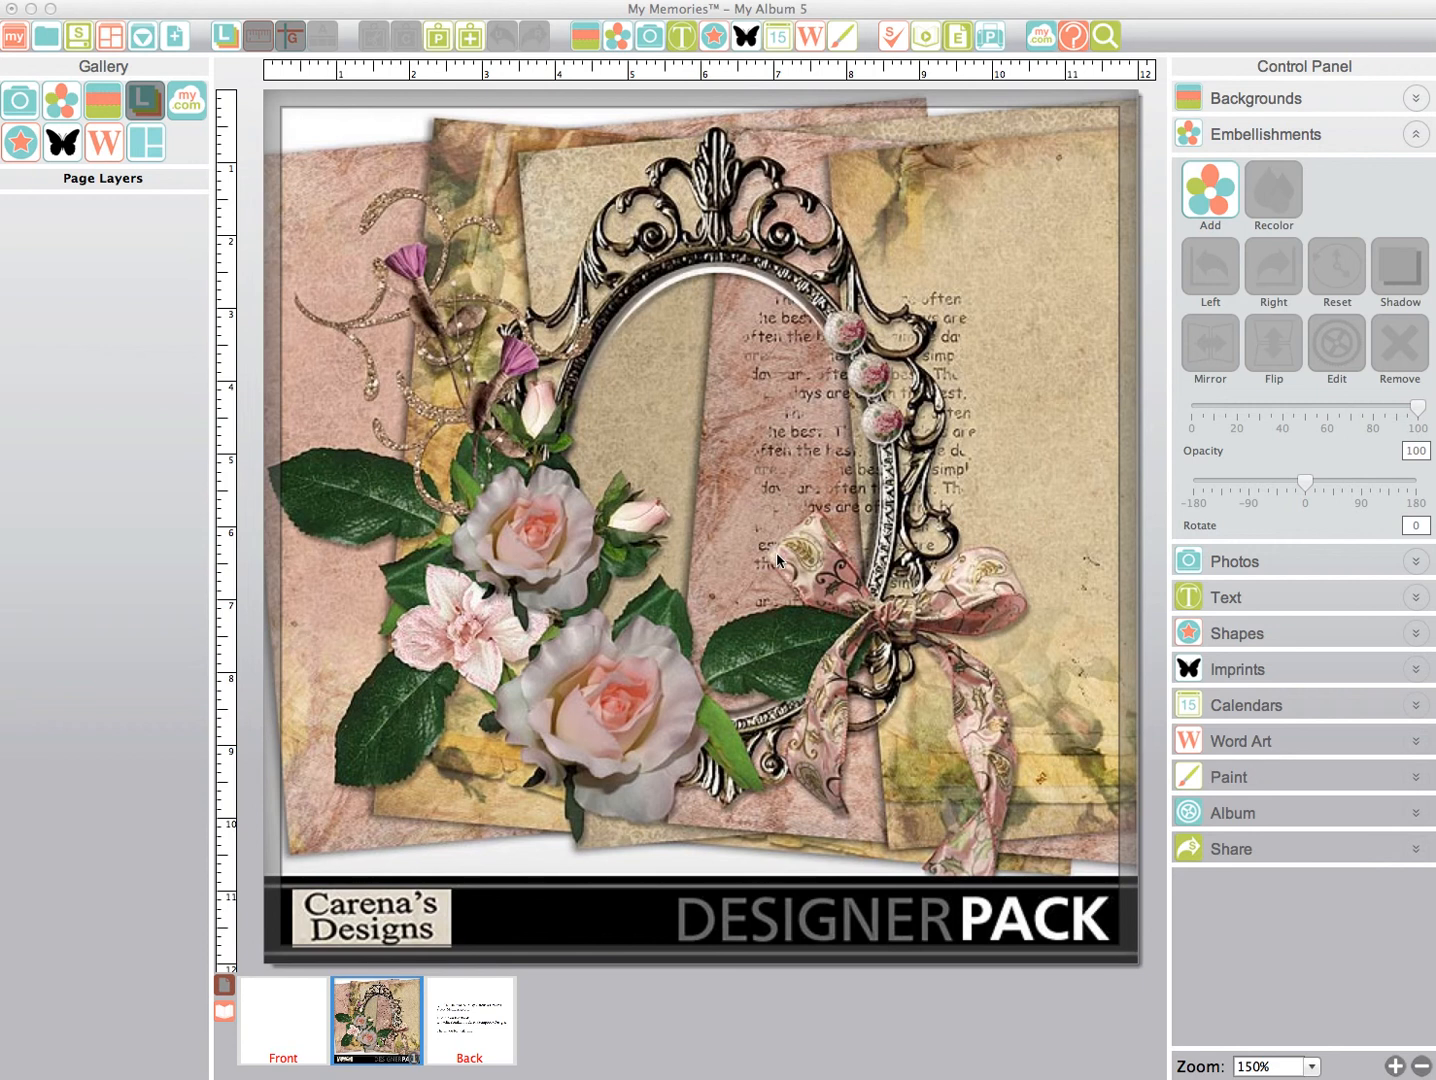
- Set Paper 4 from the Quick Fire Mini 5 kit under Heritage as the front page's background
left_click(254, 1048)
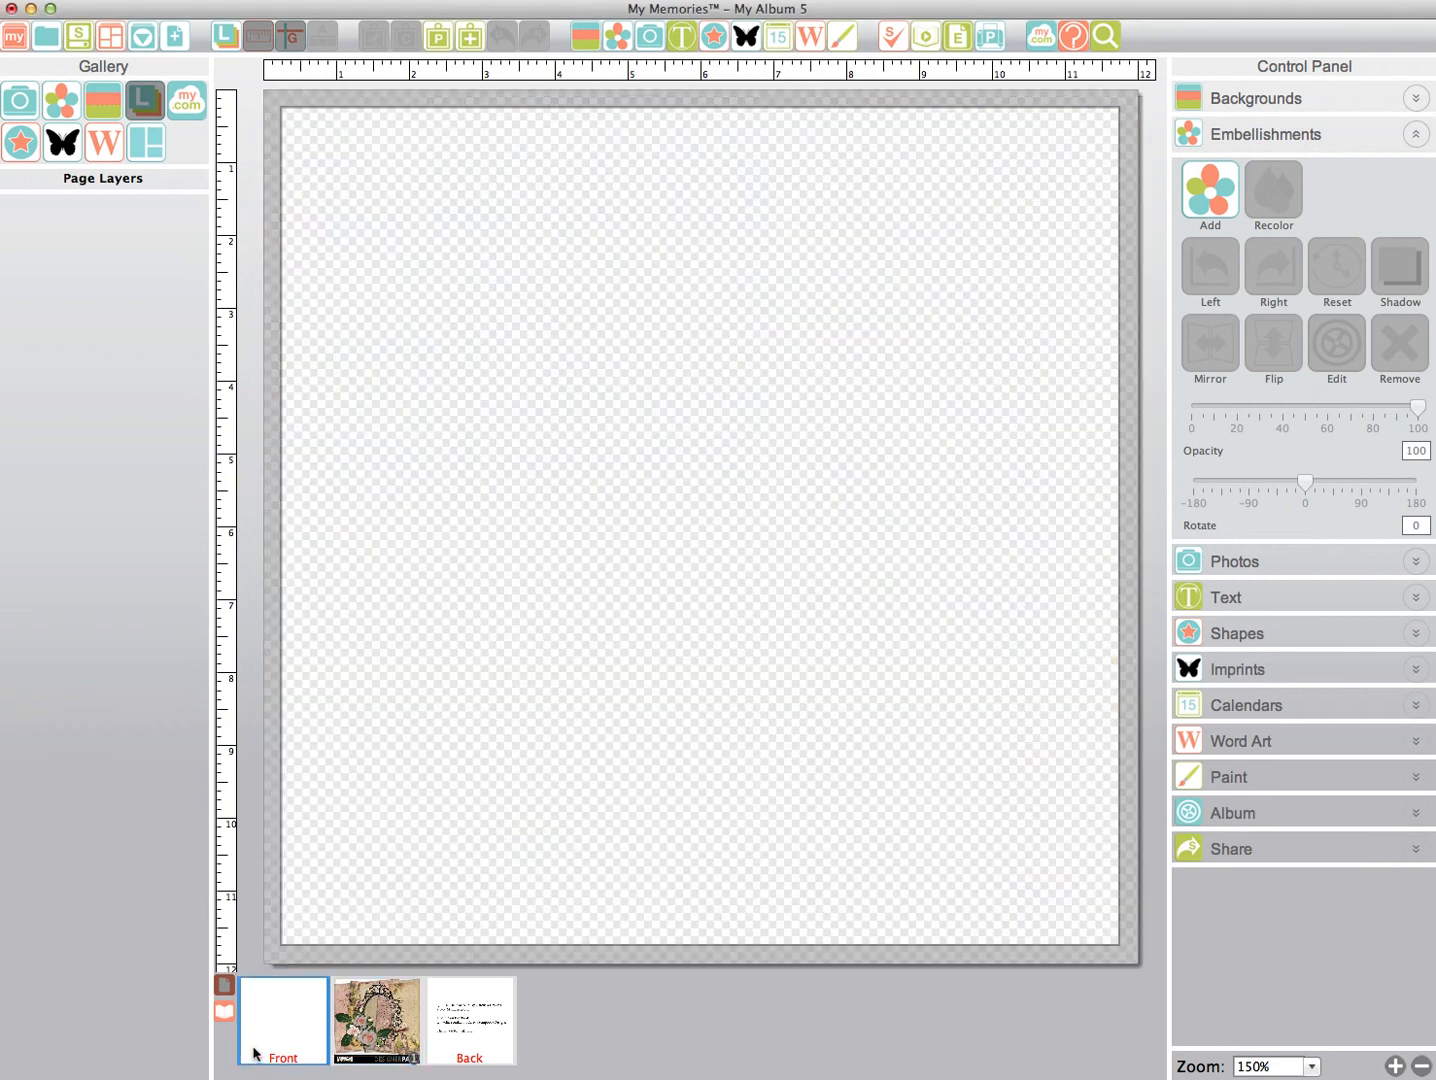
left_click(1250, 98)
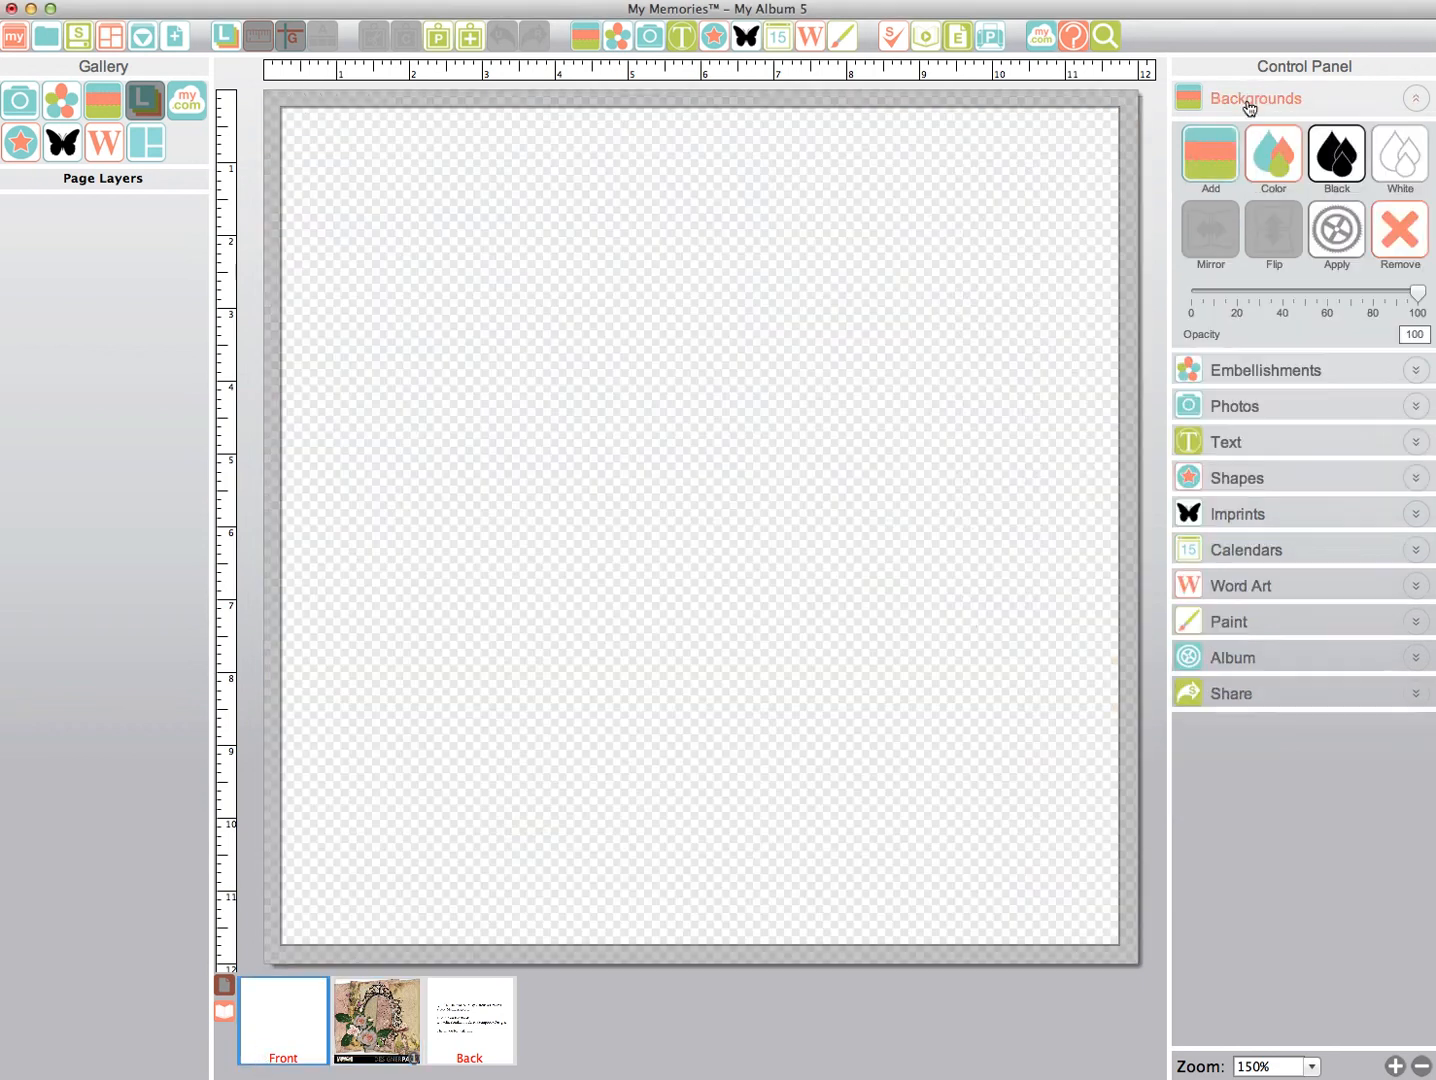
left_click(1206, 155)
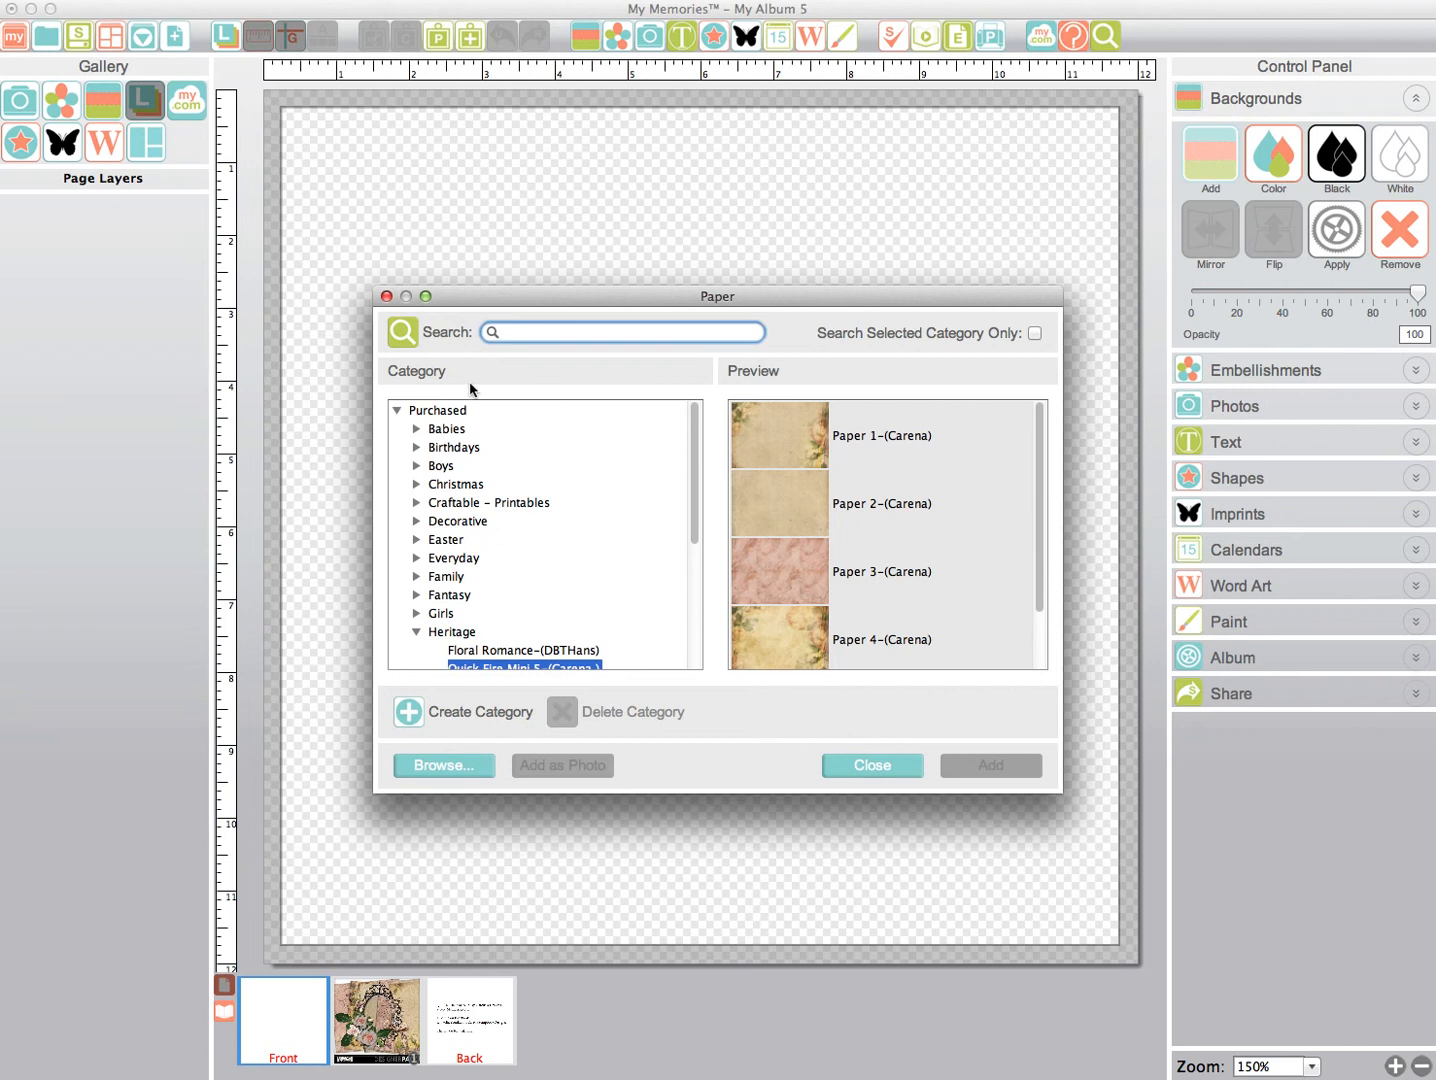
left_click_drag(695, 487, 695, 542)
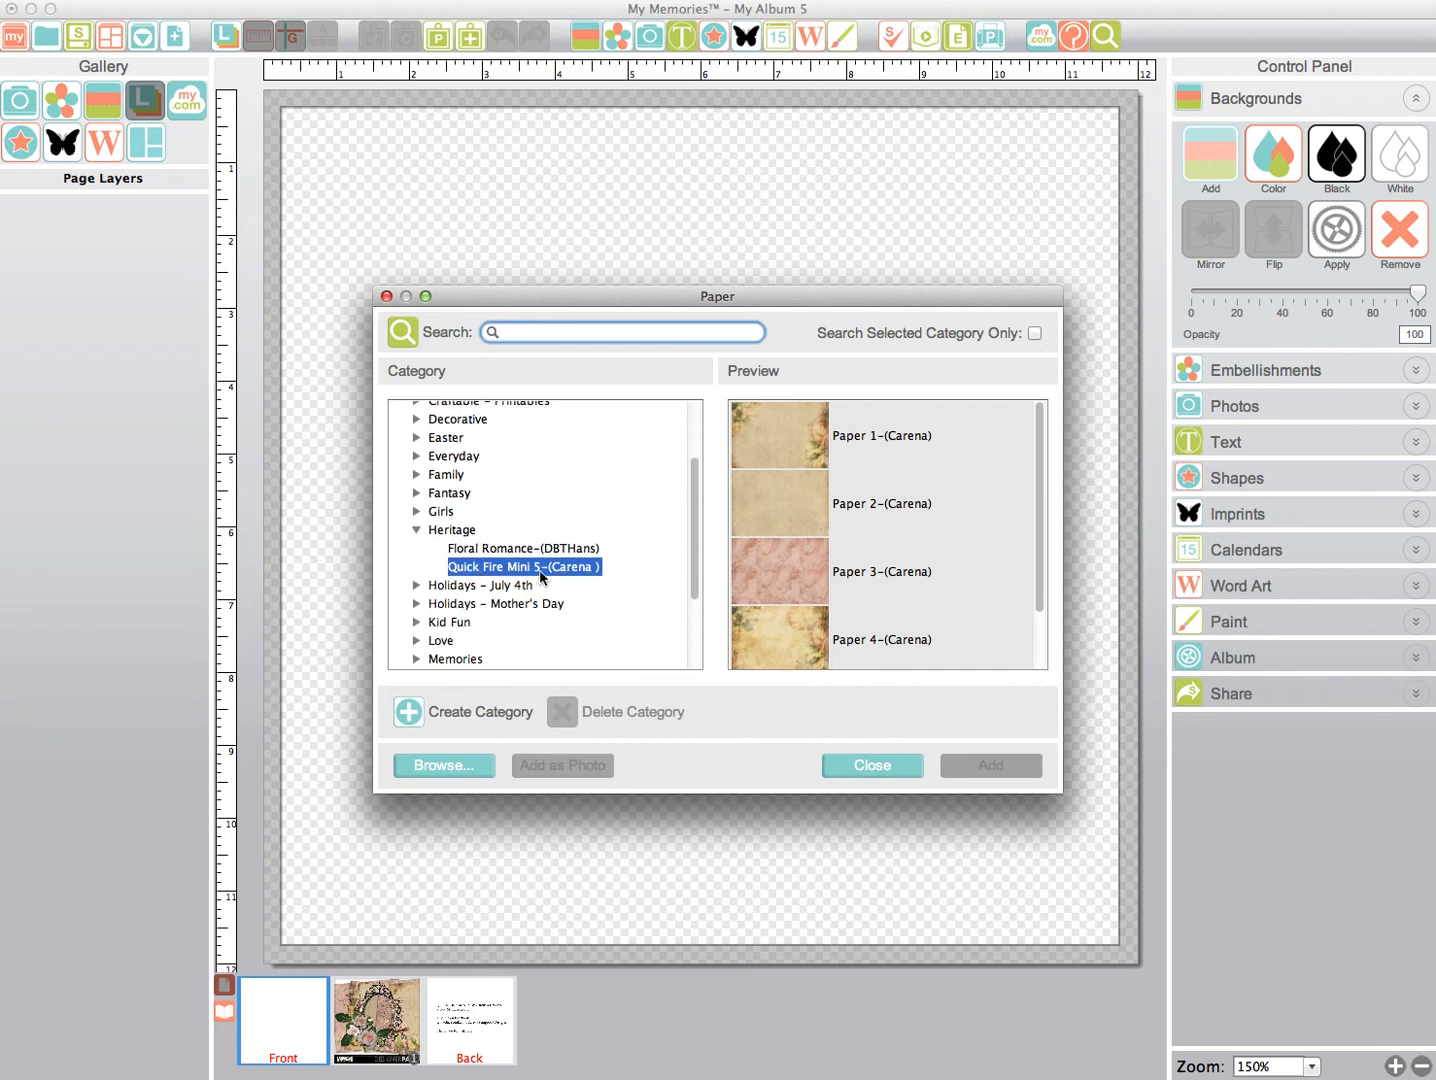
left_click_drag(1044, 530, 1035, 583)
left_click(797, 573)
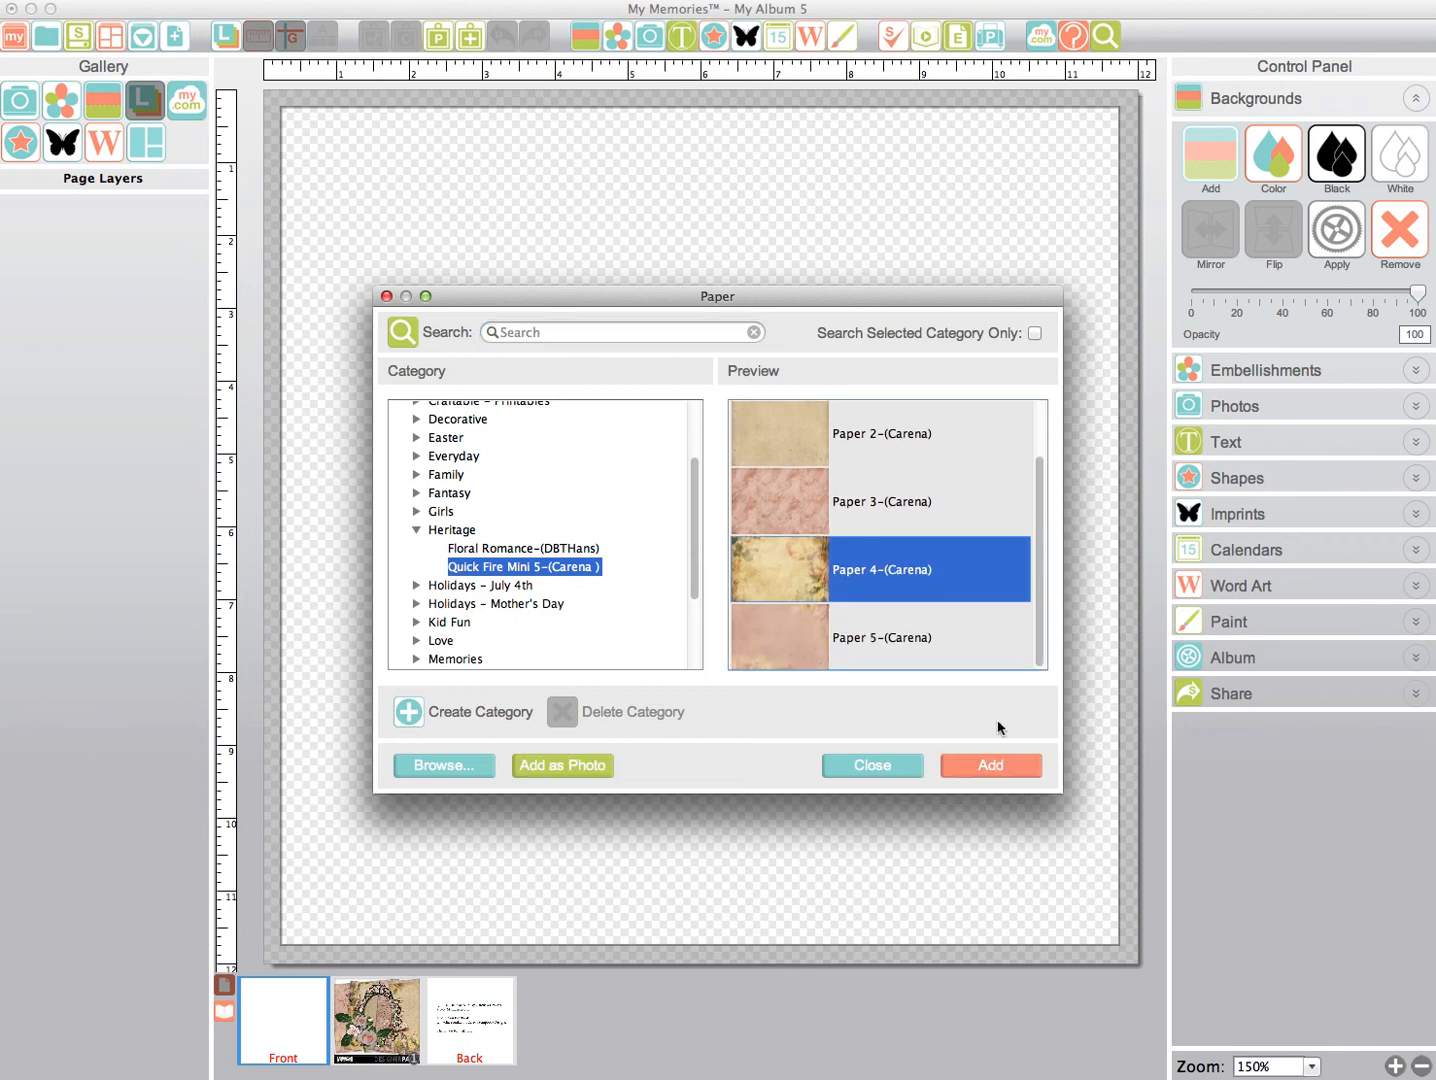
left_click(990, 764)
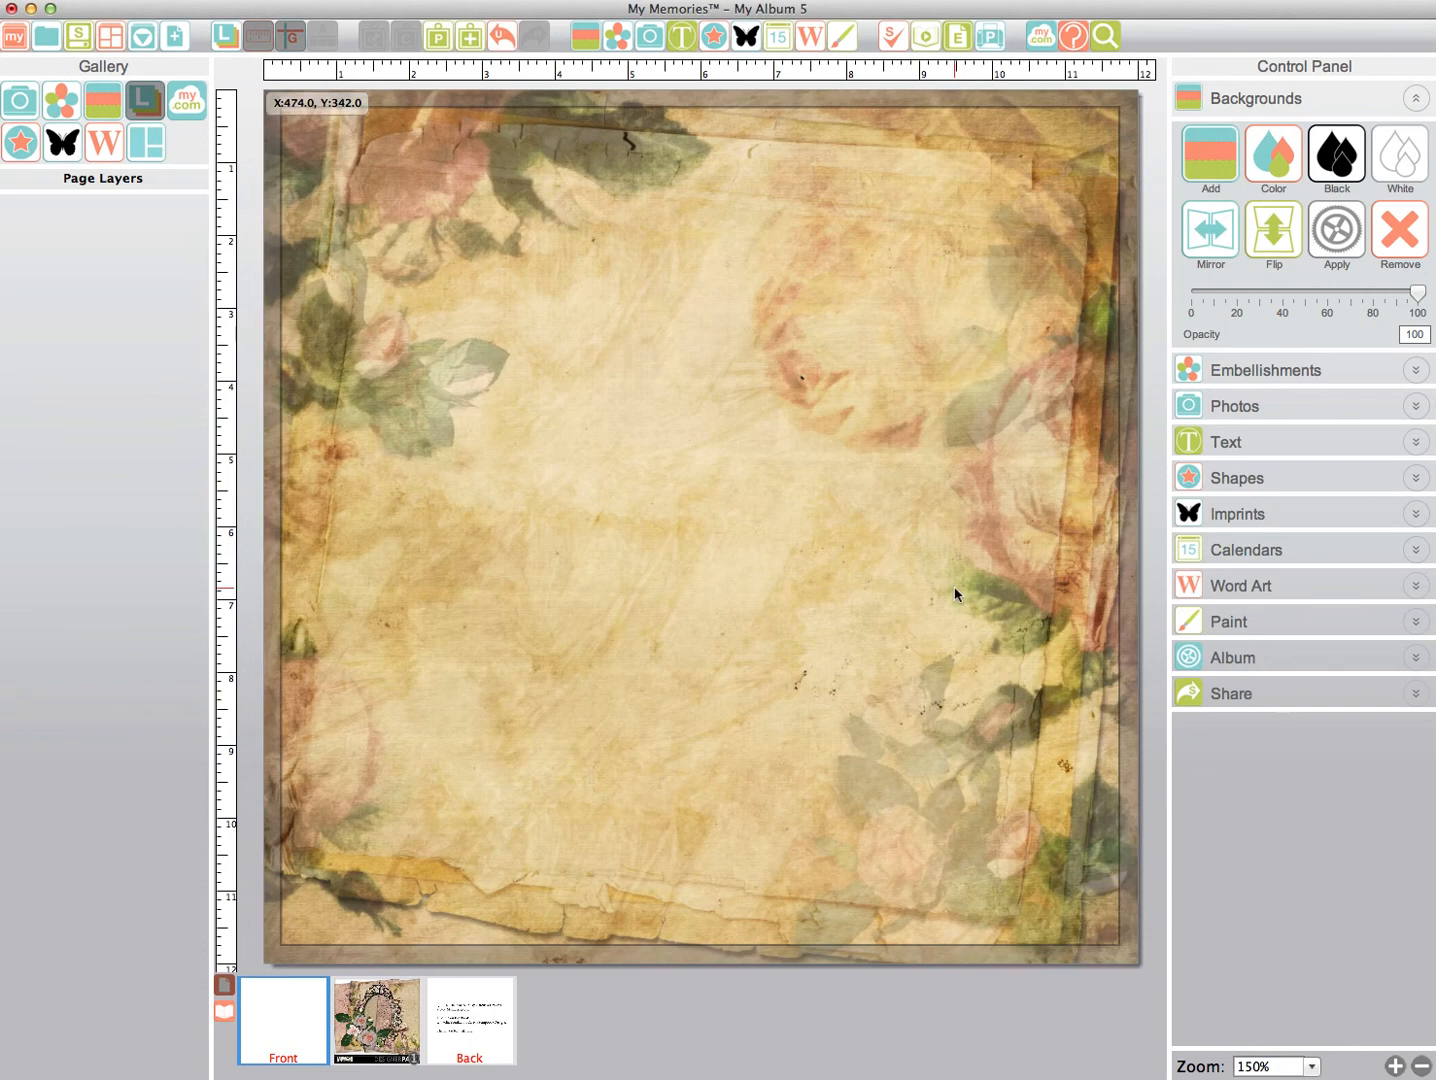
- Add the button embellishment from the Quick Fire Mini 5 kit to the front page
left_click(1260, 372)
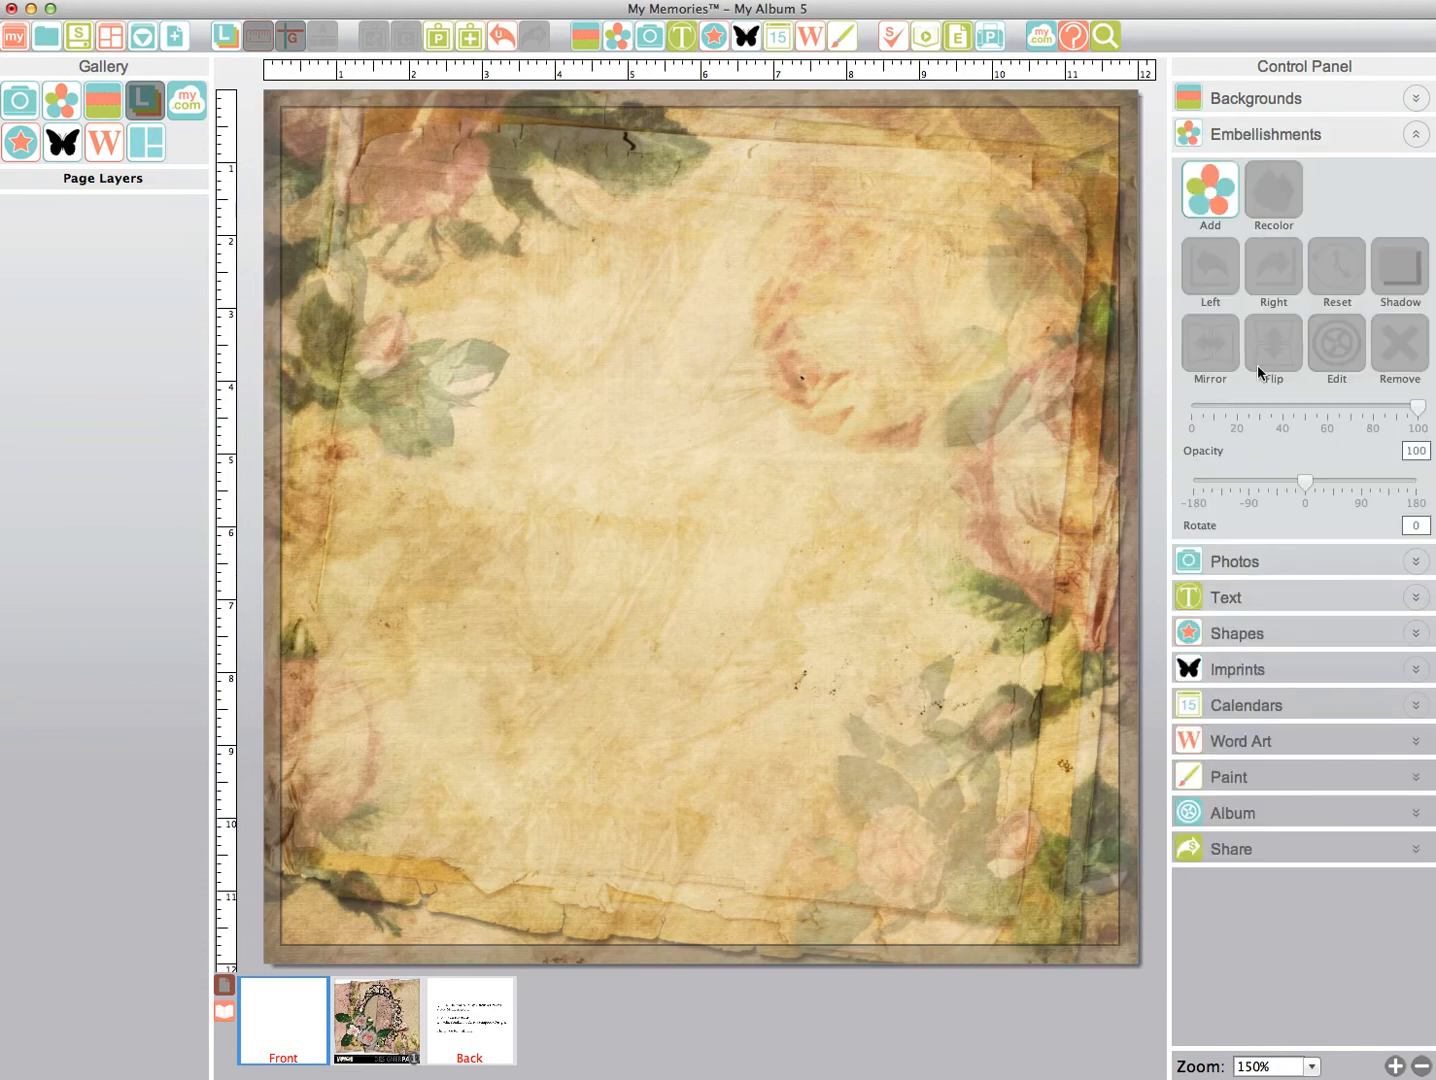
left_click(1210, 190)
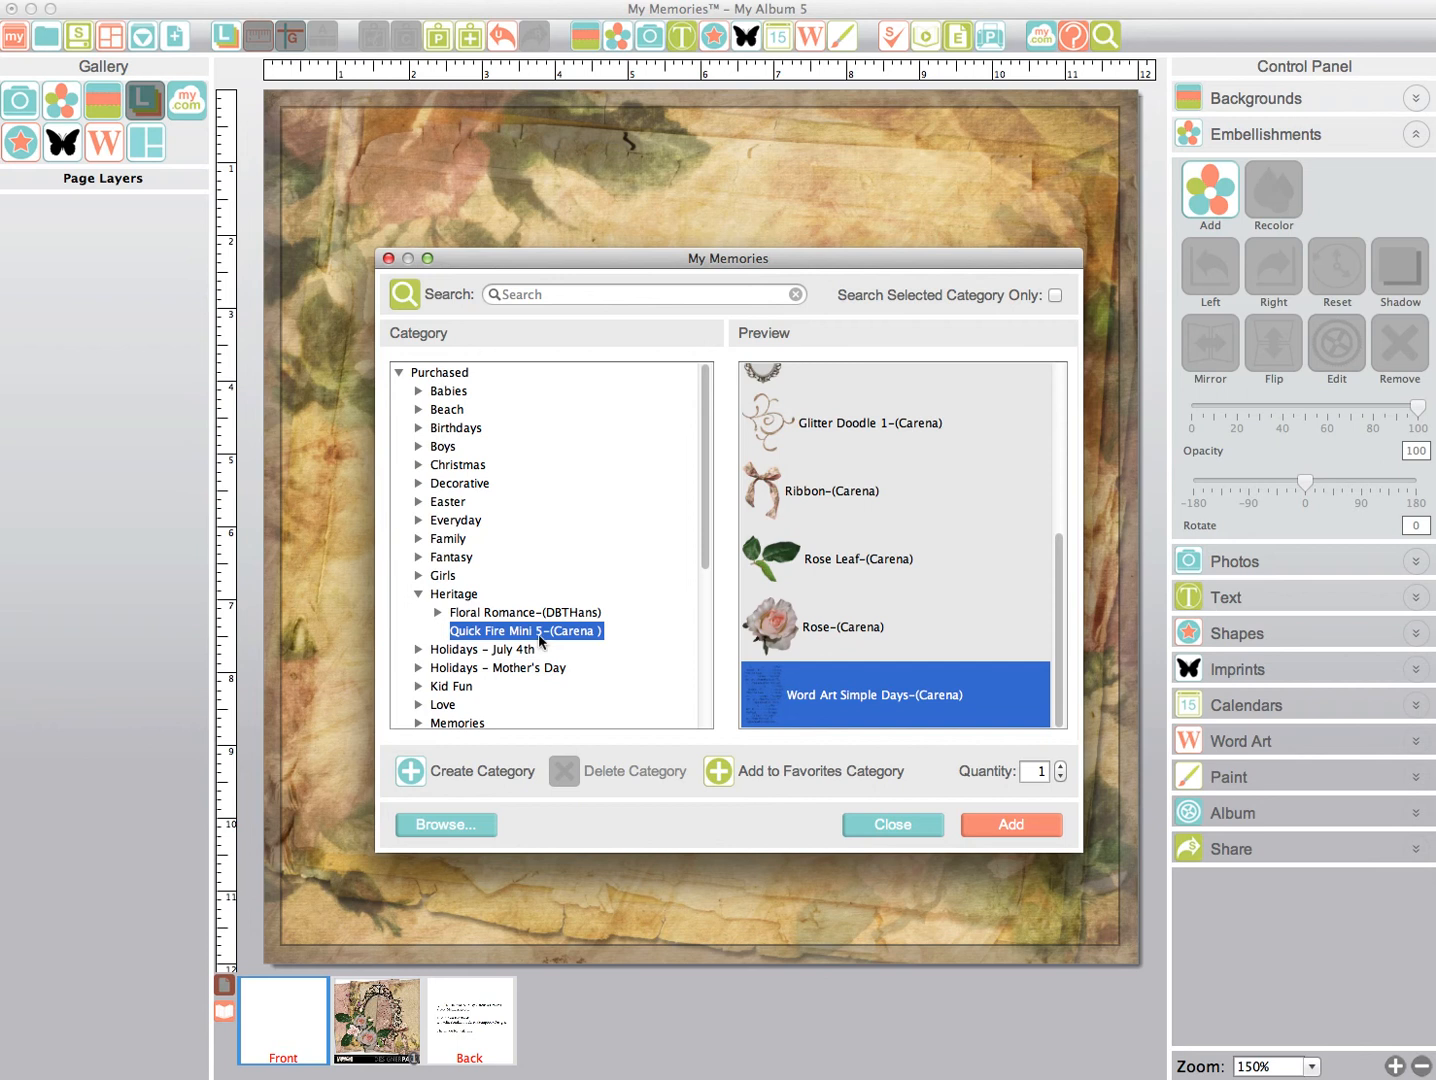
left_click_drag(1062, 619, 1061, 385)
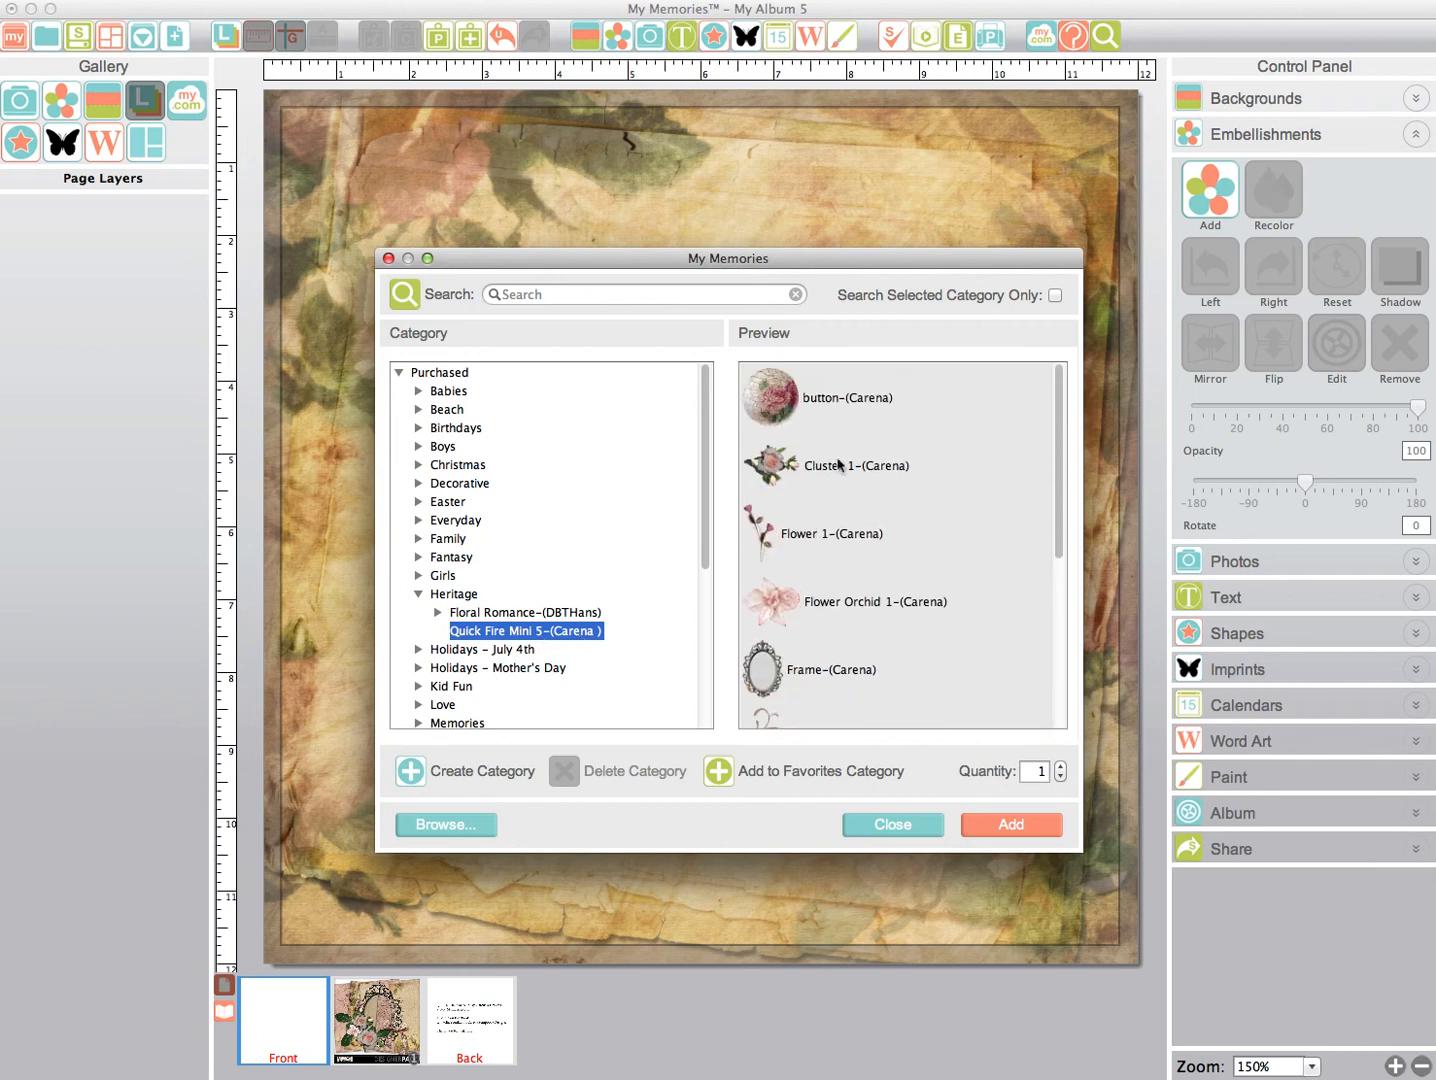
left_click(820, 413)
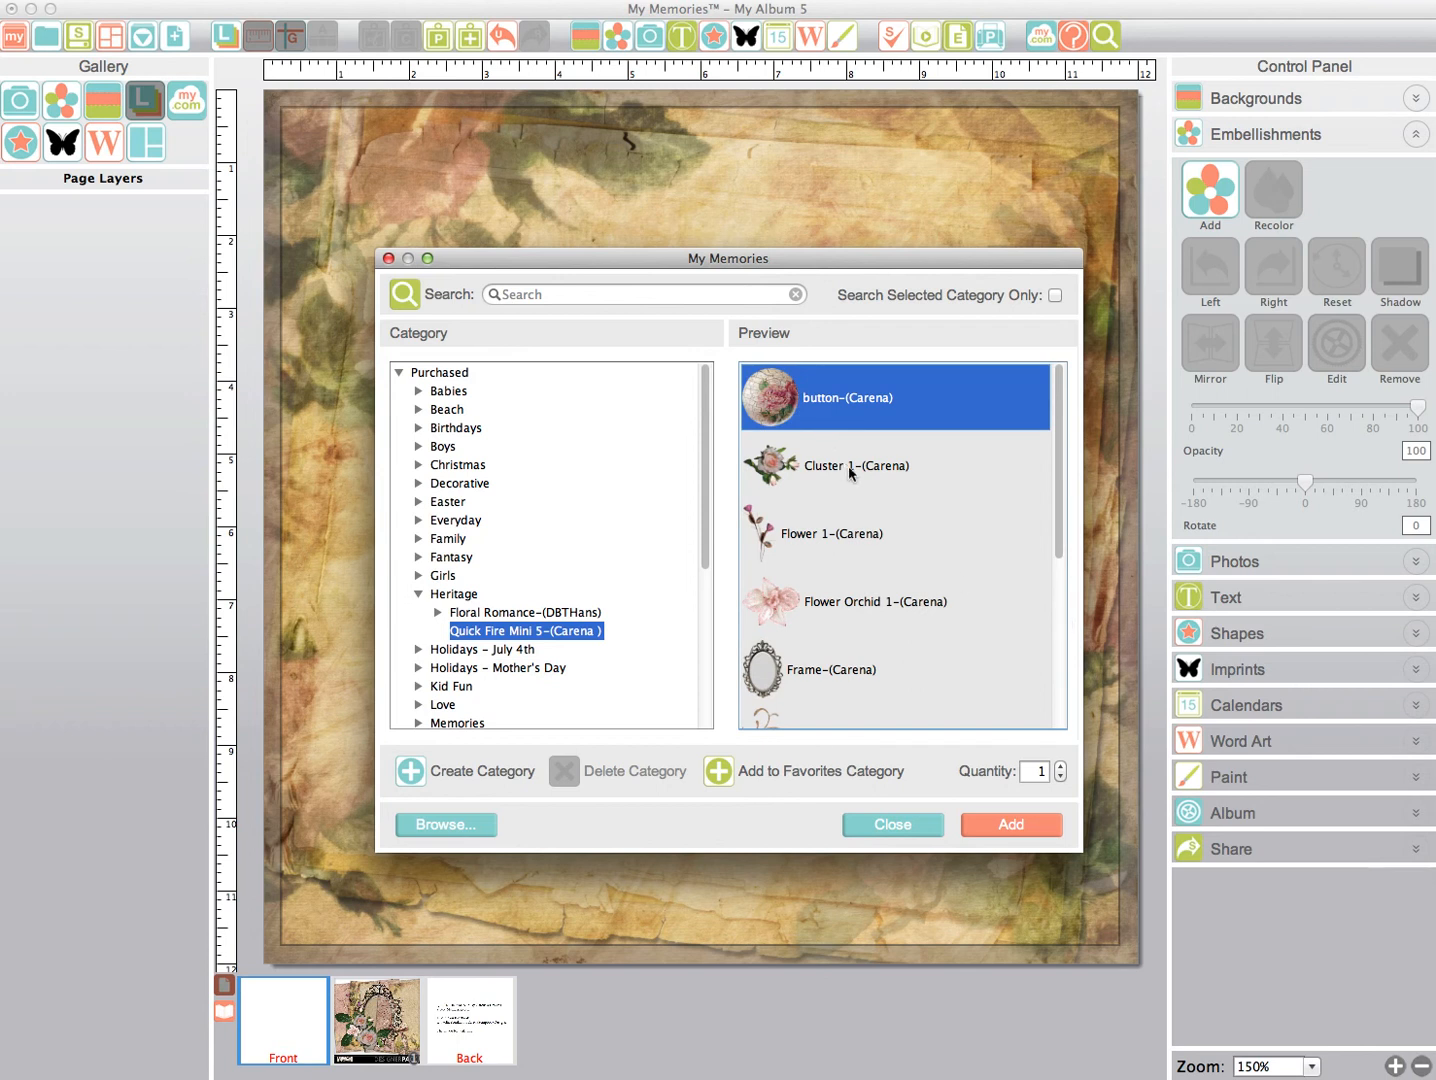
left_click(1012, 827)
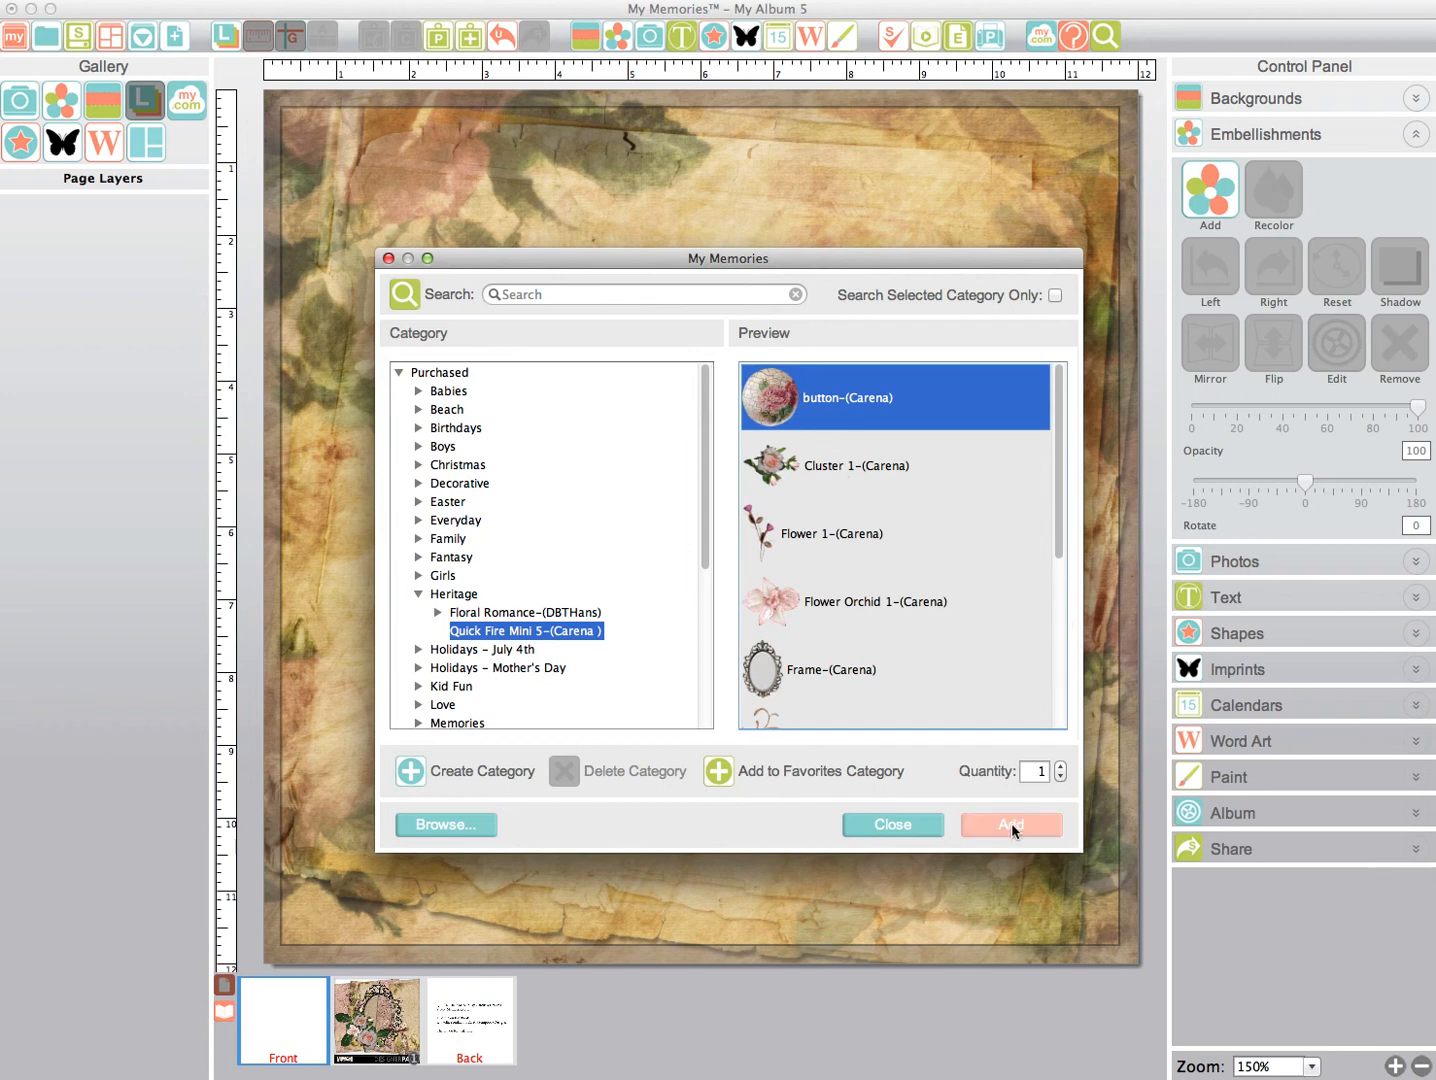
left_click(1012, 826)
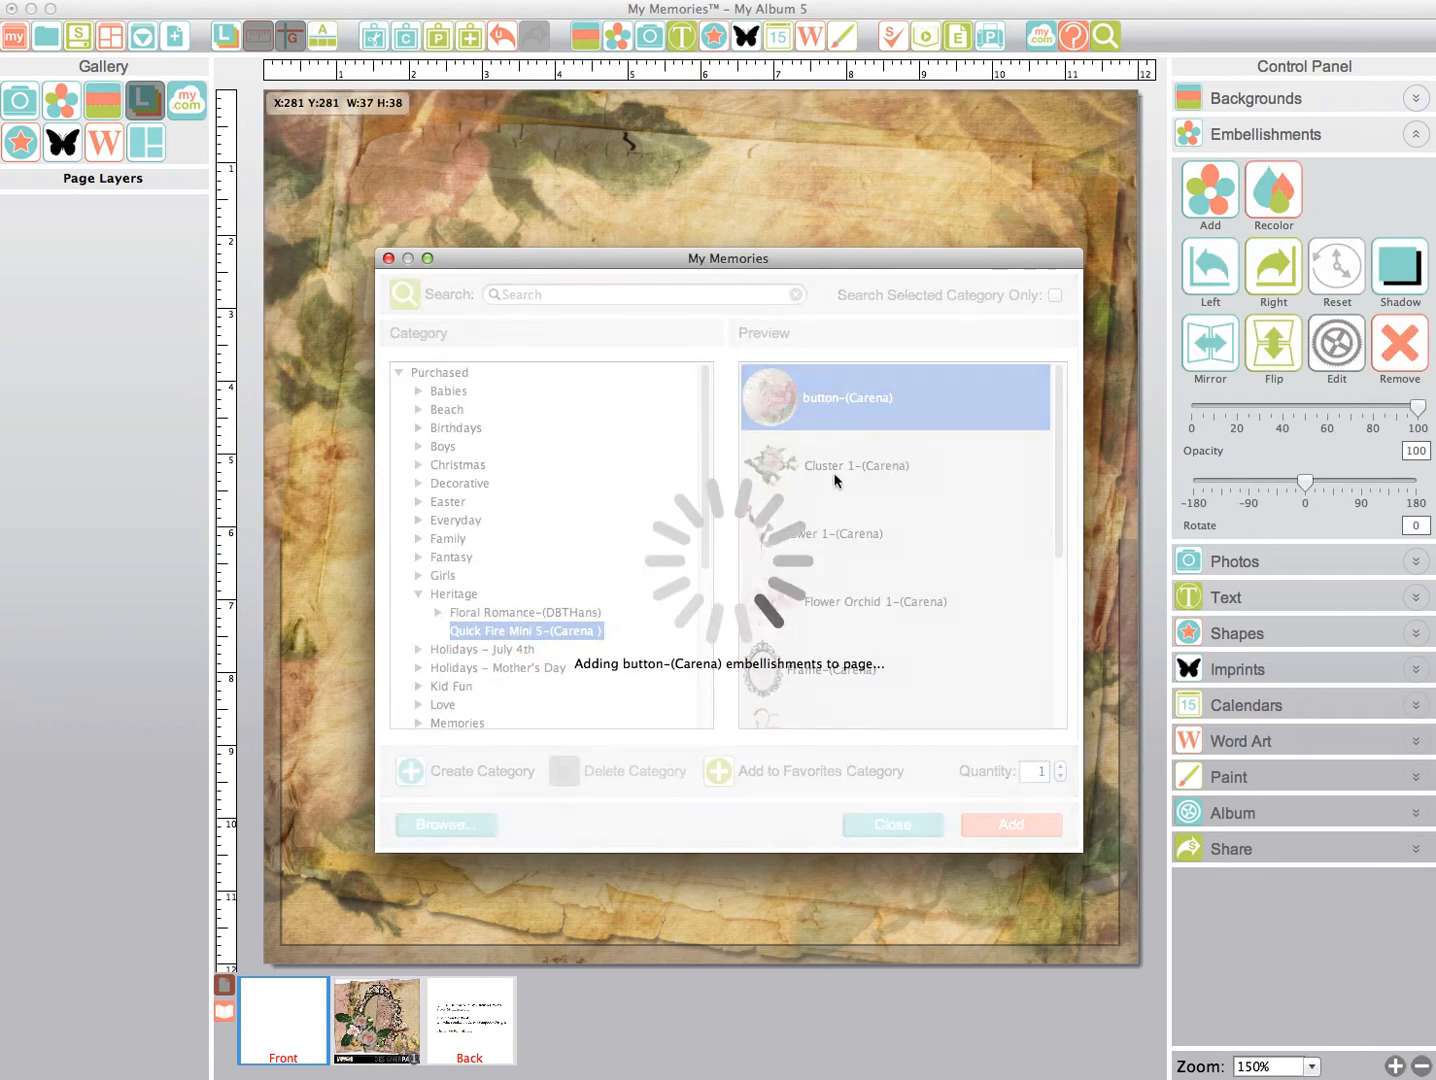
- Add the Cluster 1, Flower 1 and Frame embellishments from the same kit to the page
left_click(842, 478)
left_click(1011, 824)
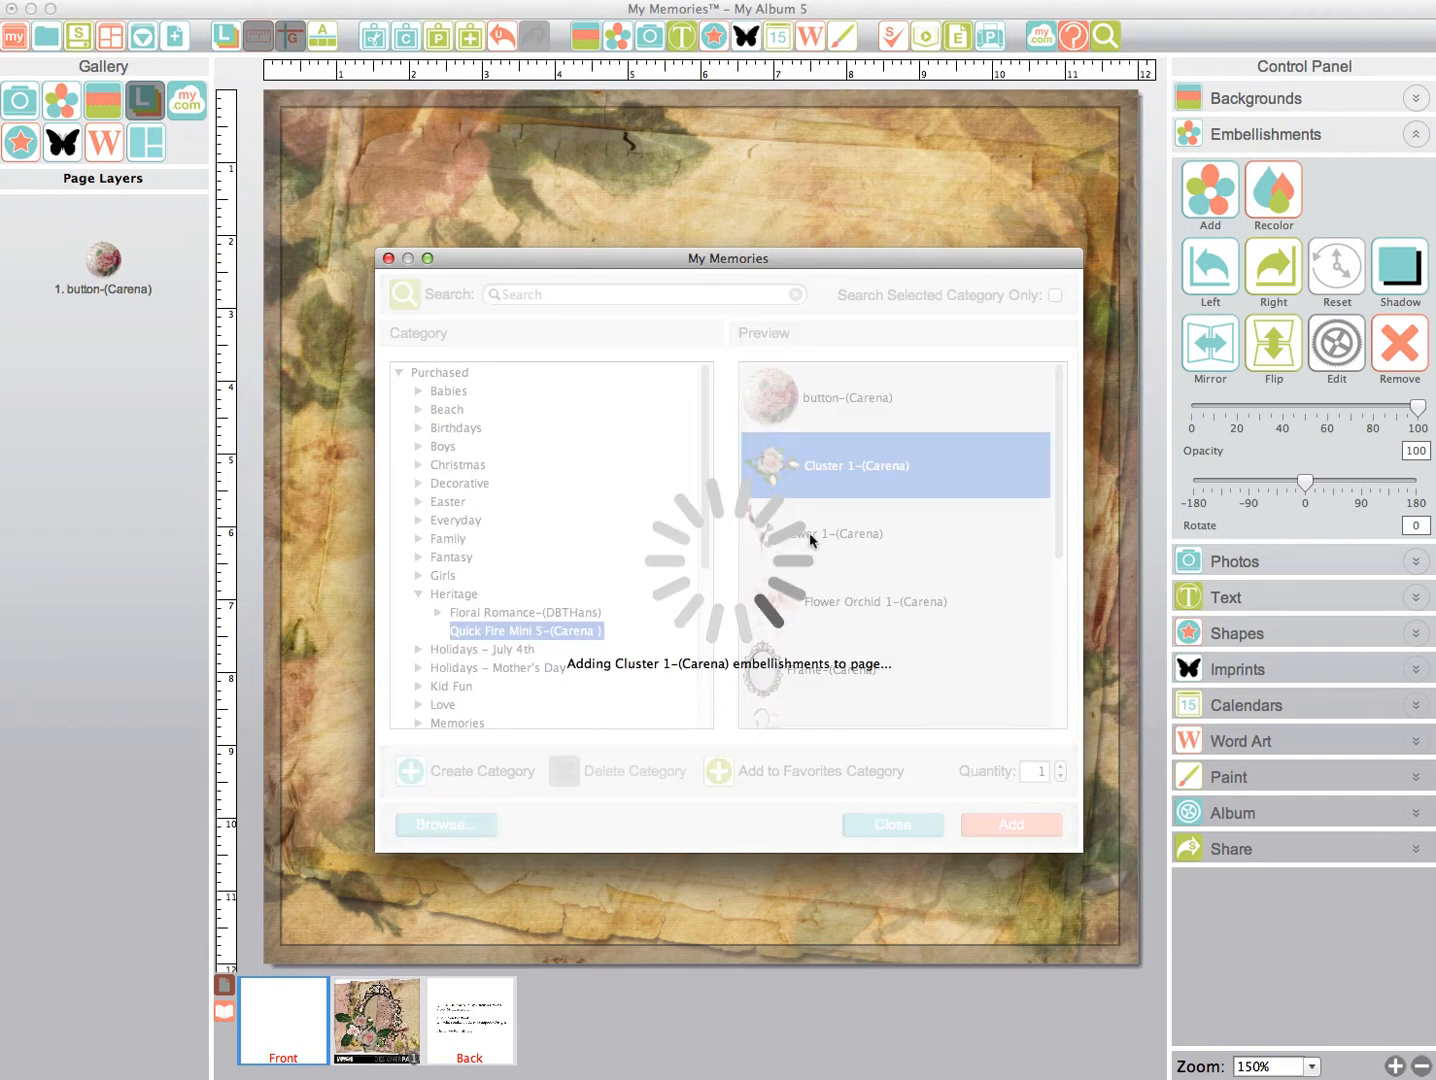
left_click(808, 531)
left_click(1012, 823)
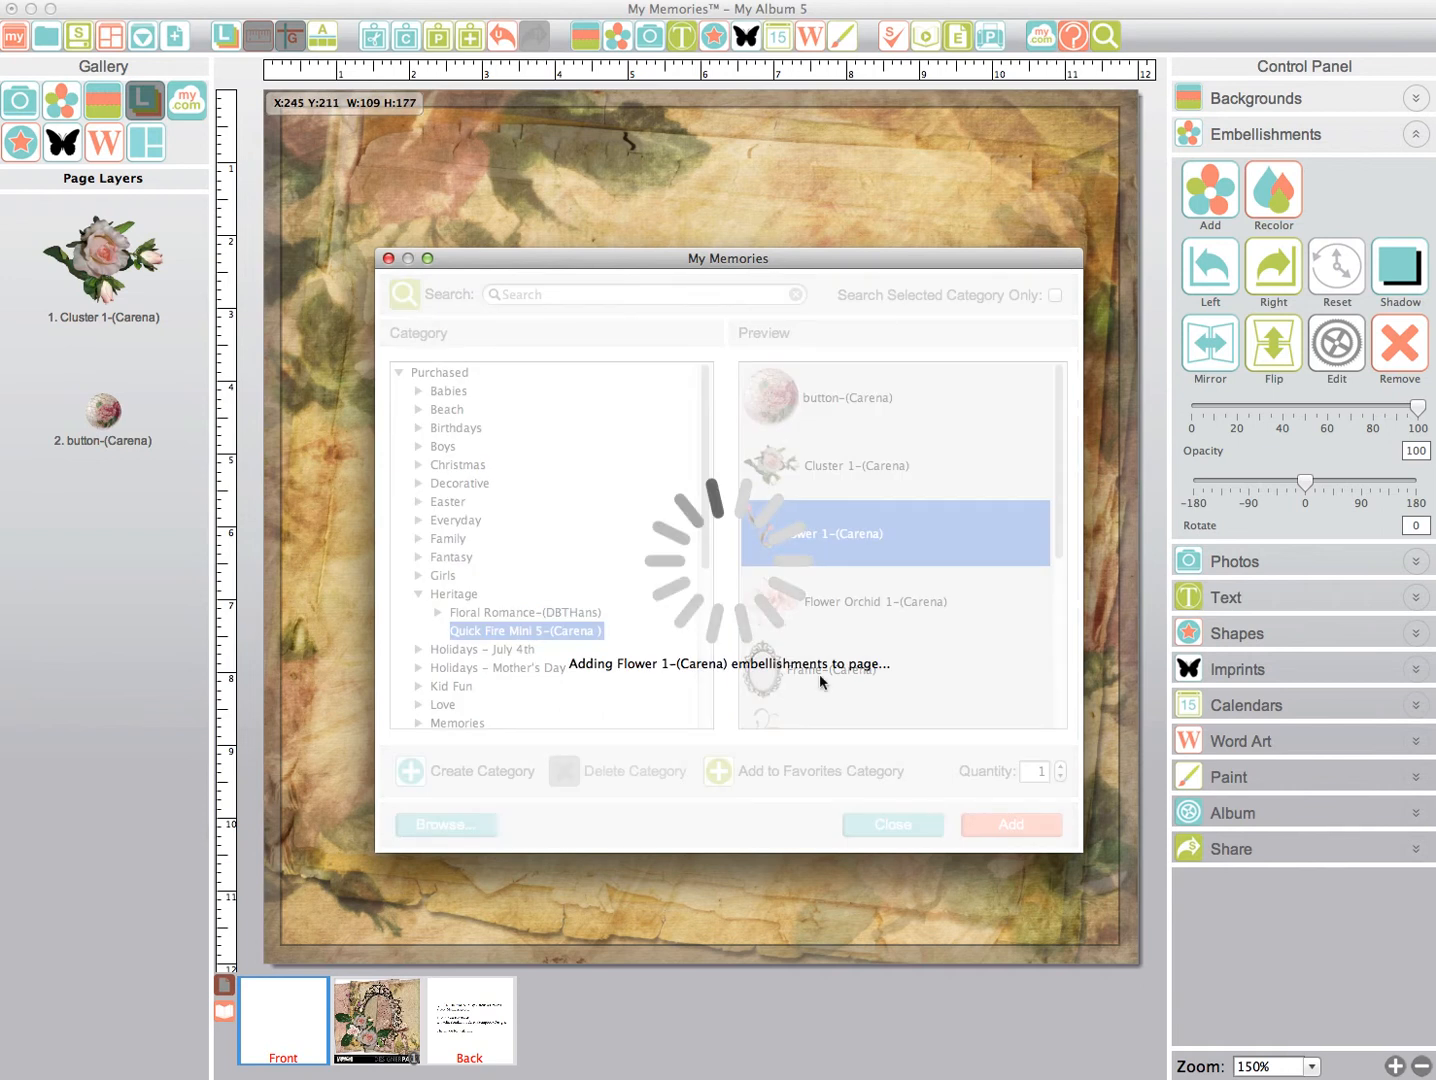
left_click(826, 672)
left_click(1011, 824)
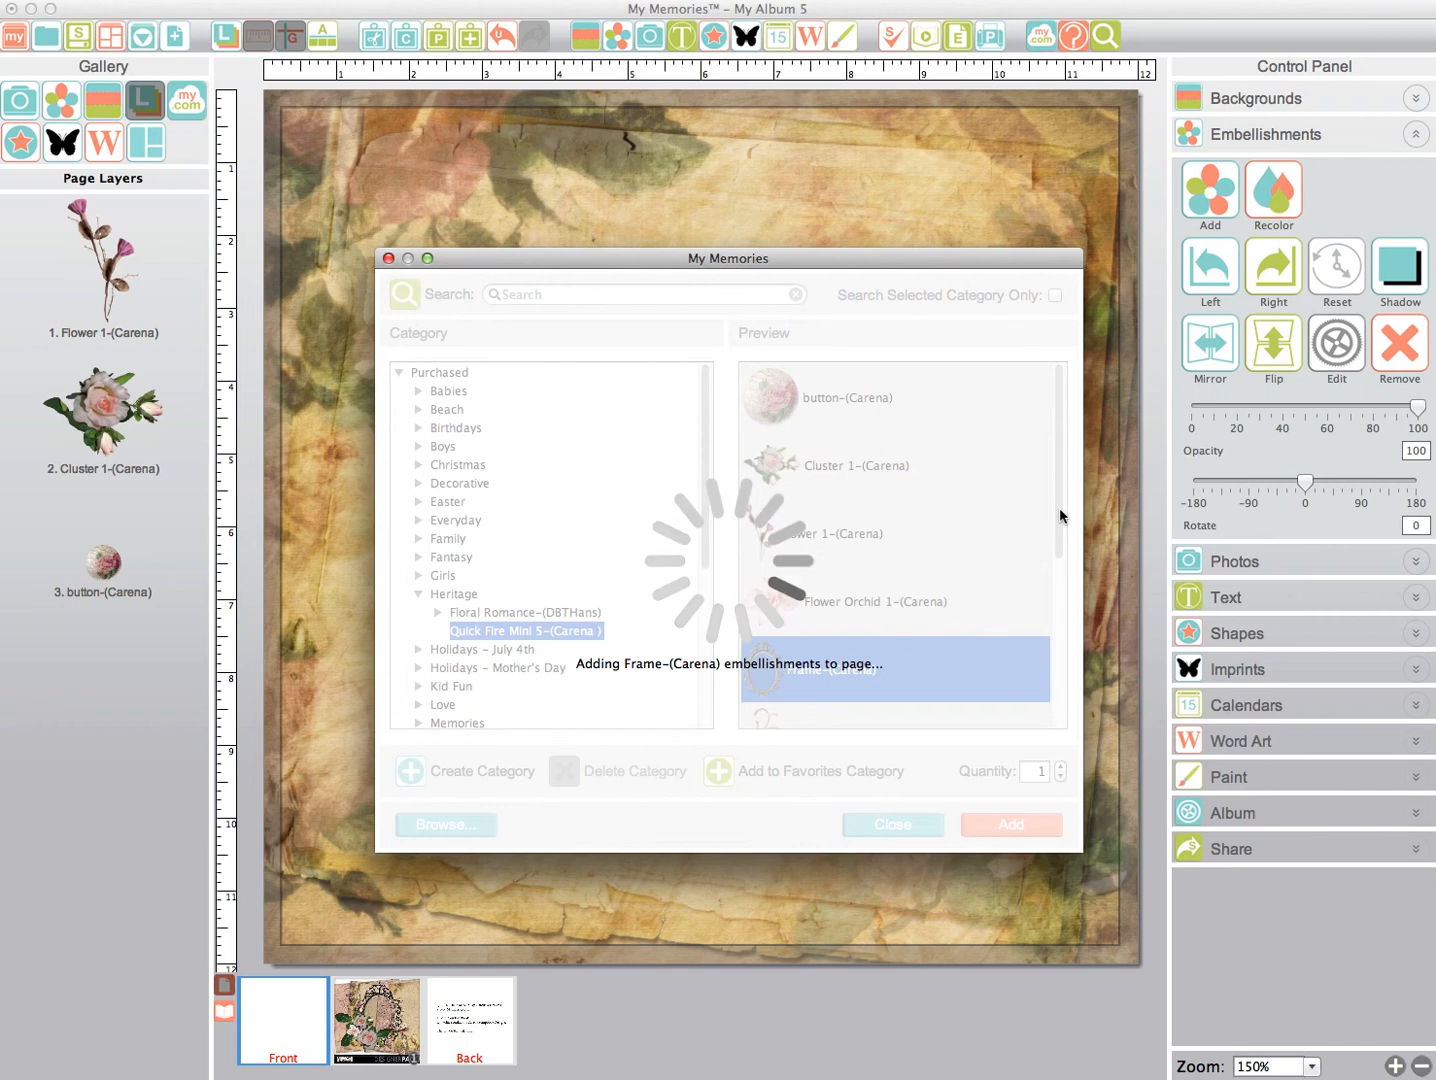
- Add the Glitter Doodle 1, Ribbon and Rose Leaf embellishments from the kit to the page
left_click_drag(1059, 508, 1059, 645)
left_click(885, 490)
left_click(1012, 826)
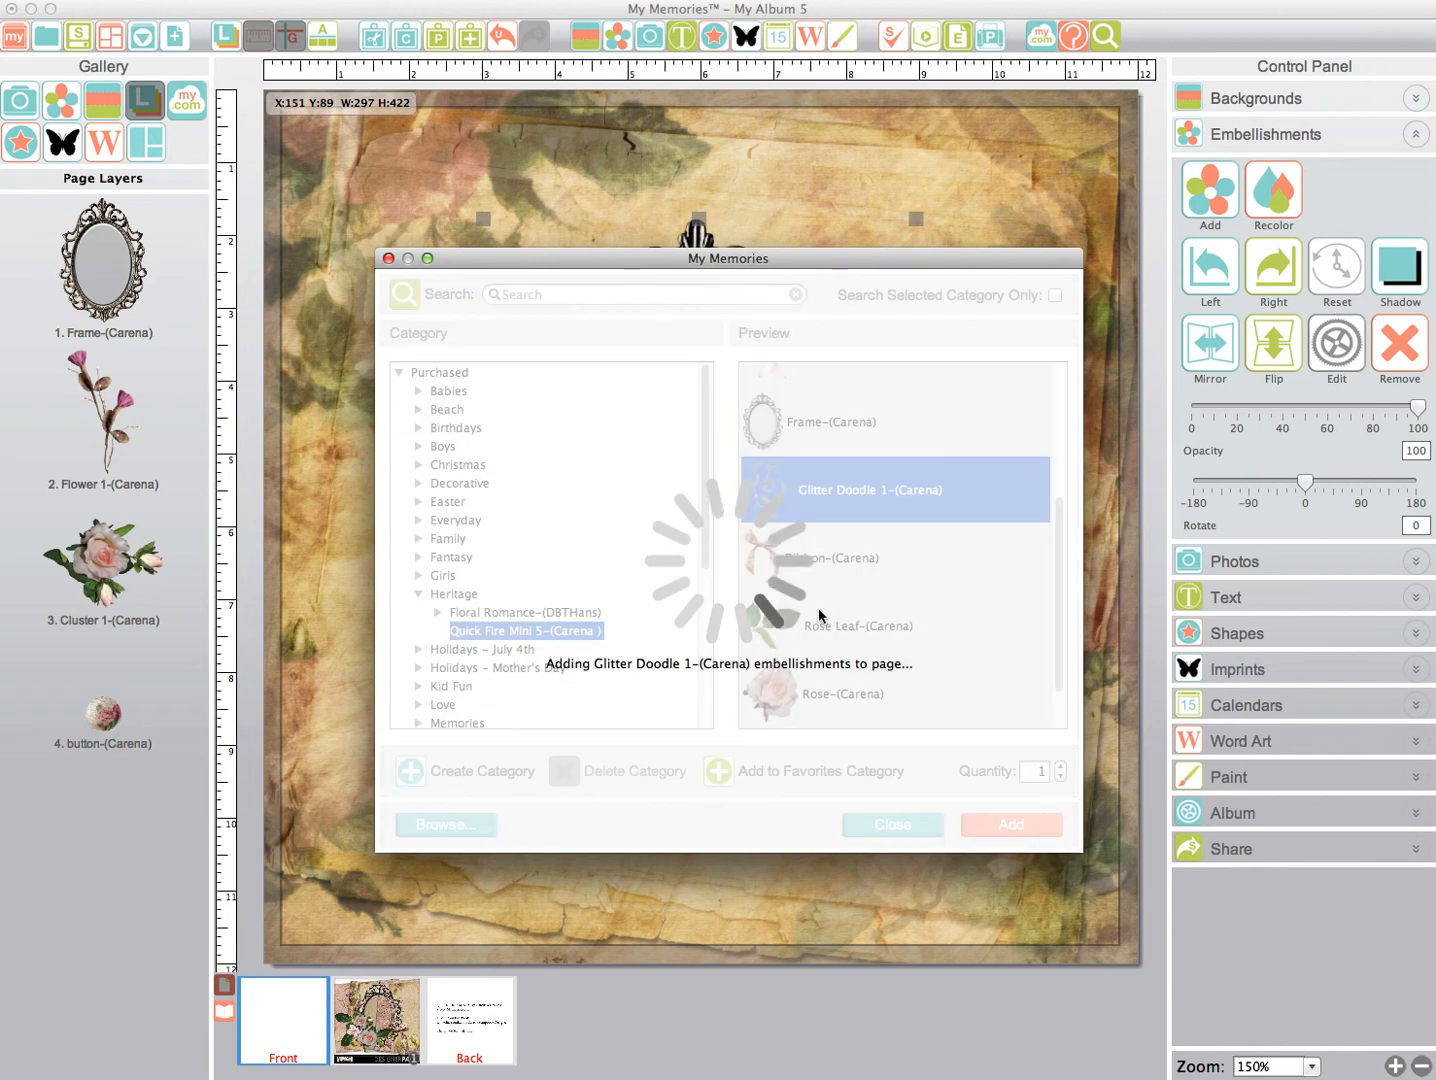
left_click(820, 565)
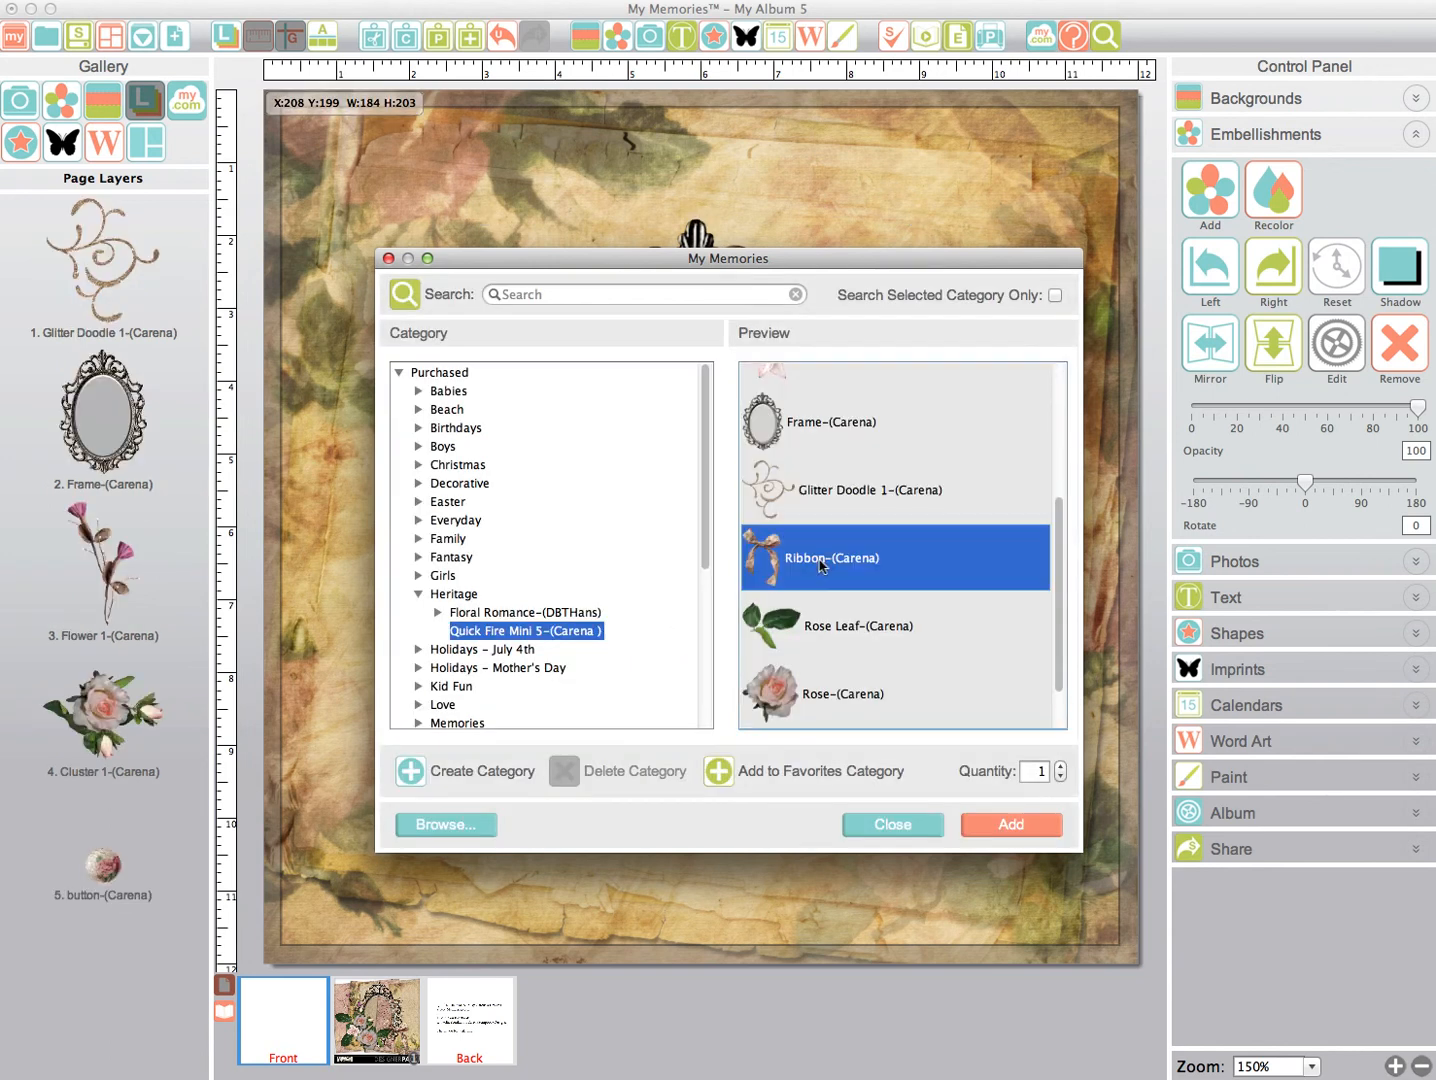
left_click(1012, 824)
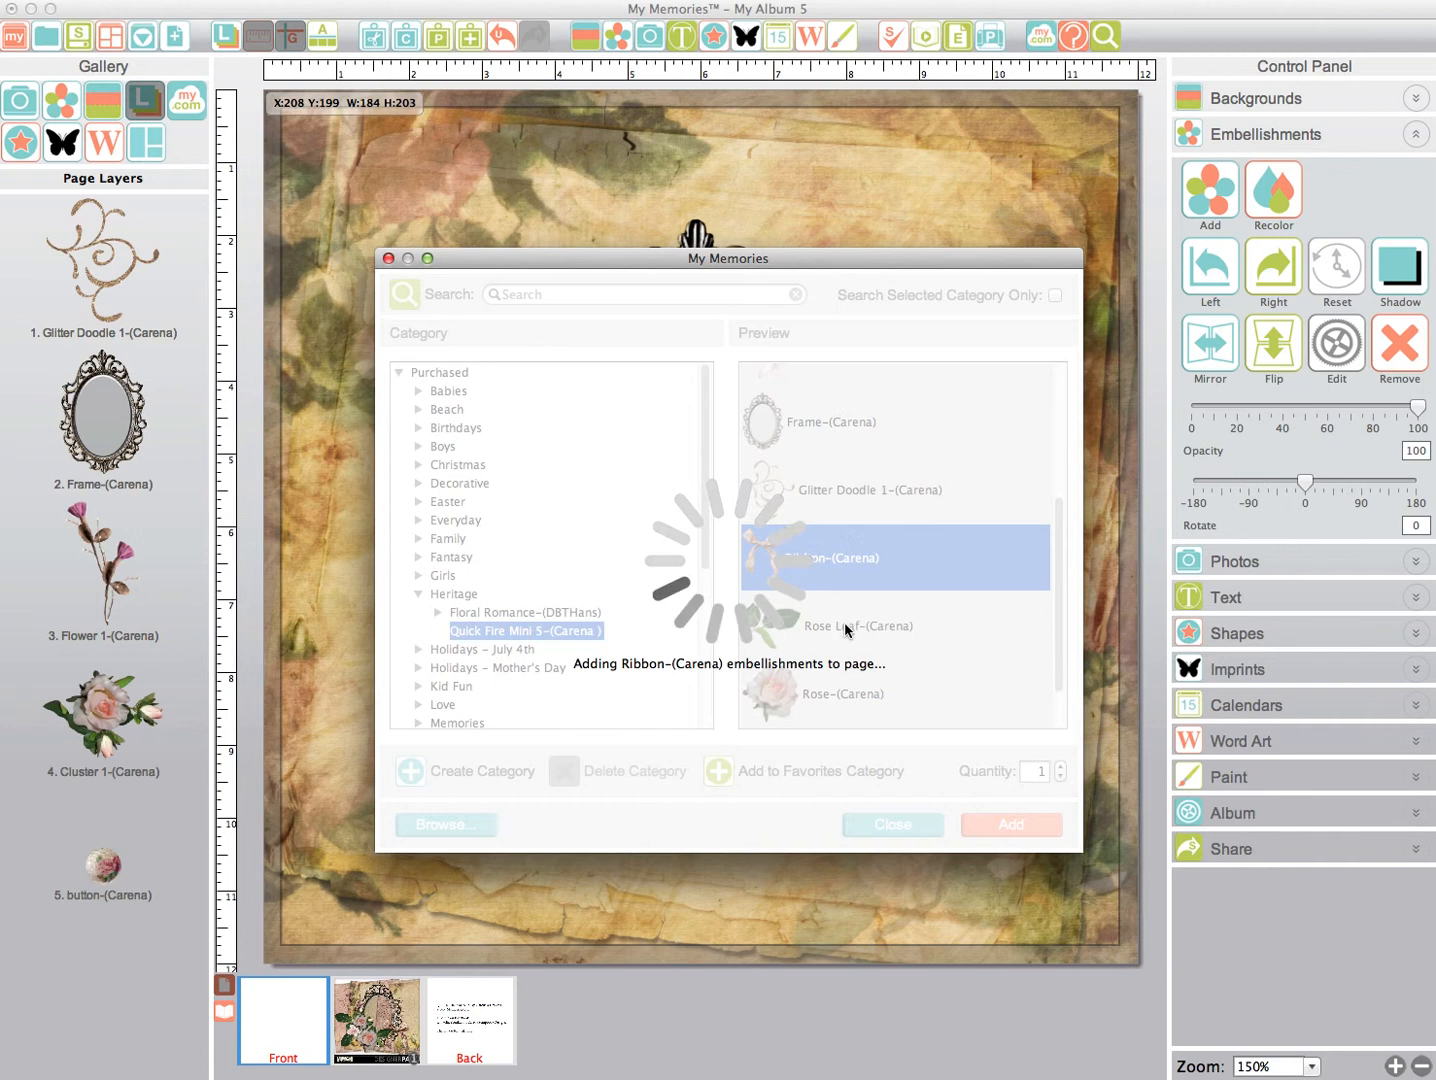
left_click(841, 632)
left_click(1000, 822)
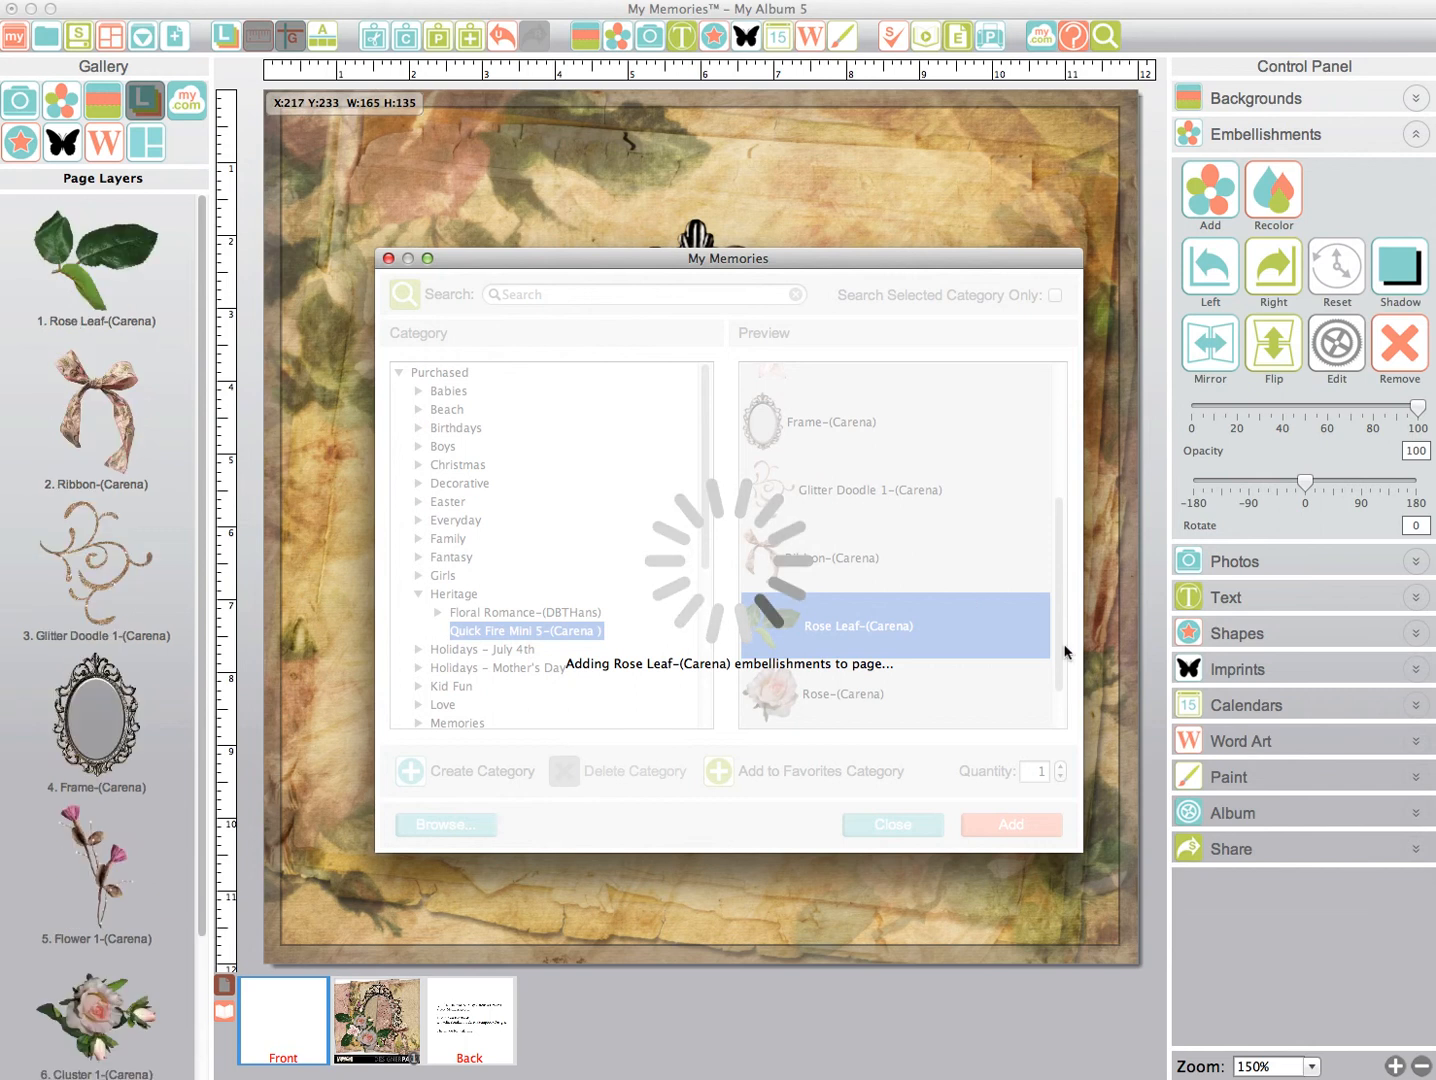
- Add the Rose and Word Art Simple Days embellishments to the page and close the embellishment library
scroll(1062, 650, "down", 2)
left_click(867, 636)
left_click(1030, 827)
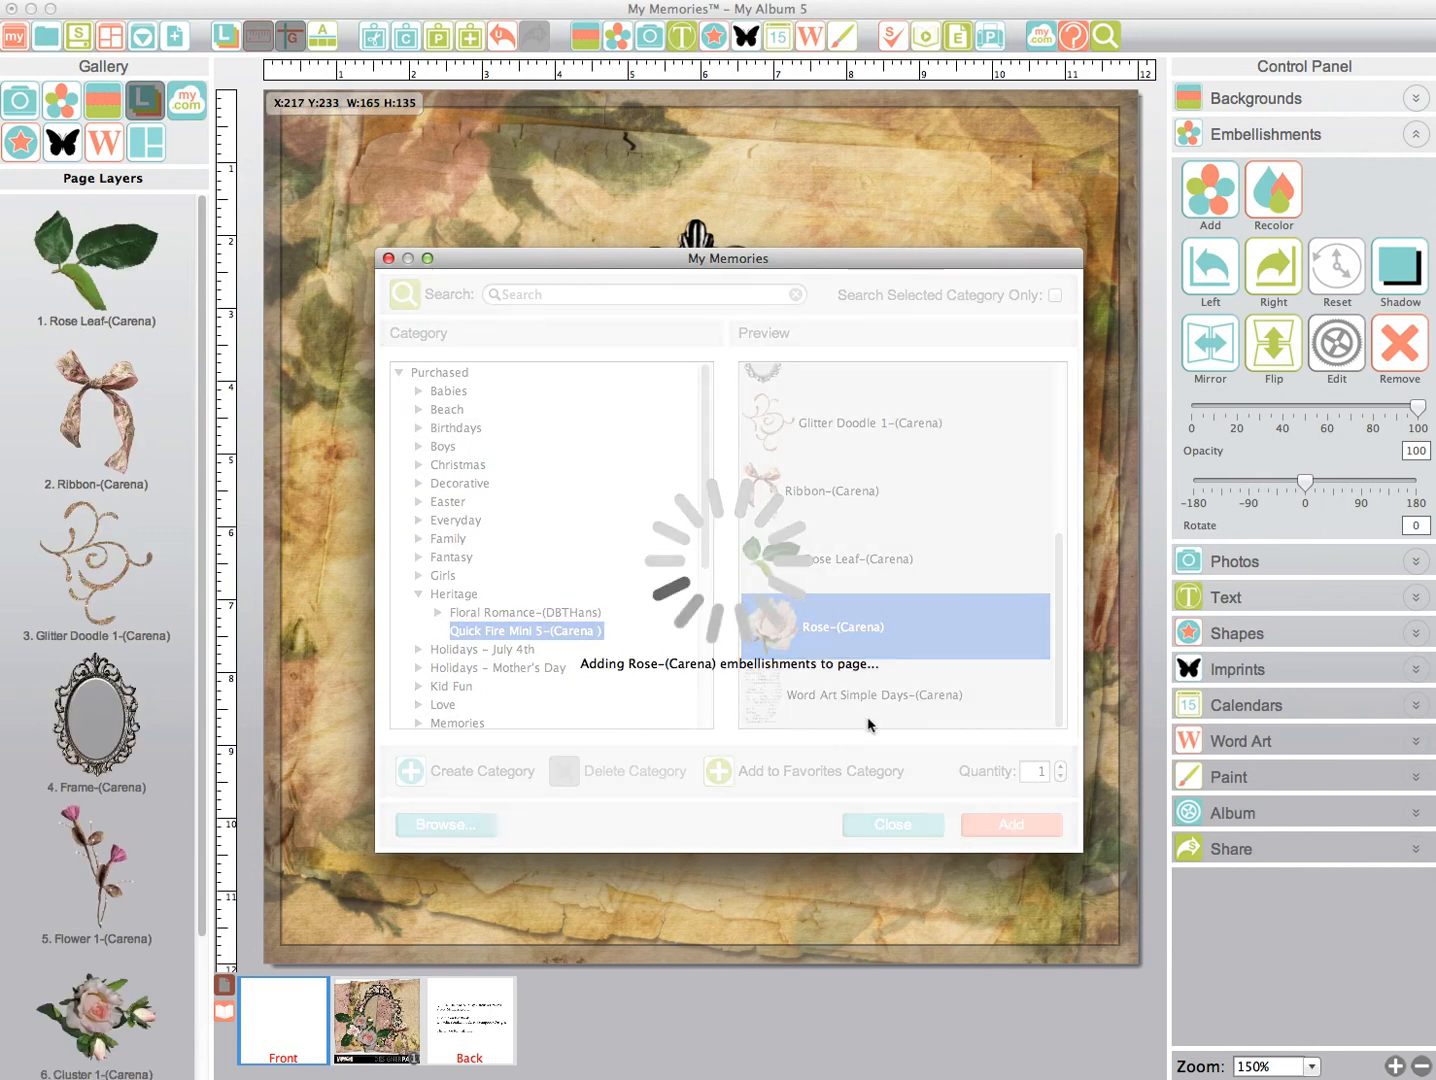
left_click(867, 705)
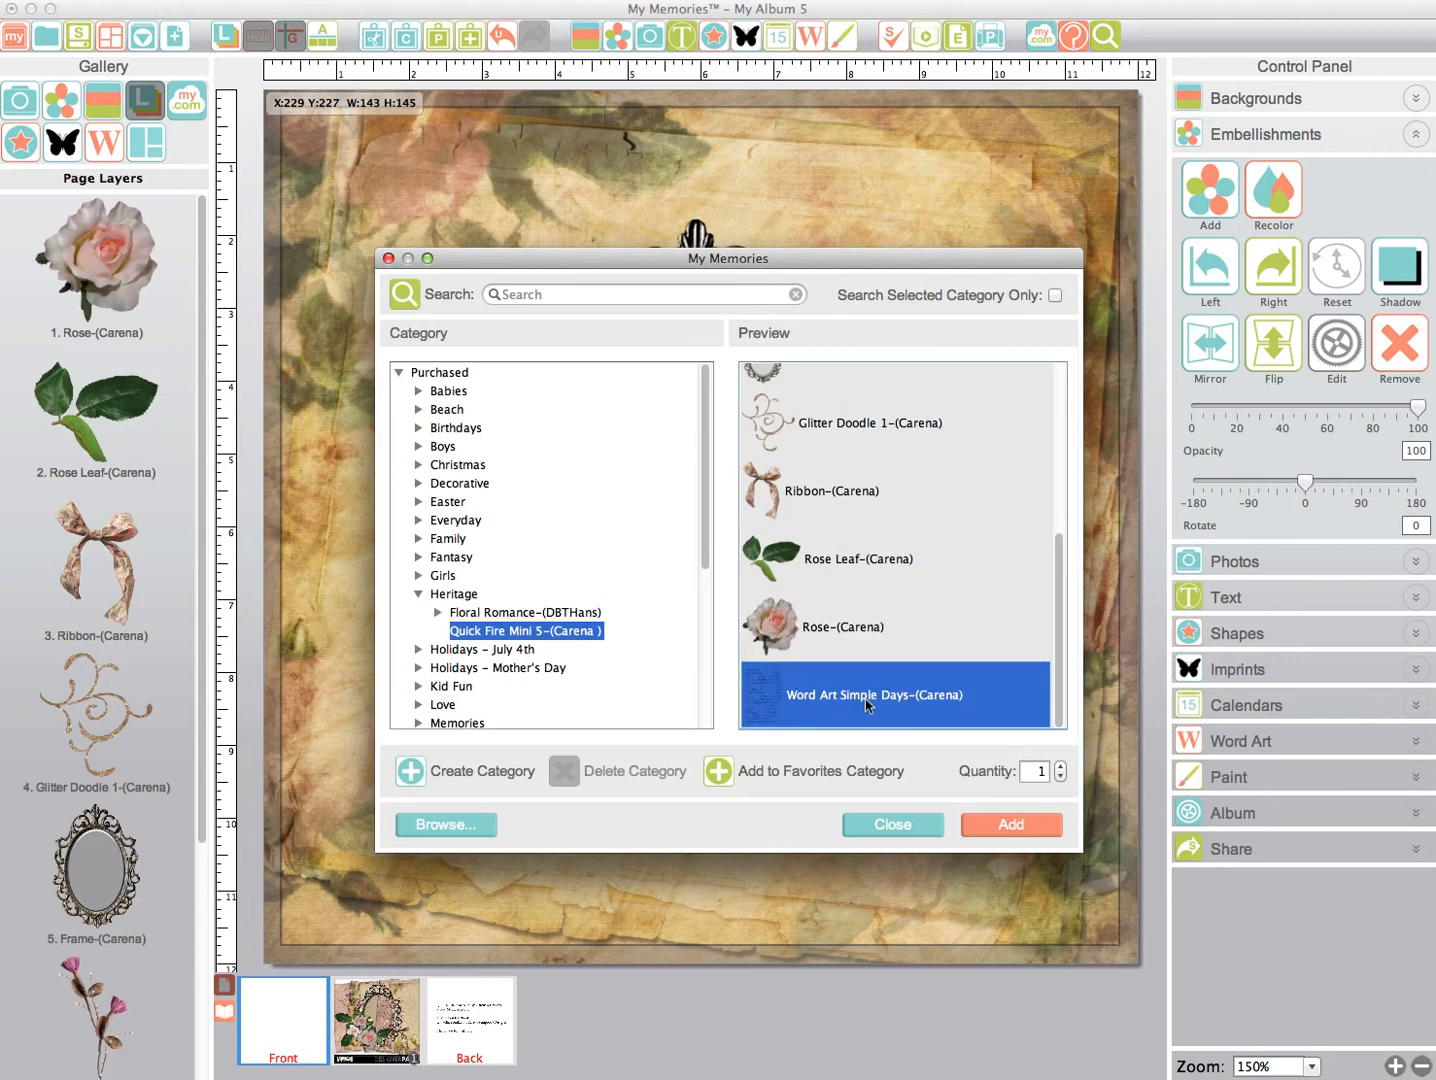
left_click(1027, 833)
left_click(1025, 831)
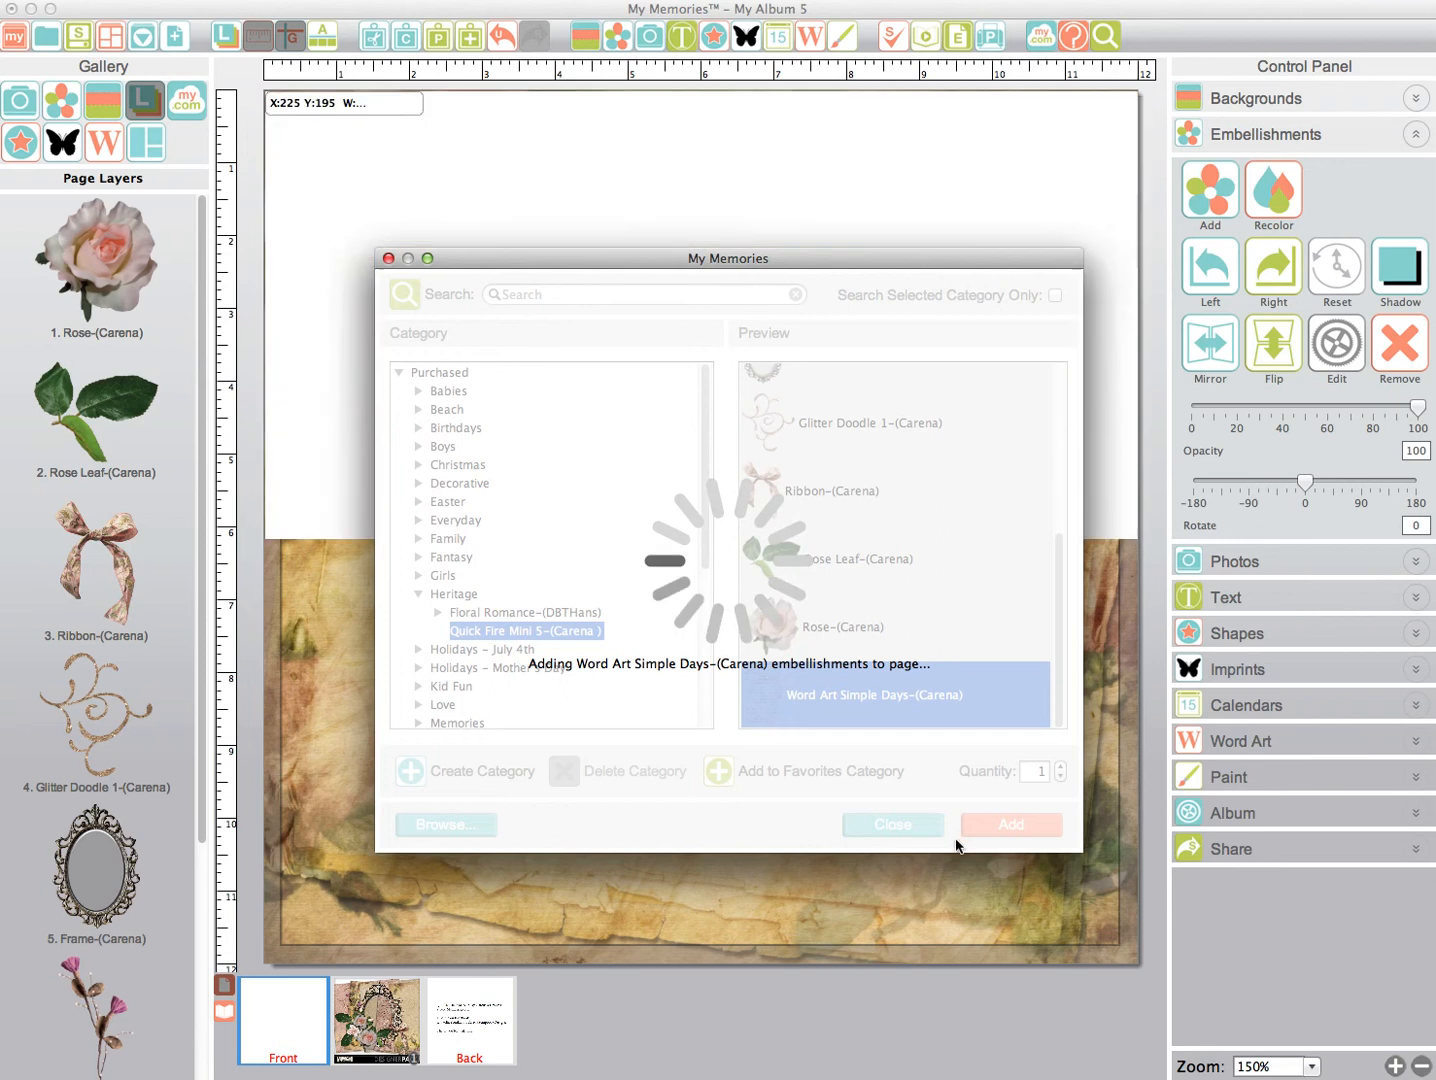
left_click(908, 830)
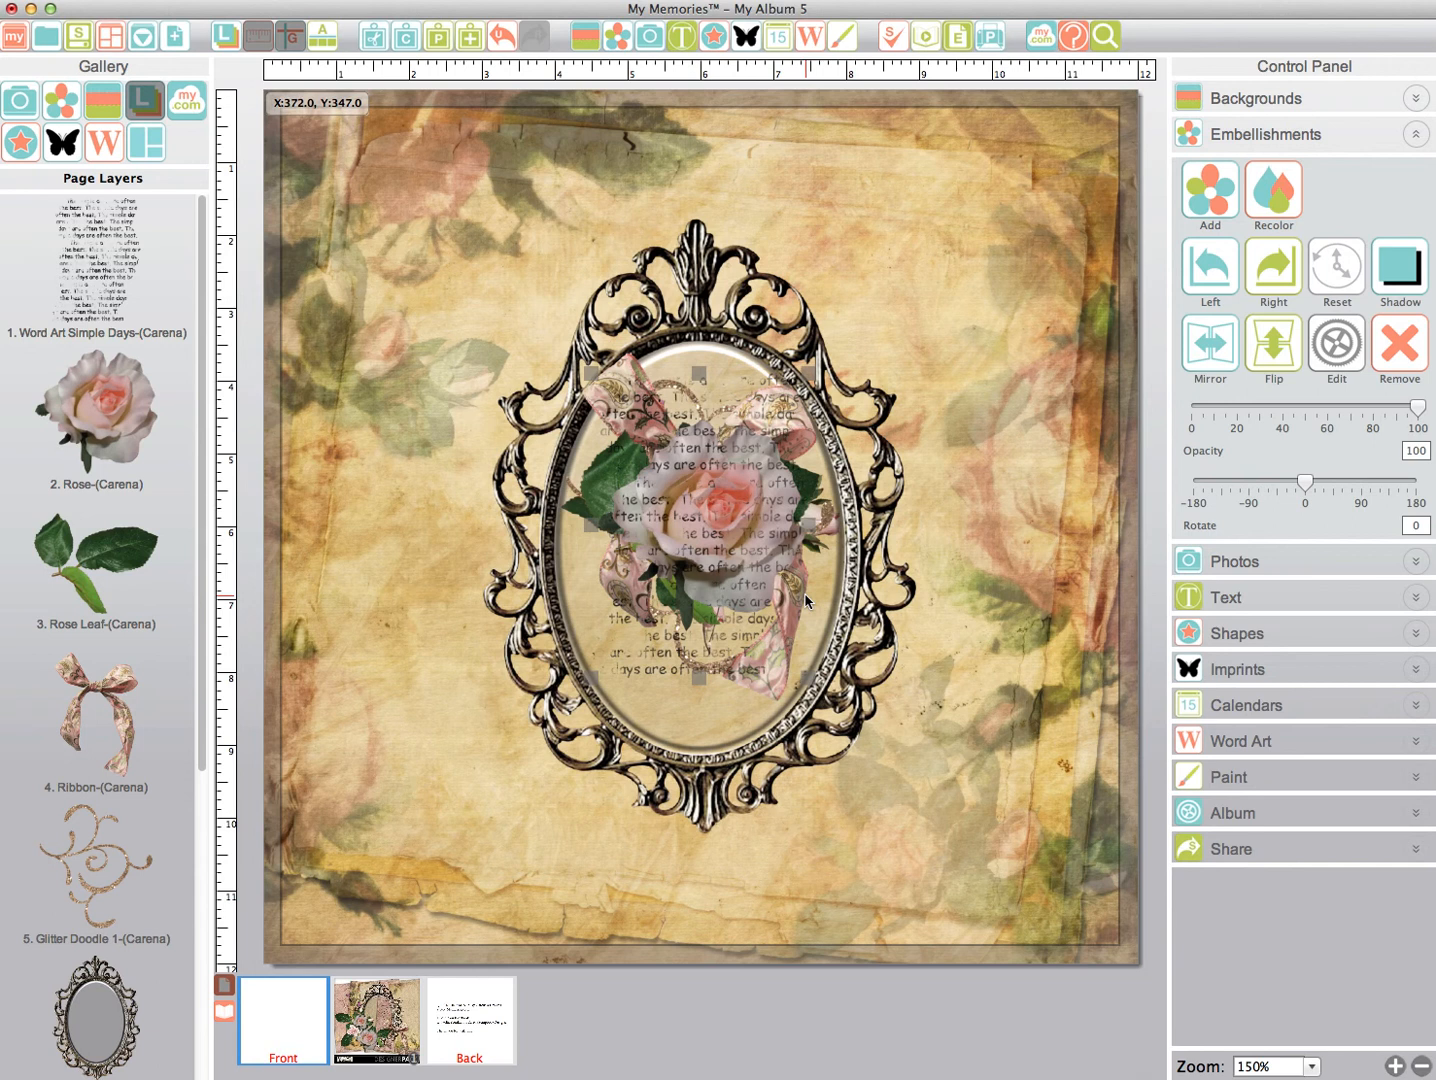
left_click(146, 101)
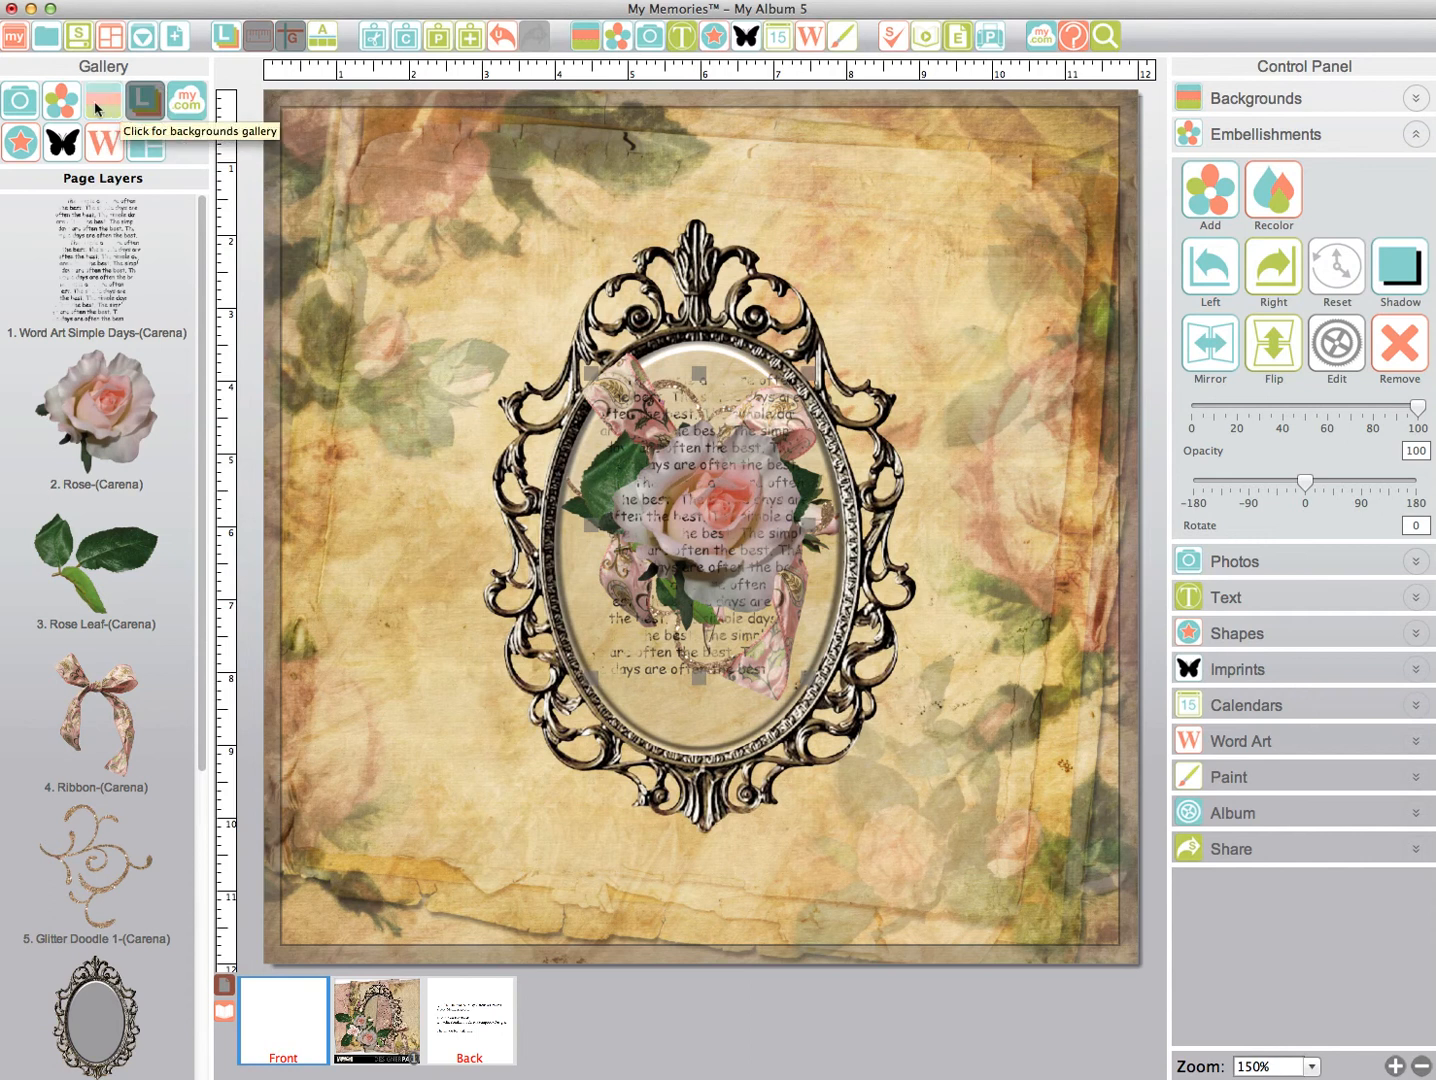
left_click(111, 104)
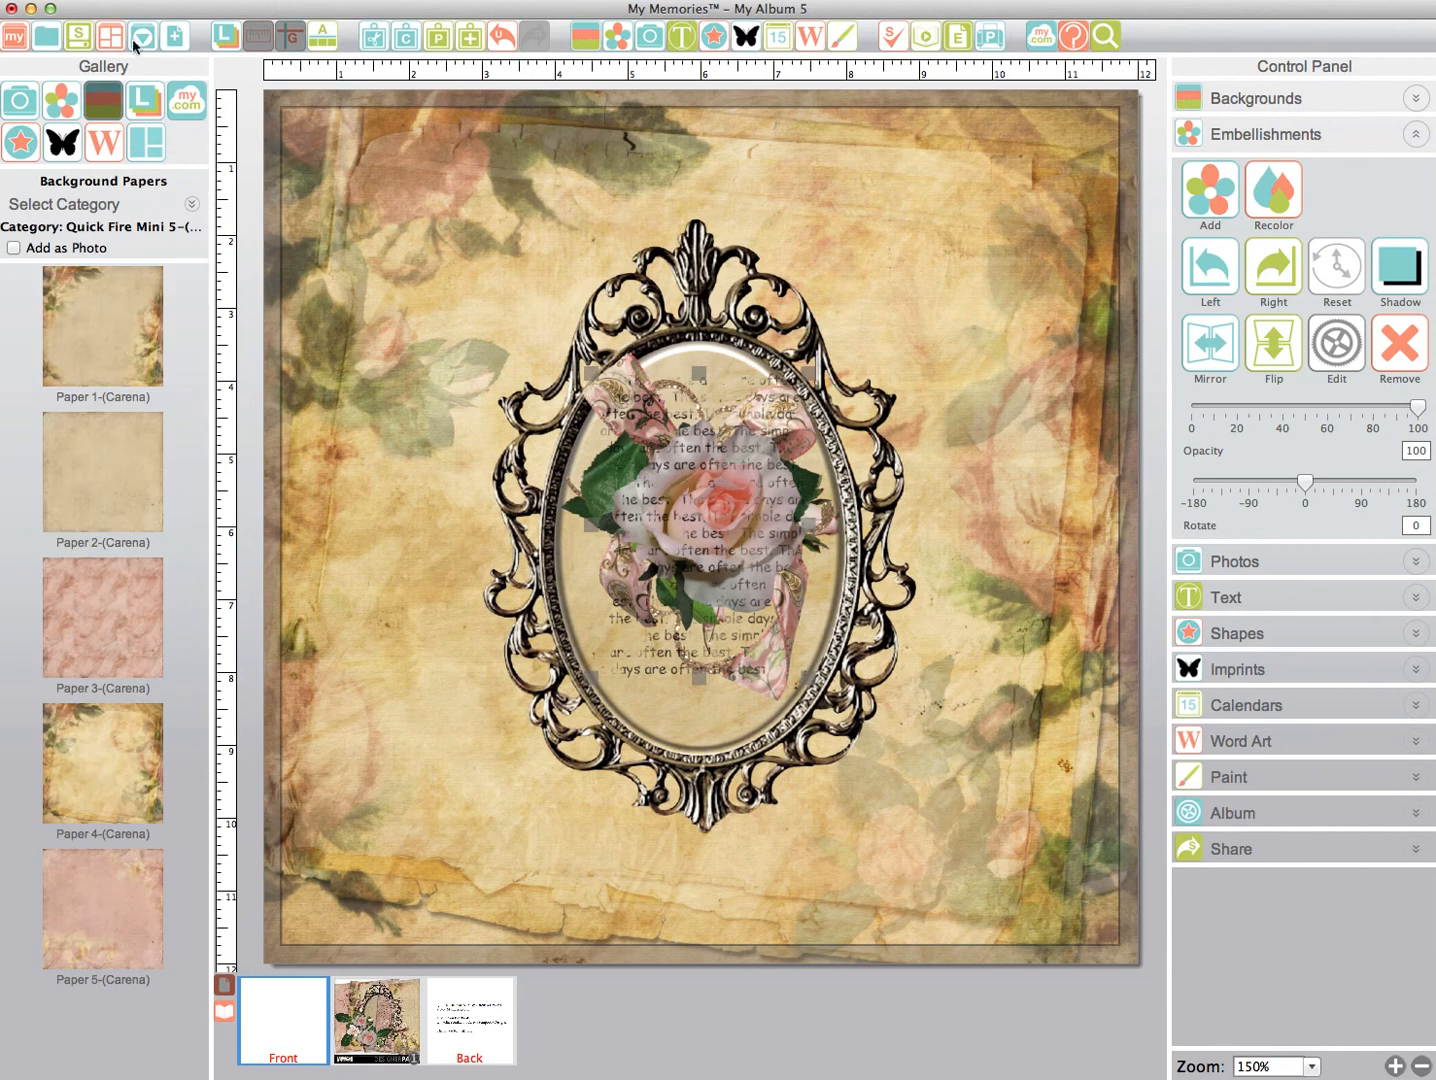
left_click(144, 99)
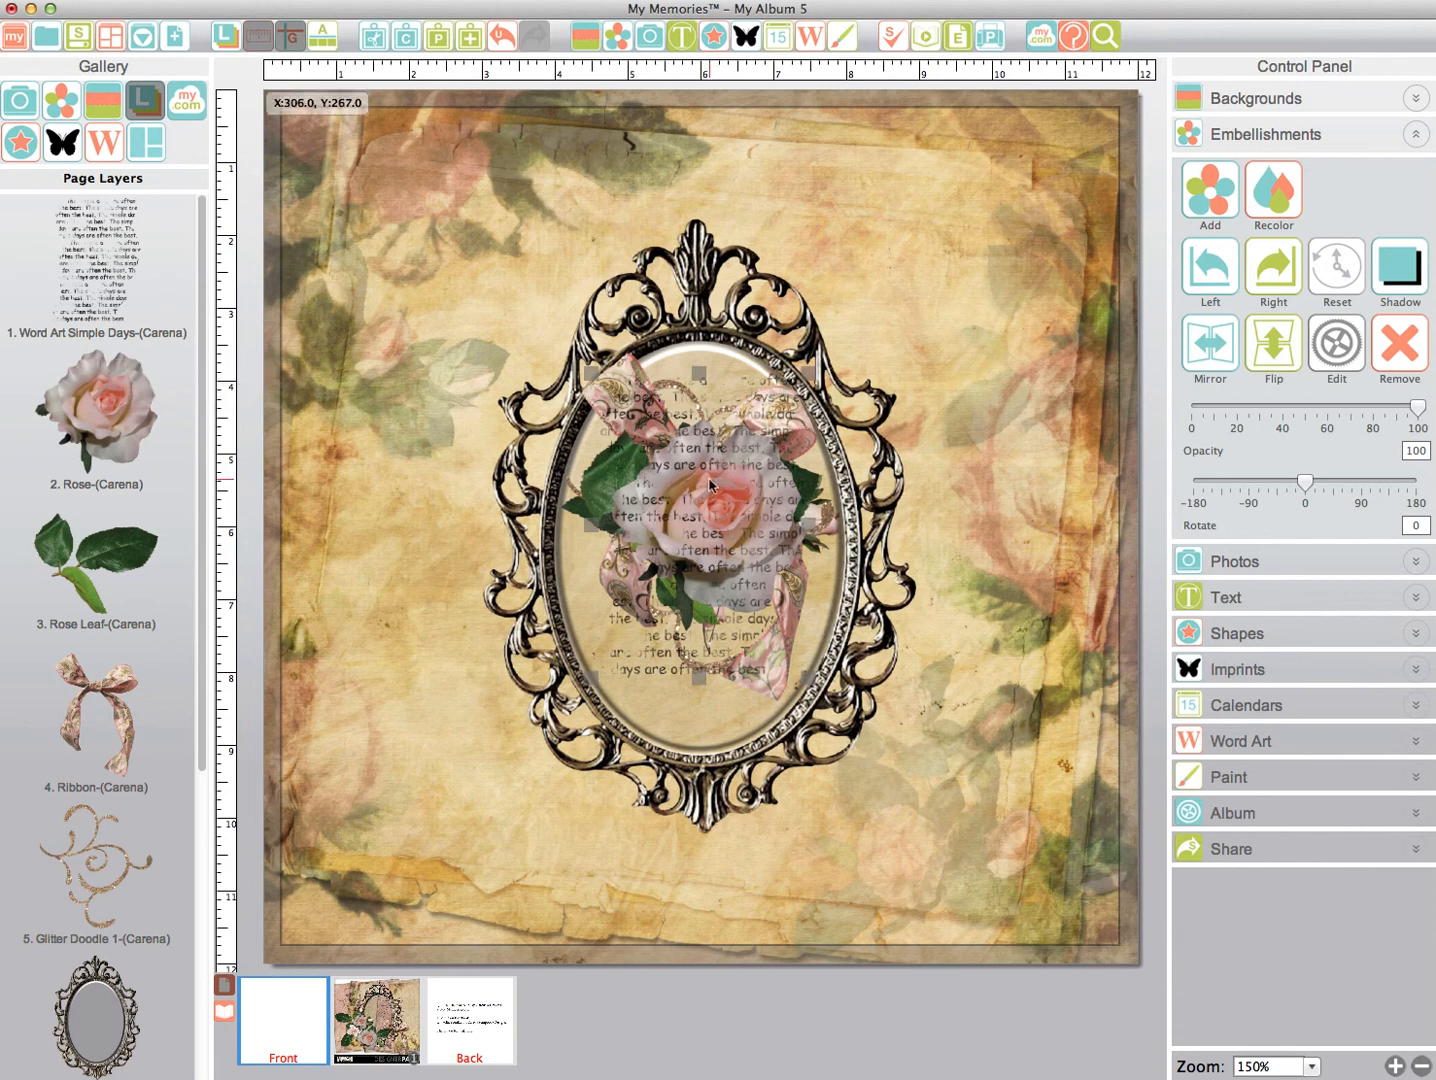
- Move the Simple Days word art to the lower-left part of the frame and reorder it beneath all other page layers
left_click(100, 260)
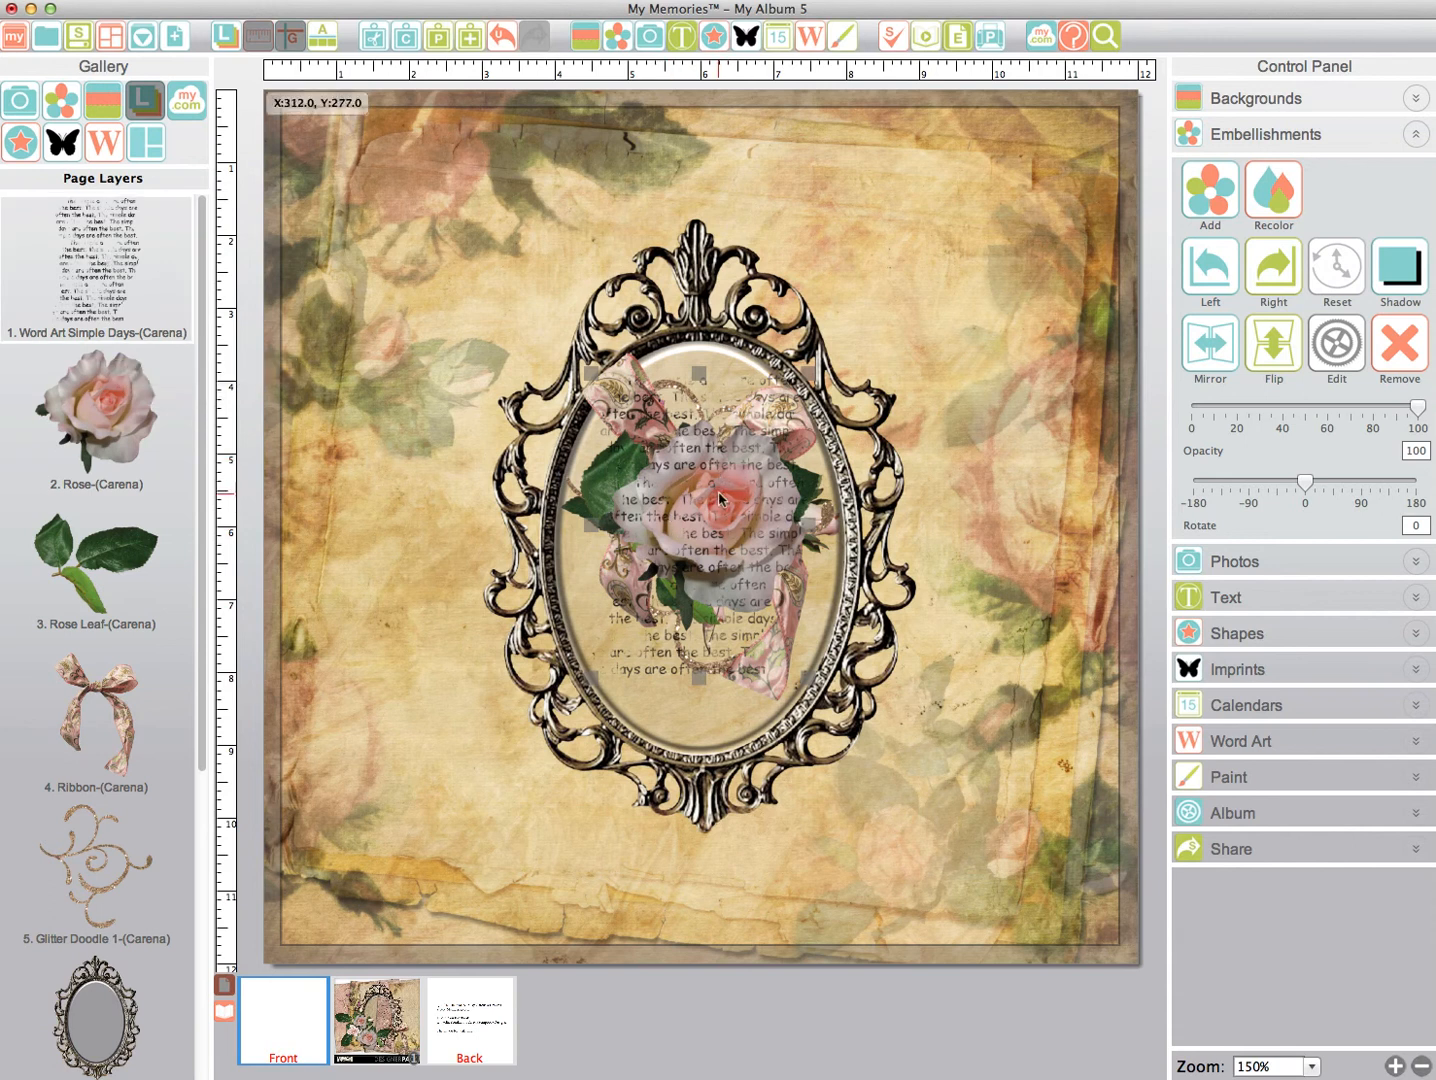
left_click_drag(727, 503, 515, 790)
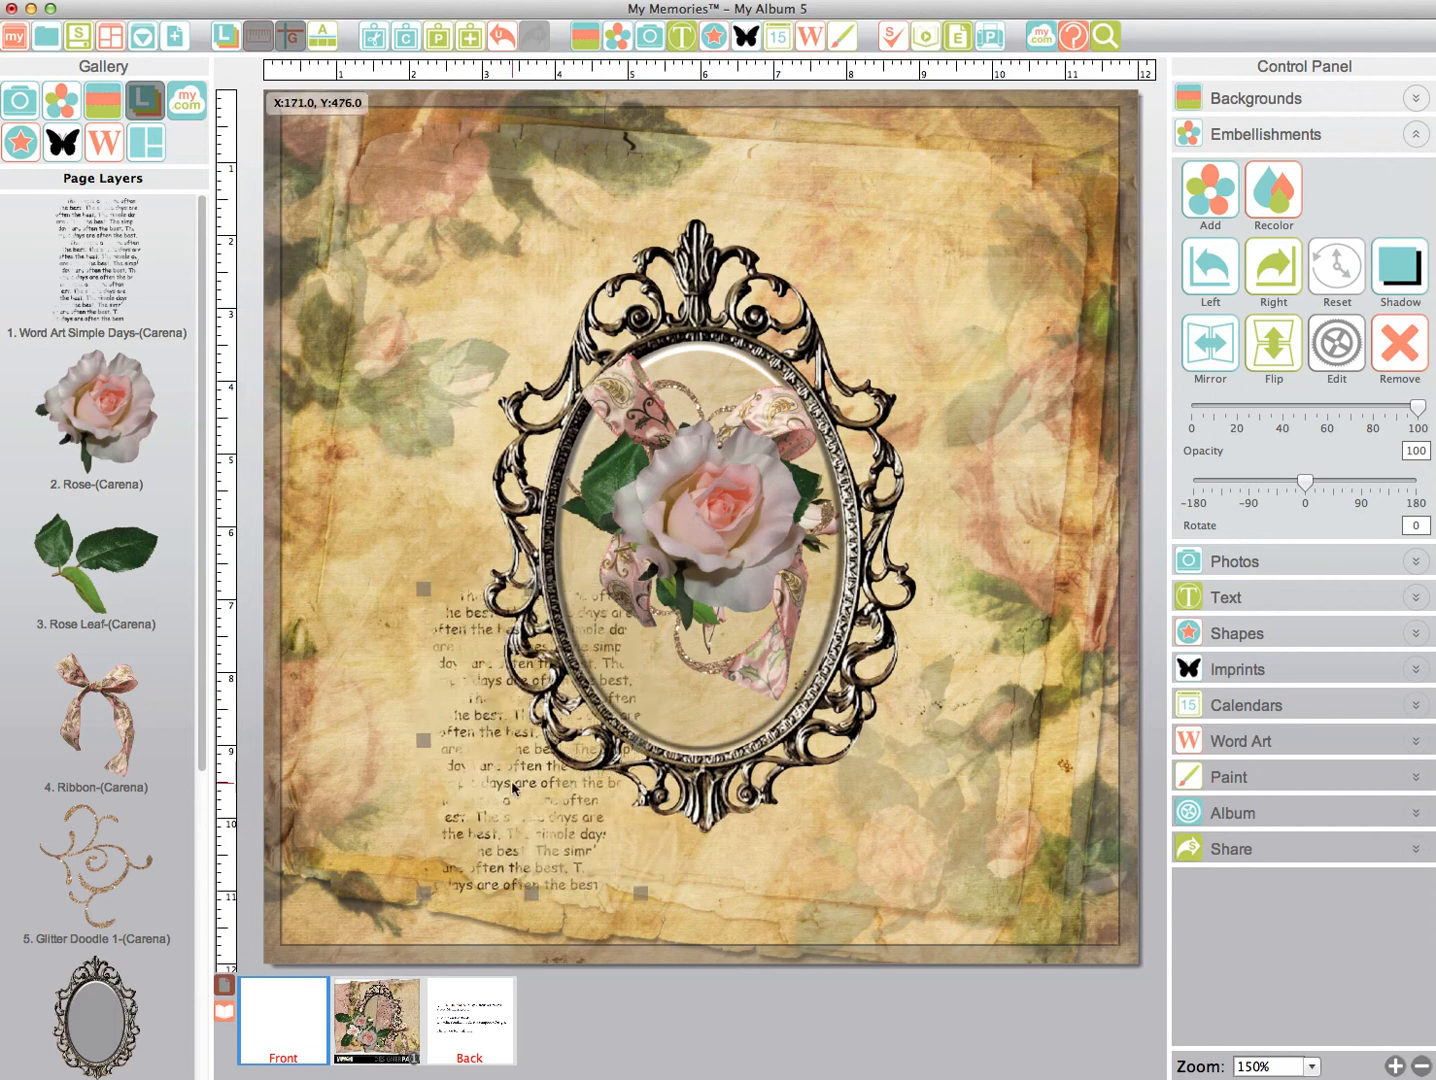
left_click_drag(110, 255, 155, 1035)
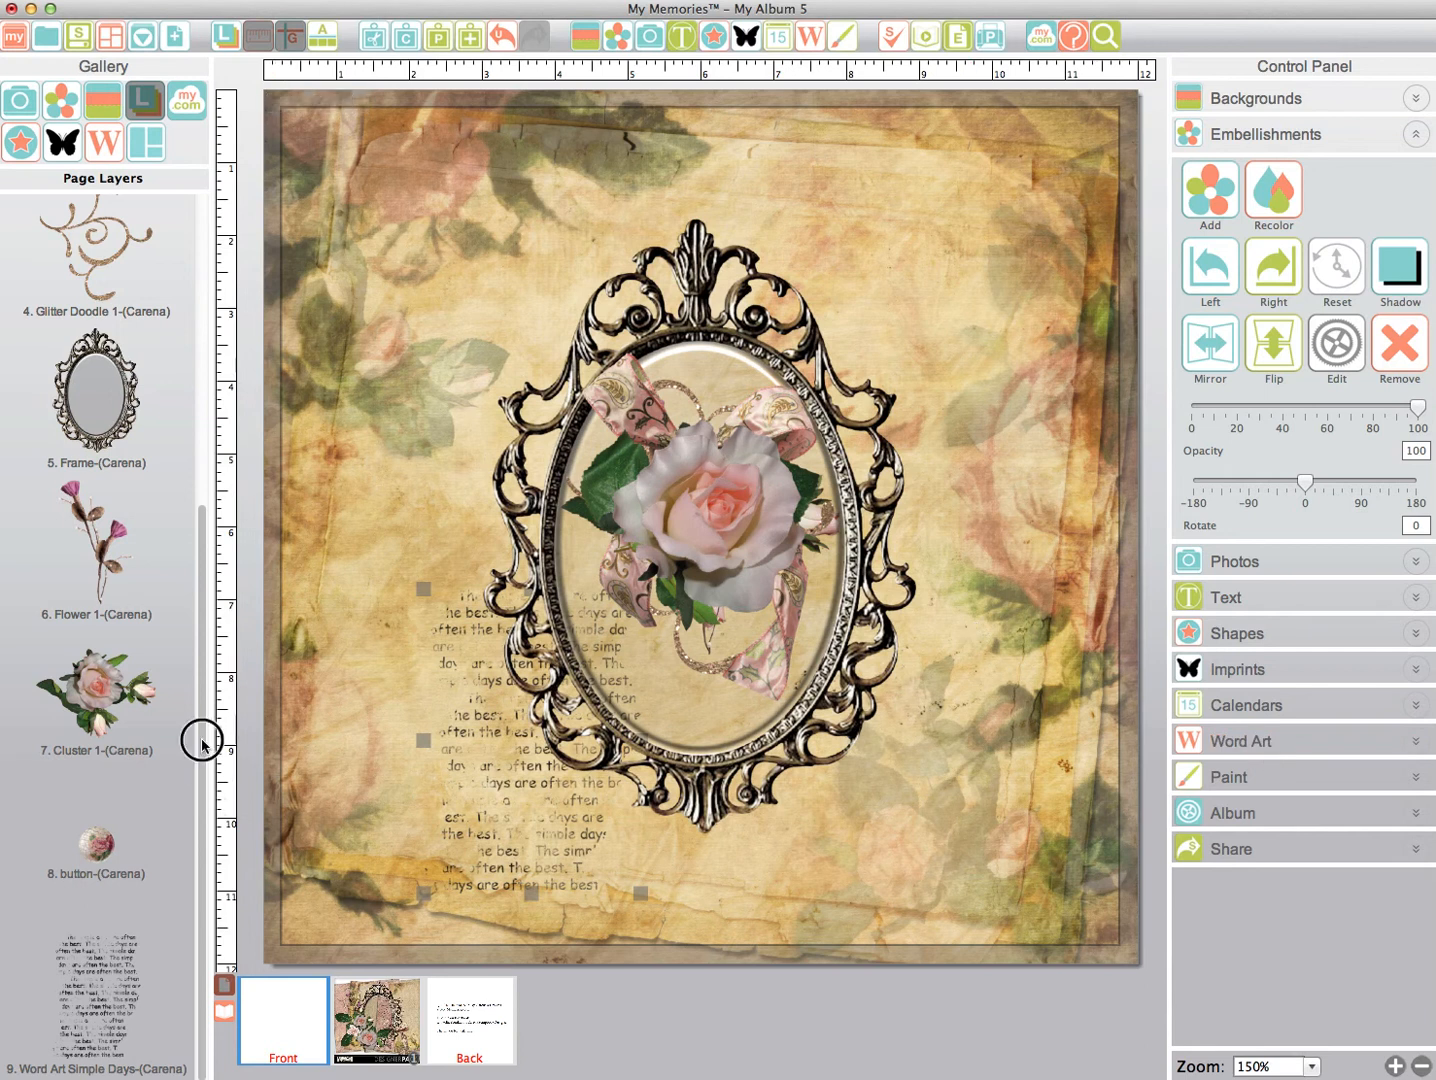
left_click_drag(203, 803, 218, 314)
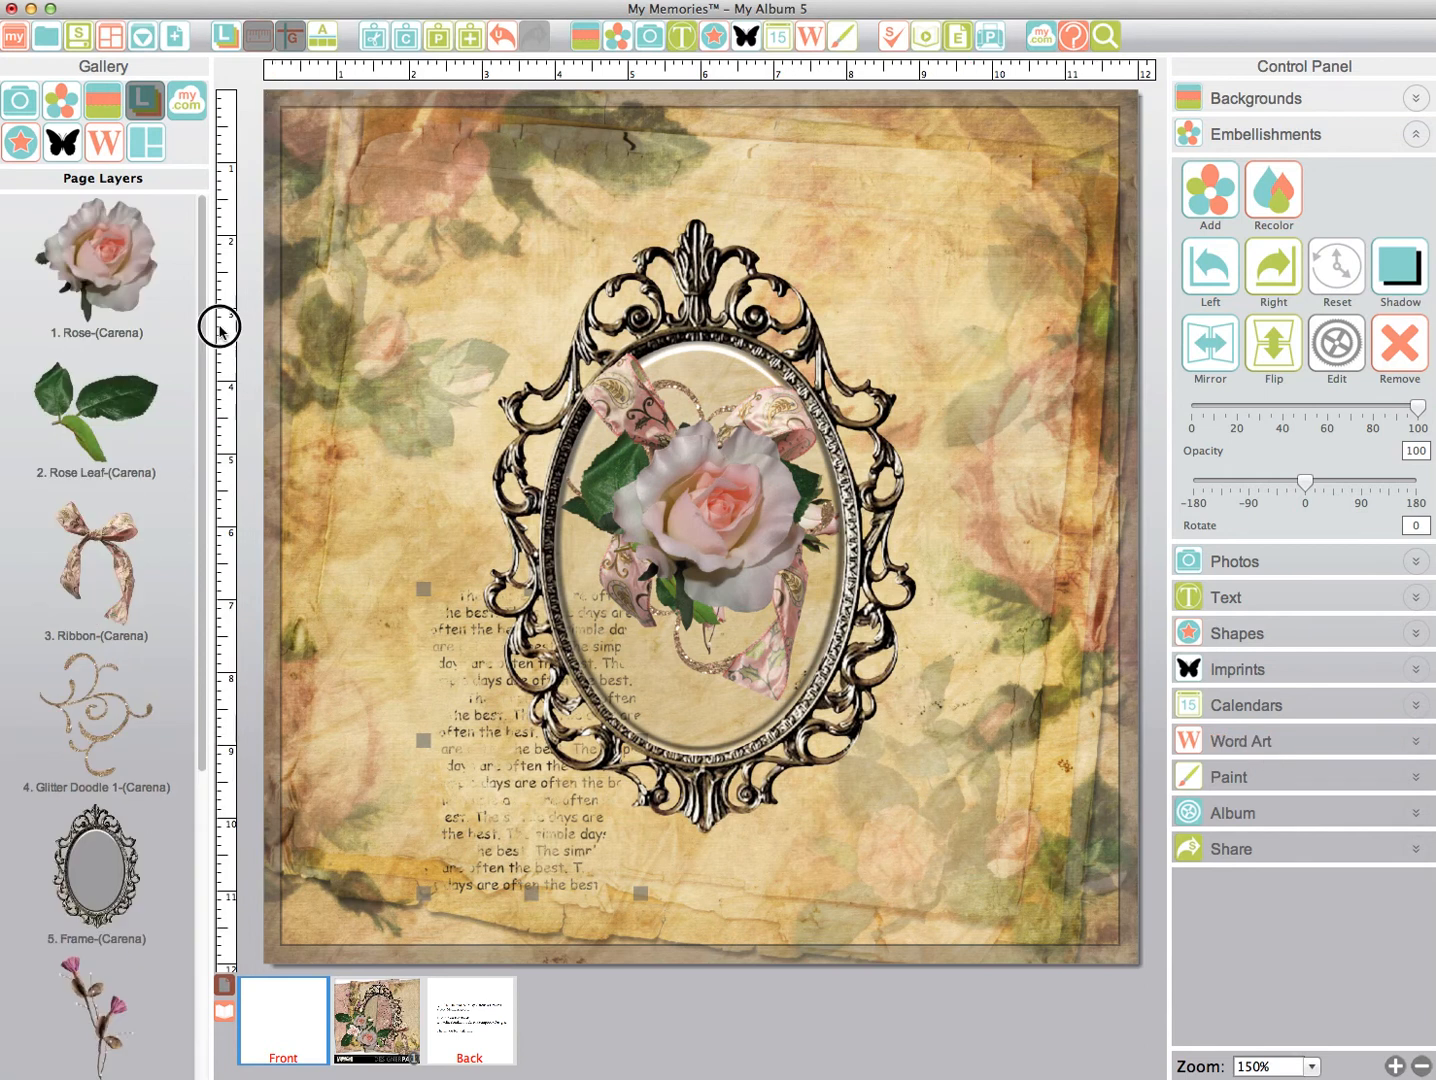
- Move the rose onto the lower-left edge of the oval frame and scale it down
left_click(740, 513)
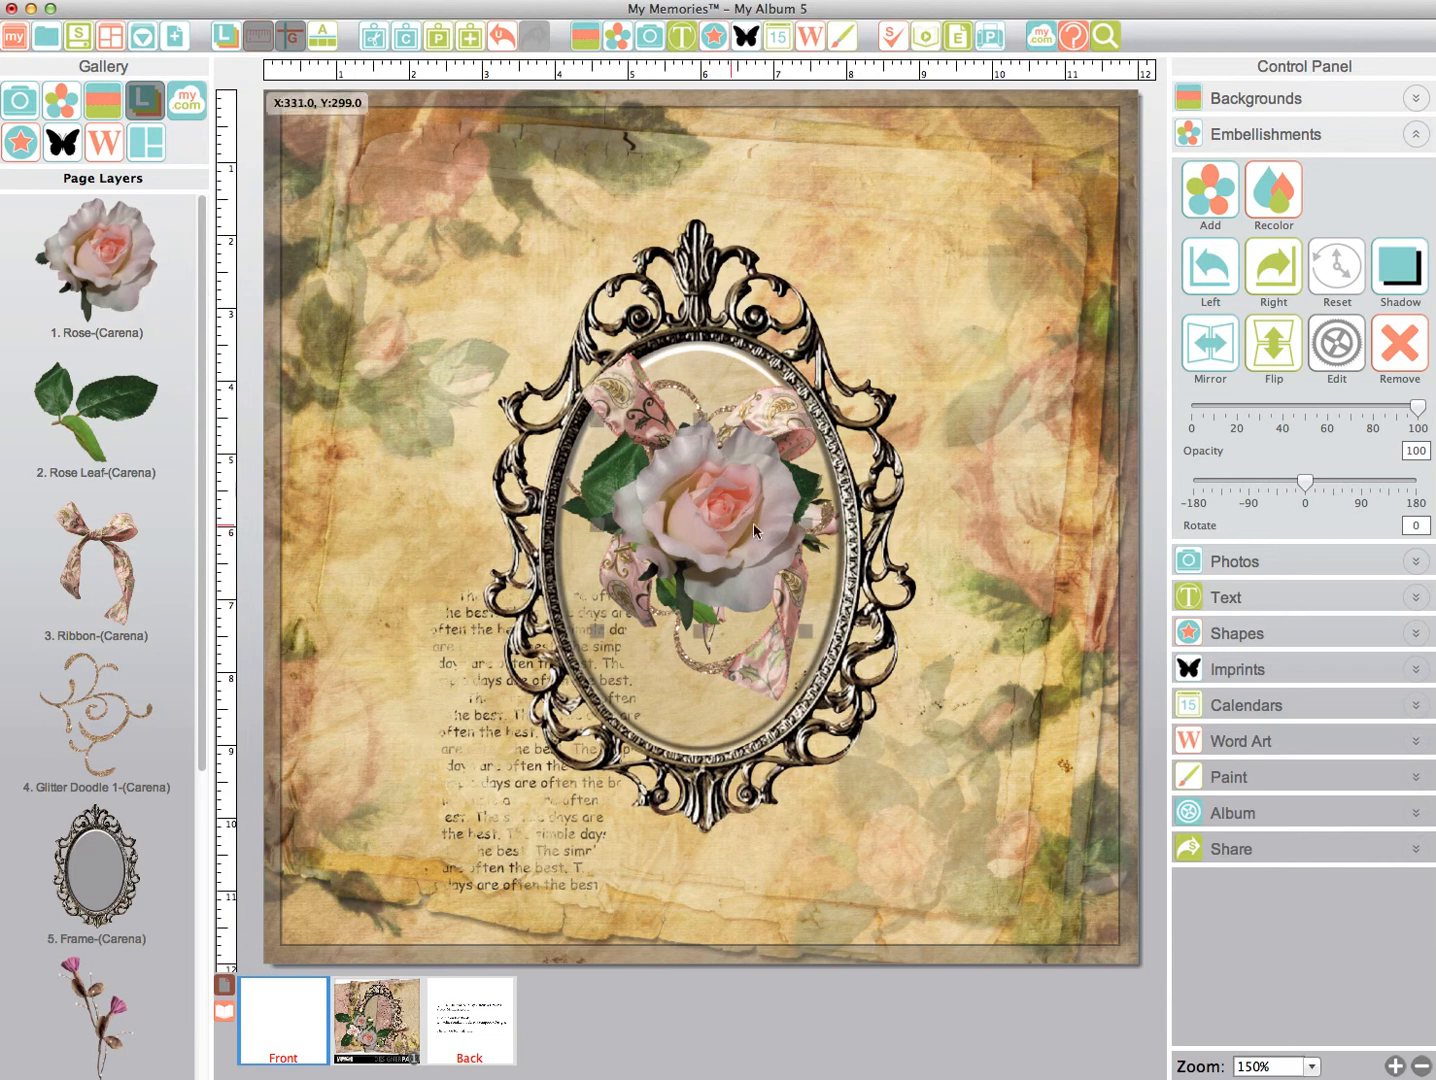
left_click_drag(753, 523, 561, 733)
left_click_drag(440, 836, 489, 787)
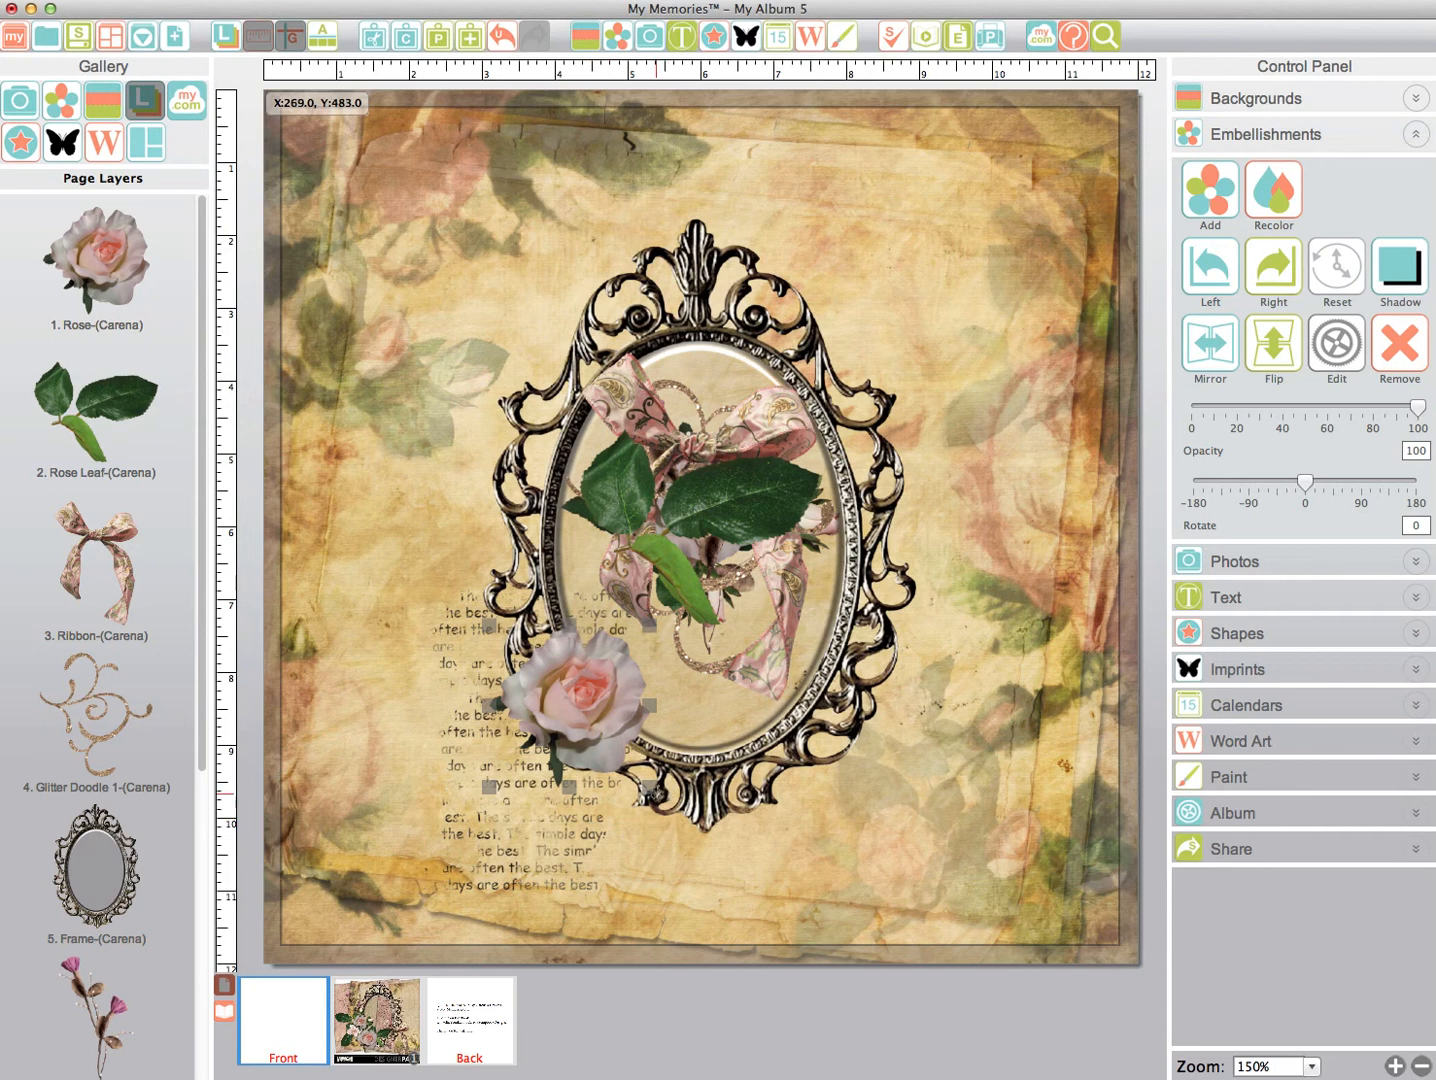
- Rotate the rose to about 145 degrees and reposition it over the frame's lower-left edge, on top of the word art
left_click_drag(656, 794, 682, 720)
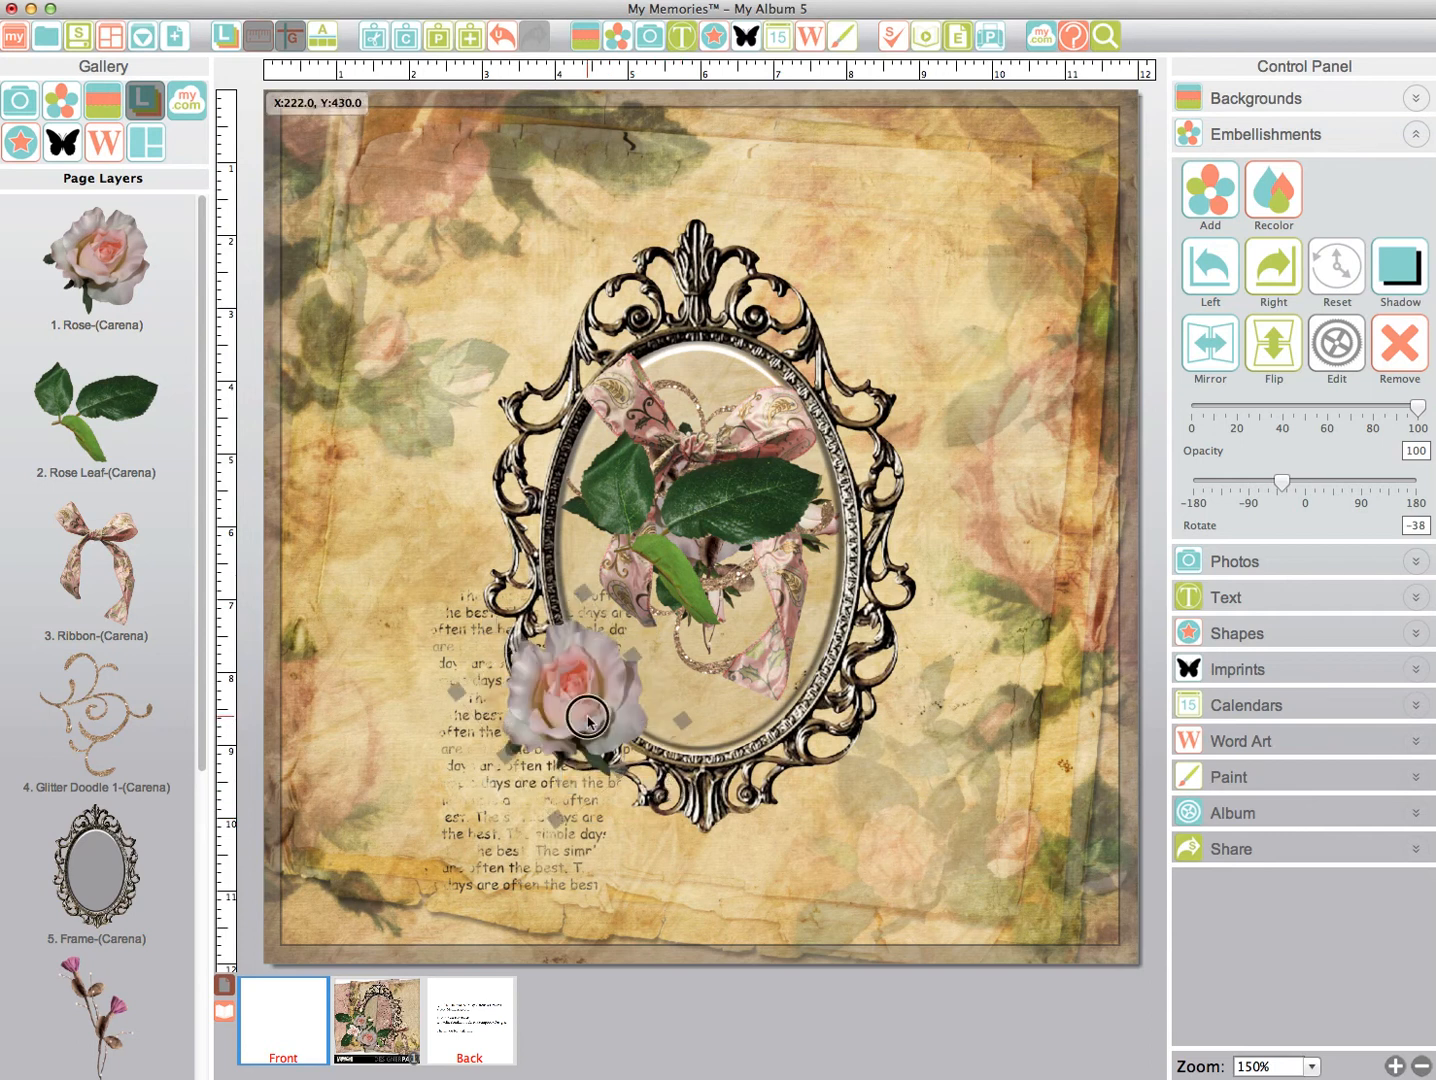
left_click_drag(588, 720, 576, 715)
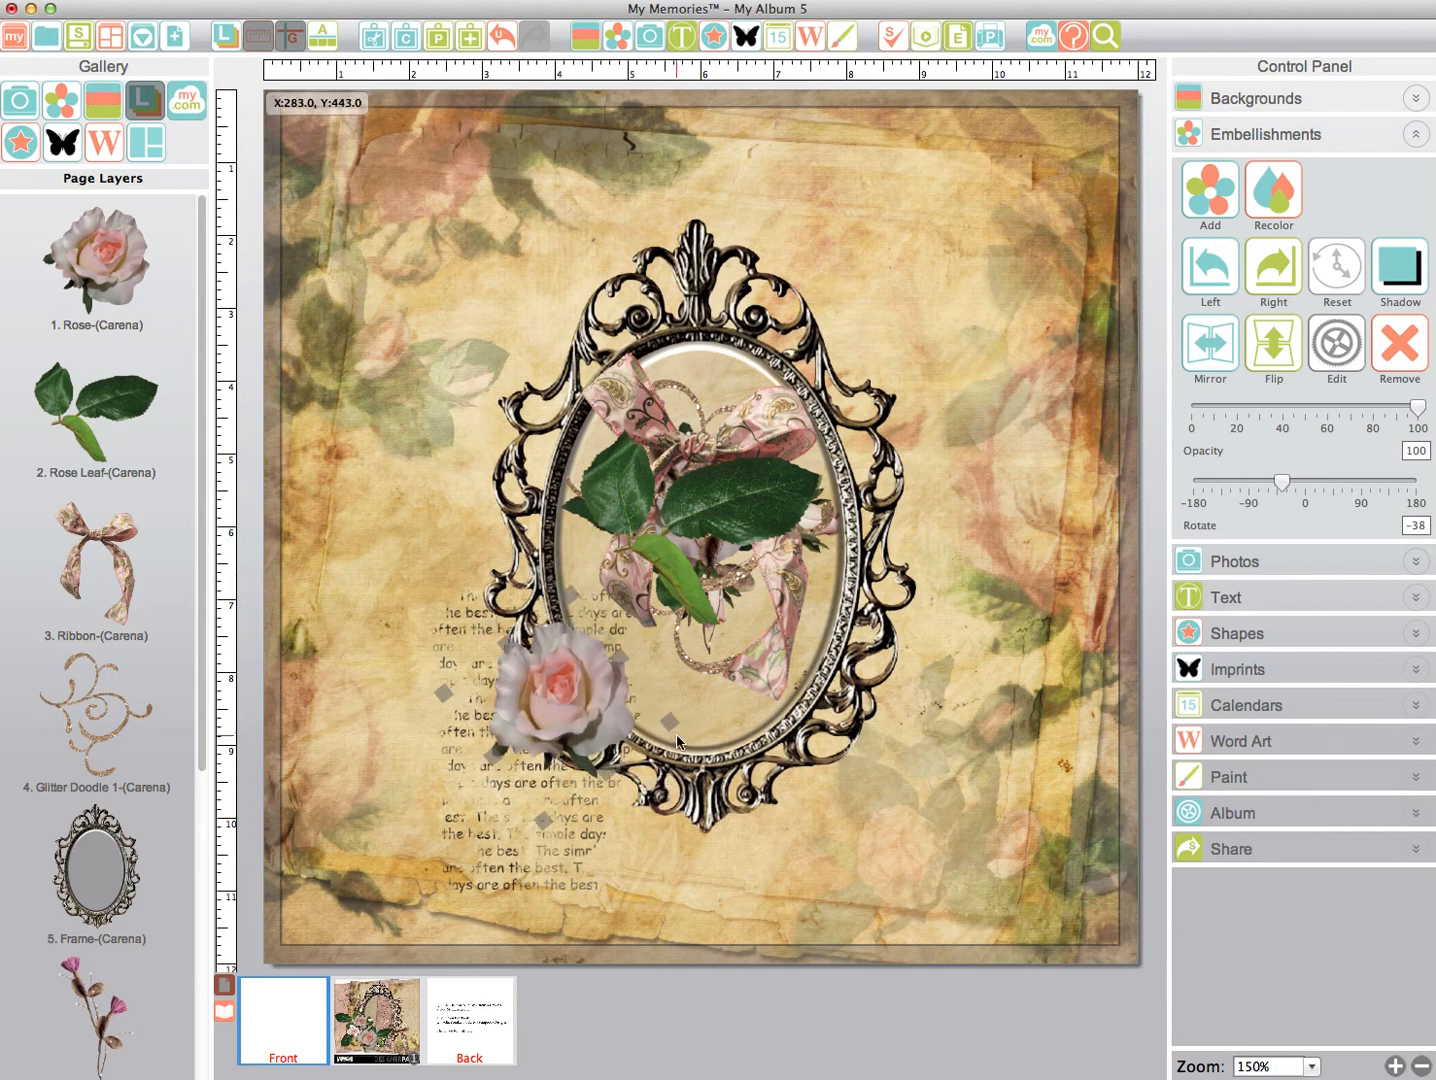
left_click_drag(682, 731, 608, 758)
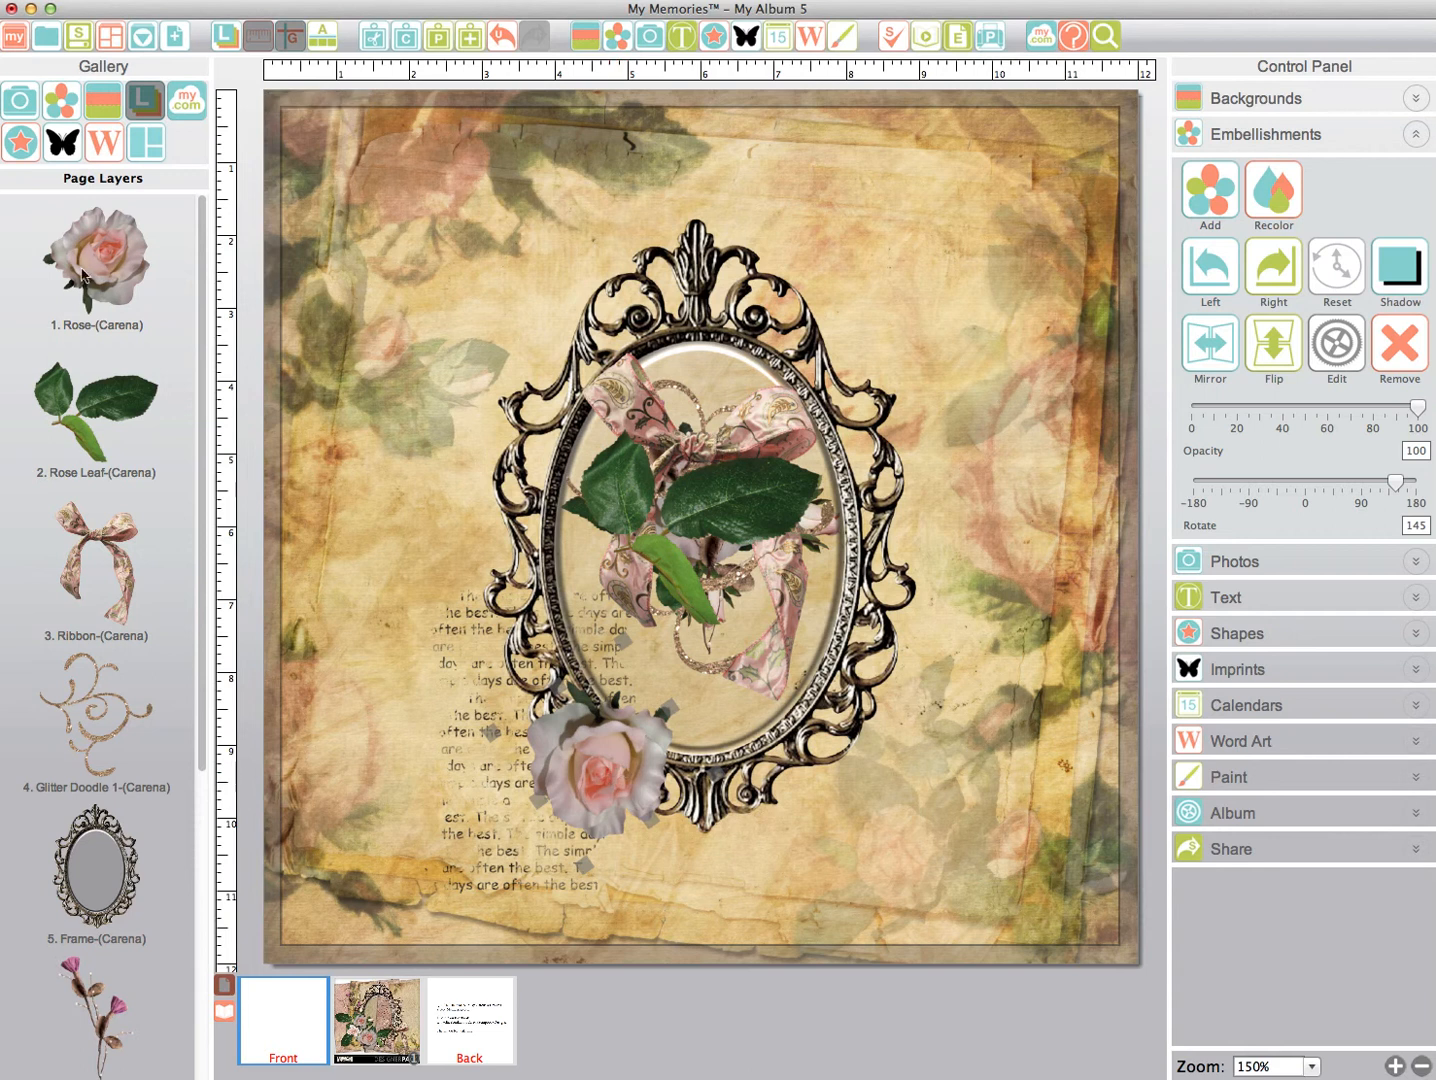
- Reorder the rose layer so it sits directly beneath the rose leaf layer and above the ribbon
left_click_drag(105, 258, 137, 880)
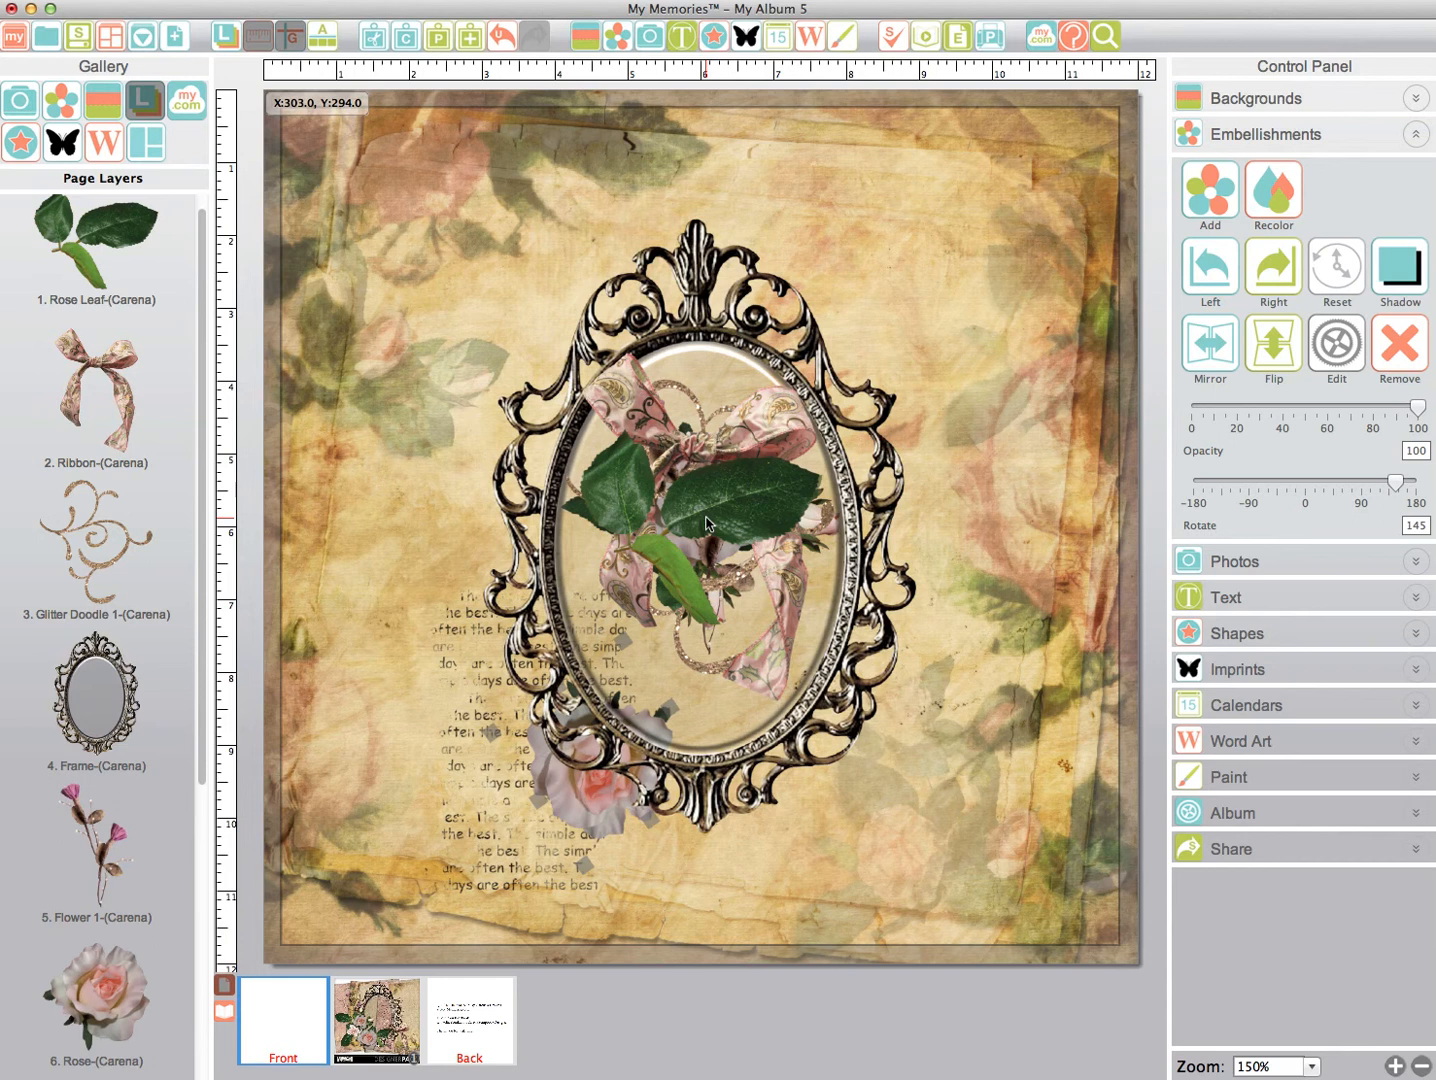
left_click_drag(134, 990, 133, 410)
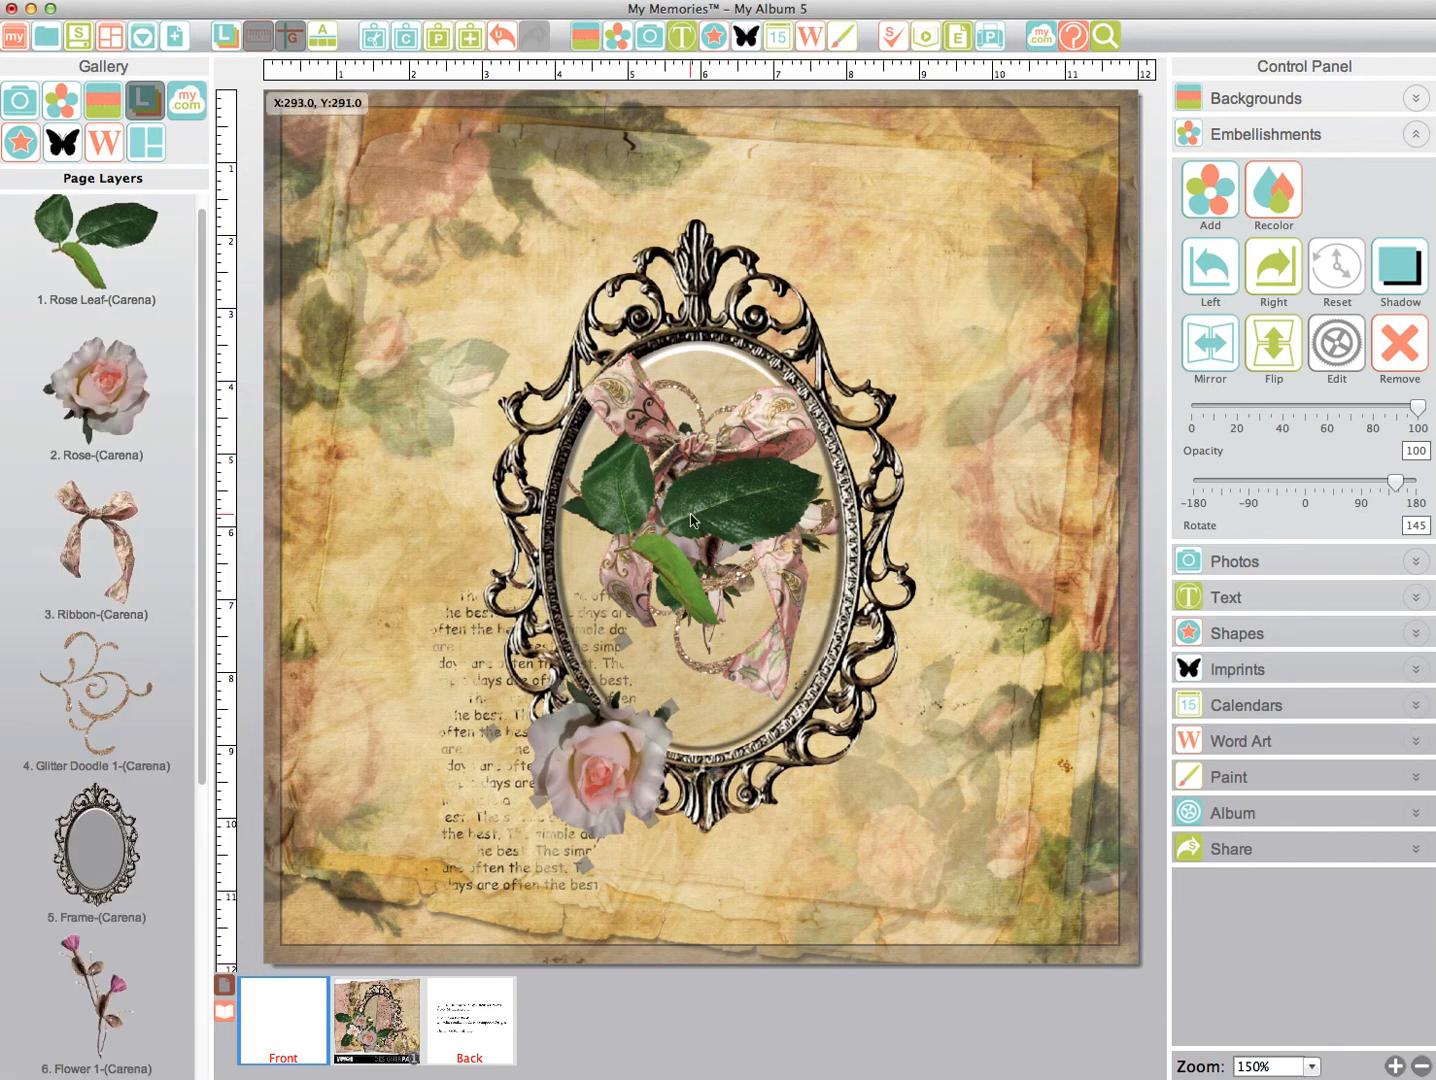
- Move the rose leaf out of the frame to the page's upper-right corner and scale it down
left_click(737, 514)
left_click_drag(960, 300, 1011, 229)
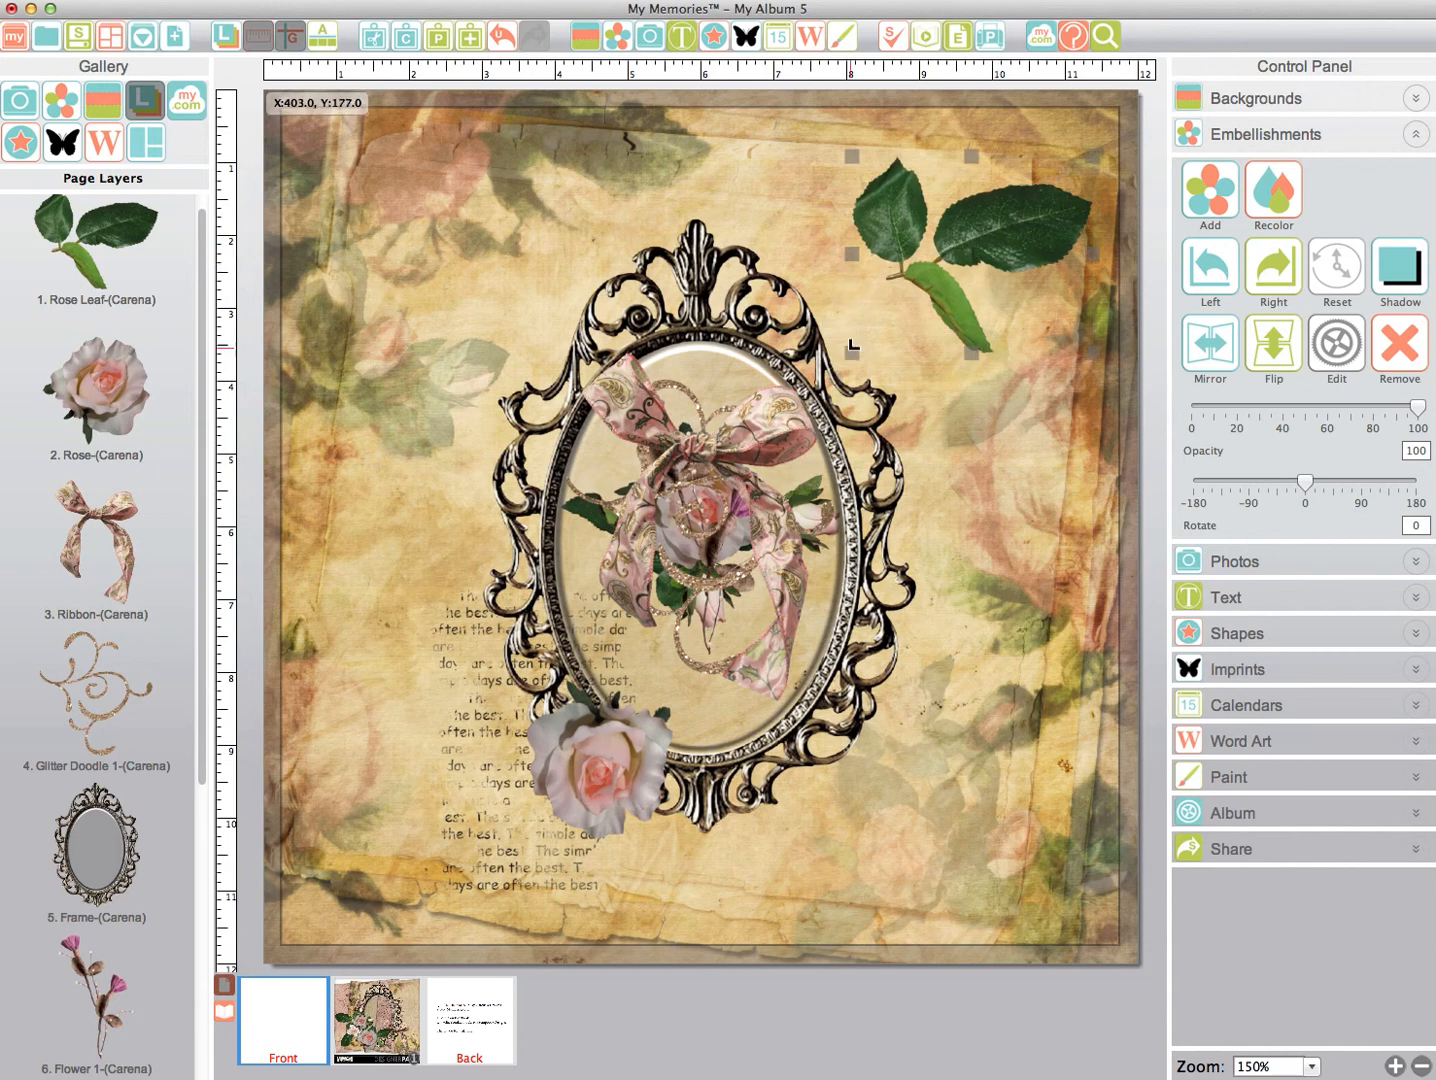
left_click_drag(852, 353, 905, 295)
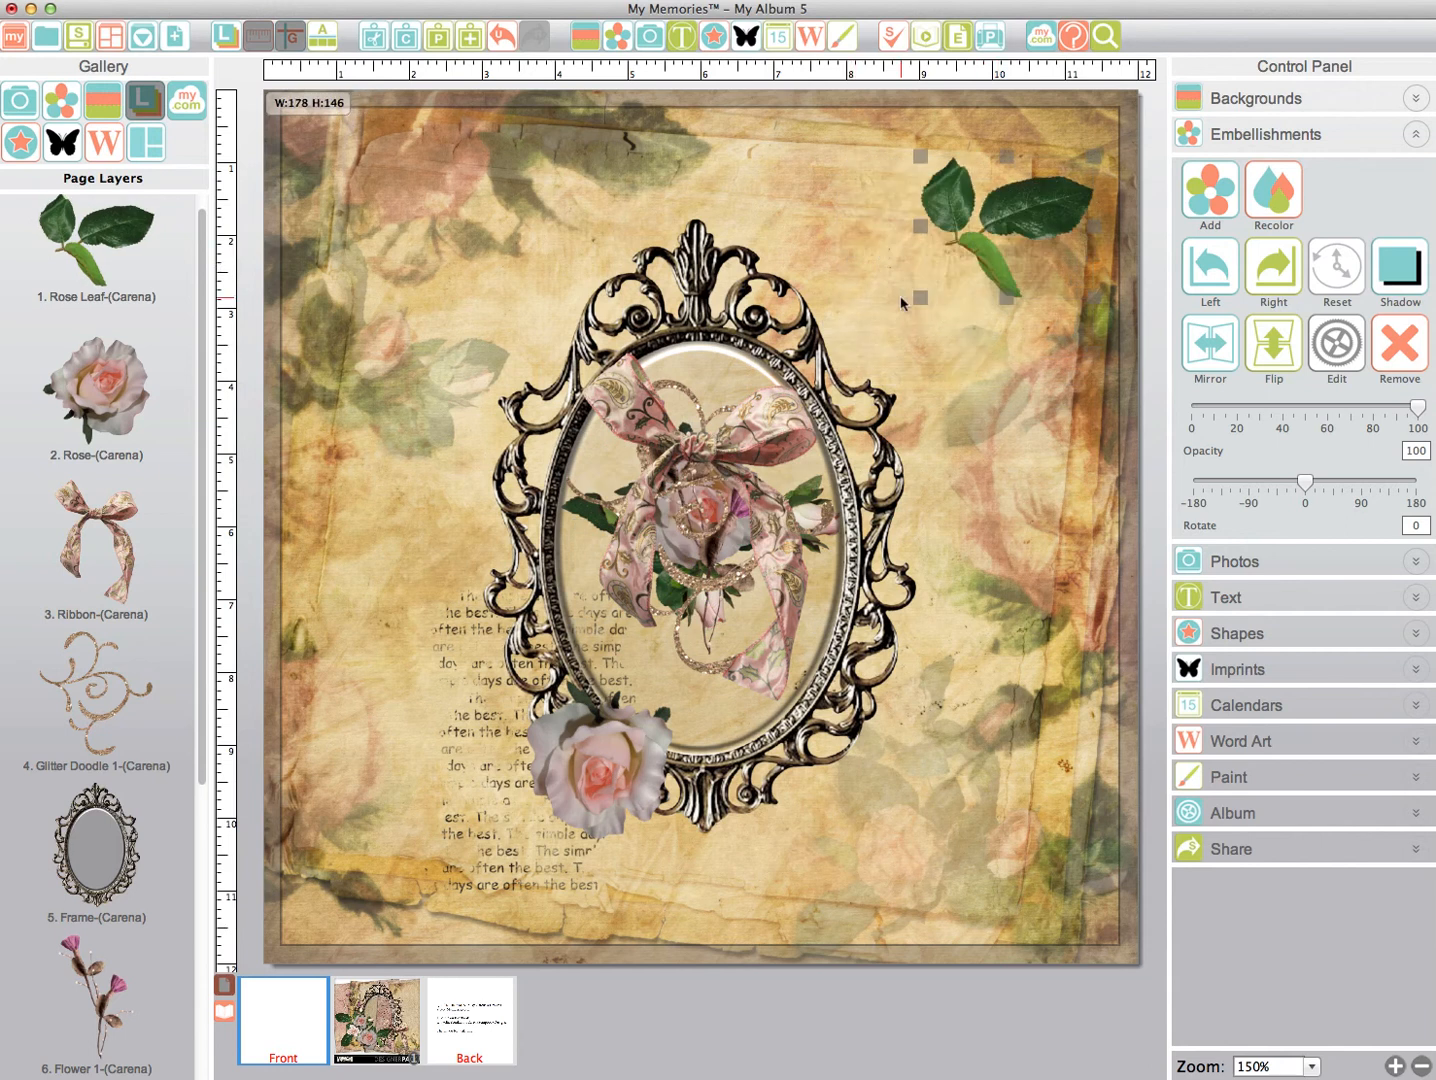
- Move the ribbon out of the oval to the right side of the frame and scale it down
left_click(967, 390)
left_click(710, 460)
left_click_drag(678, 450, 955, 402)
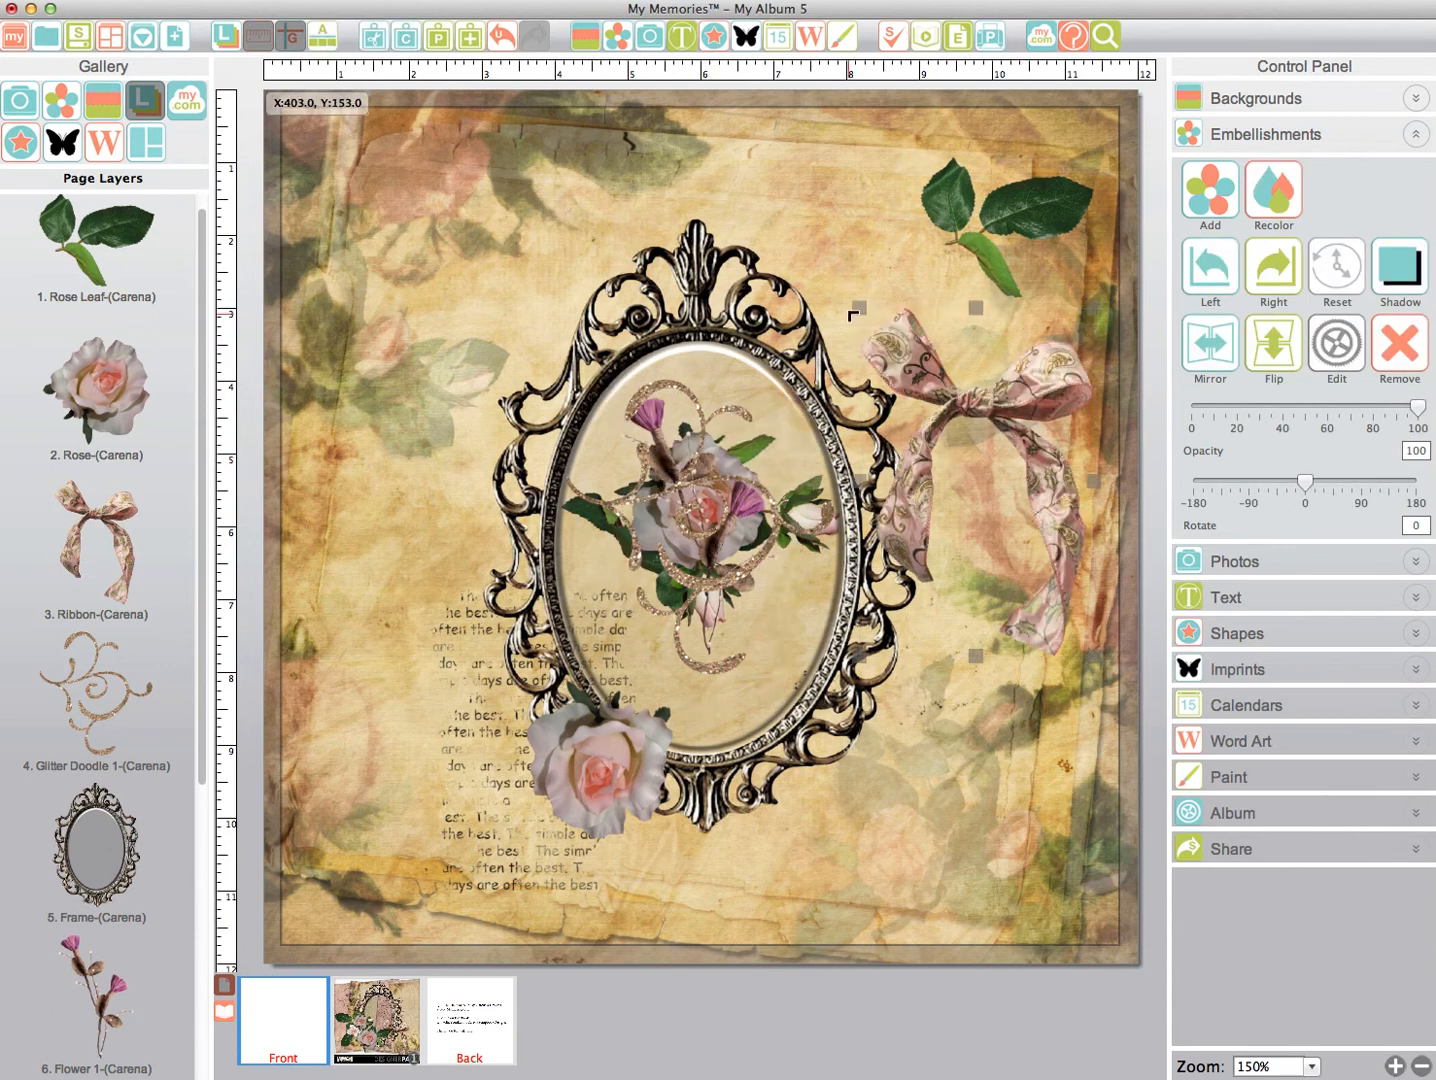
left_click_drag(862, 309, 931, 414)
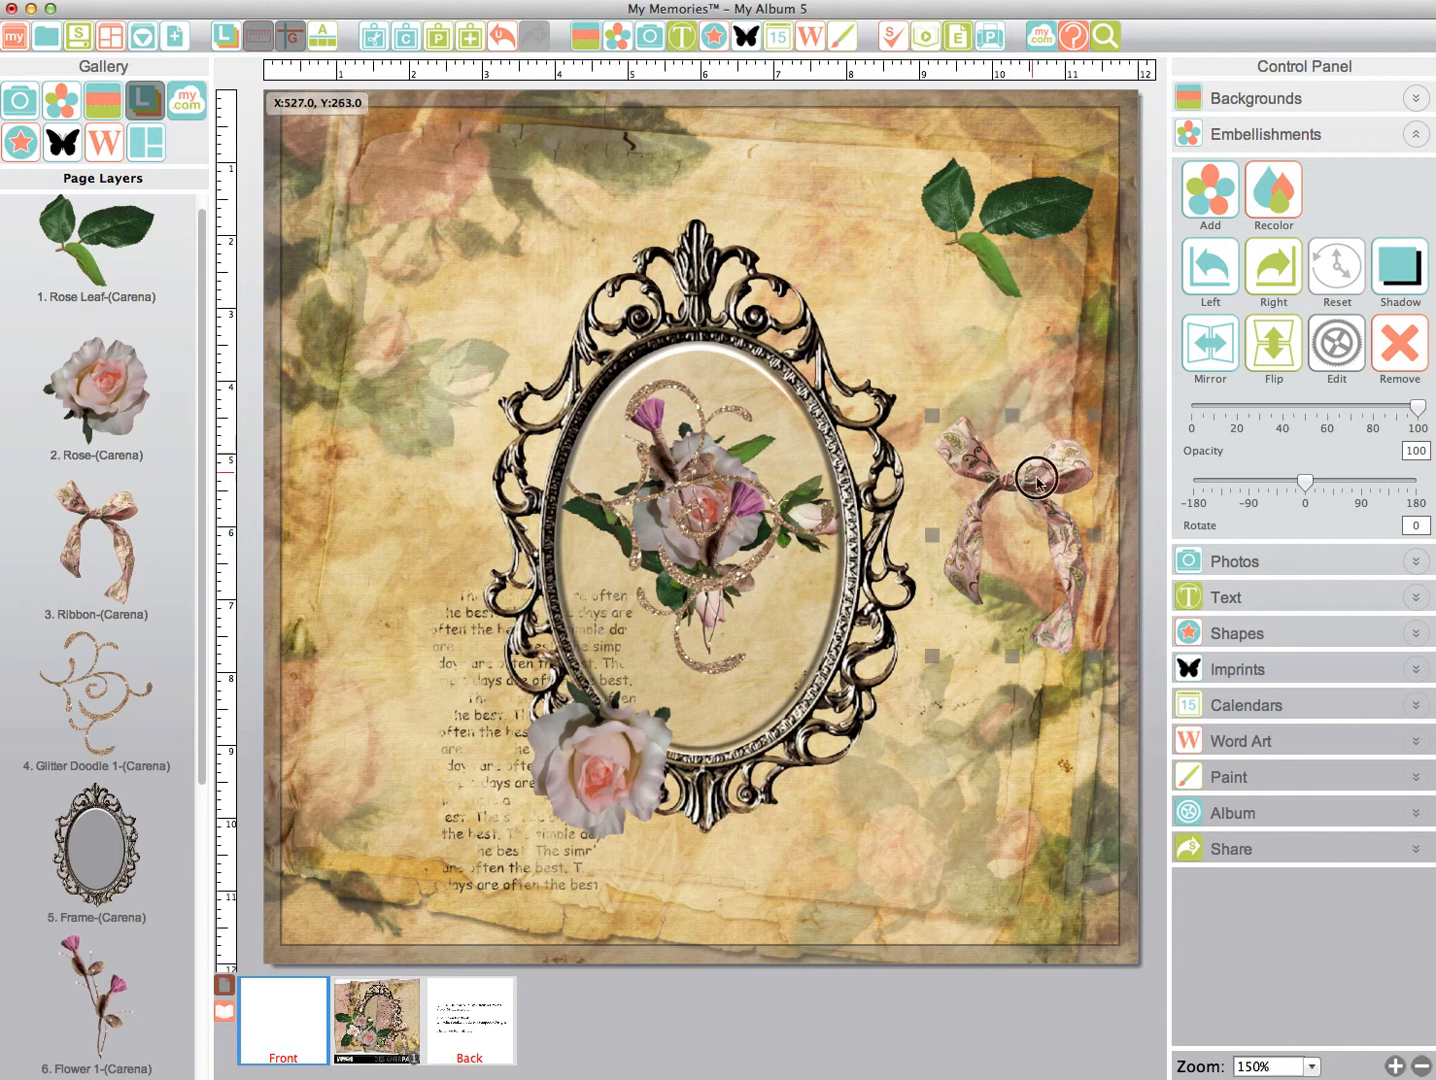
- Scale down the glitter doodle, rotate it to about -128 degrees, and place it beside the frame's lower-left edge over the word art
left_click(745, 515)
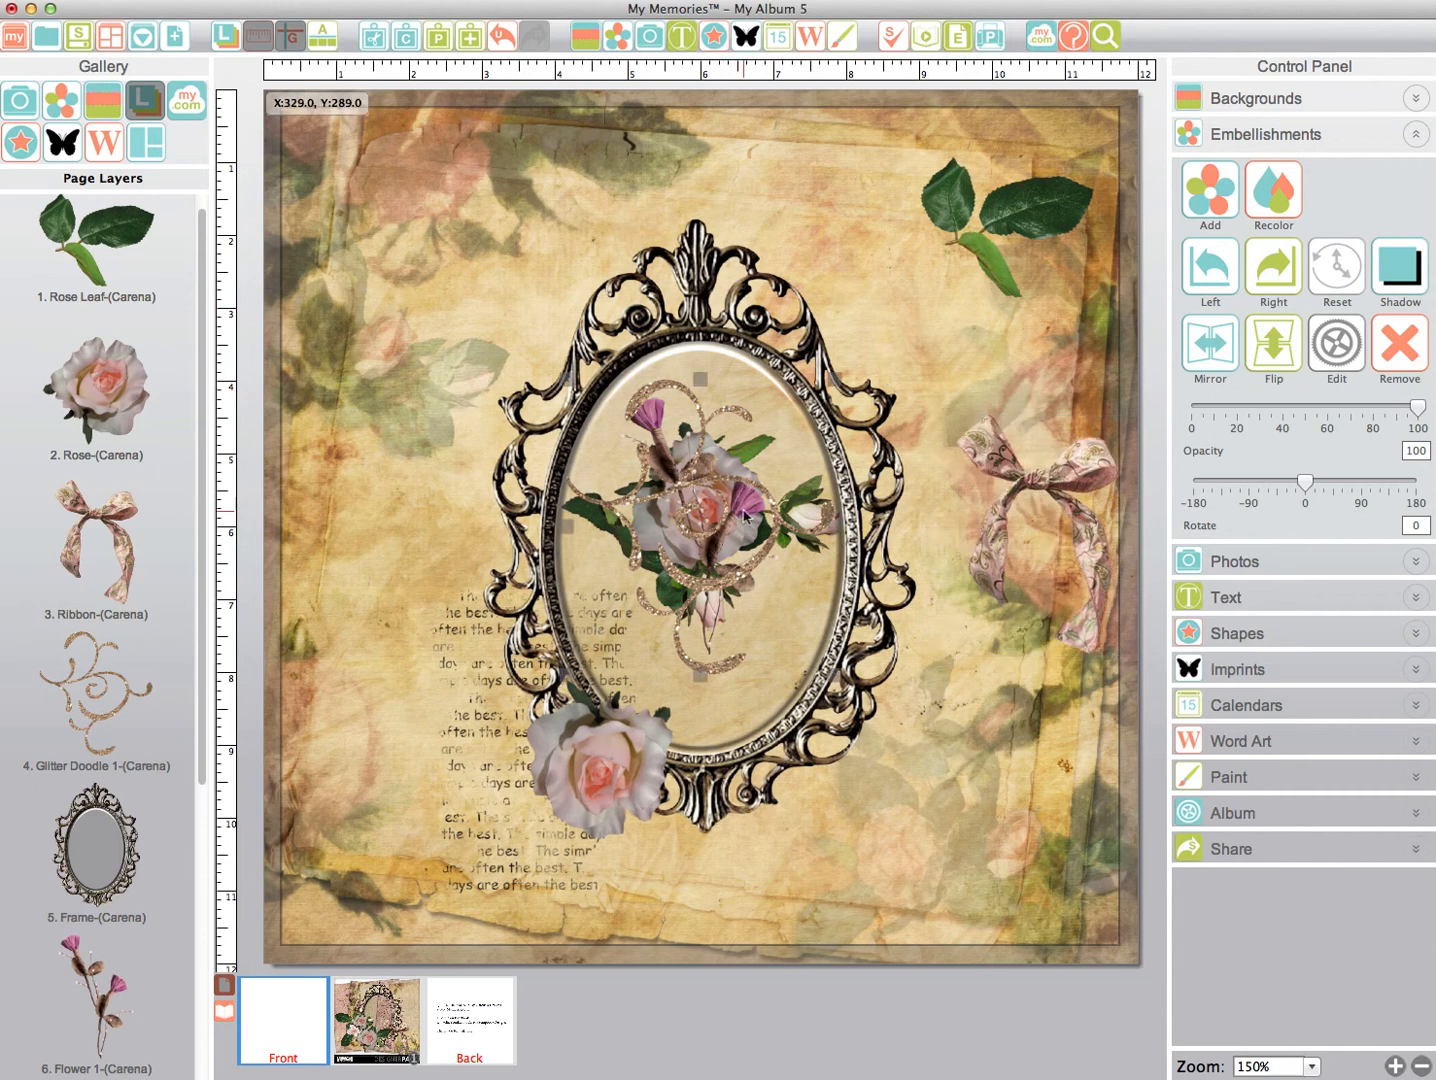
mouse_move(741, 569)
left_mouse_down()
mouse_move(694, 516)
mouse_move(487, 429)
left_mouse_up()
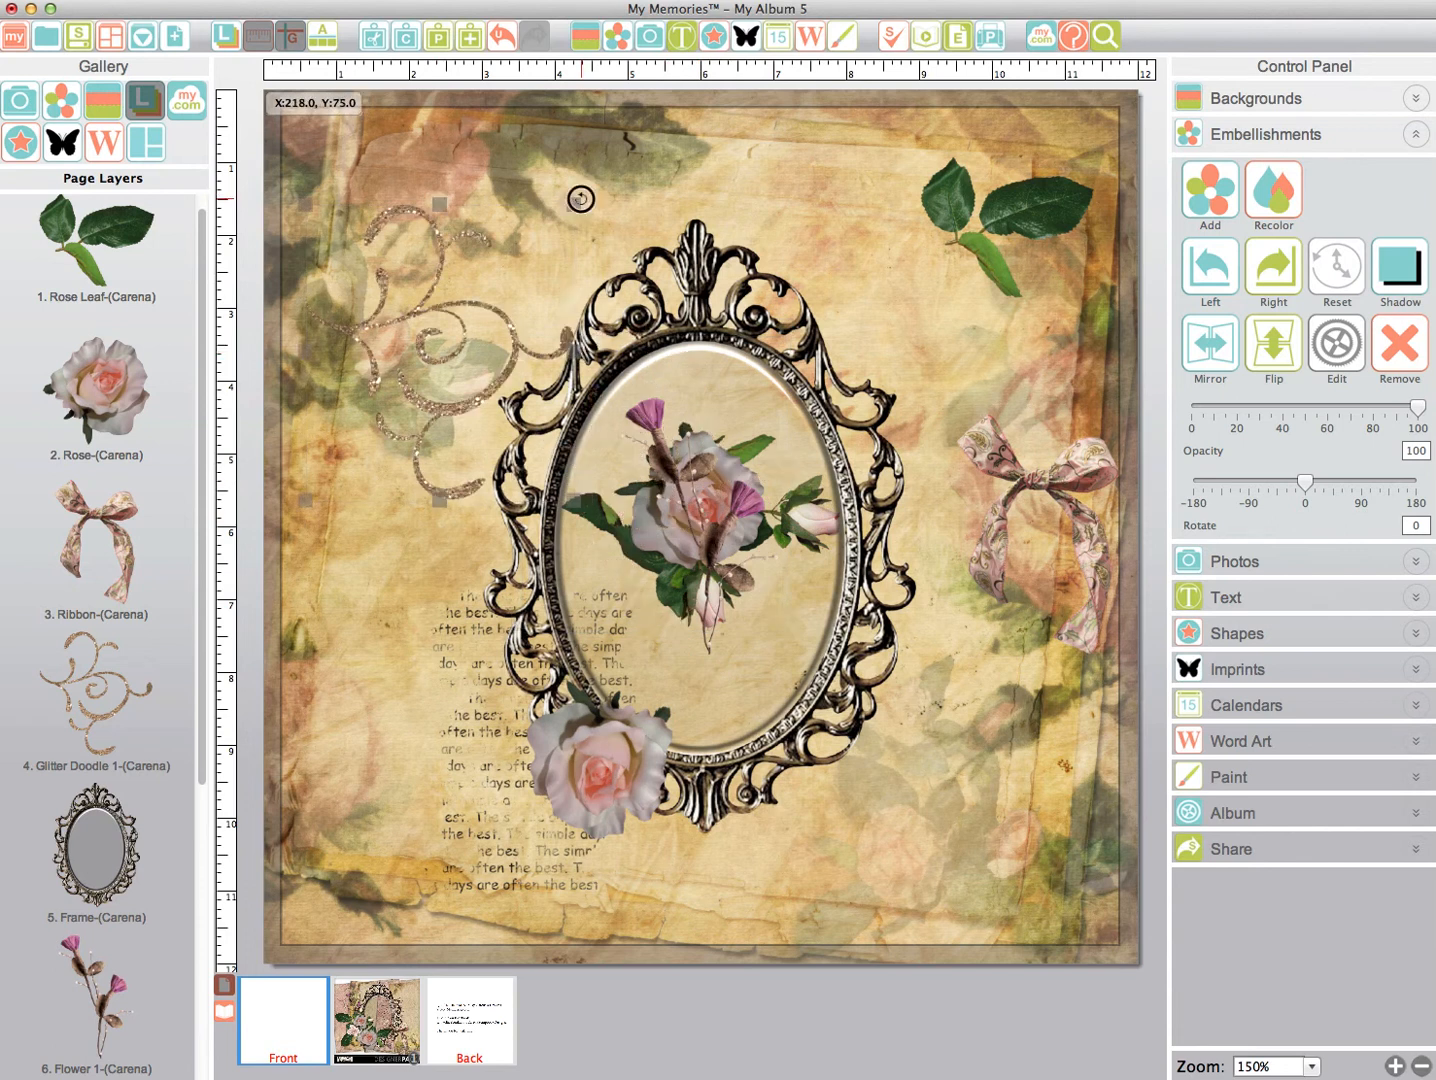
left_click_drag(578, 200, 535, 242)
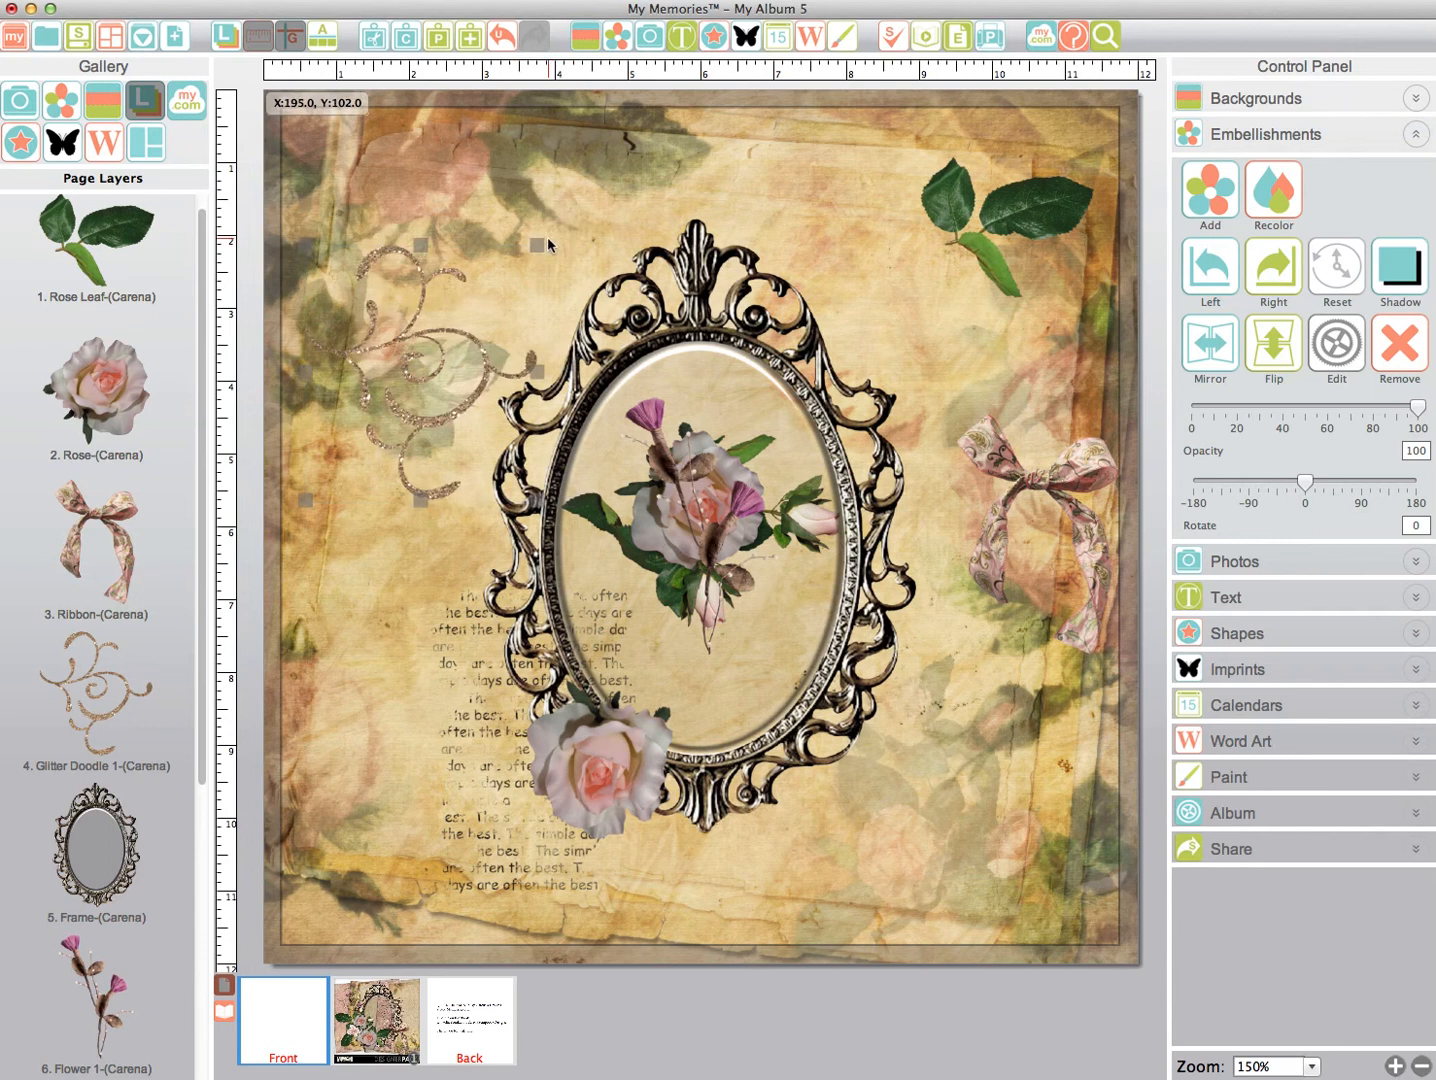
mouse_move(548, 244)
left_mouse_down()
mouse_move(407, 151)
mouse_move(300, 300)
left_mouse_up()
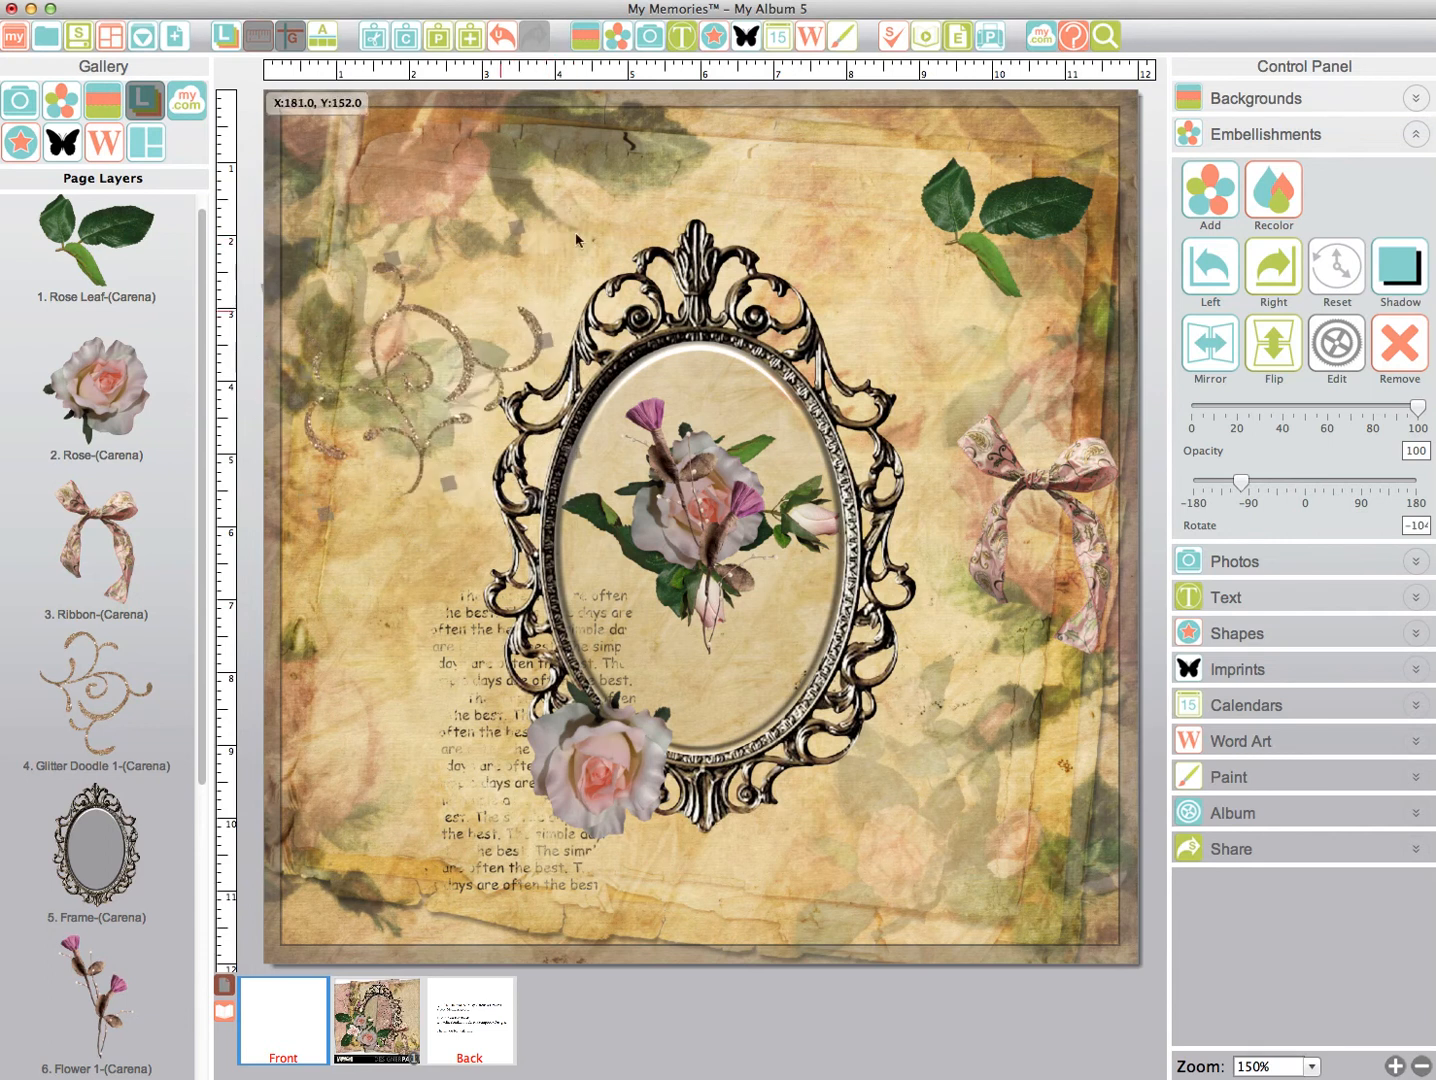
left_click_drag(516, 227, 446, 198)
mouse_move(426, 398)
left_mouse_down()
mouse_move(411, 558)
mouse_move(478, 714)
left_mouse_up()
- Duplicate the glitter doodle, rotate the copy to about 94 degrees, and place it beneath the frame's bottom edge
right_click(474, 708)
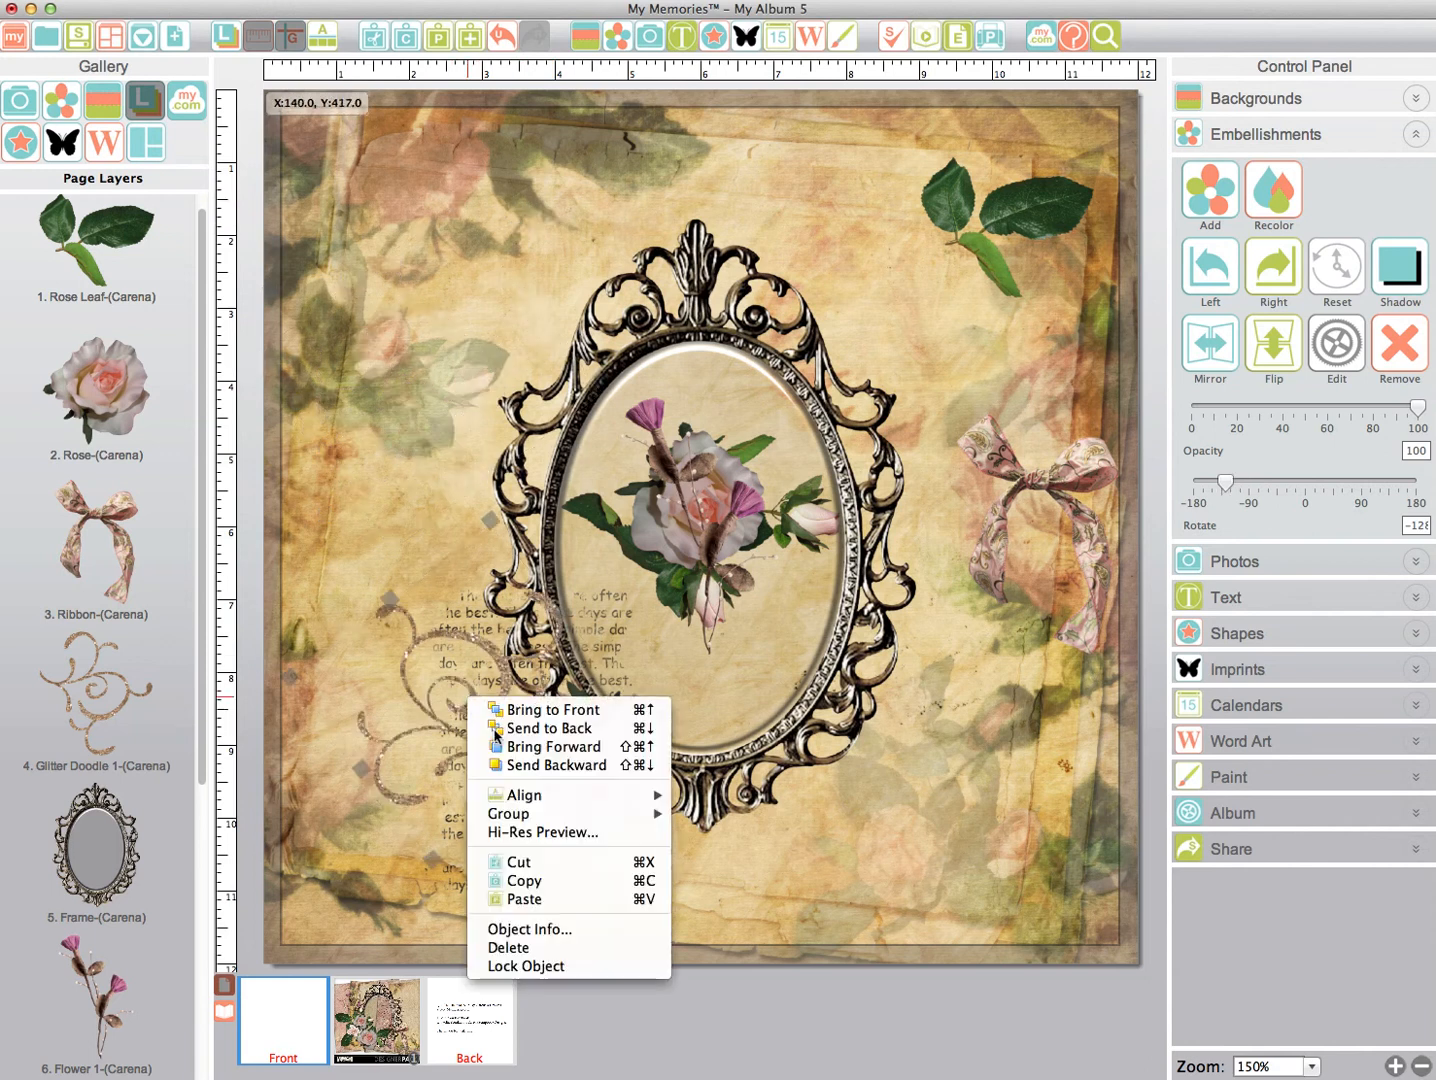
left_click(549, 882)
right_click(420, 672)
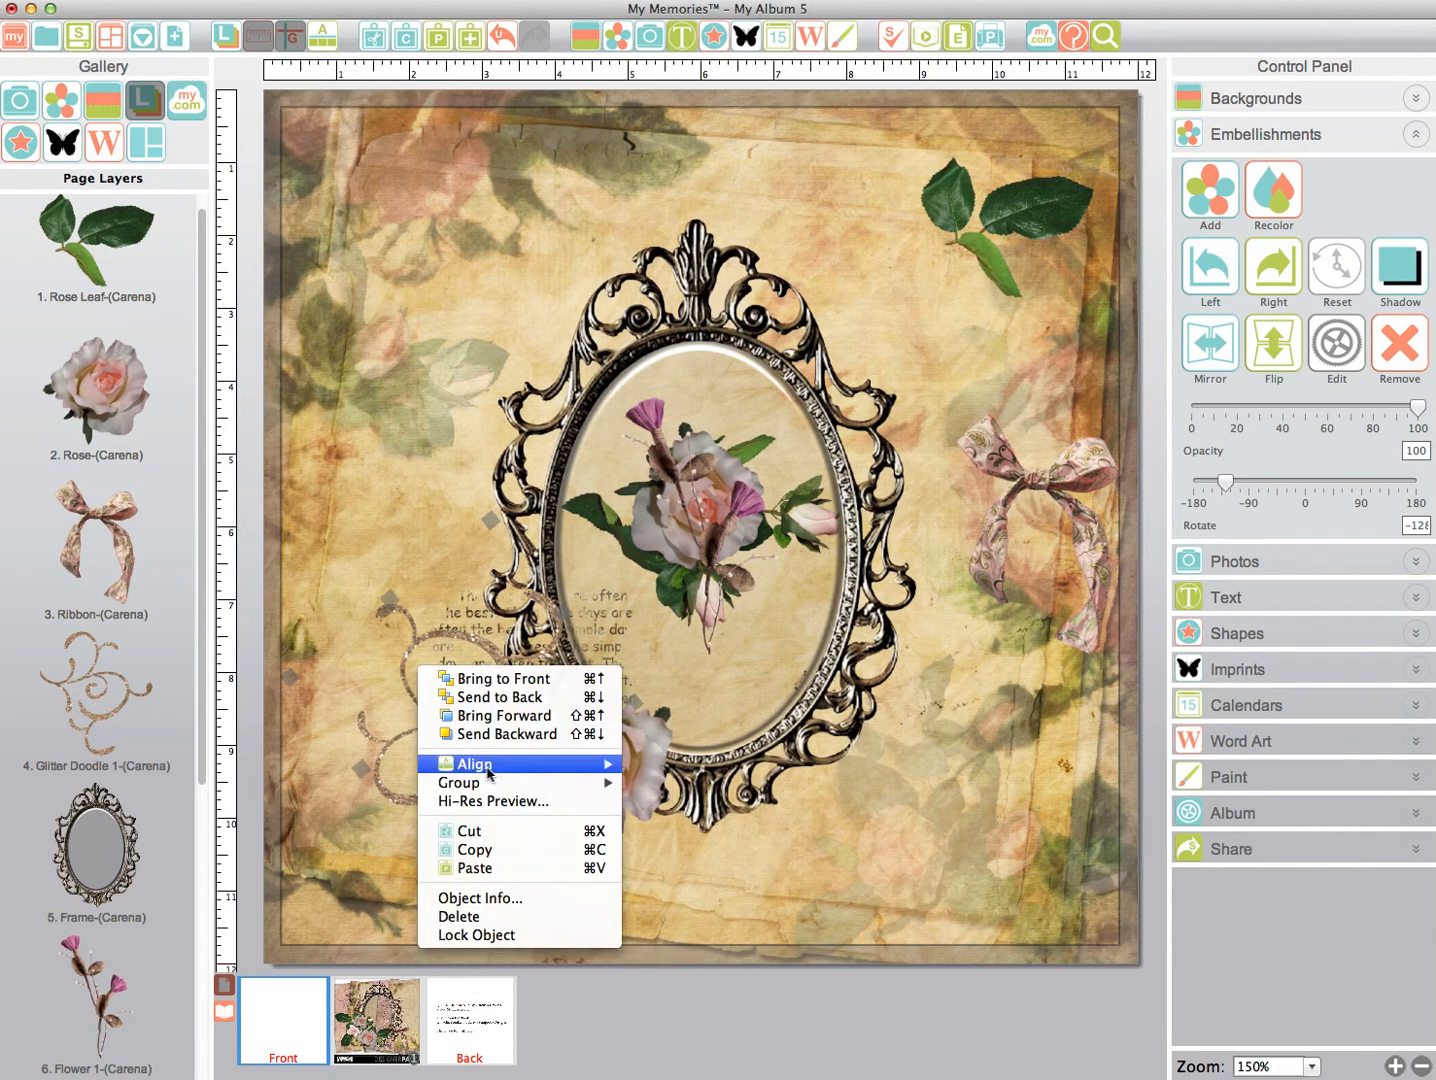
left_click(470, 869)
mouse_move(474, 716)
left_mouse_down()
mouse_move(525, 768)
mouse_move(680, 835)
mouse_move(897, 851)
mouse_move(865, 795)
mouse_move(580, 654)
mouse_move(645, 770)
left_mouse_up()
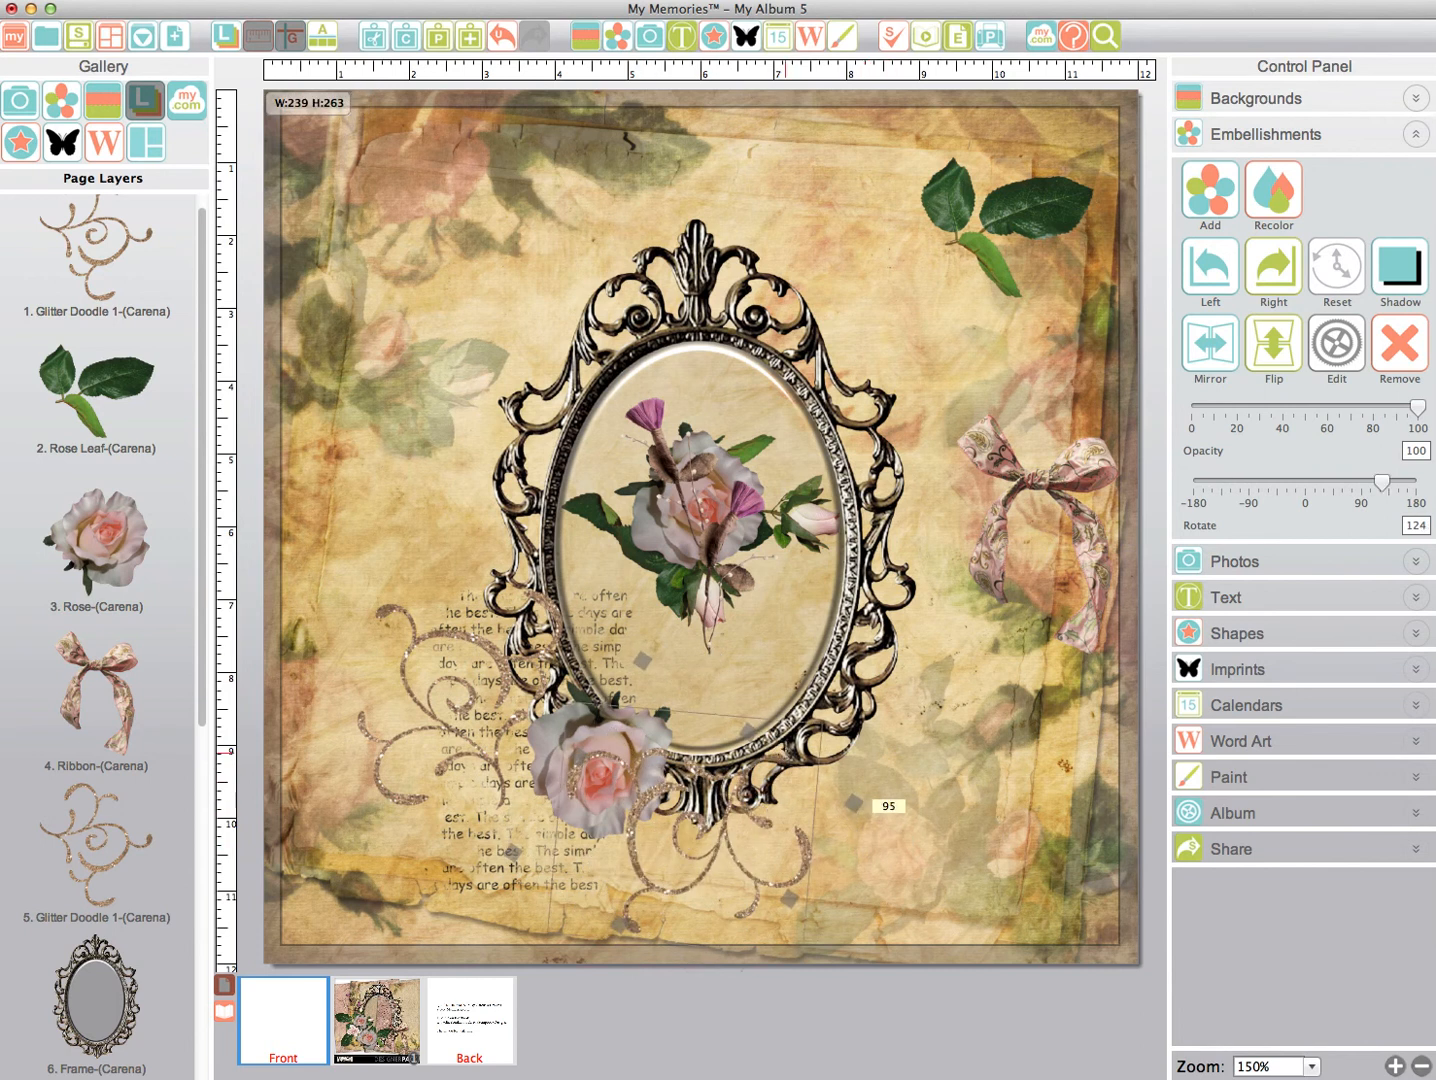
left_click_drag(862, 806, 798, 858)
left_click(930, 813)
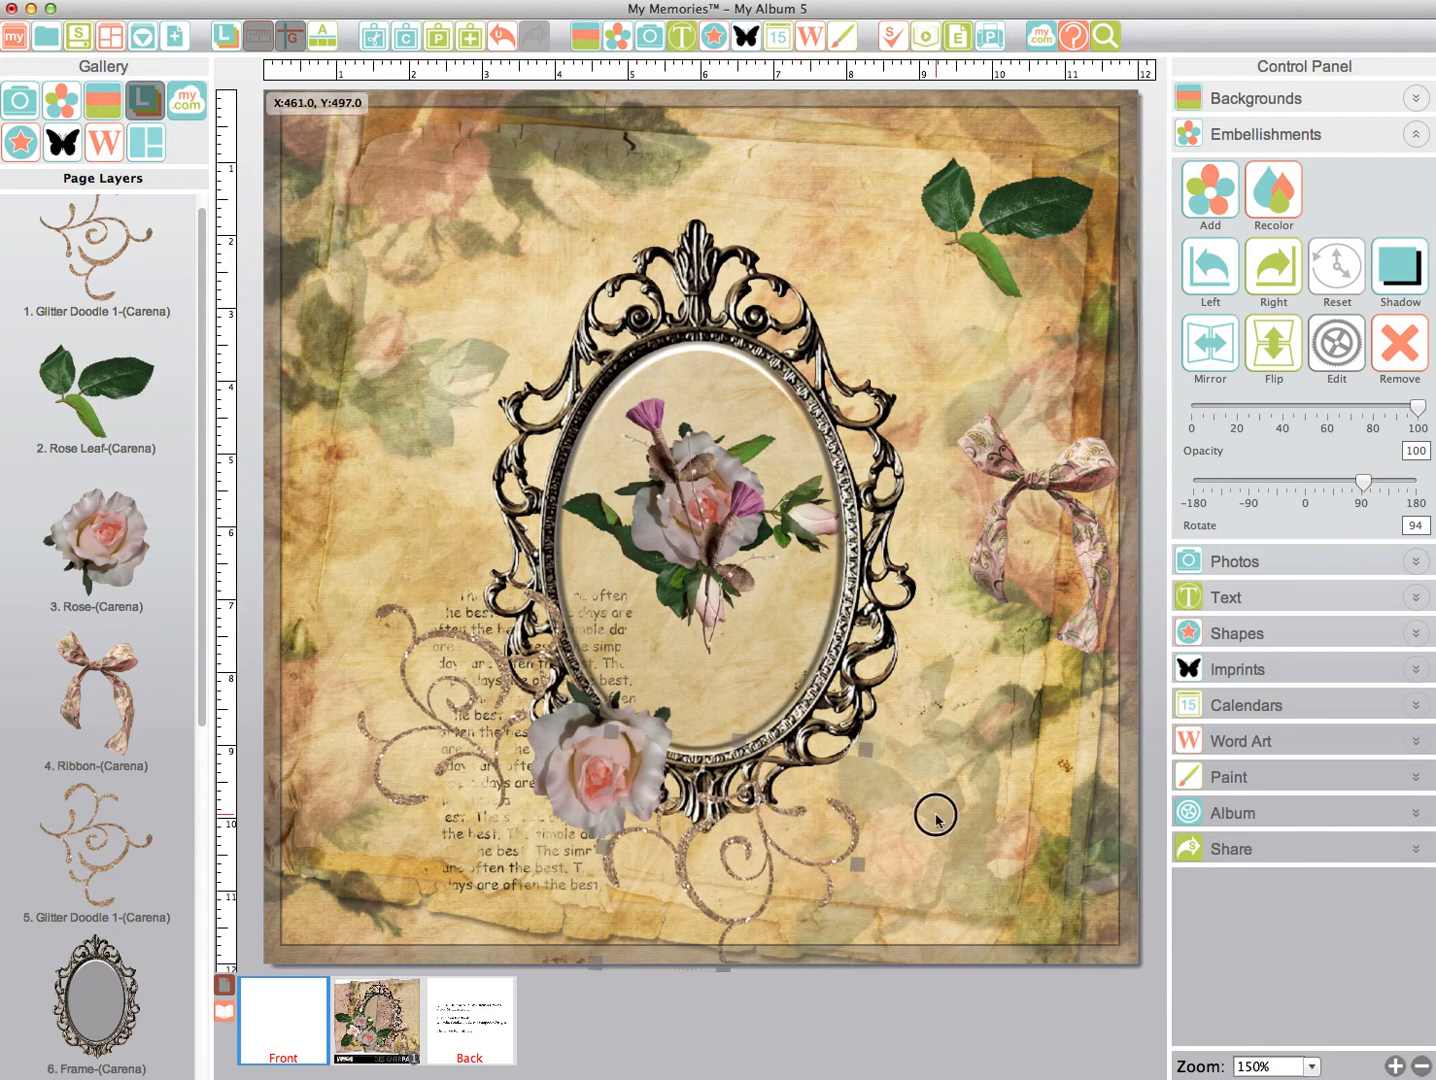
left_click(697, 506)
left_click_drag(697, 506, 664, 455)
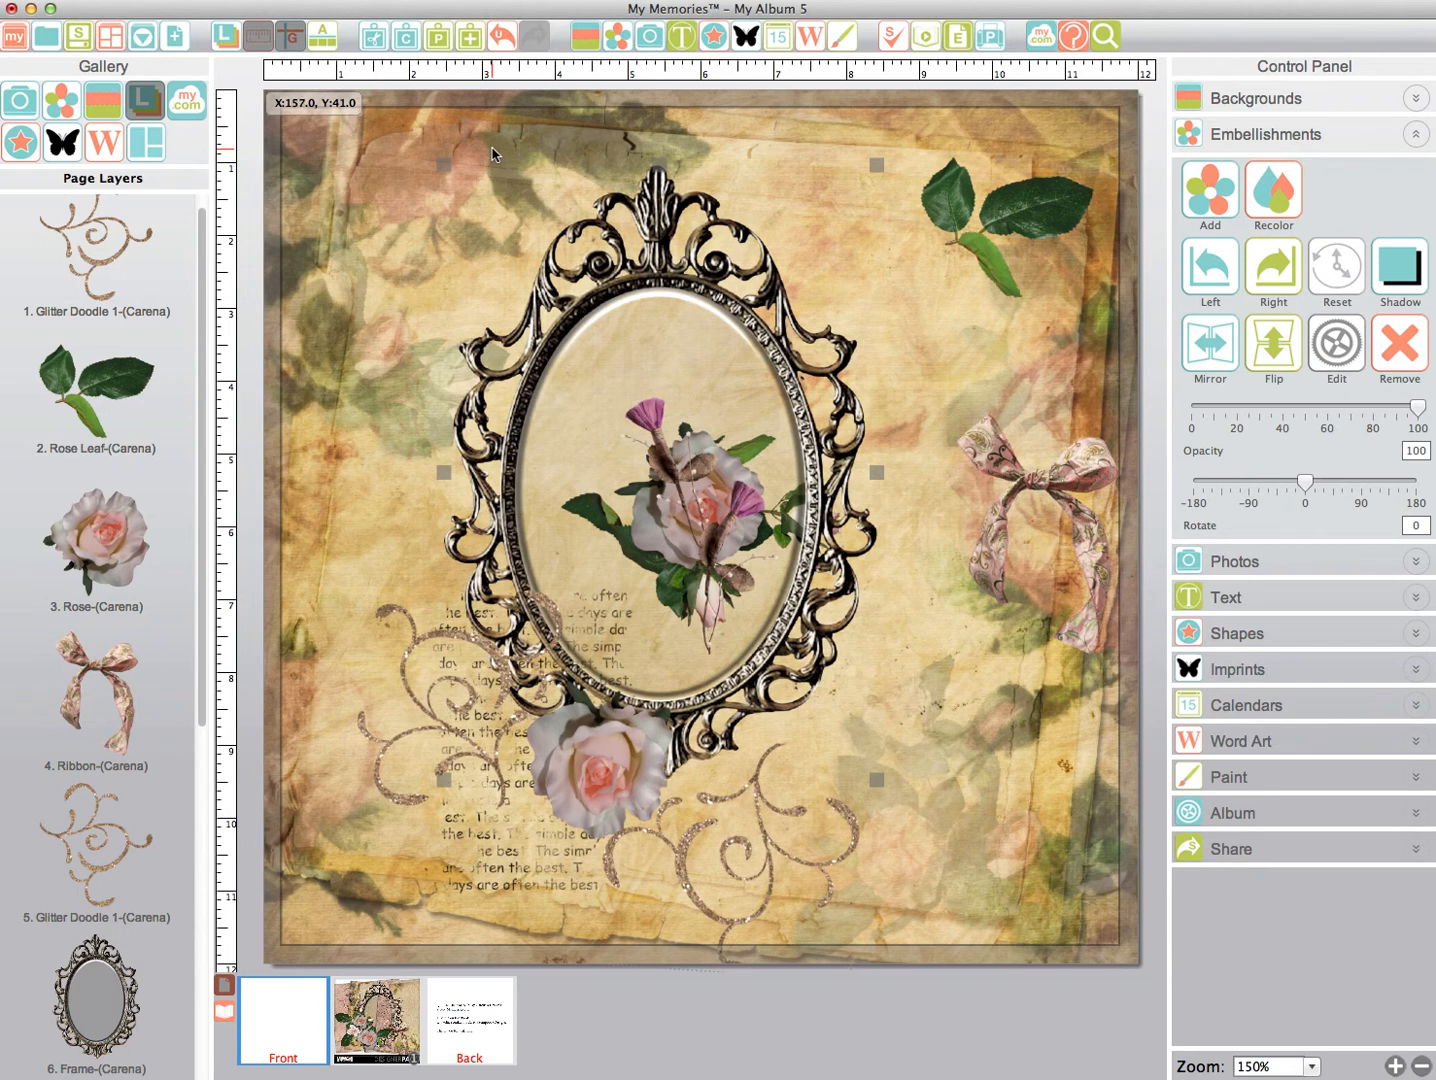
left_click(505, 44)
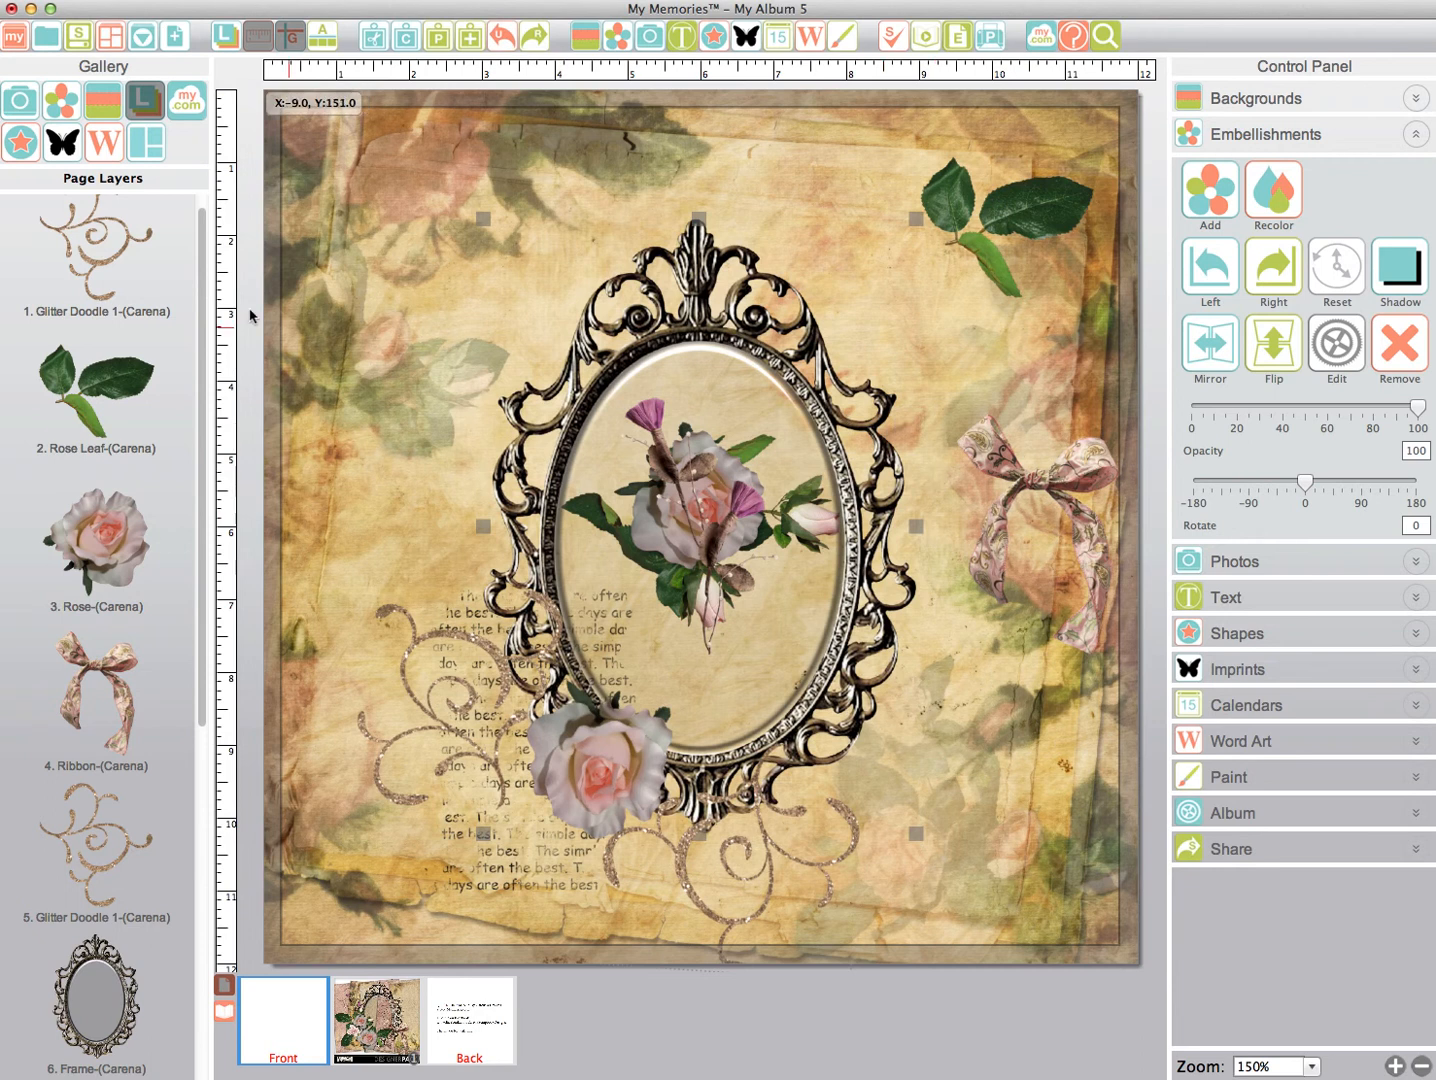
- Move the frame layer down the layer order until it sits directly above the Simple Days word art
left_click_drag(200, 716, 205, 893)
left_click_drag(127, 692, 148, 1018)
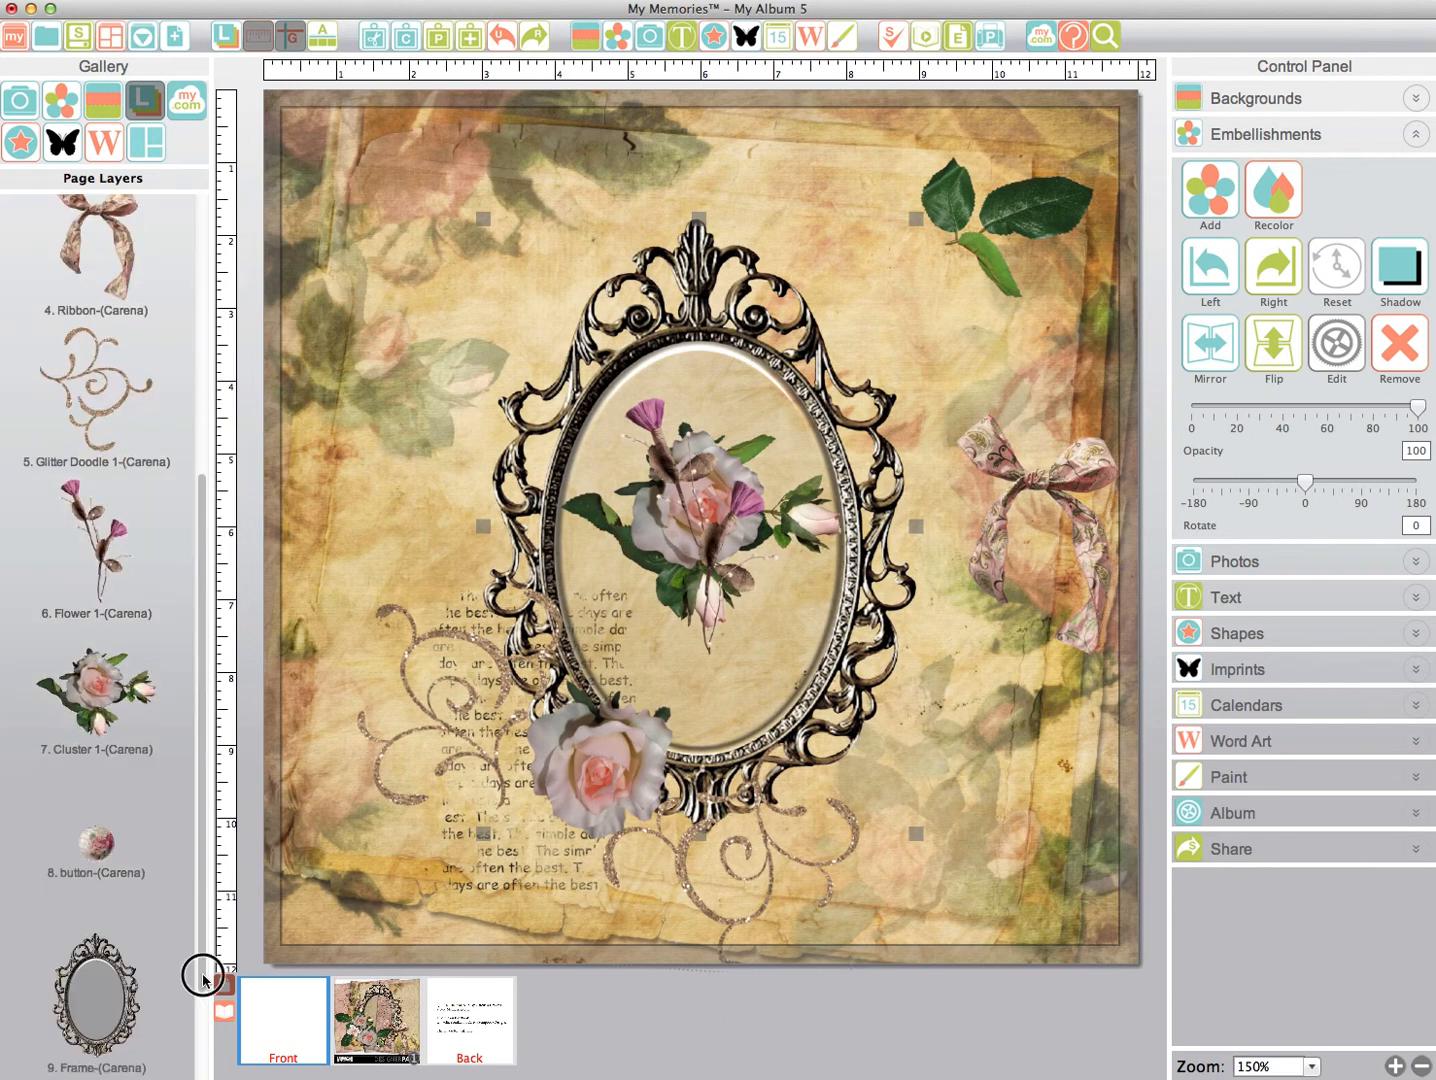
scroll(193, 1021, "down", 3)
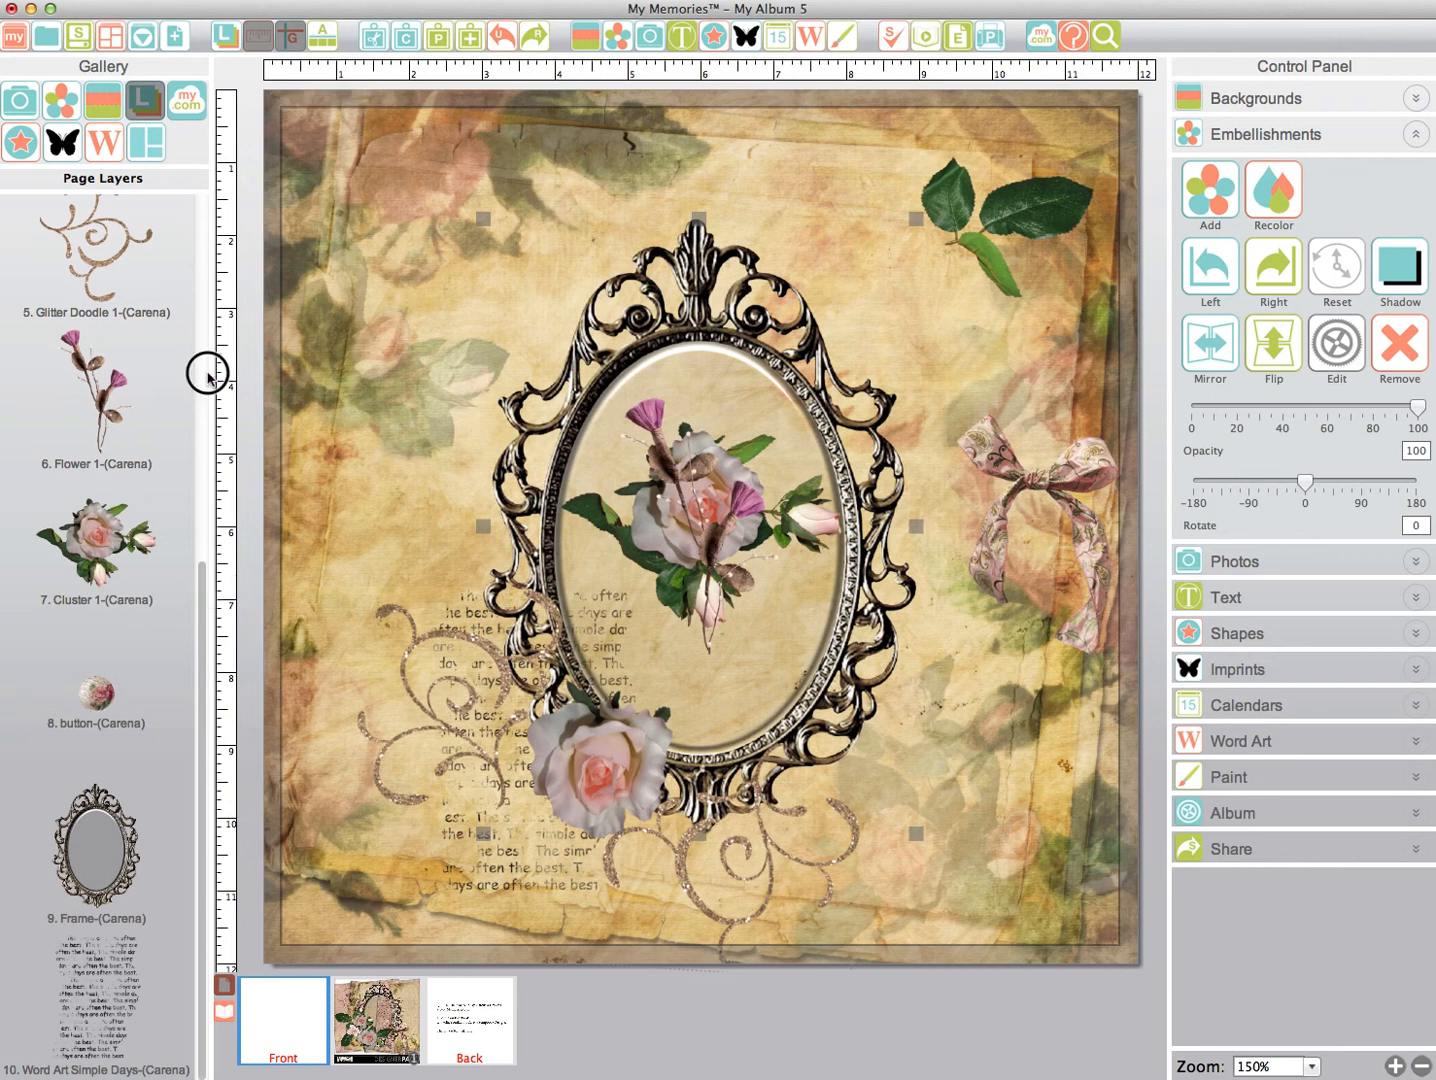
scroll(205, 372, "up", 10)
- Scale down the purple flower stem, rotate it to about -30 degrees, and place it beside the frame's lower-left edge above the rose
left_click(710, 544)
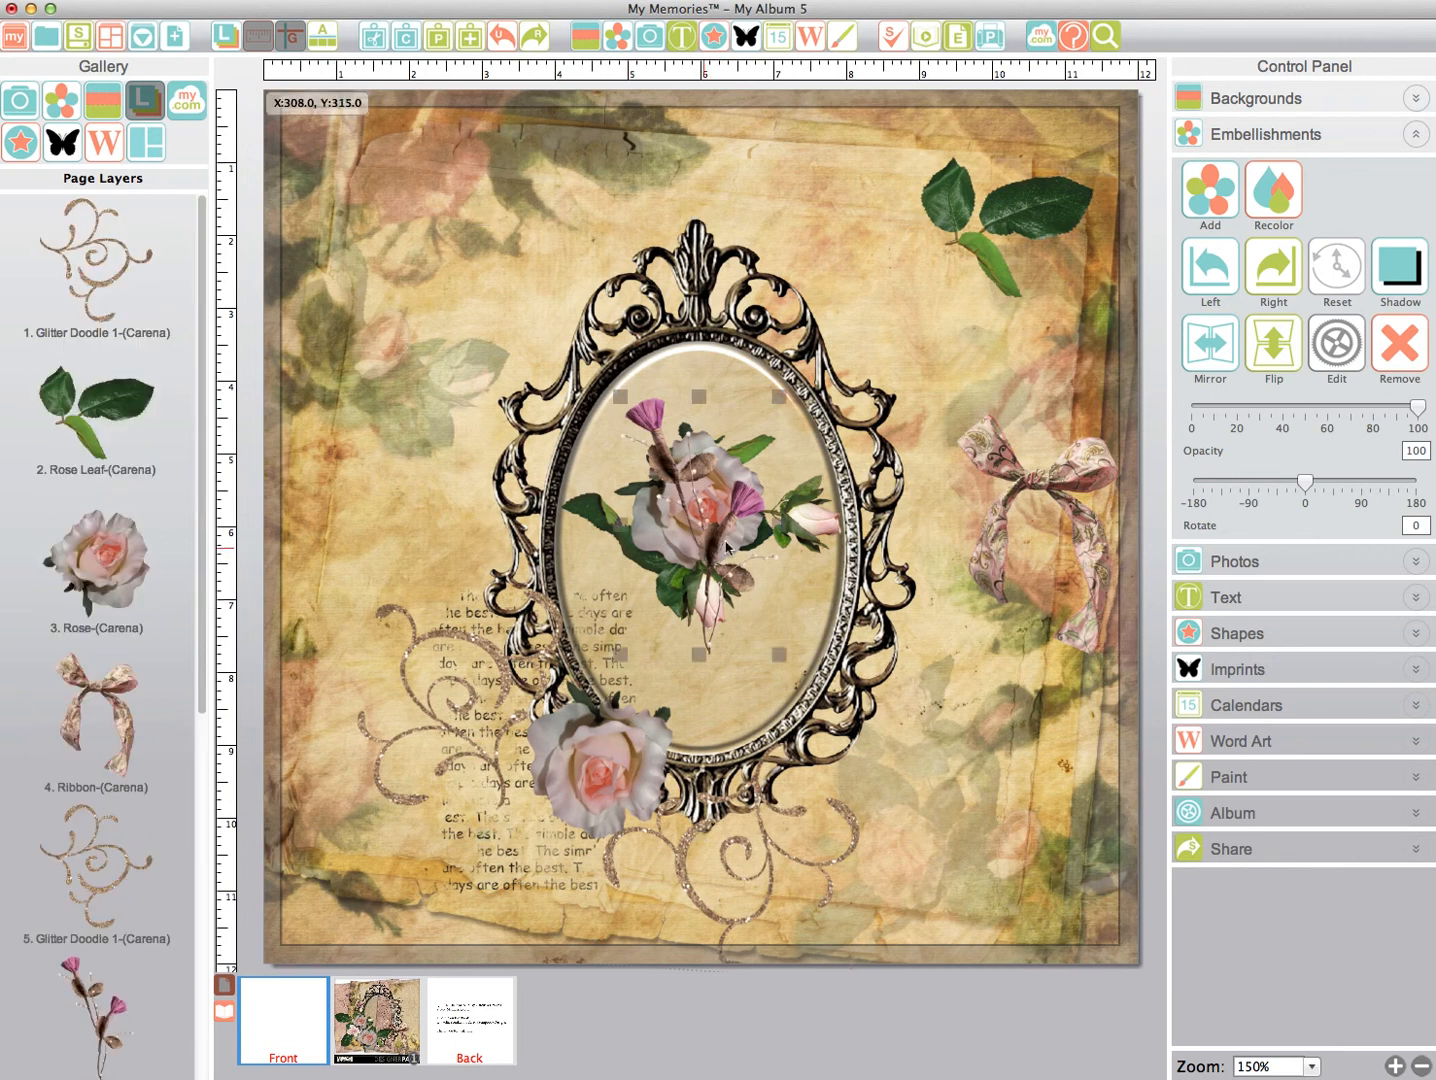
left_click_drag(683, 537, 459, 369)
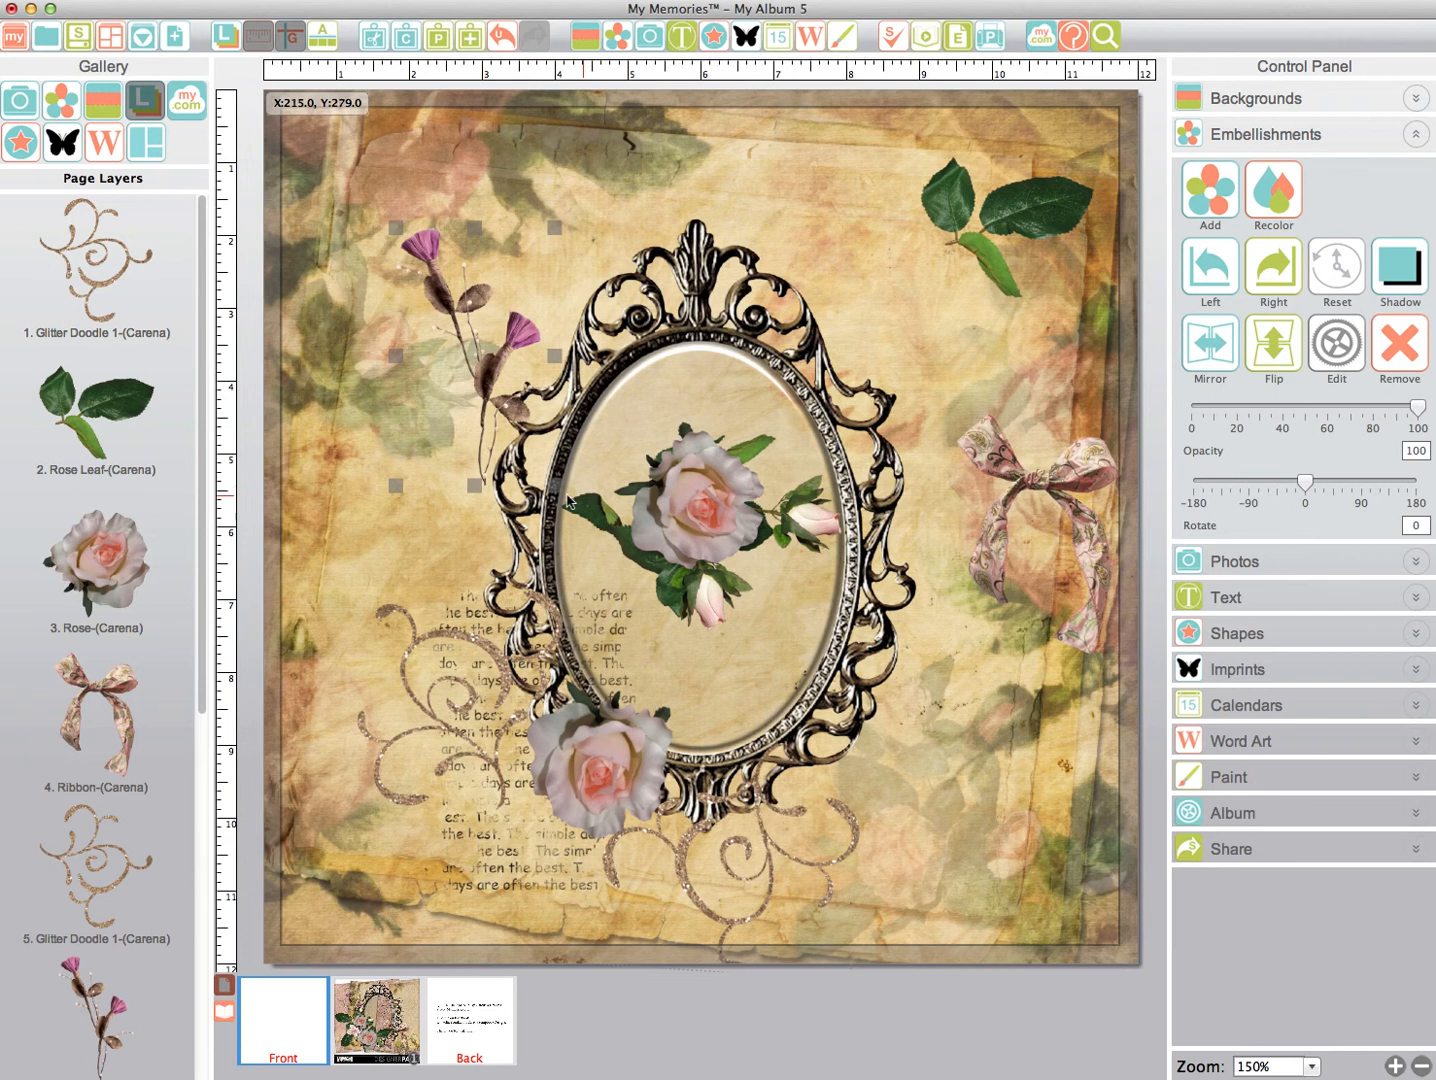
left_click_drag(389, 489, 475, 500)
mouse_move(483, 347)
left_mouse_down()
mouse_move(410, 593)
mouse_move(423, 631)
mouse_move(440, 610)
mouse_move(463, 630)
mouse_move(485, 607)
left_mouse_up()
left_click(380, 588)
- Duplicate the purple flower stem, rotate the copy to about 138 degrees, and place it below the frame beside the rose
right_click(385, 592)
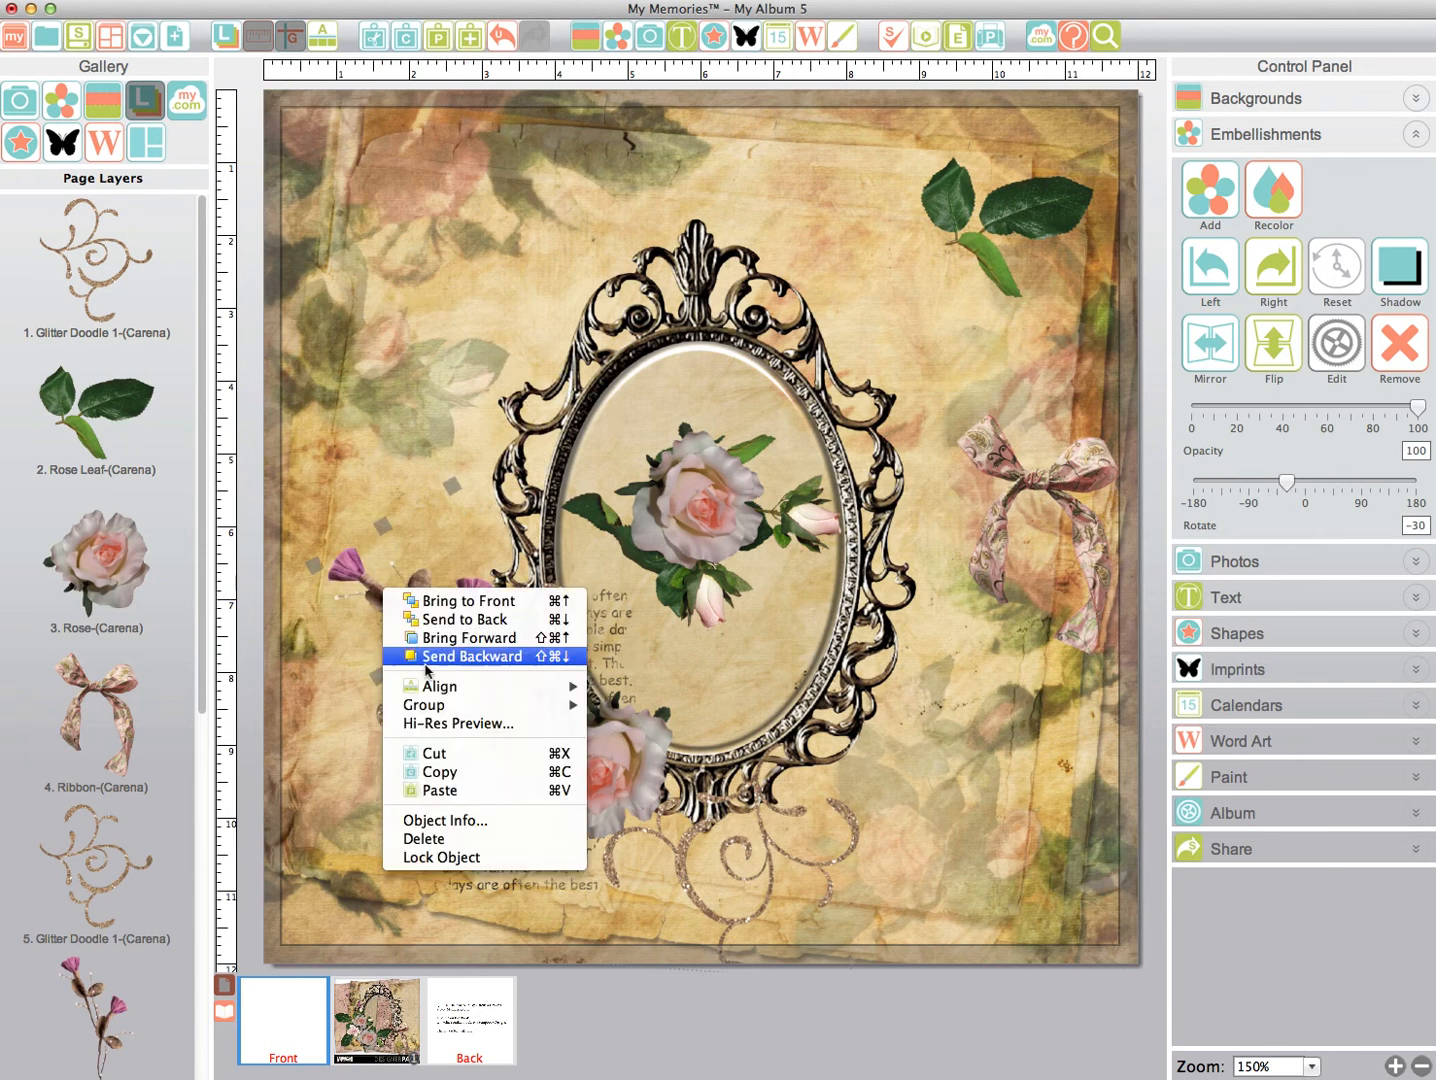
left_click(440, 771)
right_click(413, 318)
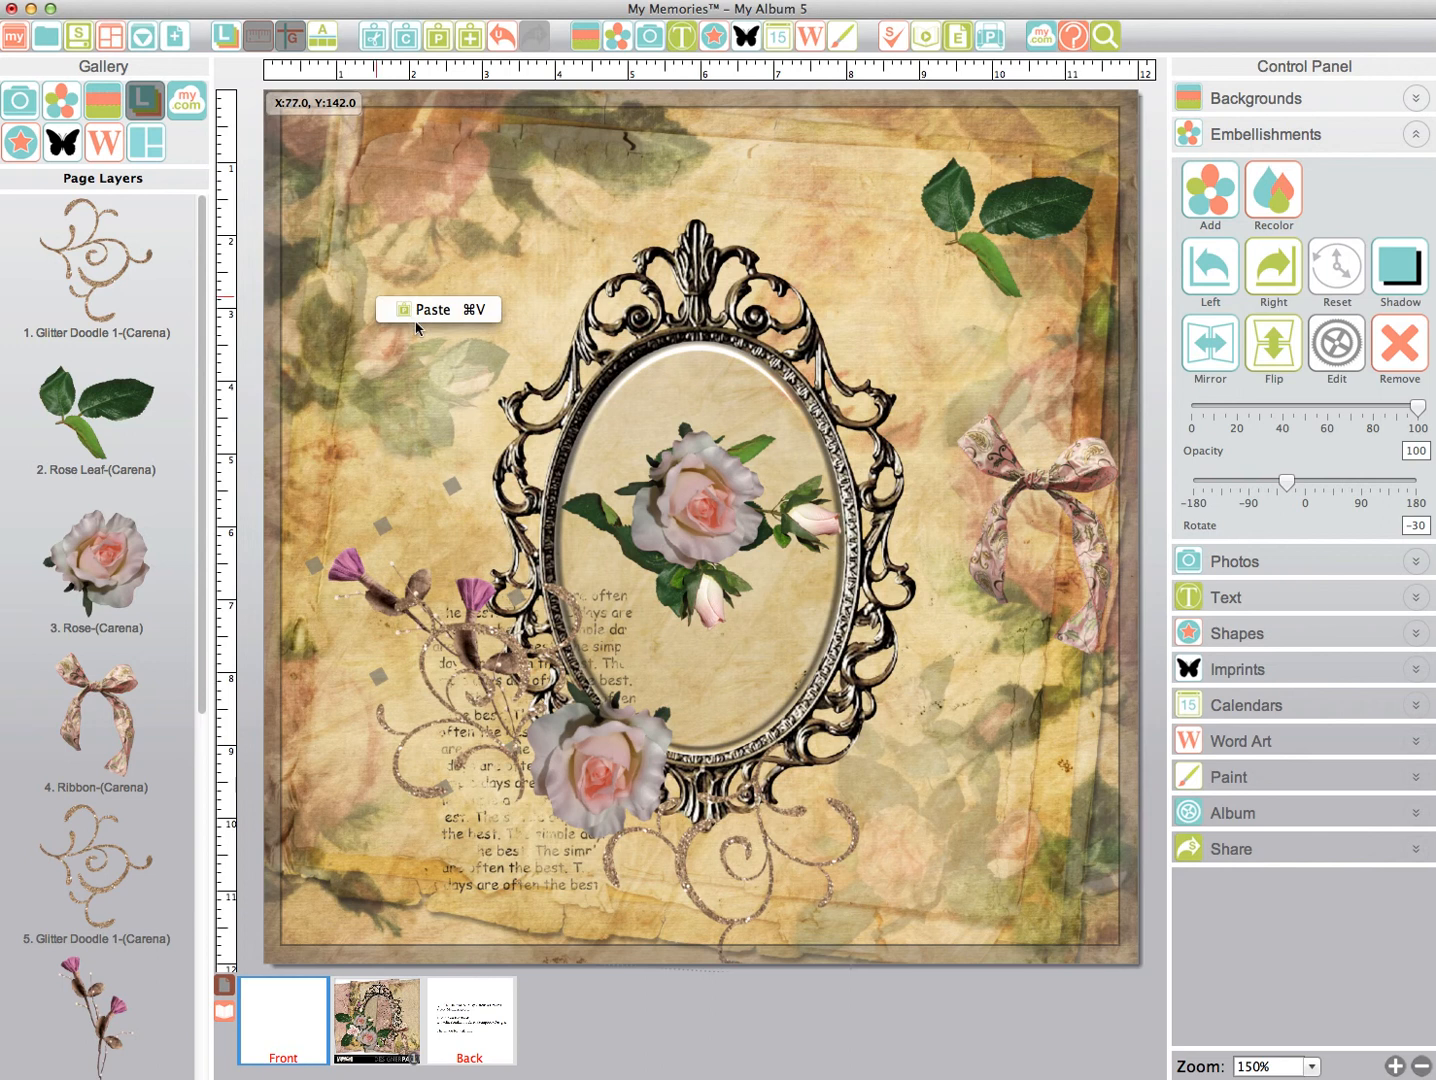
left_click(420, 310)
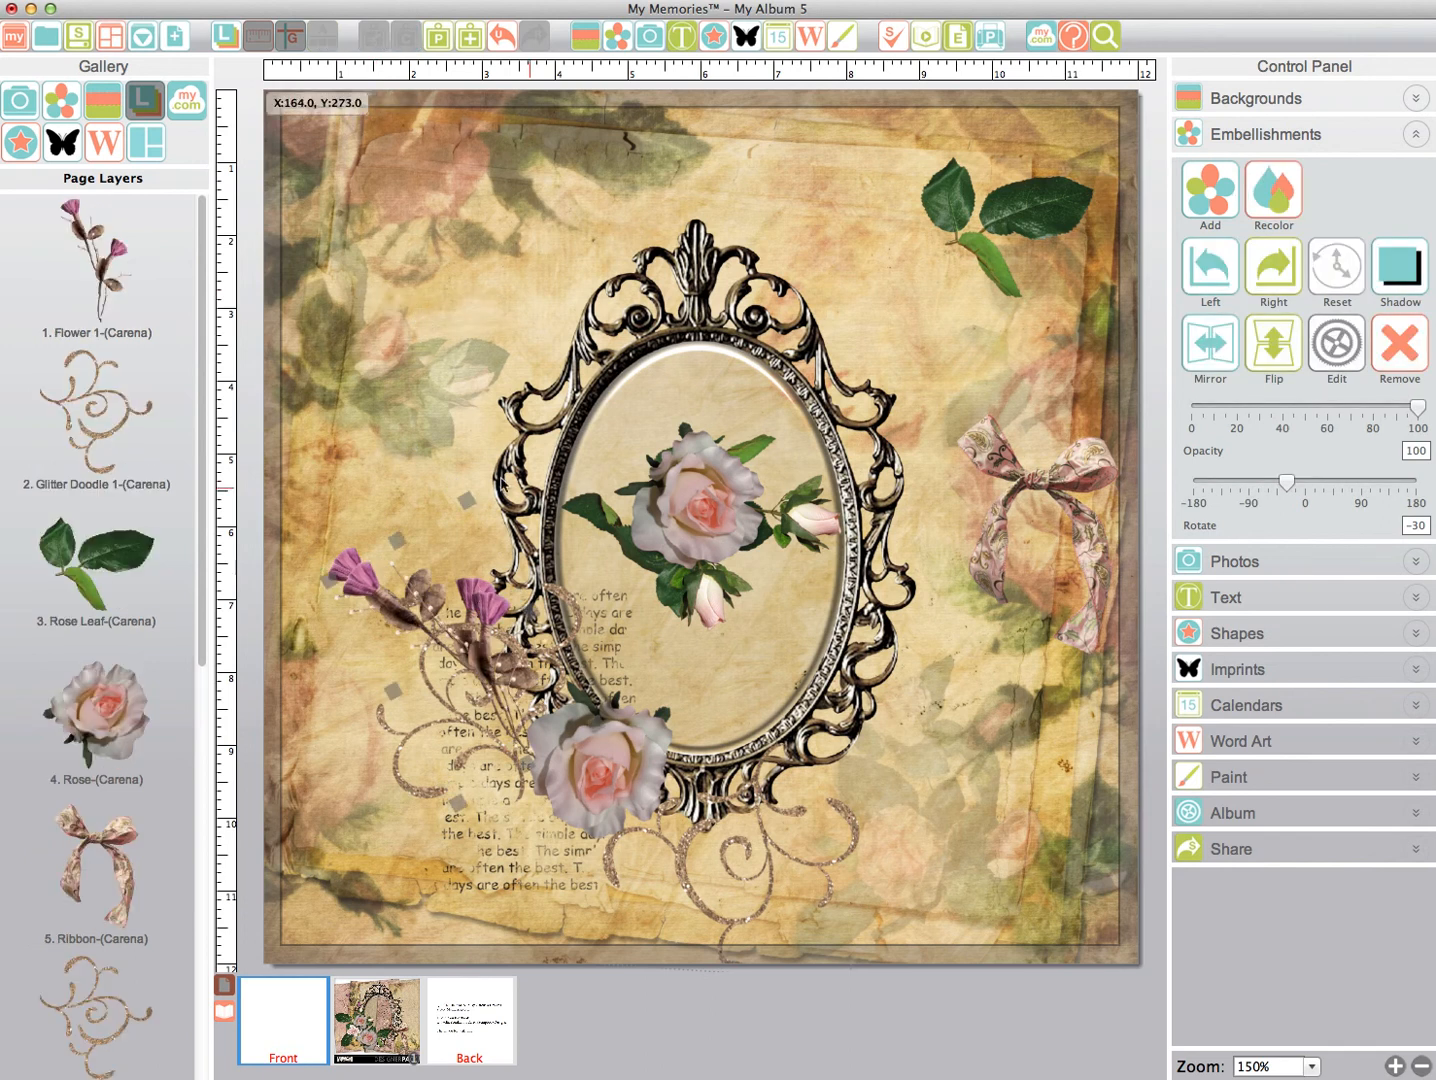
left_click_drag(467, 498, 434, 497)
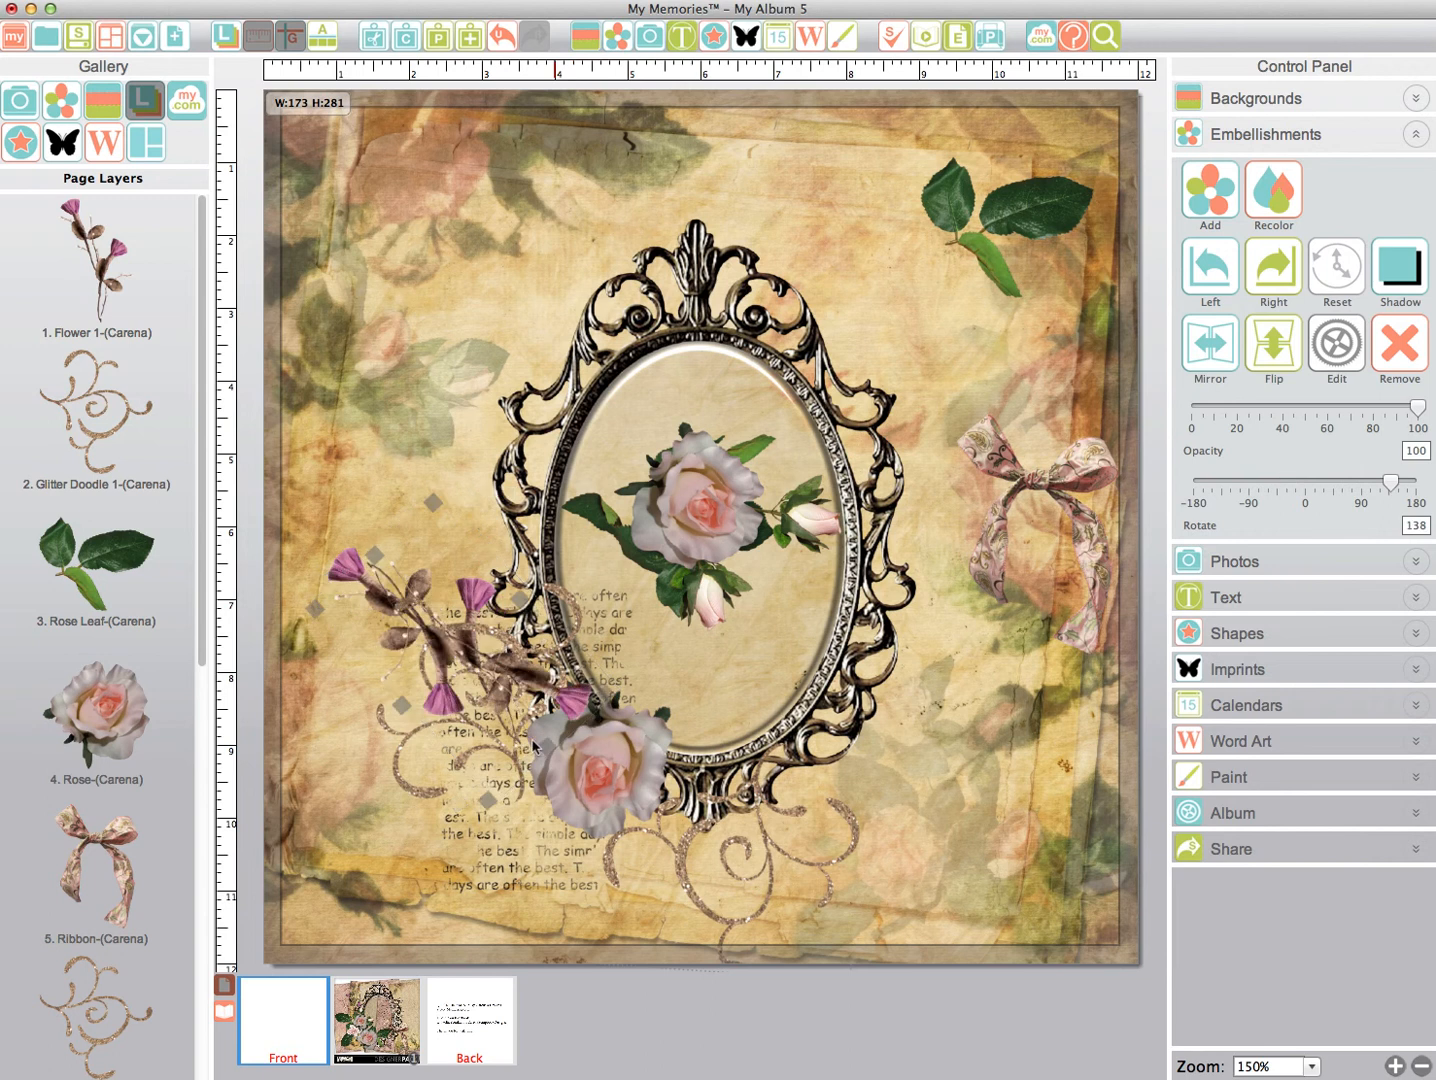
left_click_drag(751, 876, 748, 864)
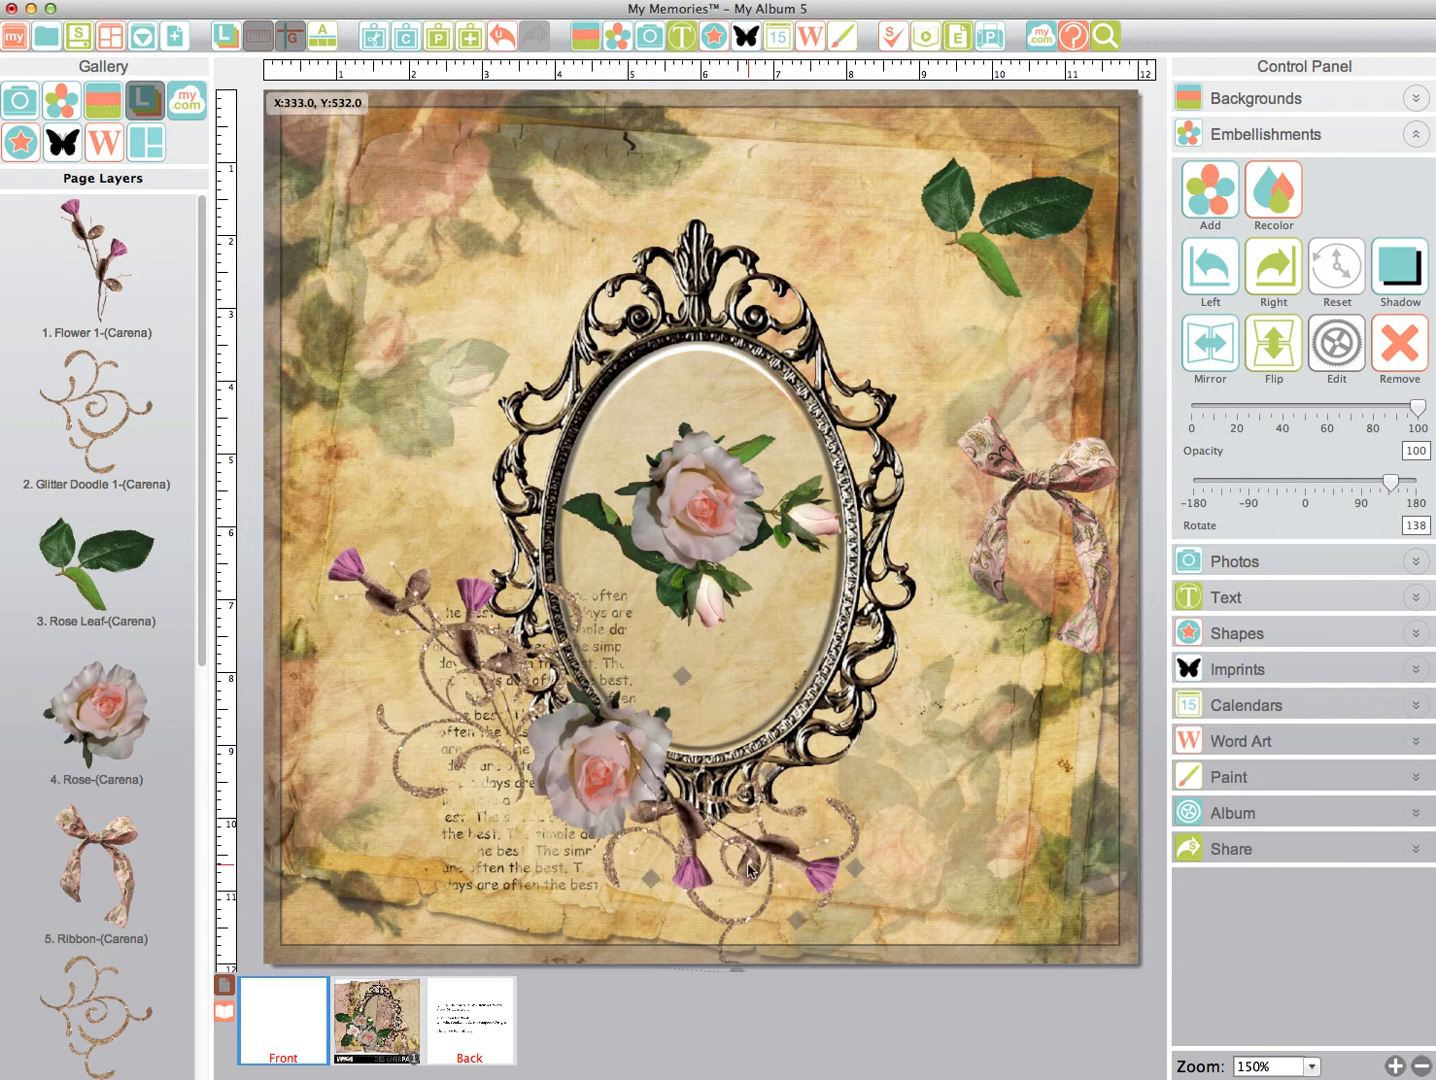
- Move the duplicated flower stem's layer down to directly beneath the ribbon layer
left_click_drag(125, 275, 130, 785)
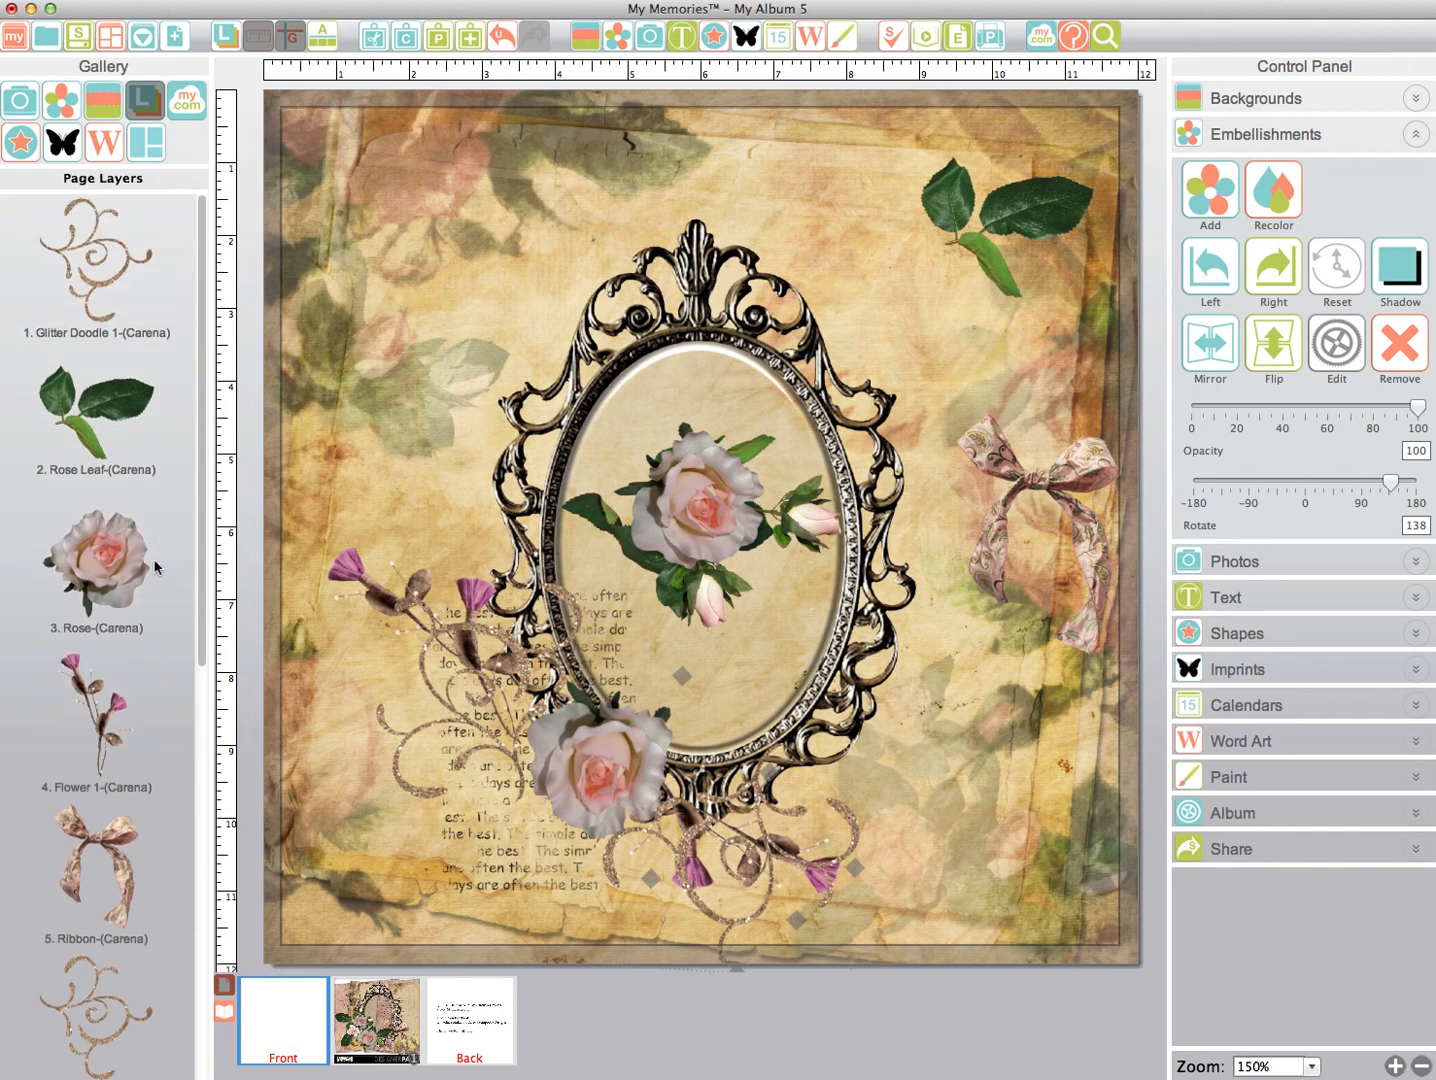
left_click_drag(116, 738, 115, 888)
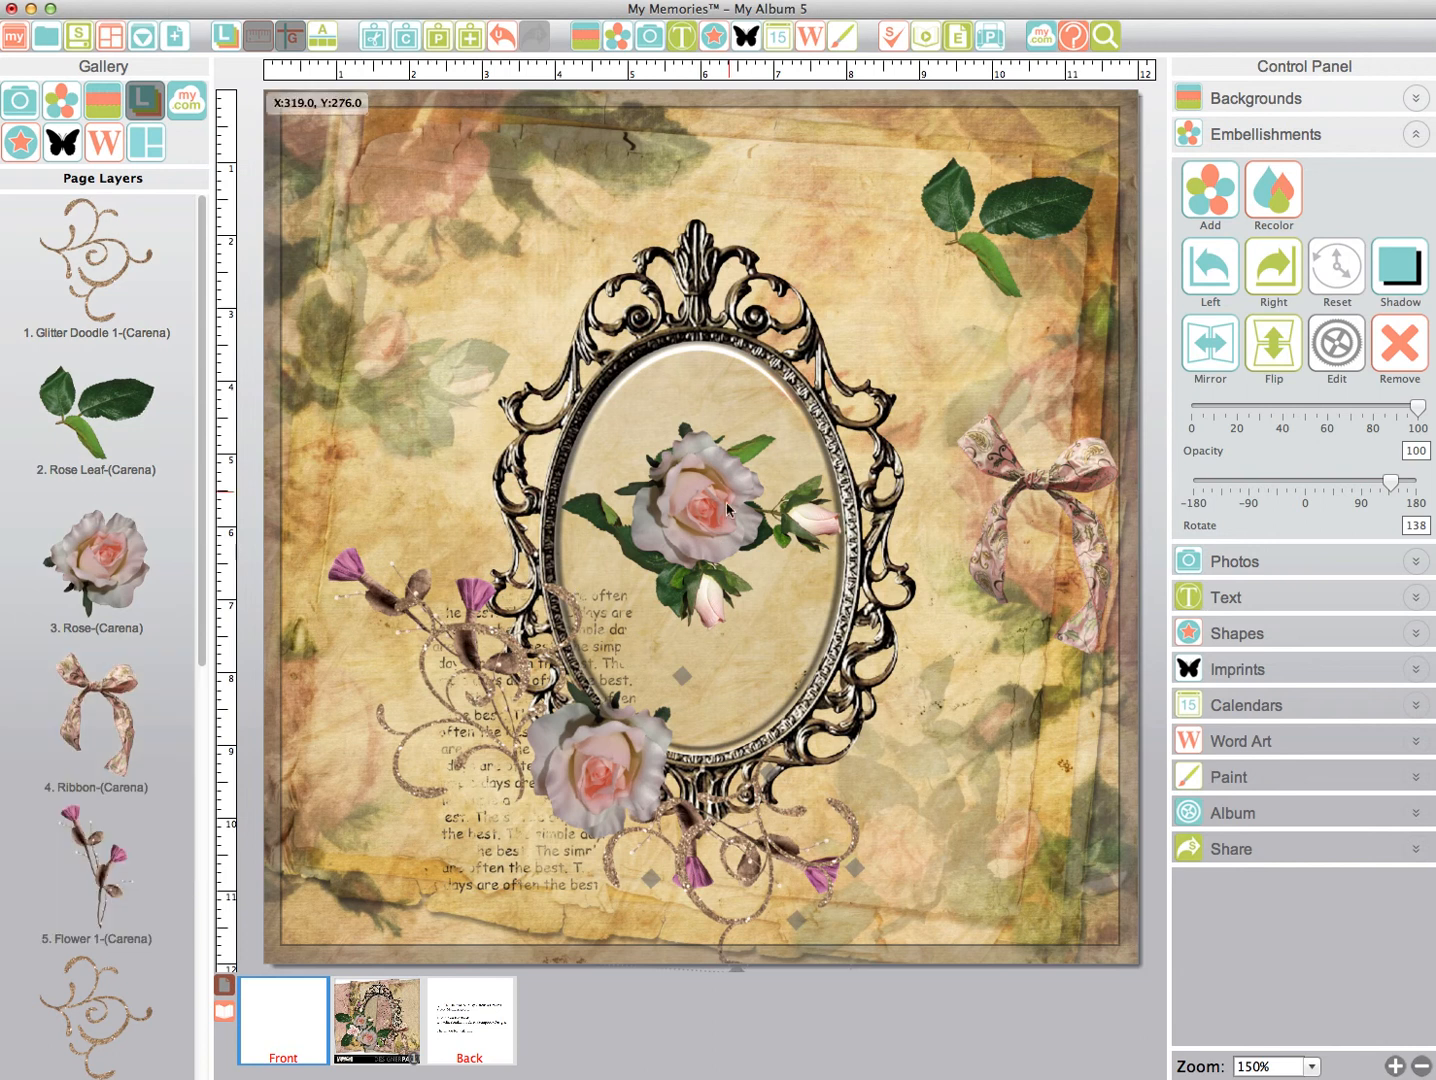
- Mirror the rose cluster, rotate it to about 97 degrees, and place it on the frame's lower-left edge just above the single rose
left_click_drag(727, 509, 568, 360)
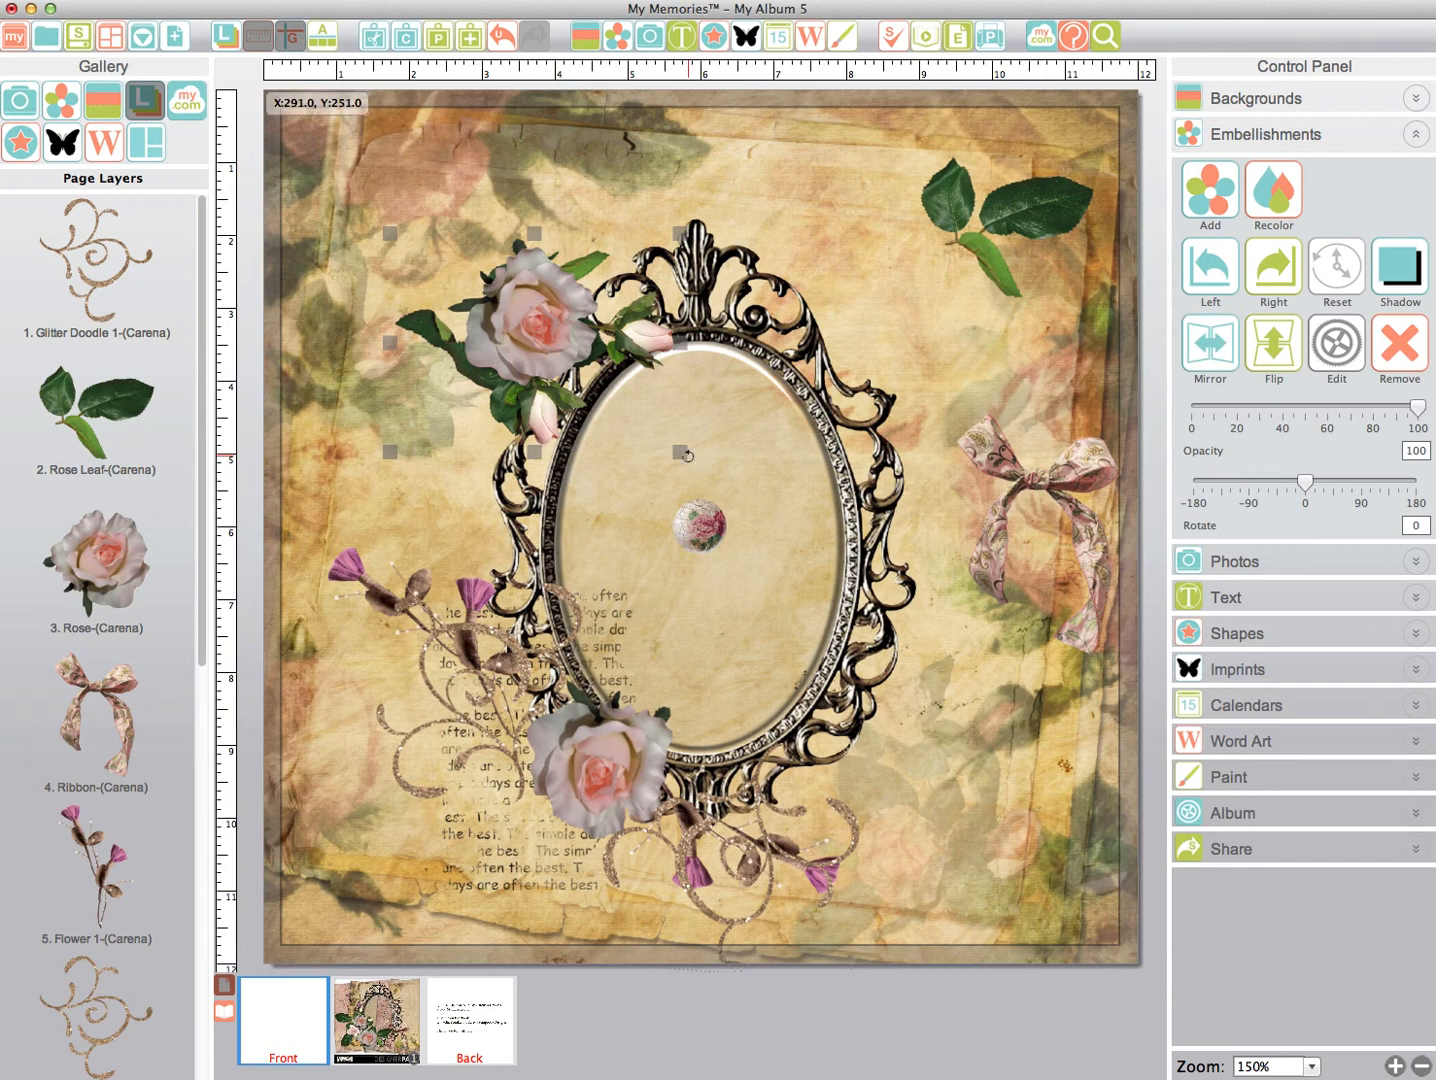
left_click_drag(687, 455, 599, 190)
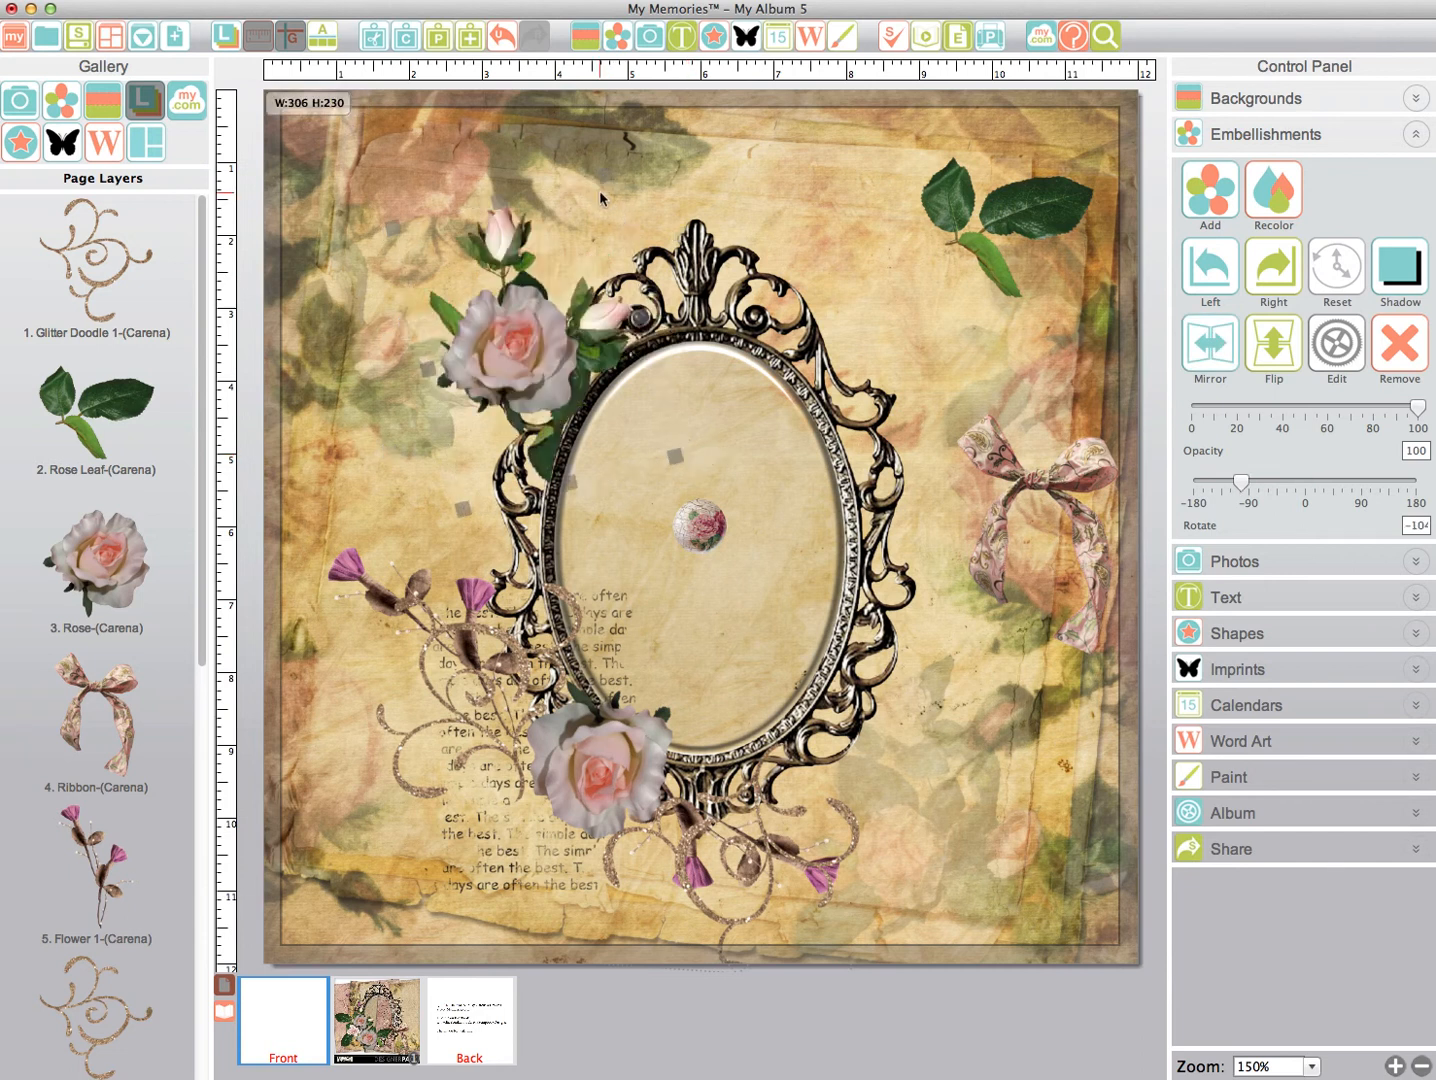
left_click_drag(676, 452, 714, 361)
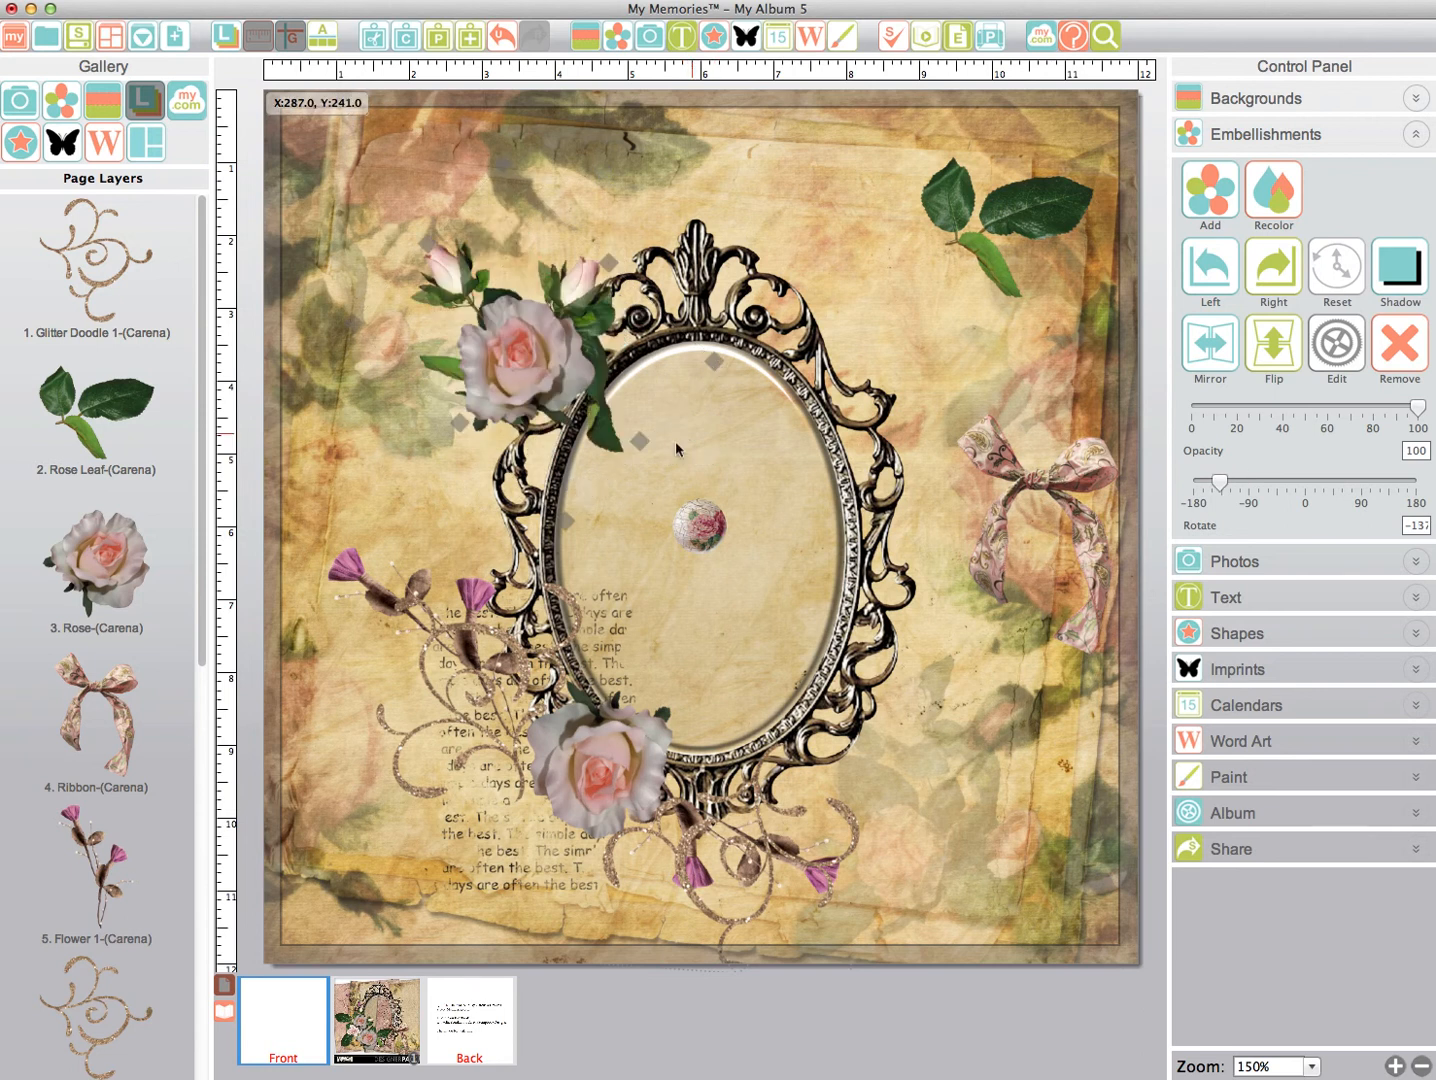
left_click_drag(566, 527, 540, 530)
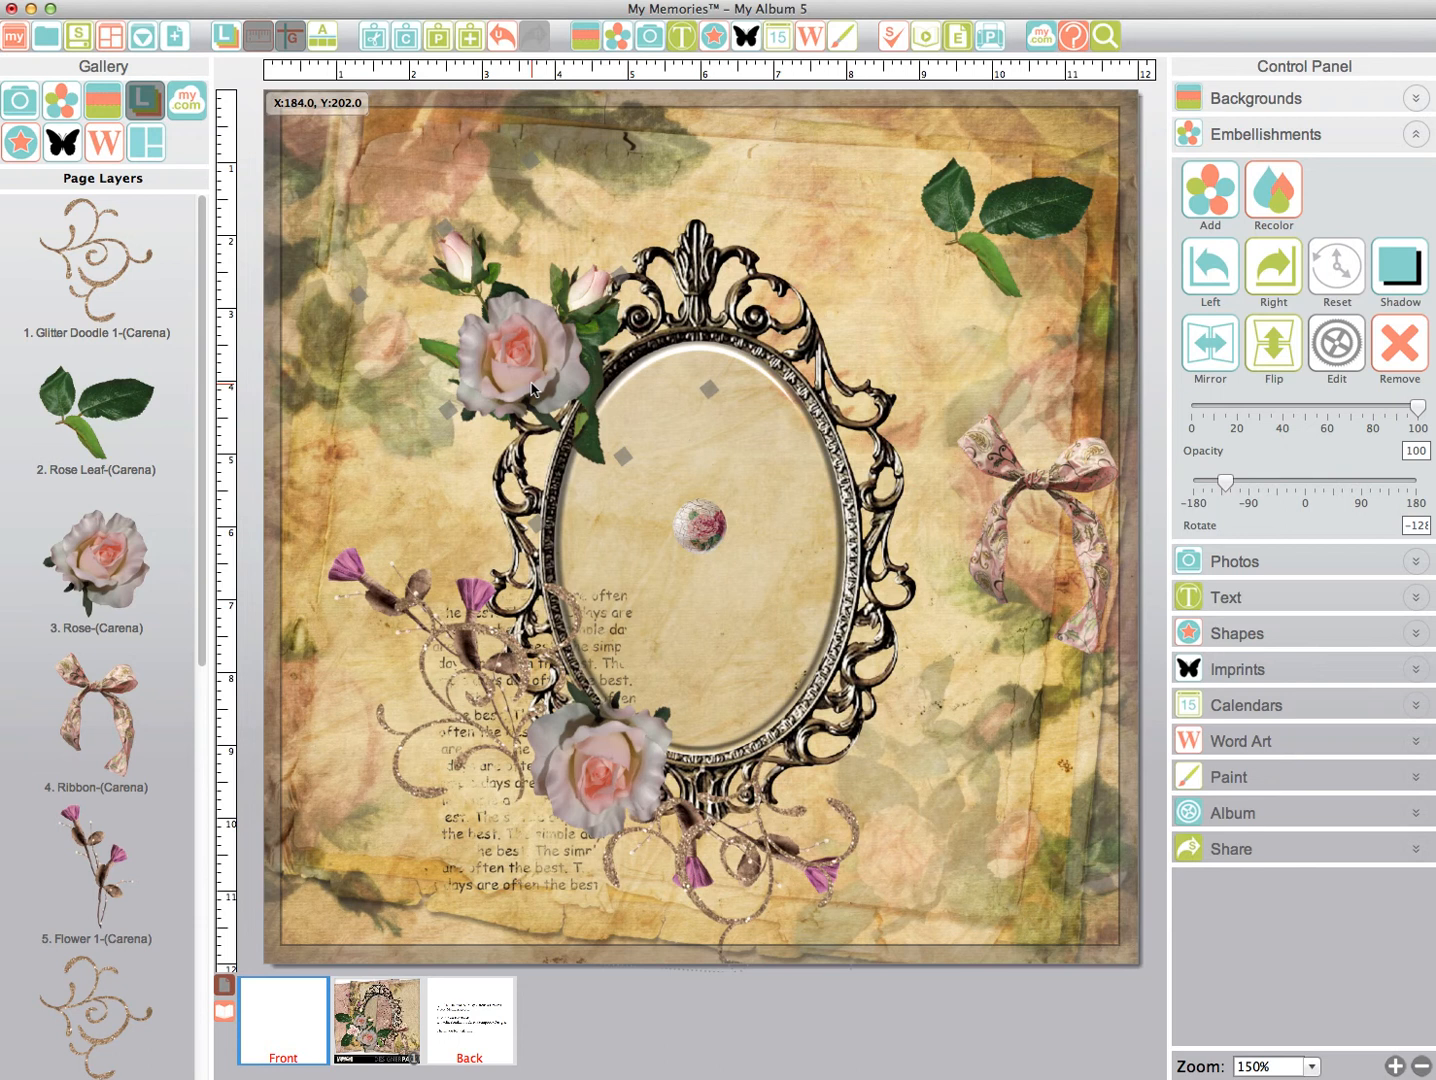
left_click(1213, 340)
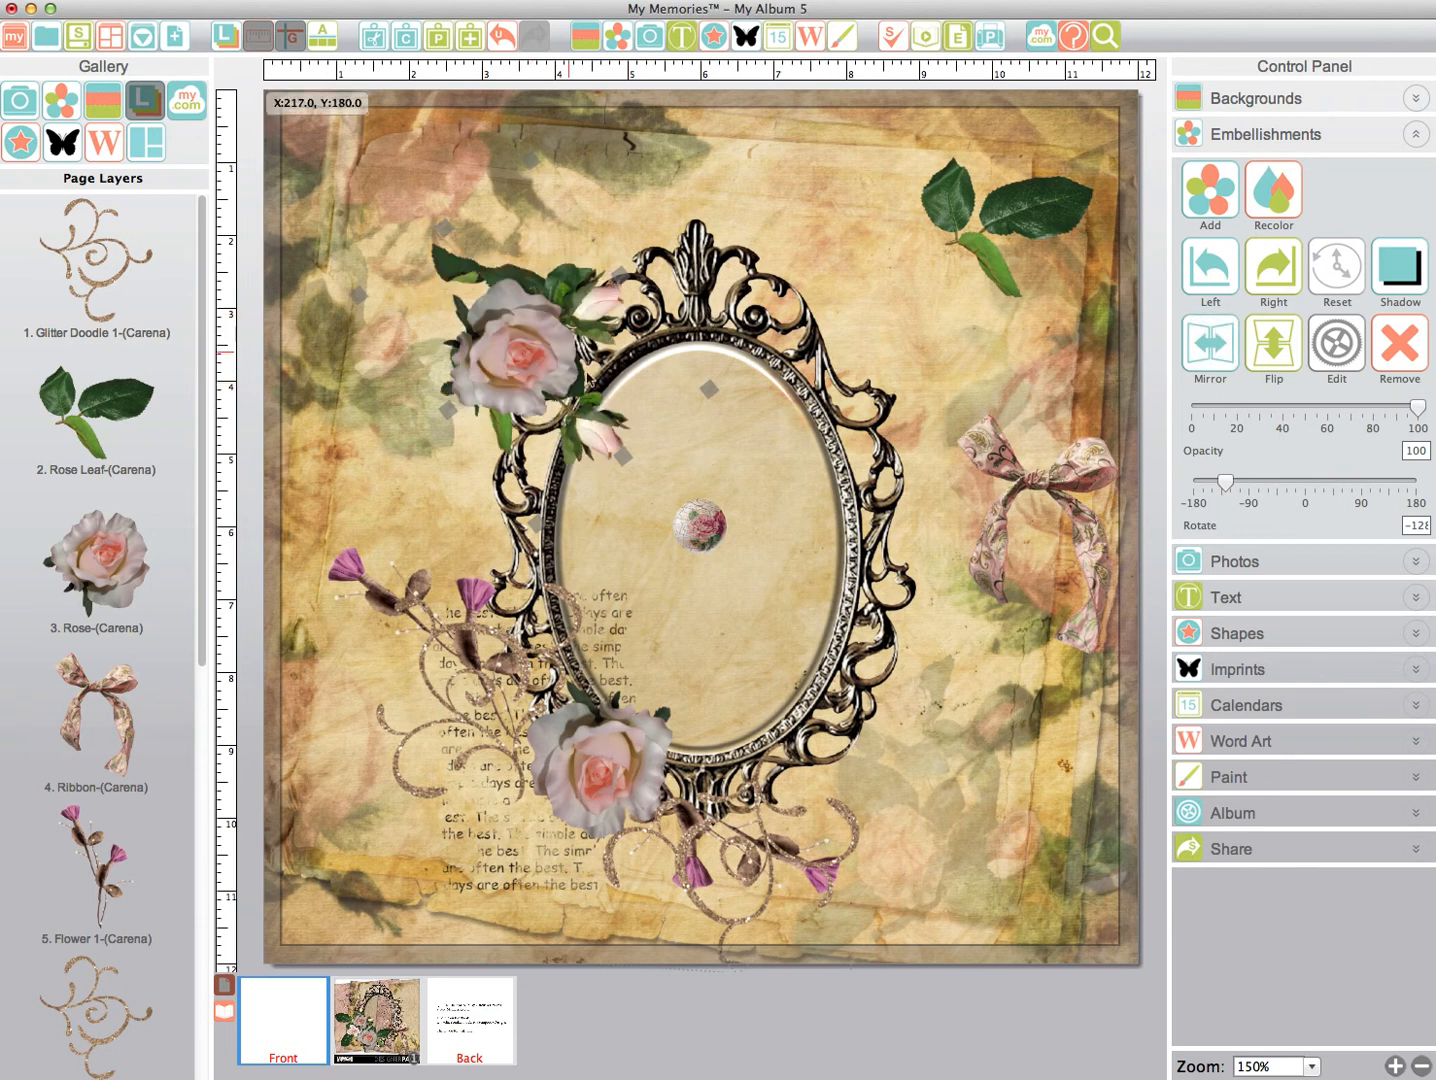
left_click_drag(718, 394, 523, 334)
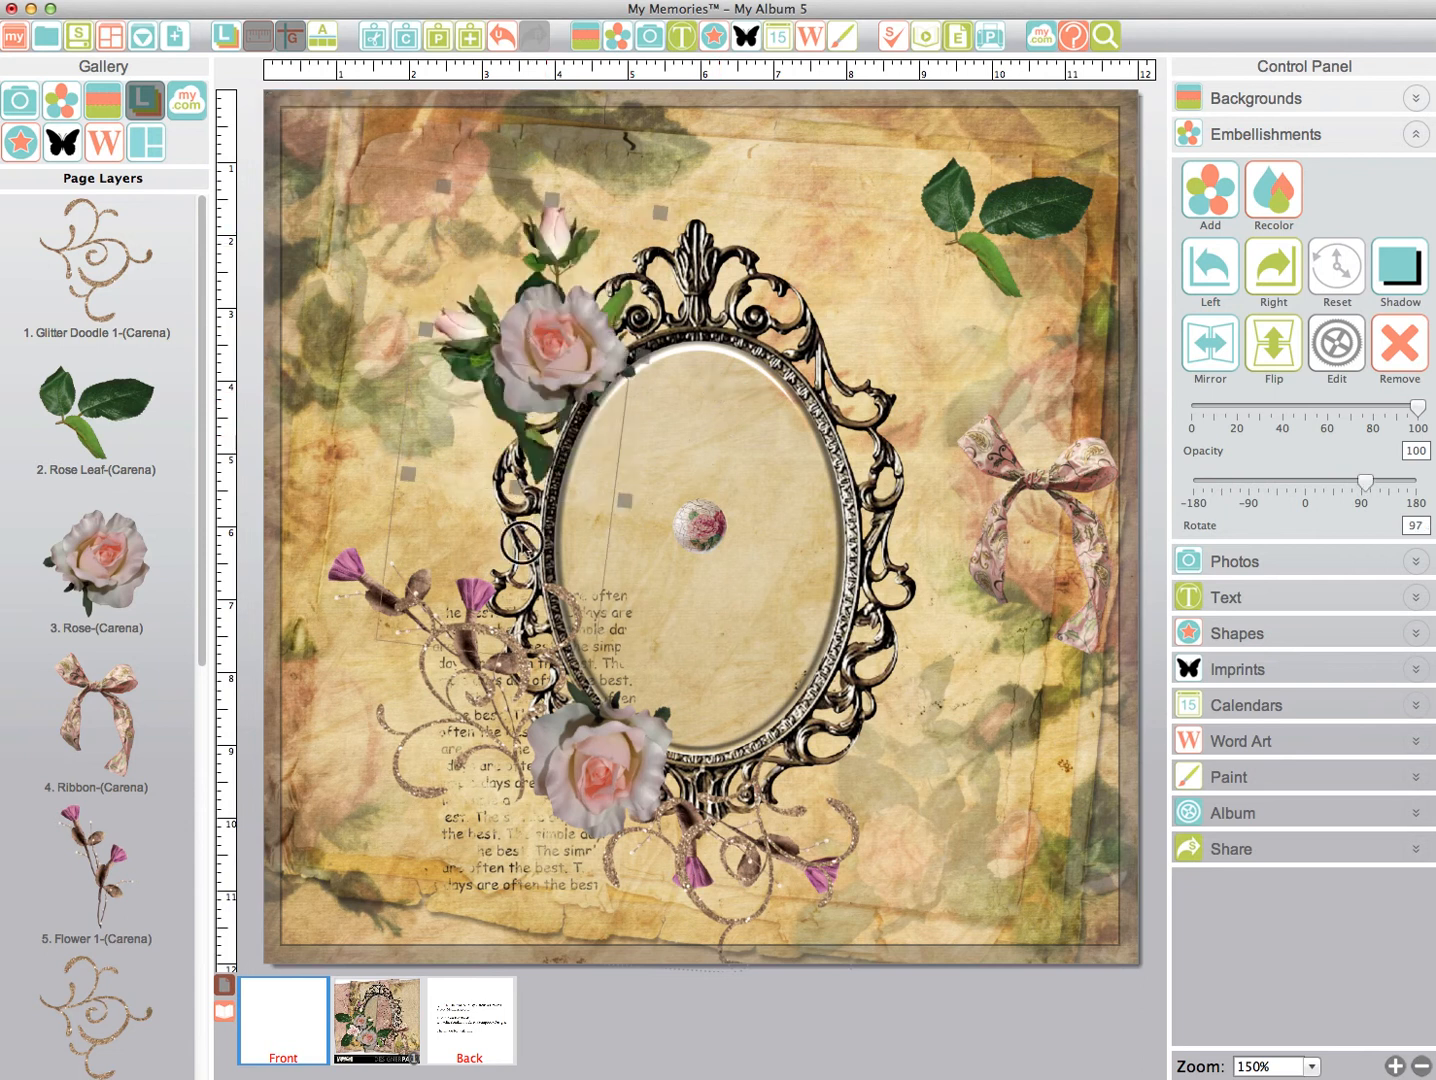
mouse_move(538, 570)
left_mouse_down()
mouse_move(531, 612)
mouse_move(549, 601)
left_mouse_up()
- Move the topmost glitter doodle layer down to directly beneath the duplicated flower stem's layer
left_click(549, 657)
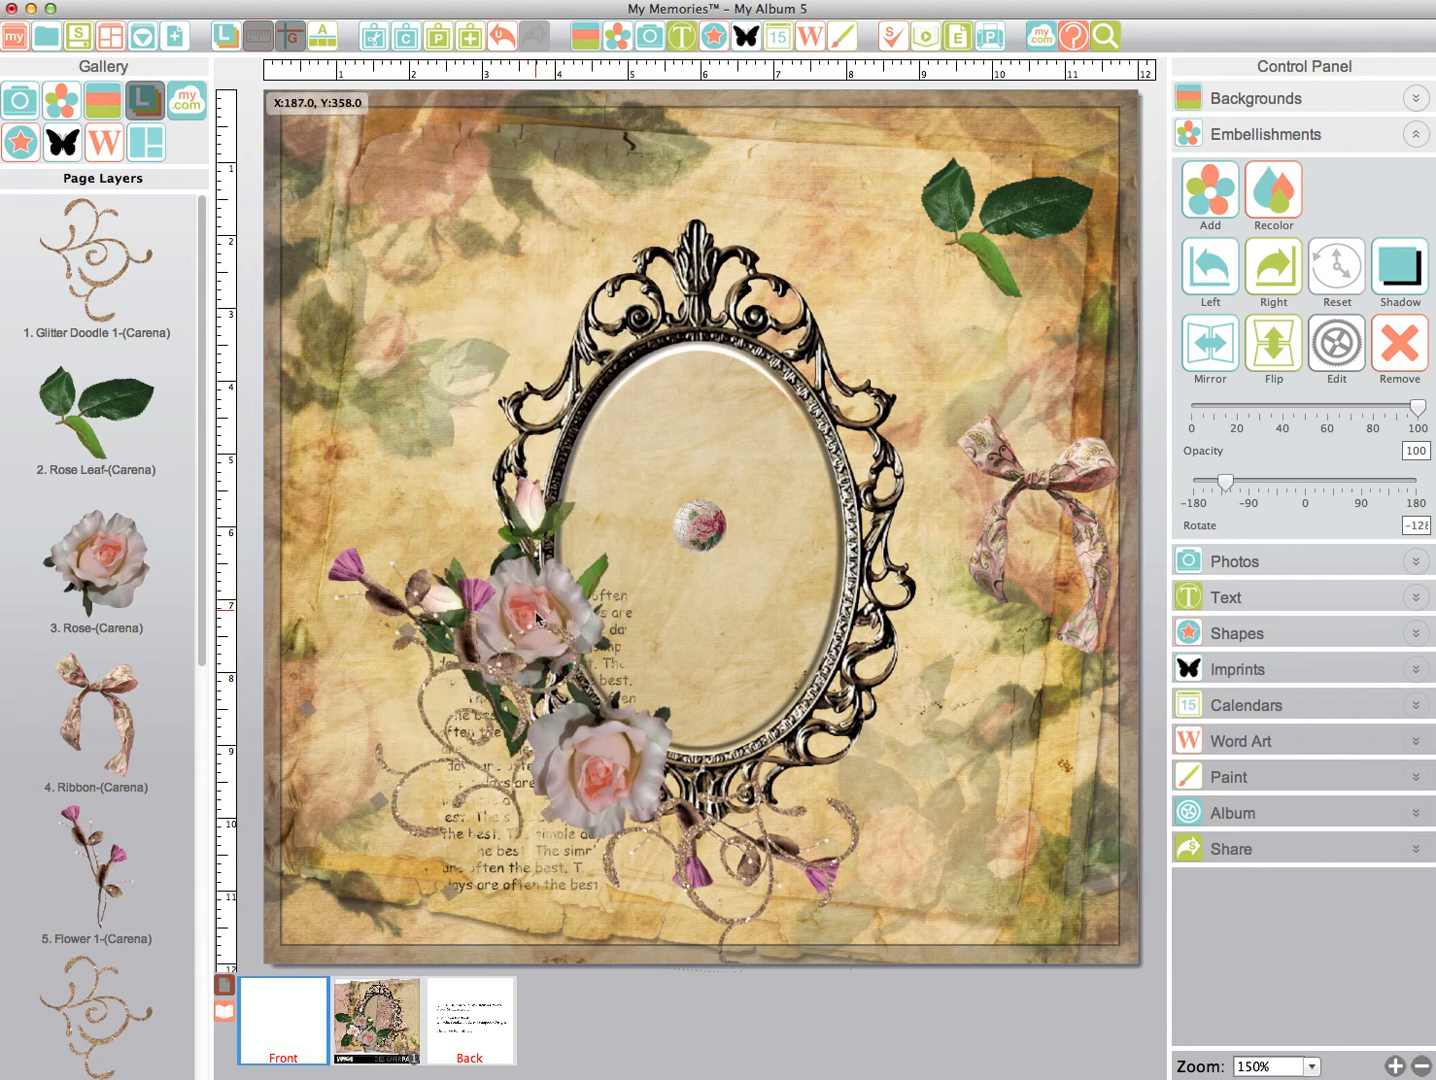
left_click(92, 243)
left_click_drag(92, 243, 130, 865)
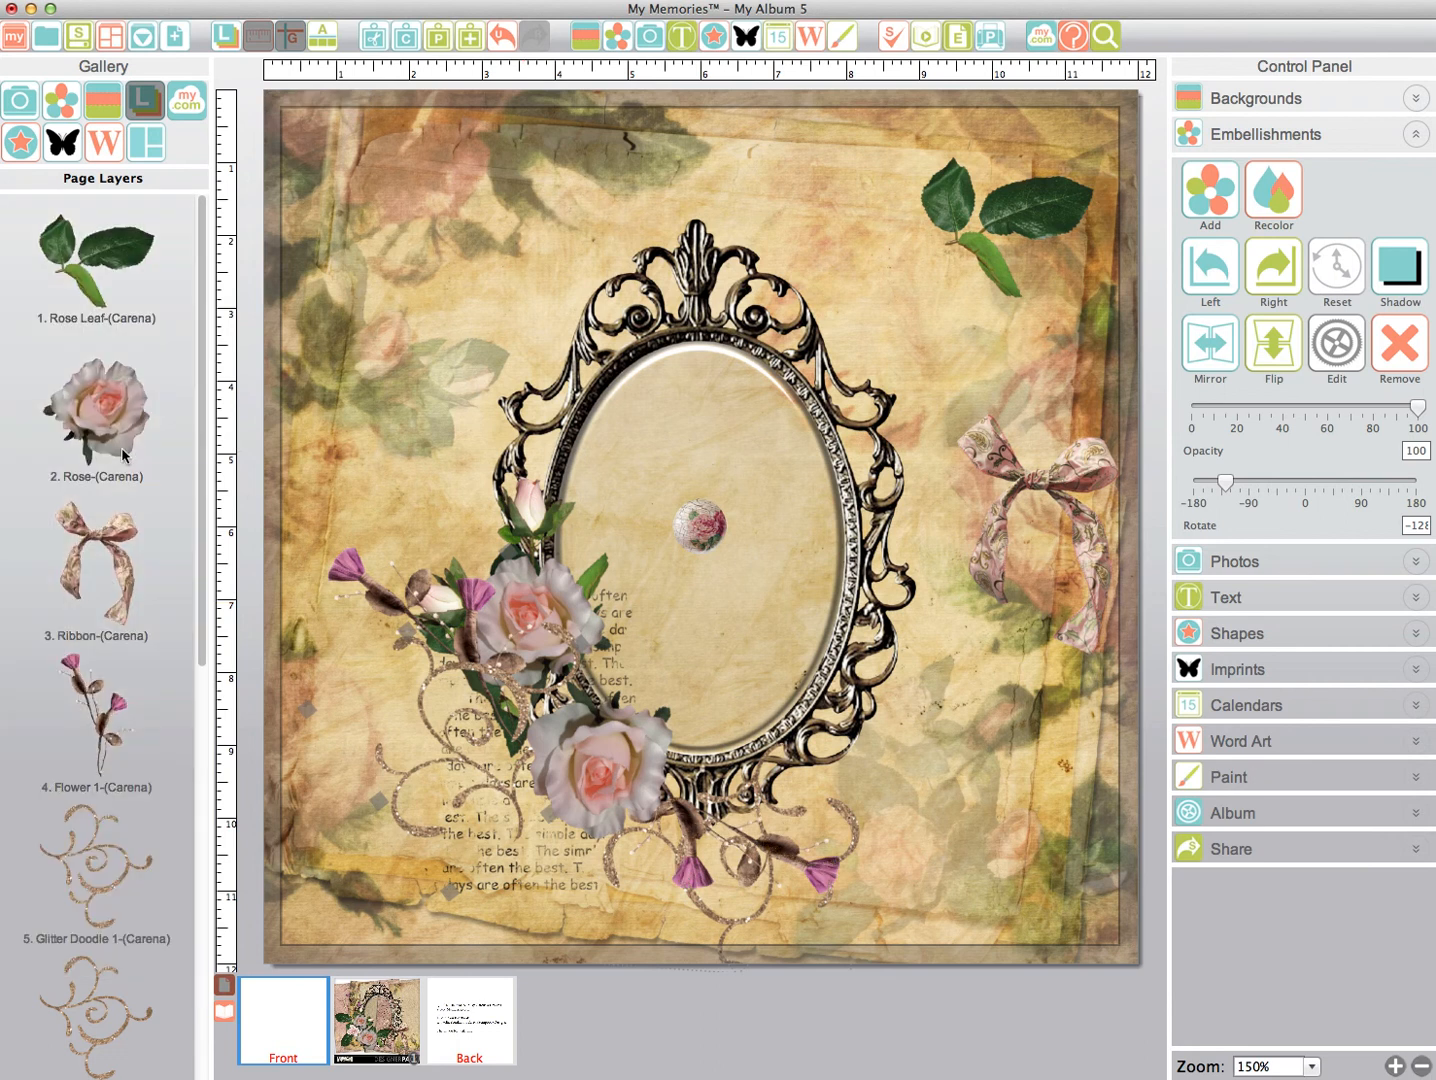
- Move the rose cluster's layer up to the very top of the page layers, above the rose leaf
left_click_drag(203, 522, 211, 645)
left_click(117, 500)
left_click_drag(117, 497, 120, 196)
left_click_drag(207, 471, 204, 325)
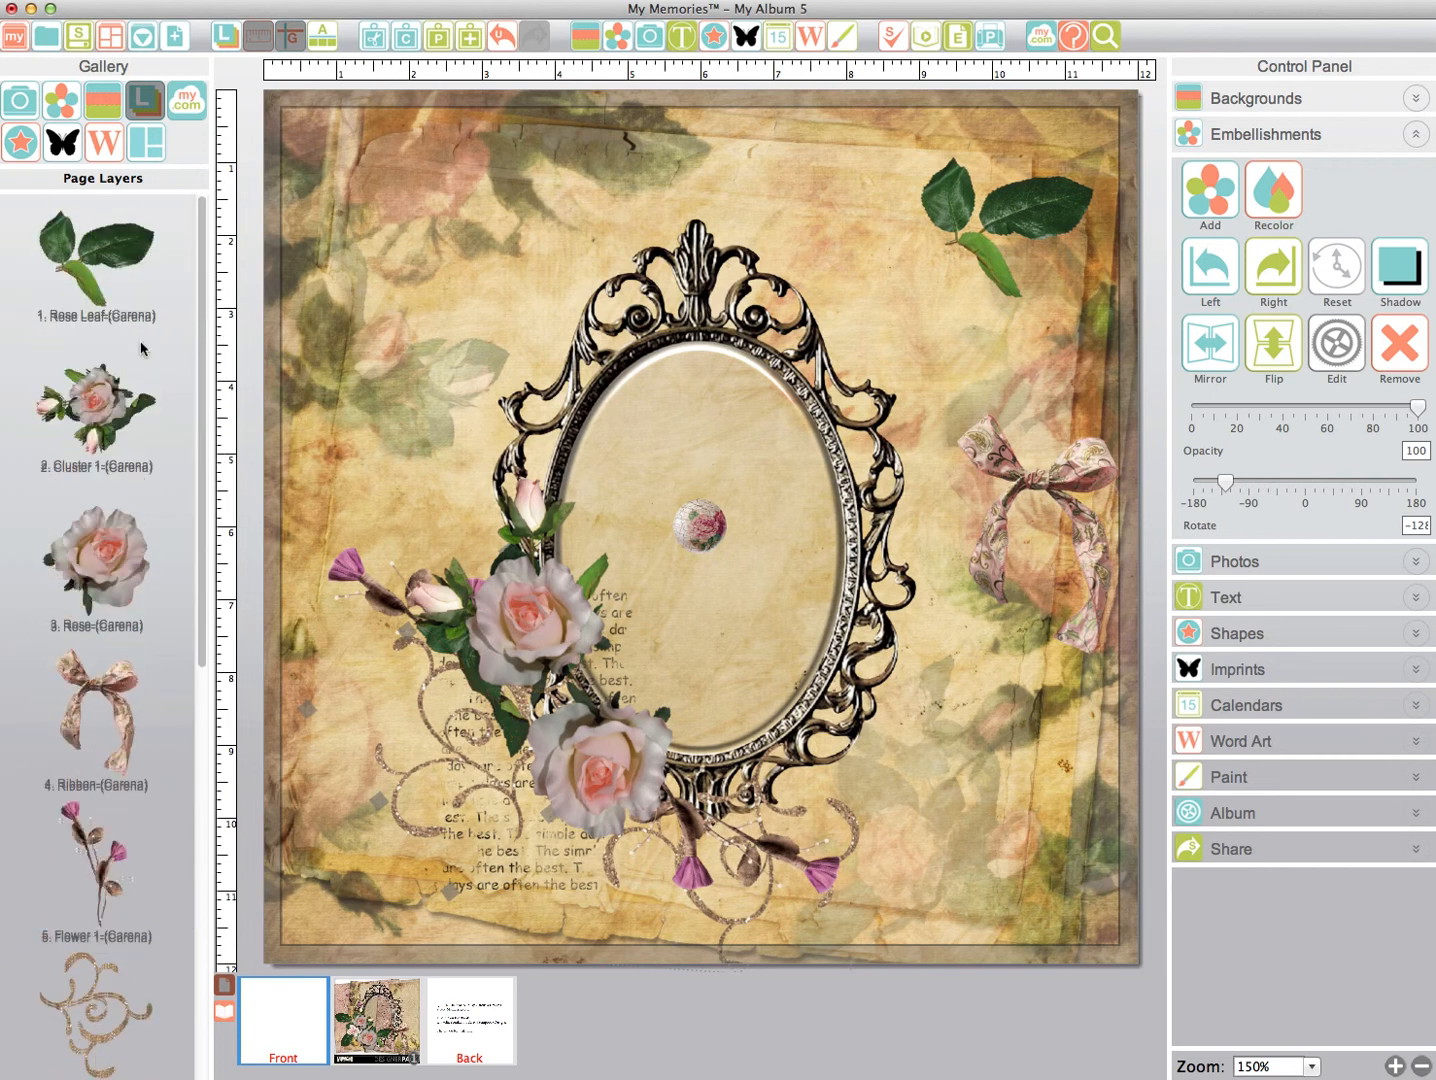
left_click_drag(128, 395, 115, 245)
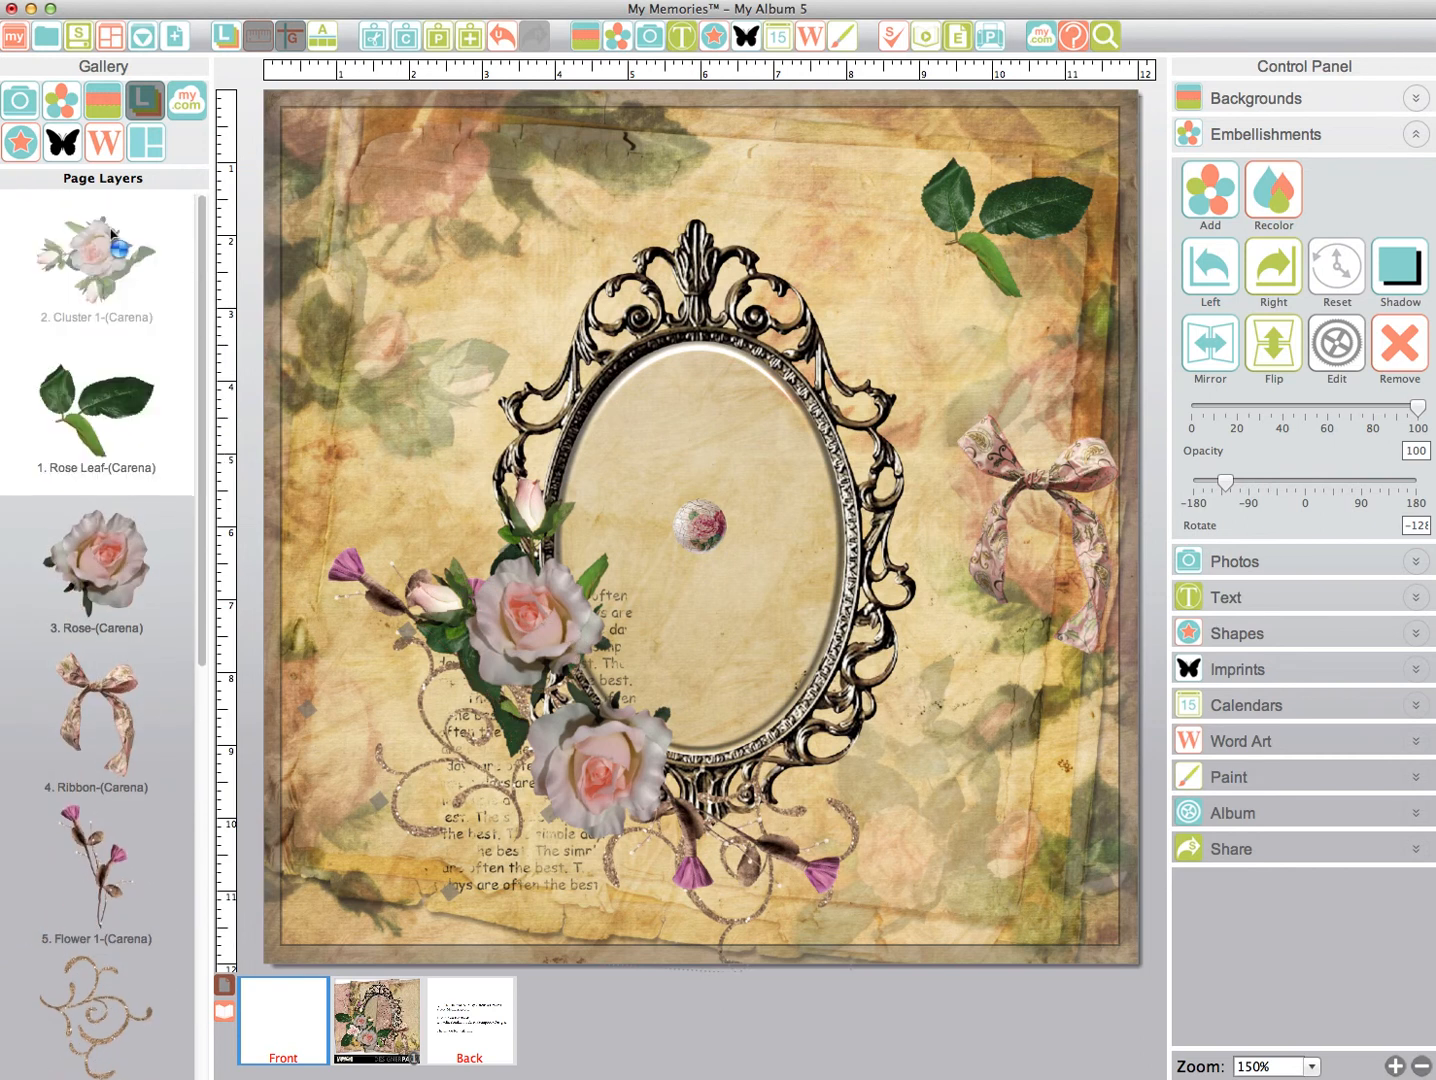
- Reposition the rose cluster slightly down and outward on the frame's lower-left edge so it sits against the single rose
left_click_drag(515, 598, 513, 658)
left_click(523, 620)
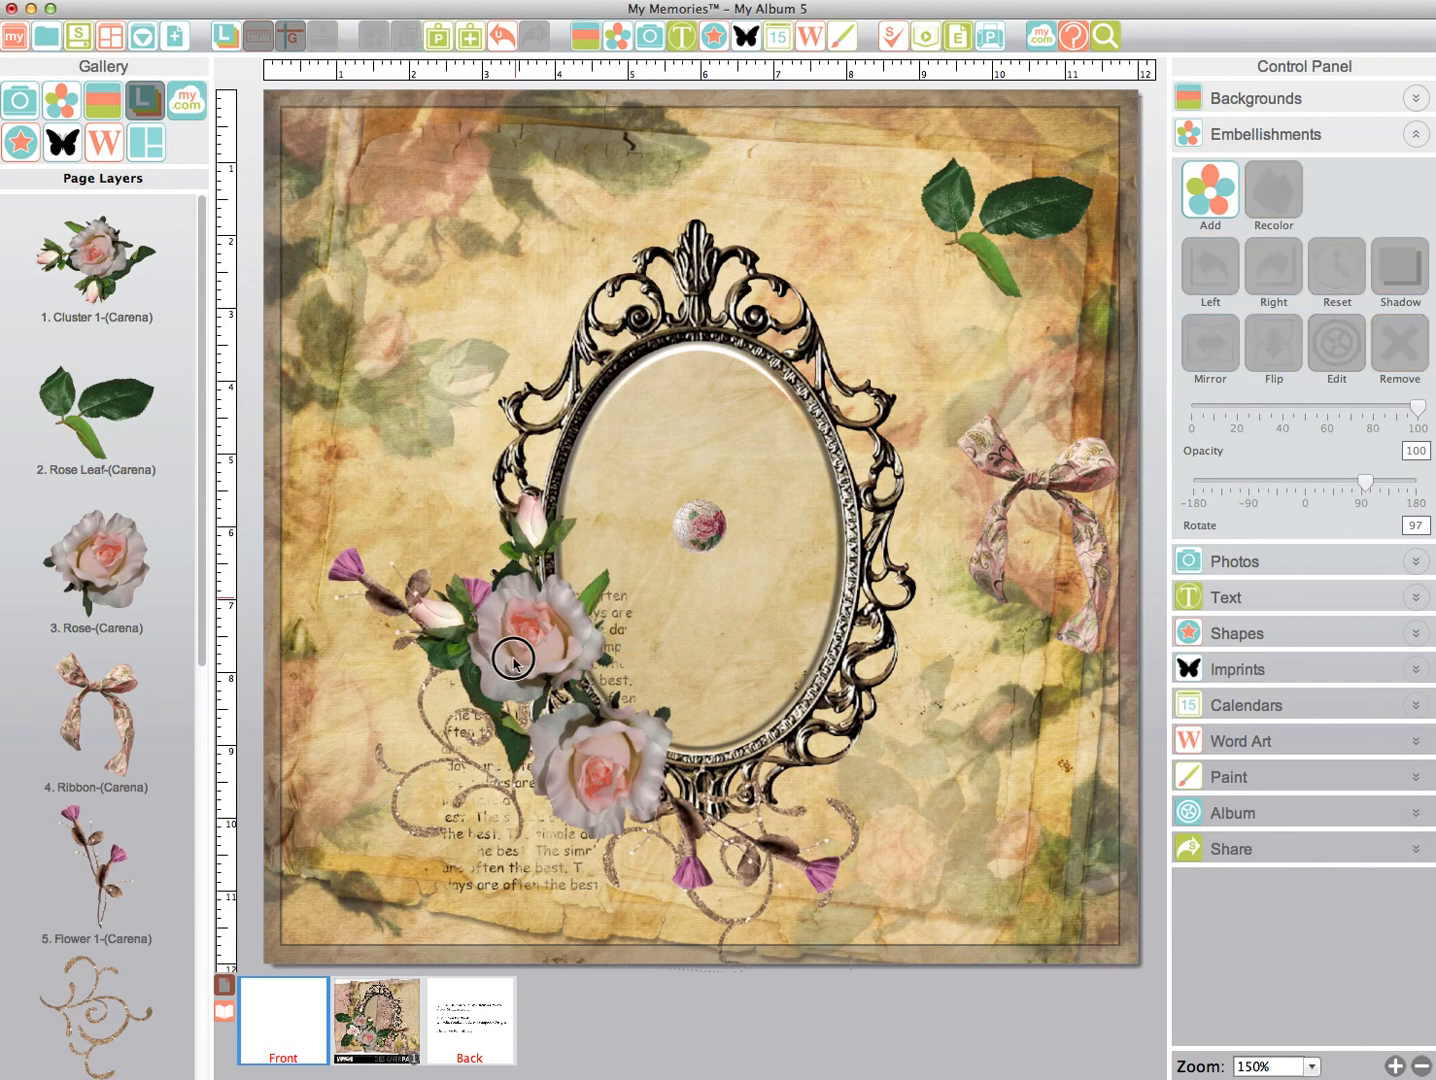
left_click(537, 660)
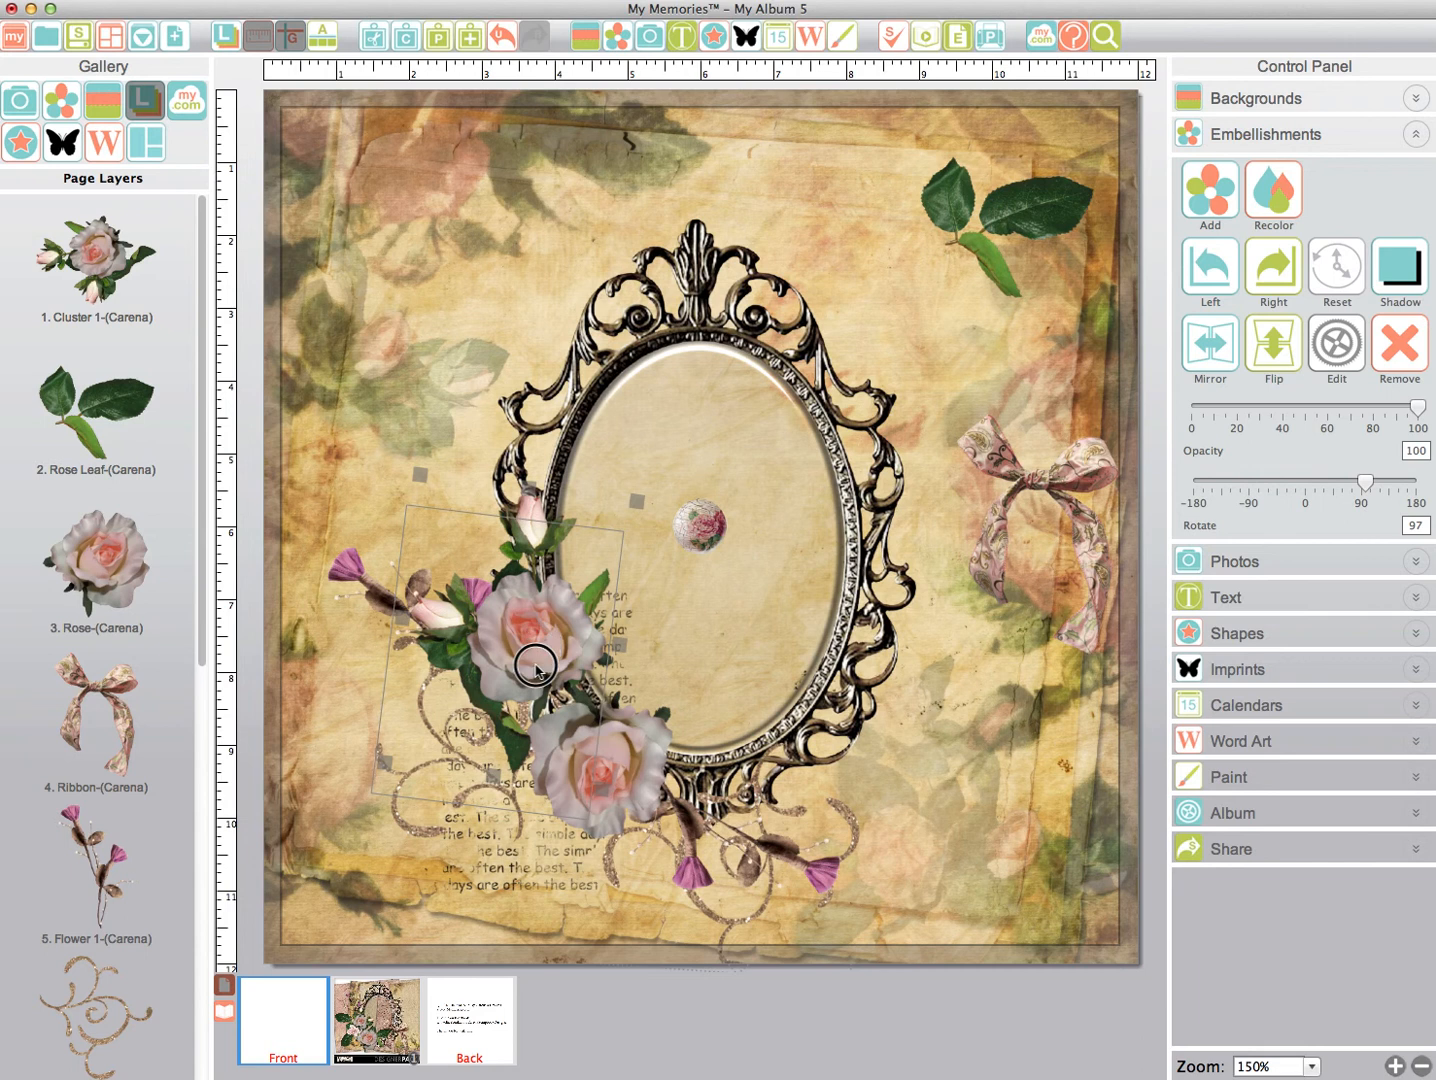
left_click_drag(537, 668, 537, 676)
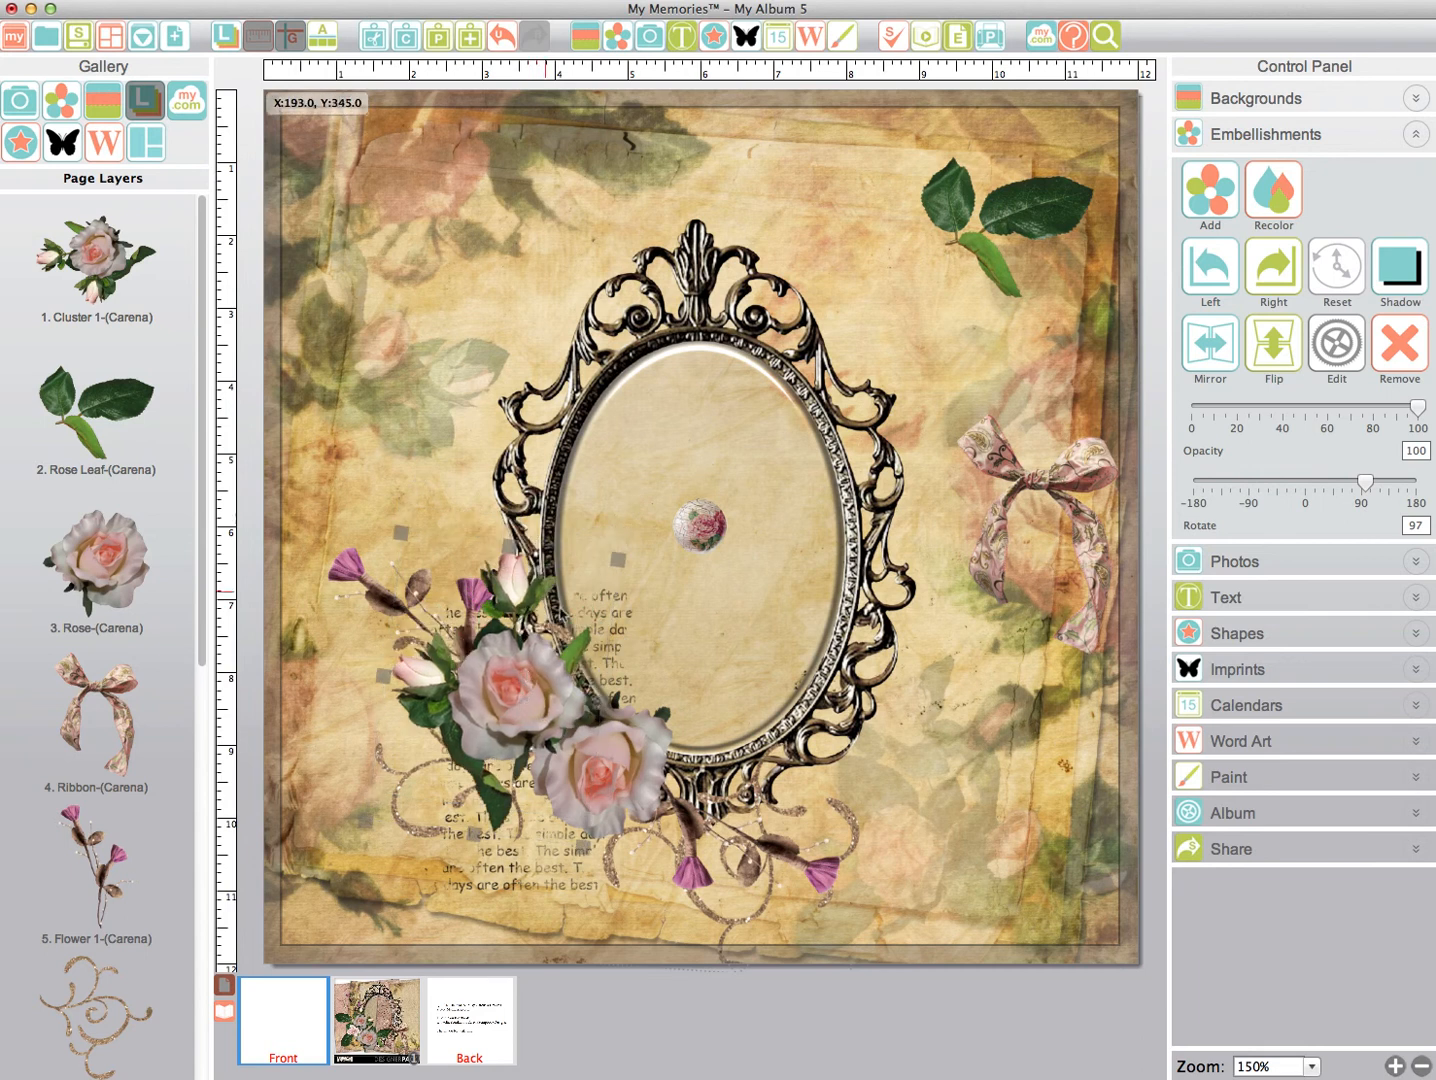
left_click(541, 712)
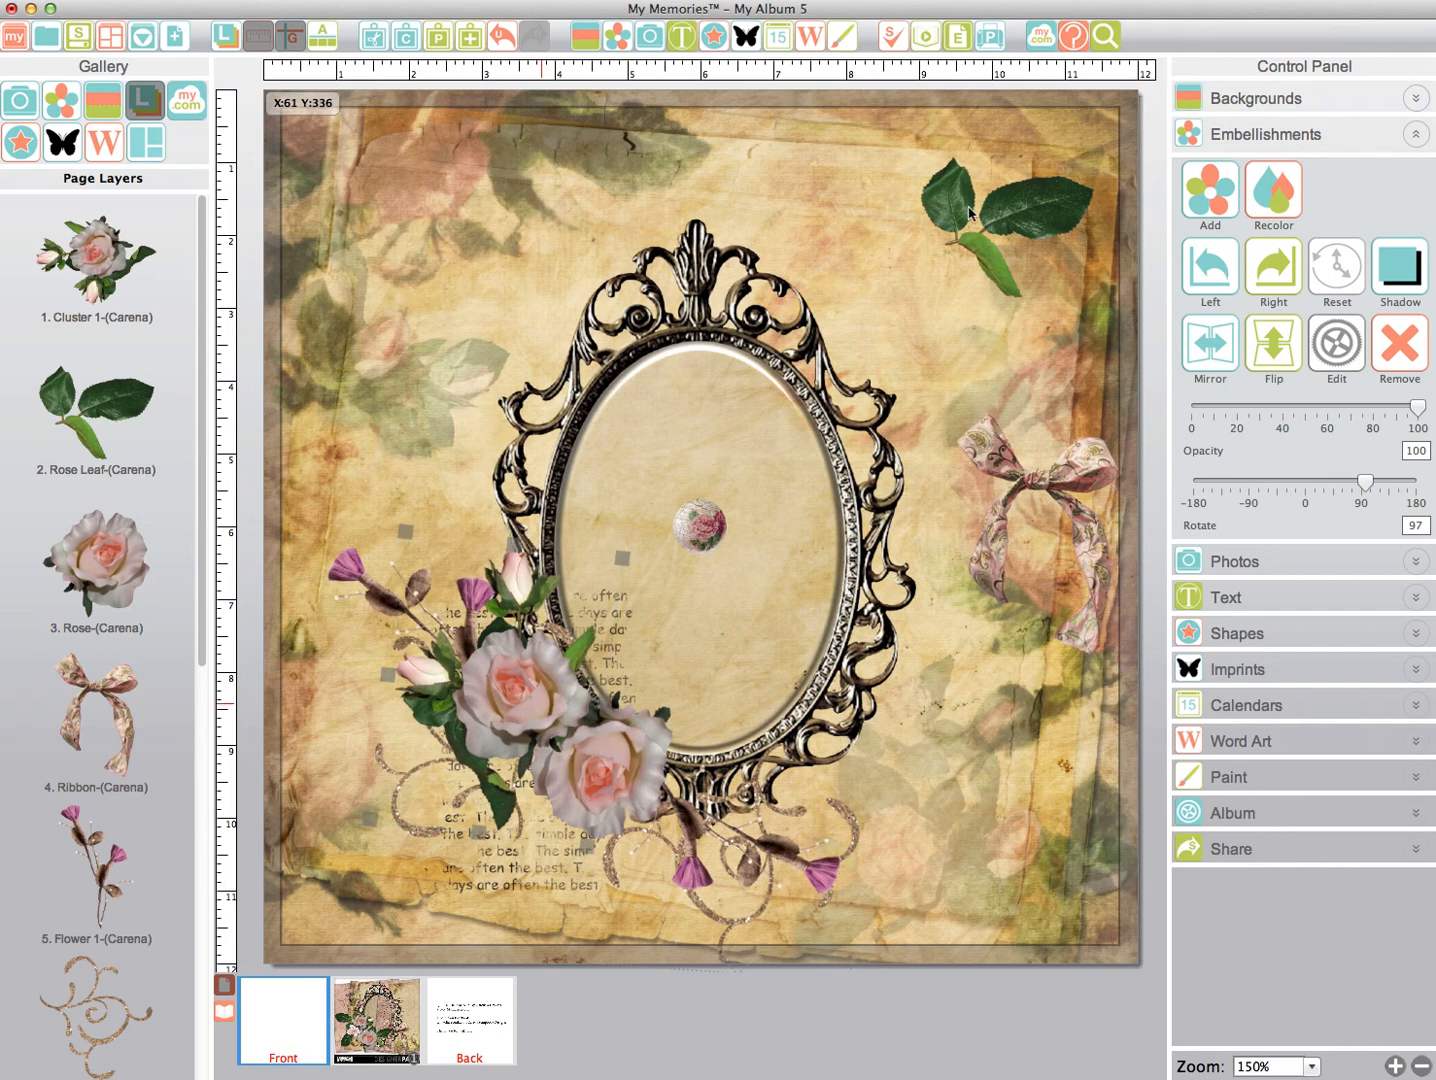
- Move the rose leaf's layer to the top and place the leaf below the frame beside the single rose, rotated to 73 degrees
left_click_drag(78, 398, 115, 262)
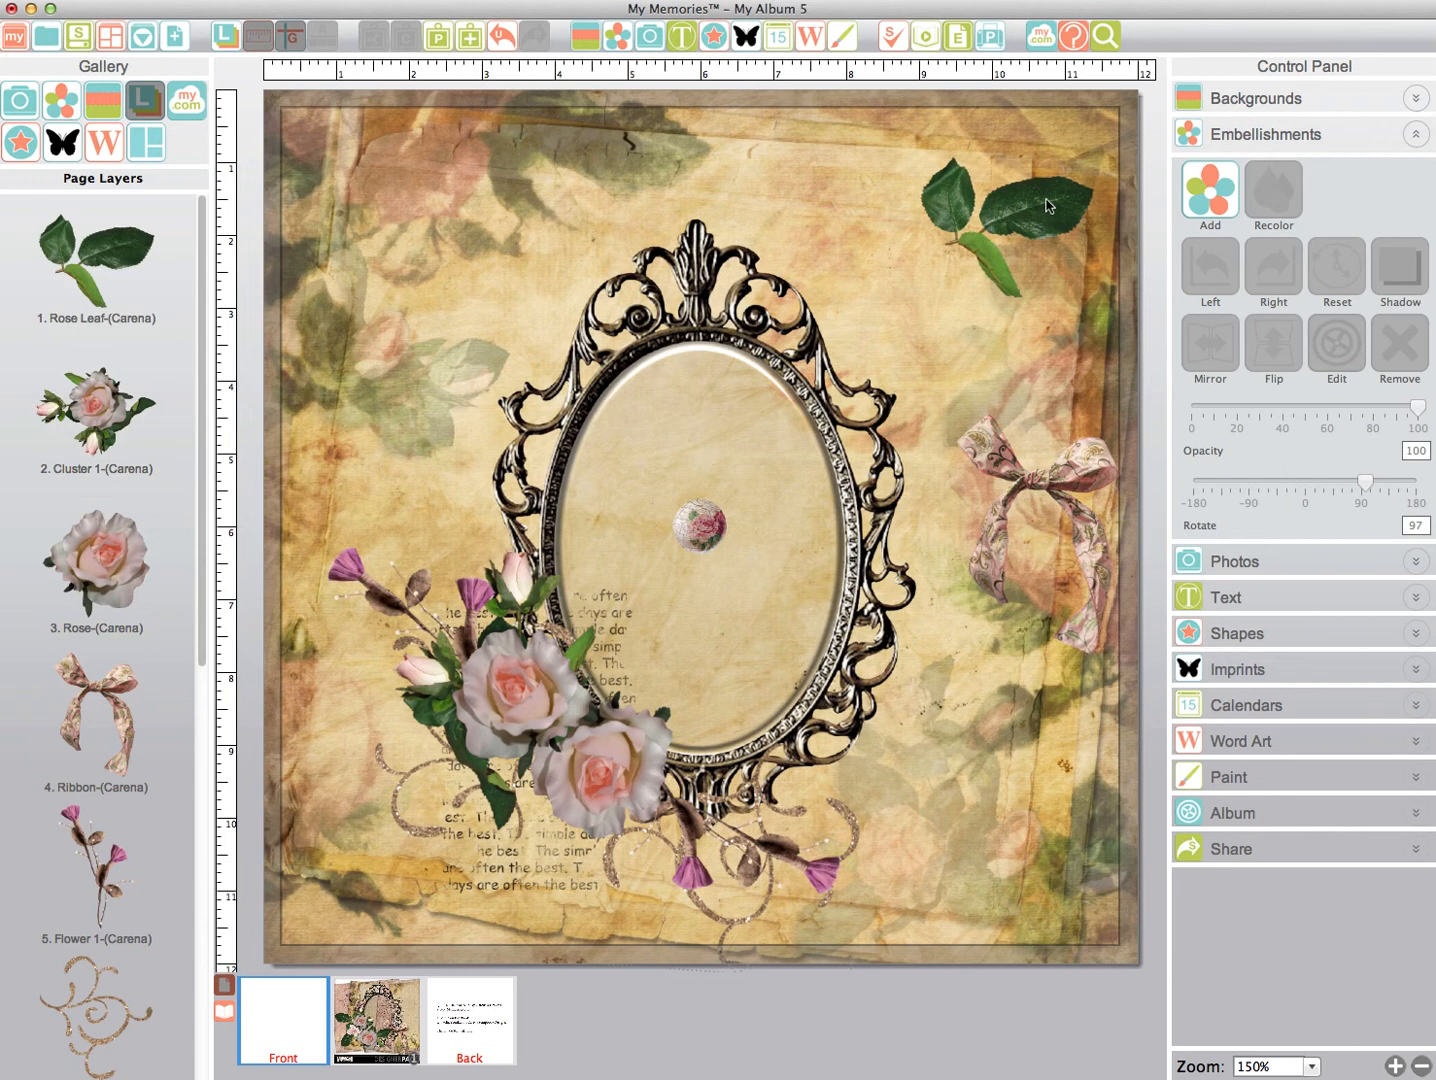
left_click_drag(1045, 206, 731, 791)
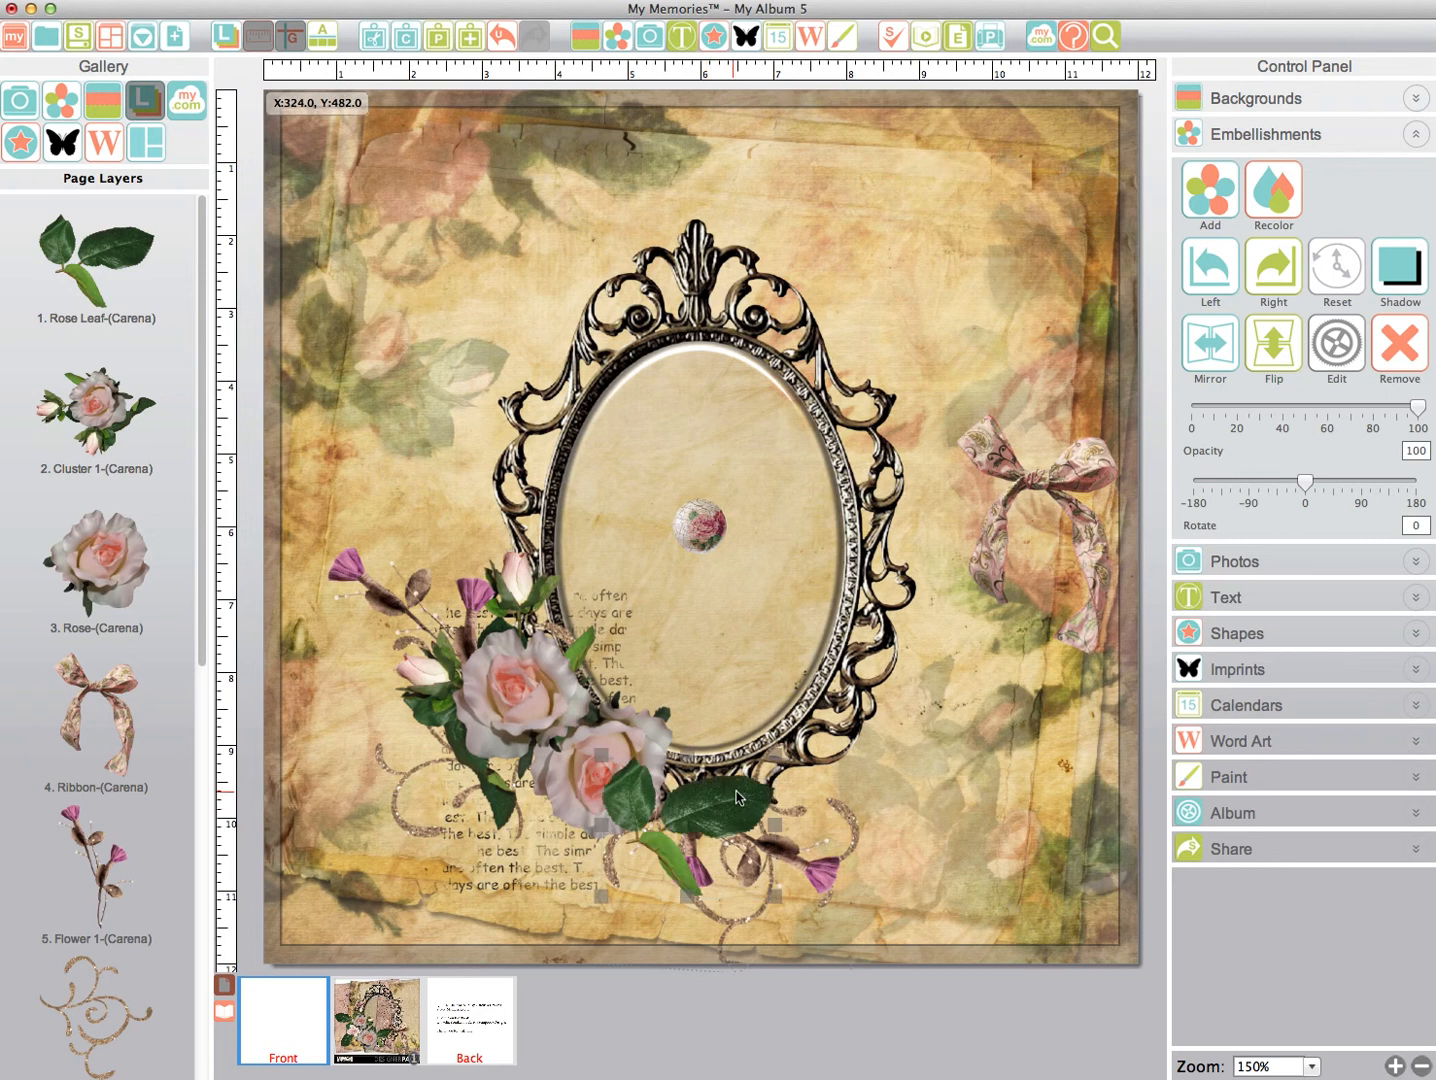
left_click_drag(777, 895, 681, 840)
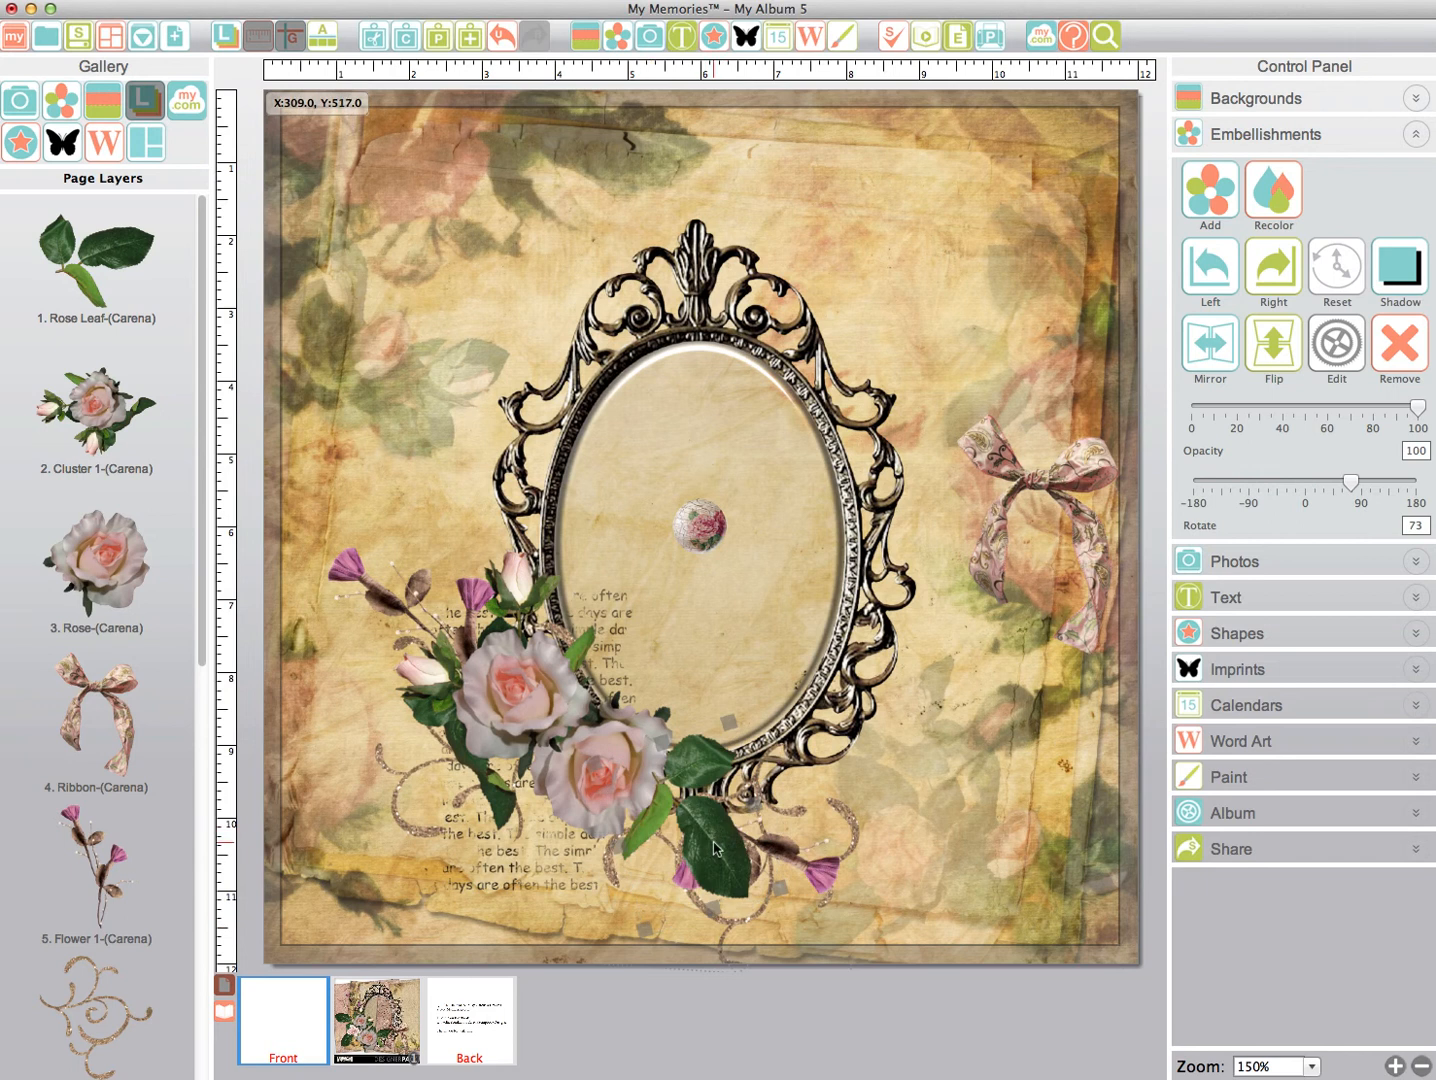
- Duplicate the rose leaf, rotate the copy to 106 degrees, and place it beneath the single rose
right_click(714, 848)
left_click(737, 1019)
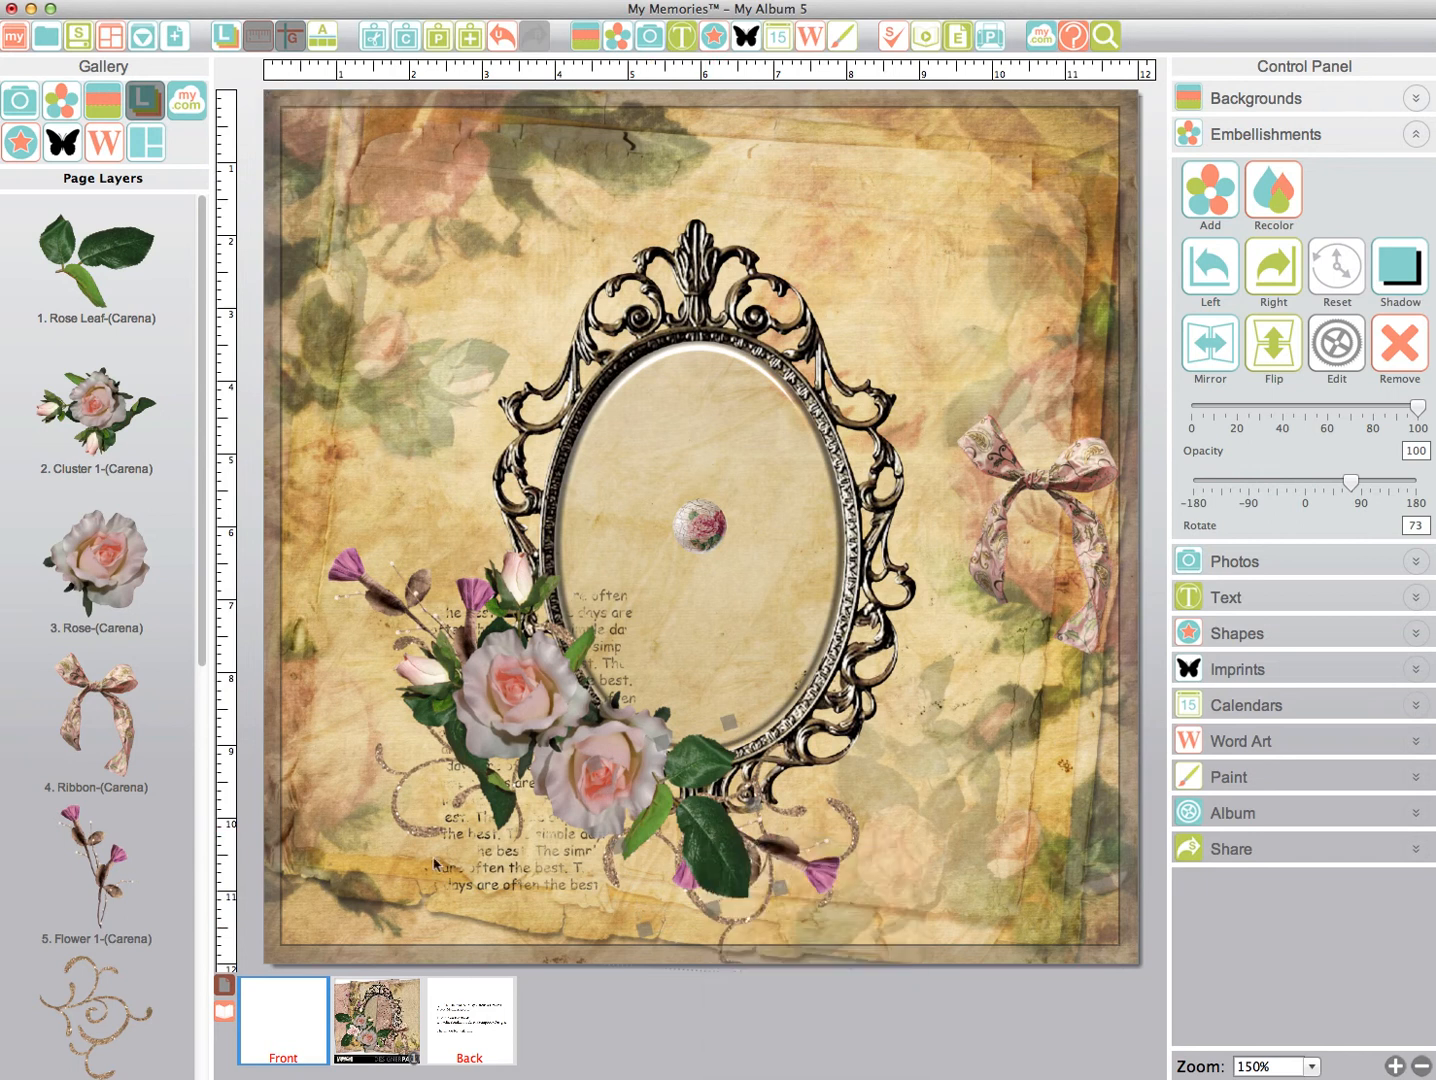
right_click(378, 802)
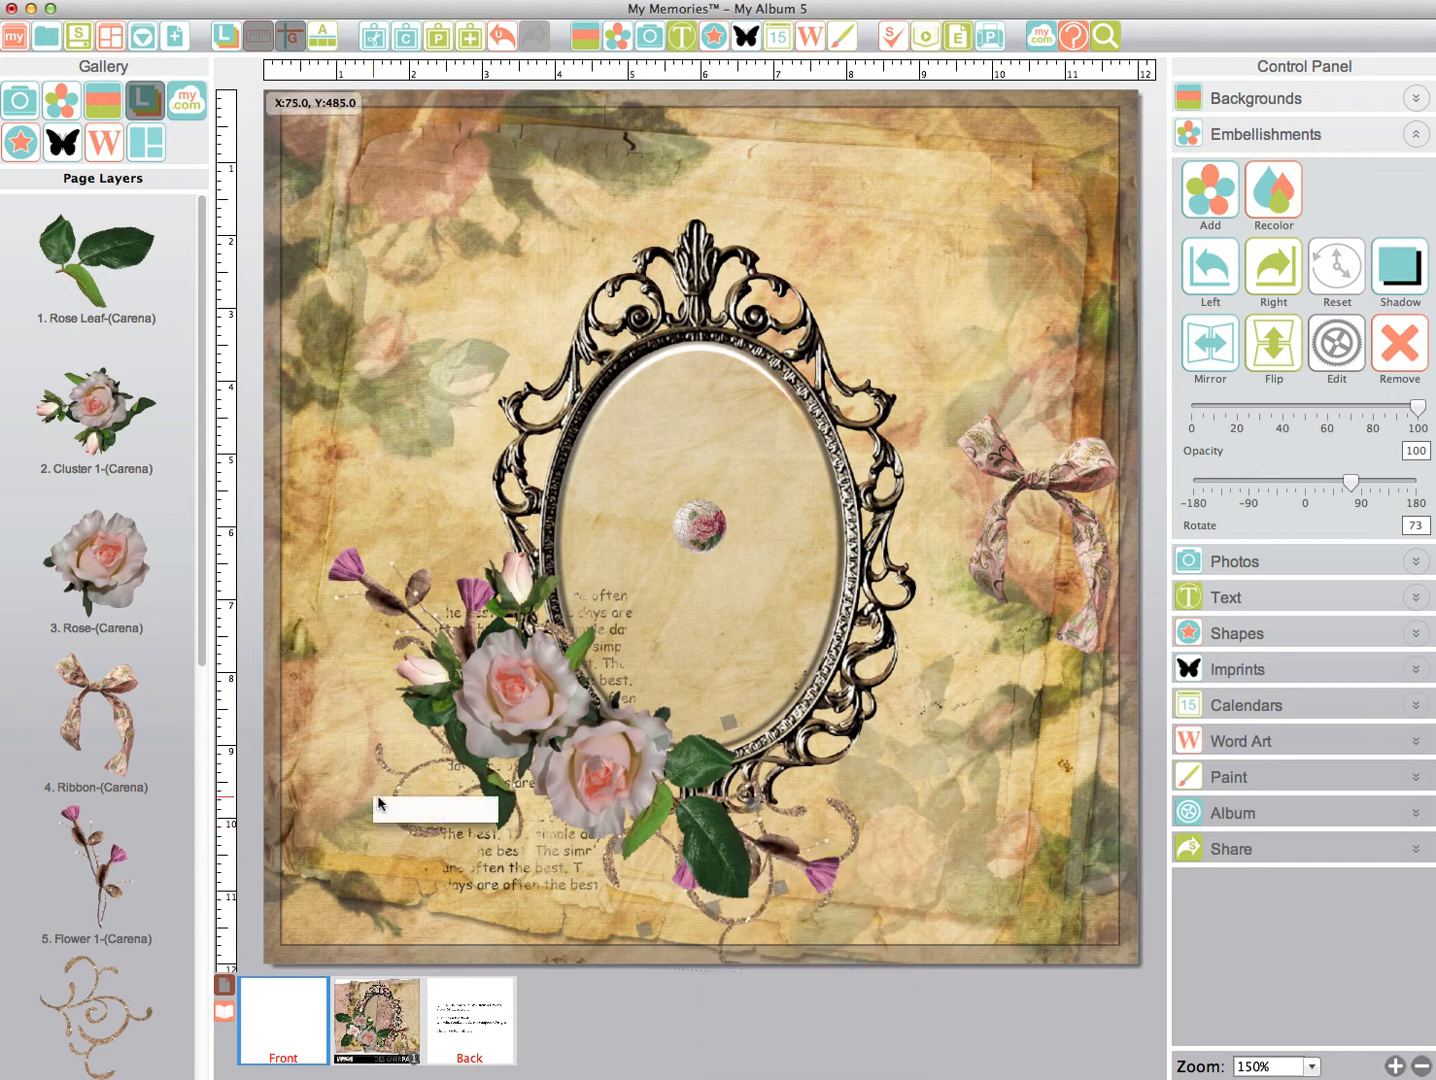
left_click(470, 808)
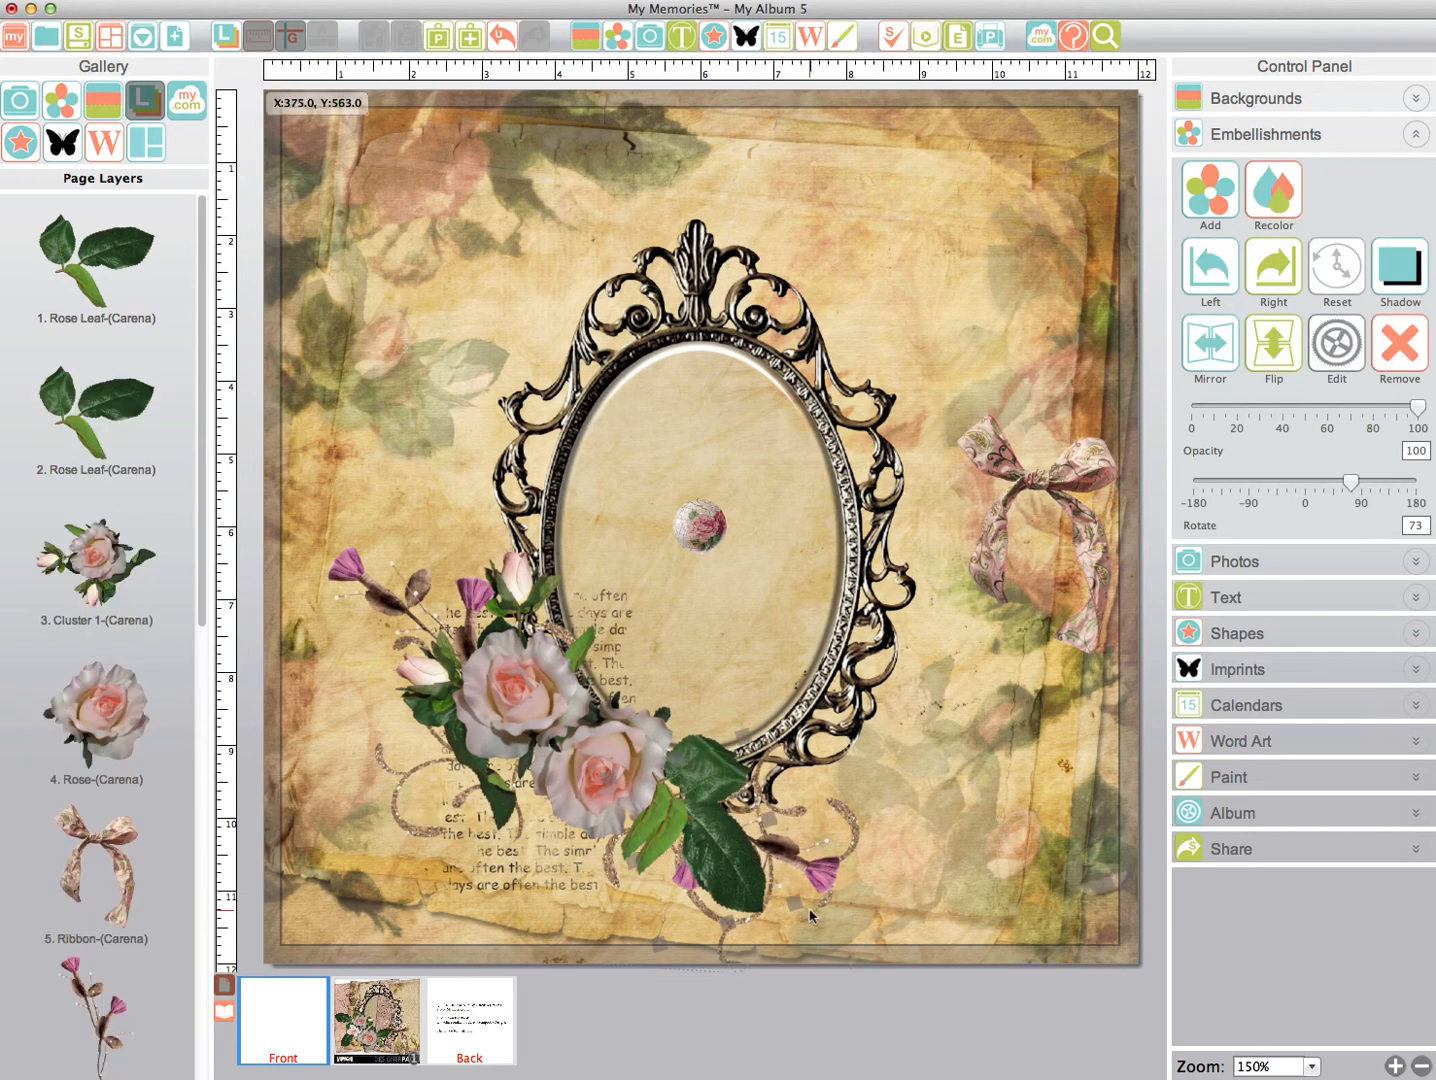
left_click_drag(806, 903, 756, 946)
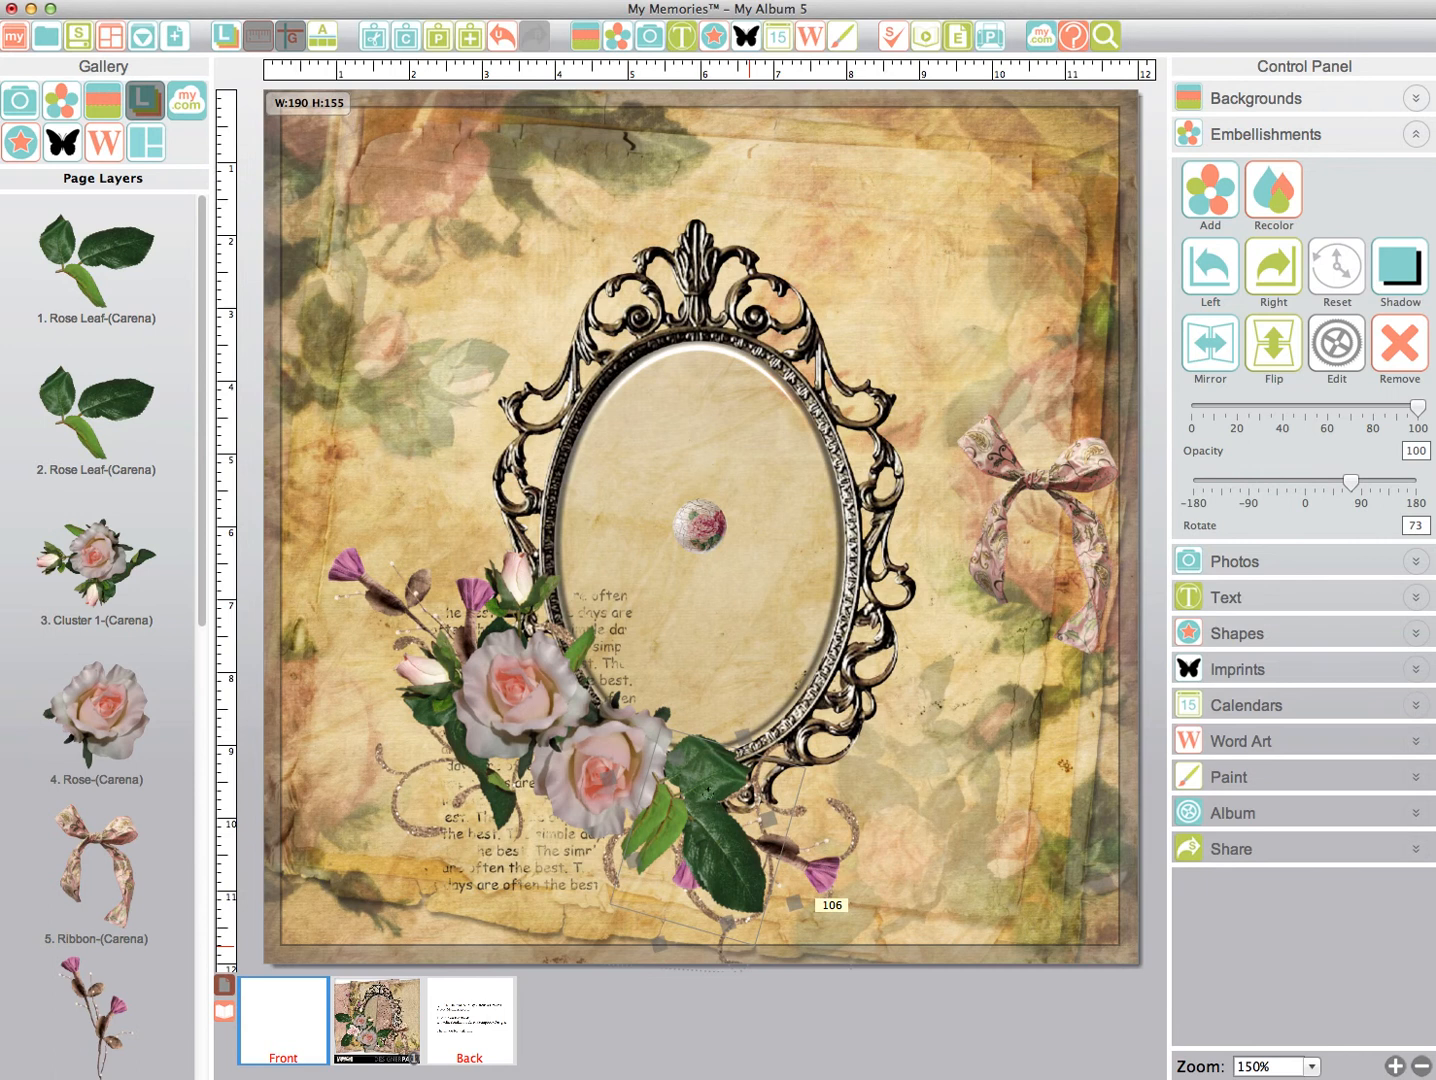
left_click_drag(812, 895, 812, 895)
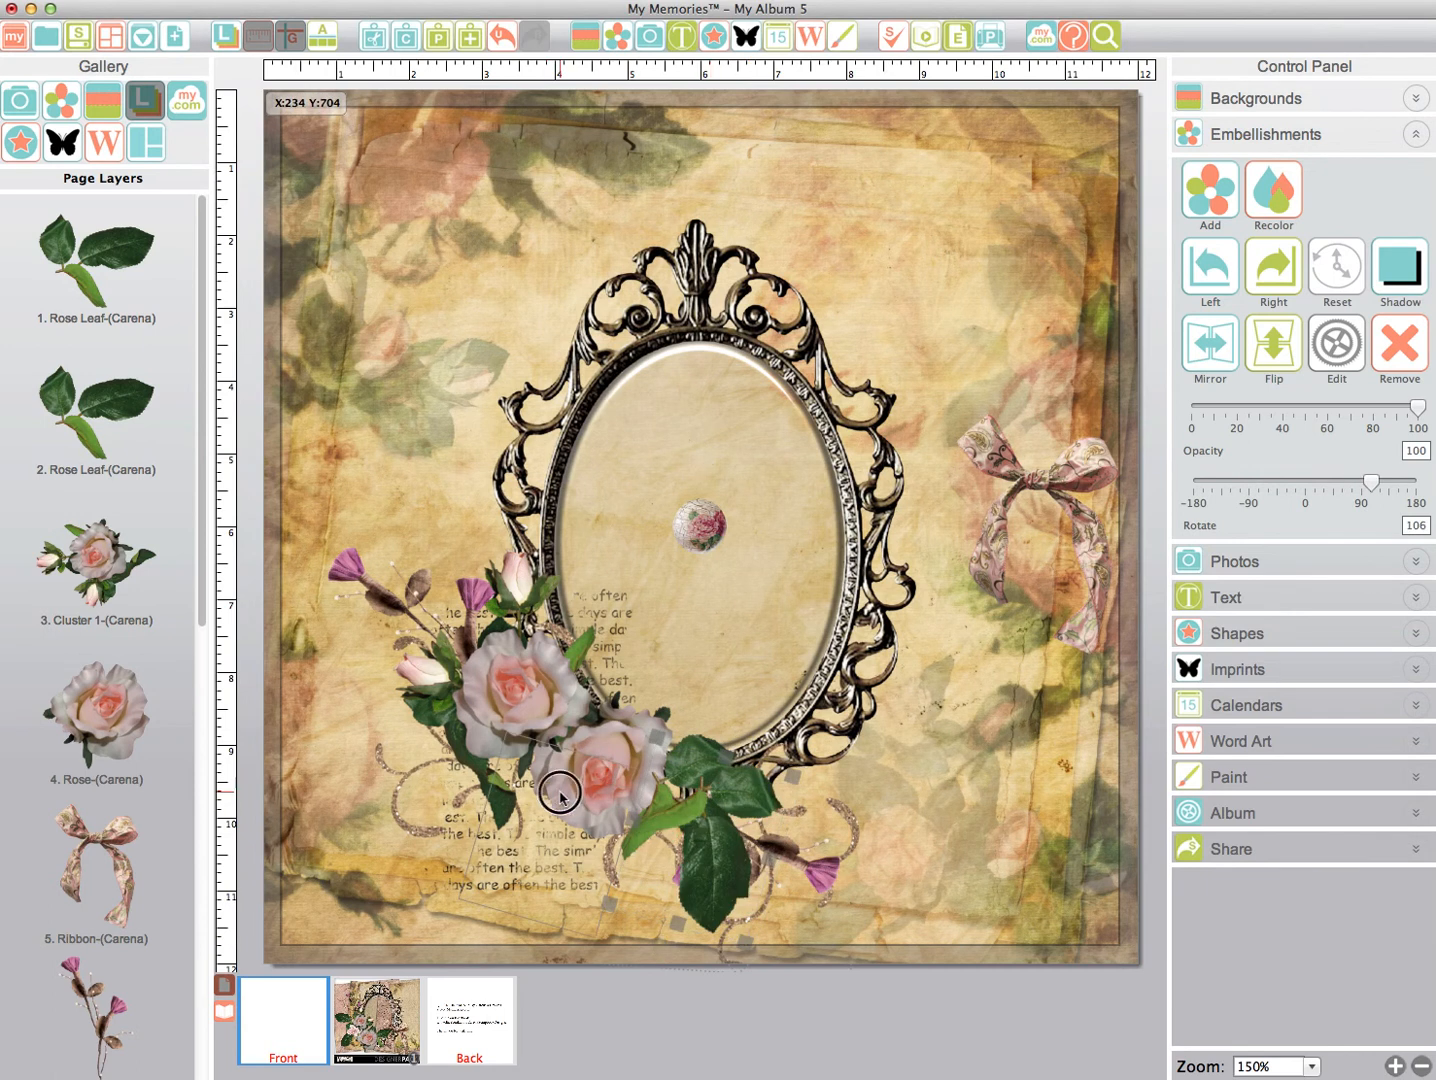
left_click_drag(560, 797, 560, 797)
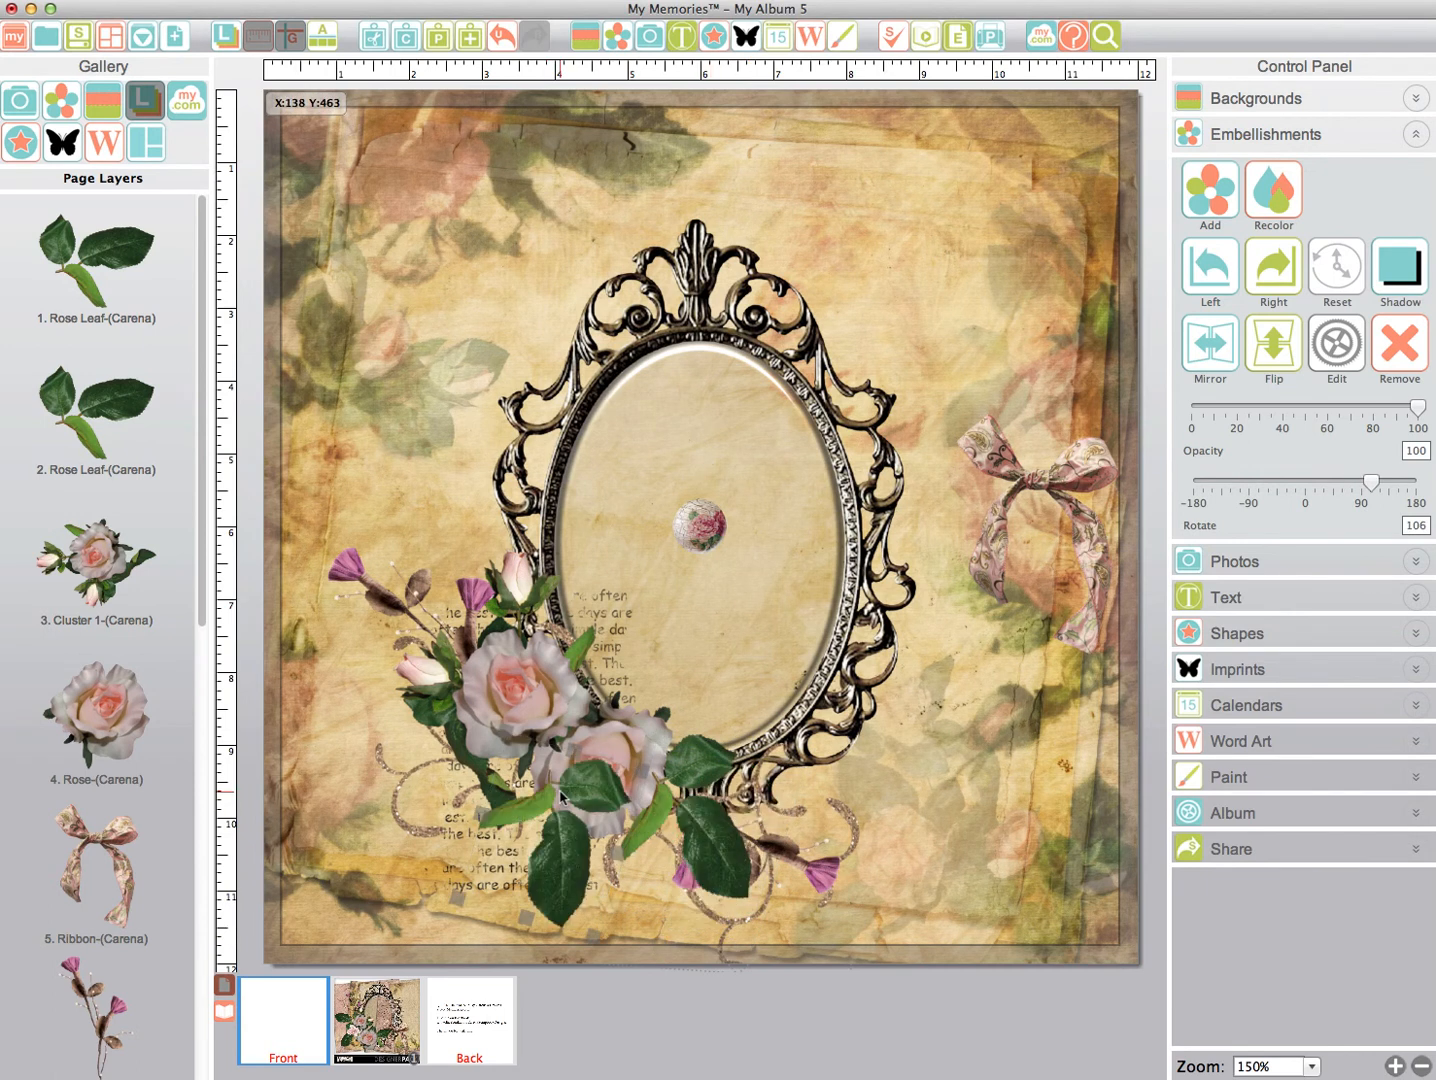
- Paste another rose leaf, rotate it to 165 degrees, and place it below and to the left of the rose cluster
right_click(563, 840)
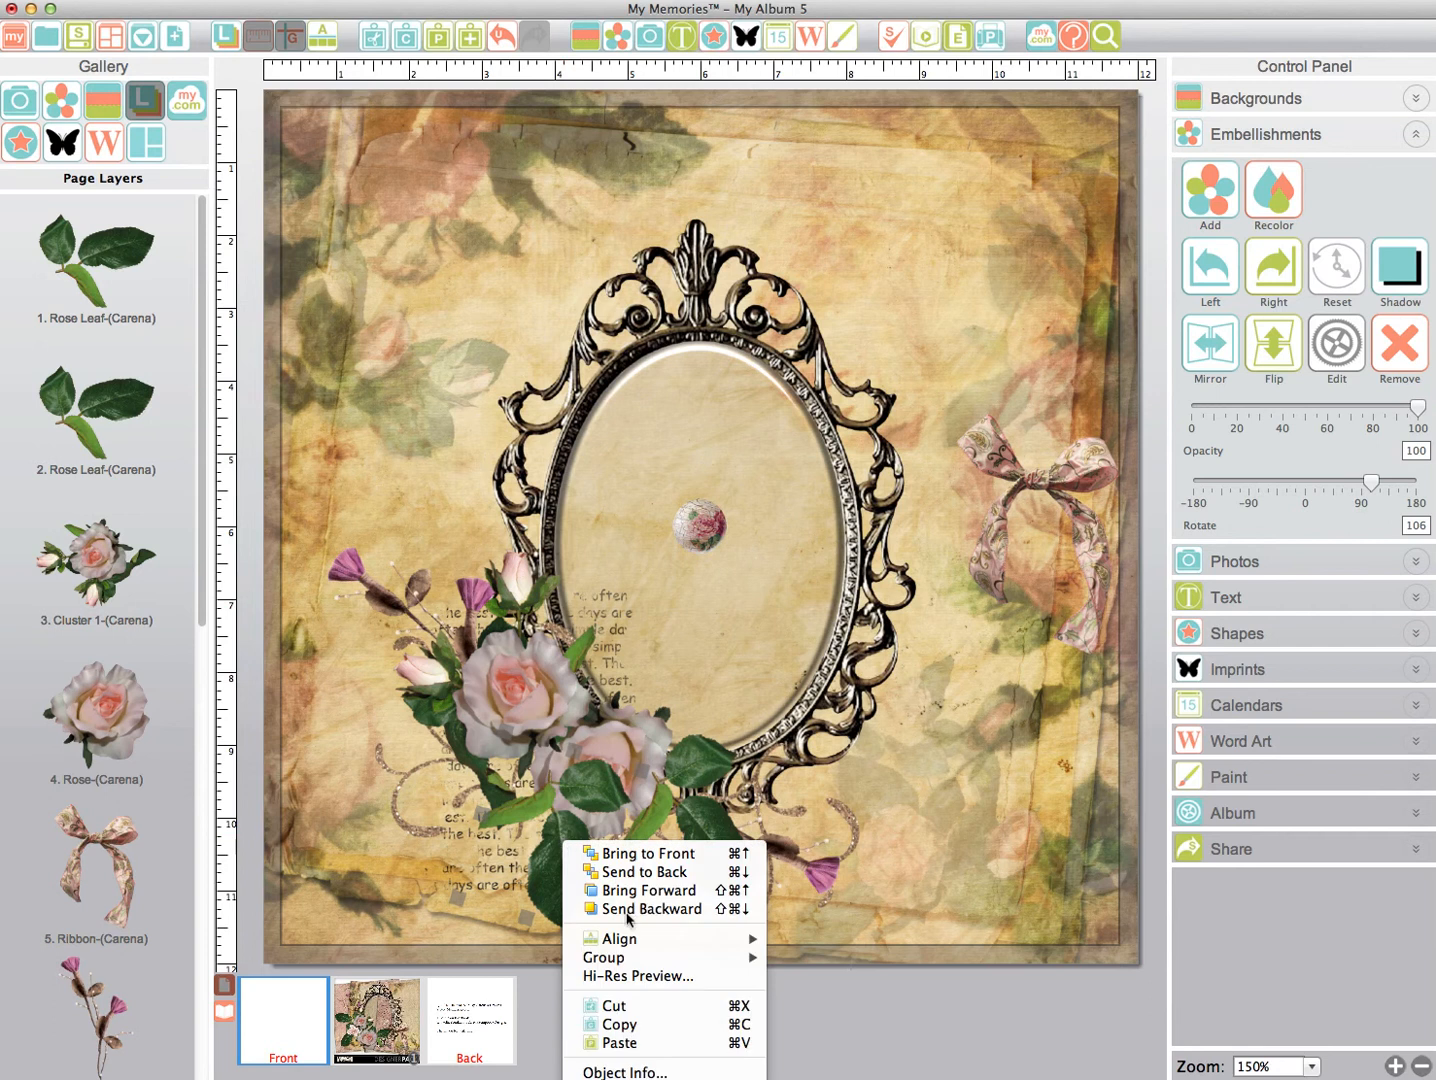
left_click(638, 1043)
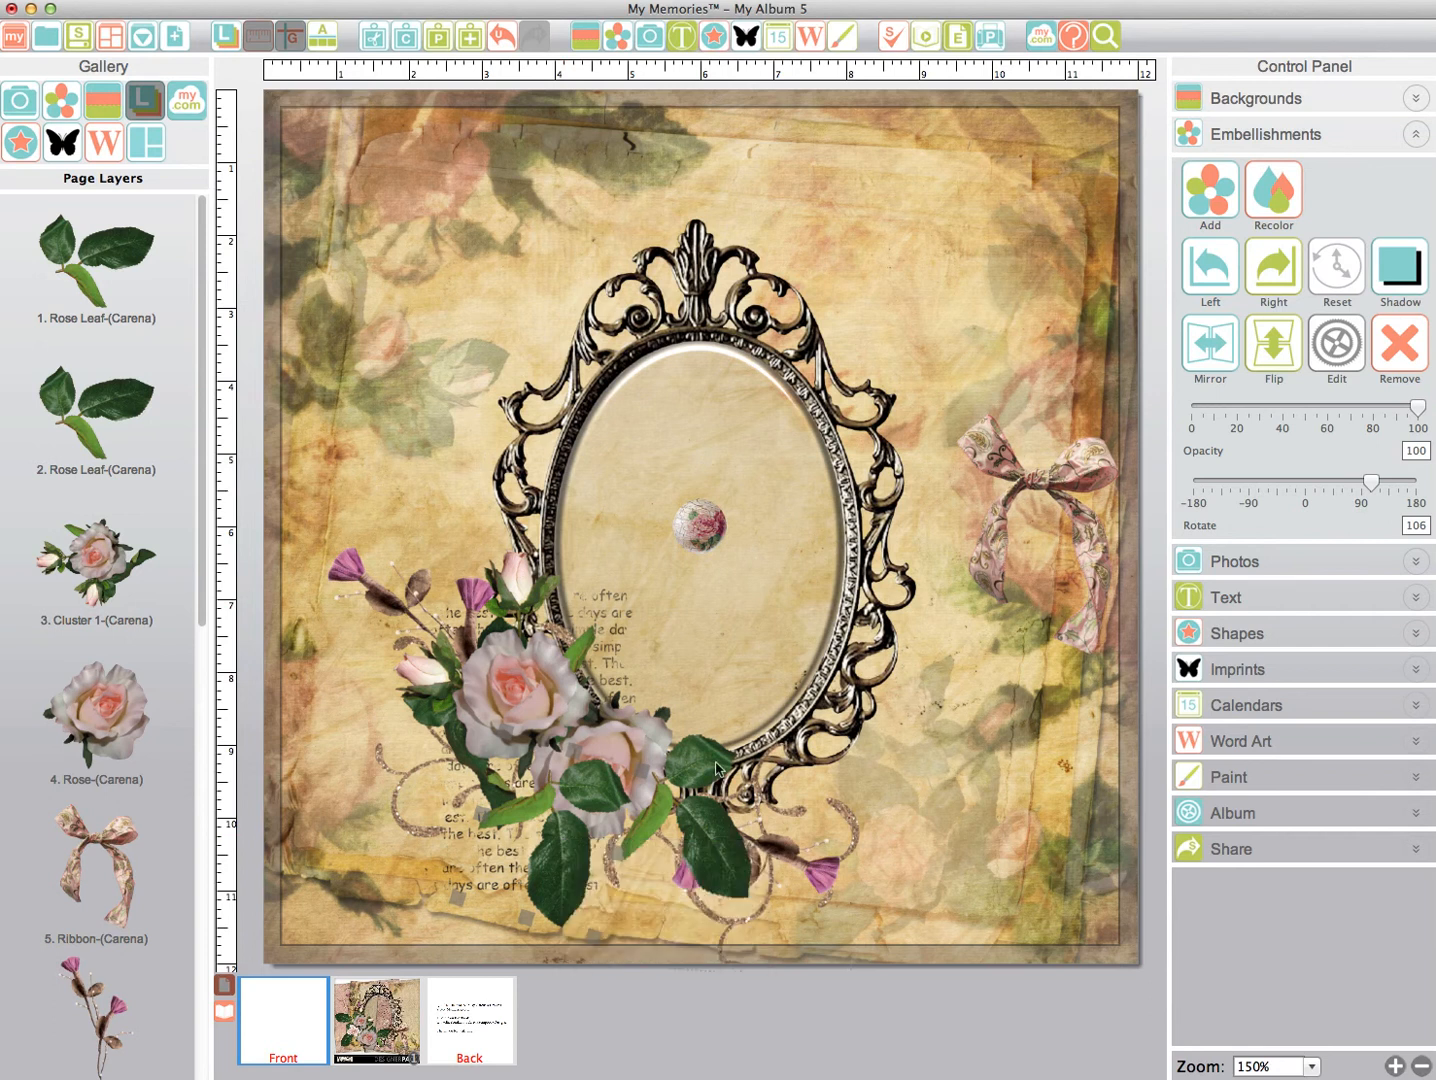
left_click_drag(705, 780, 405, 700)
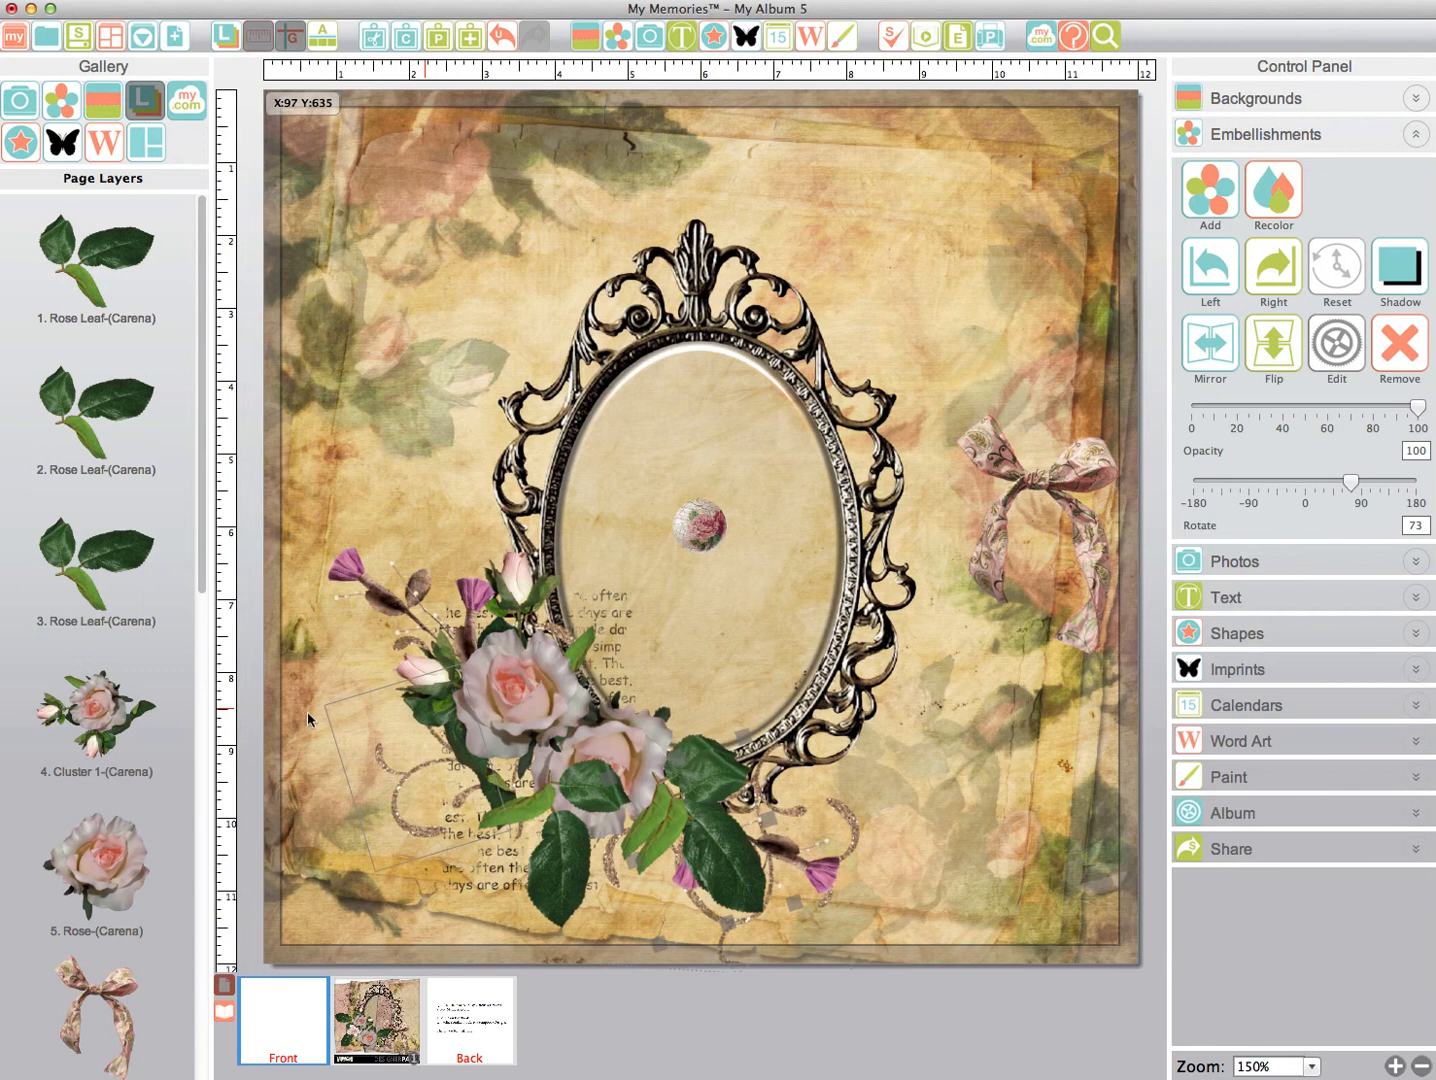
left_click_drag(298, 712, 302, 710)
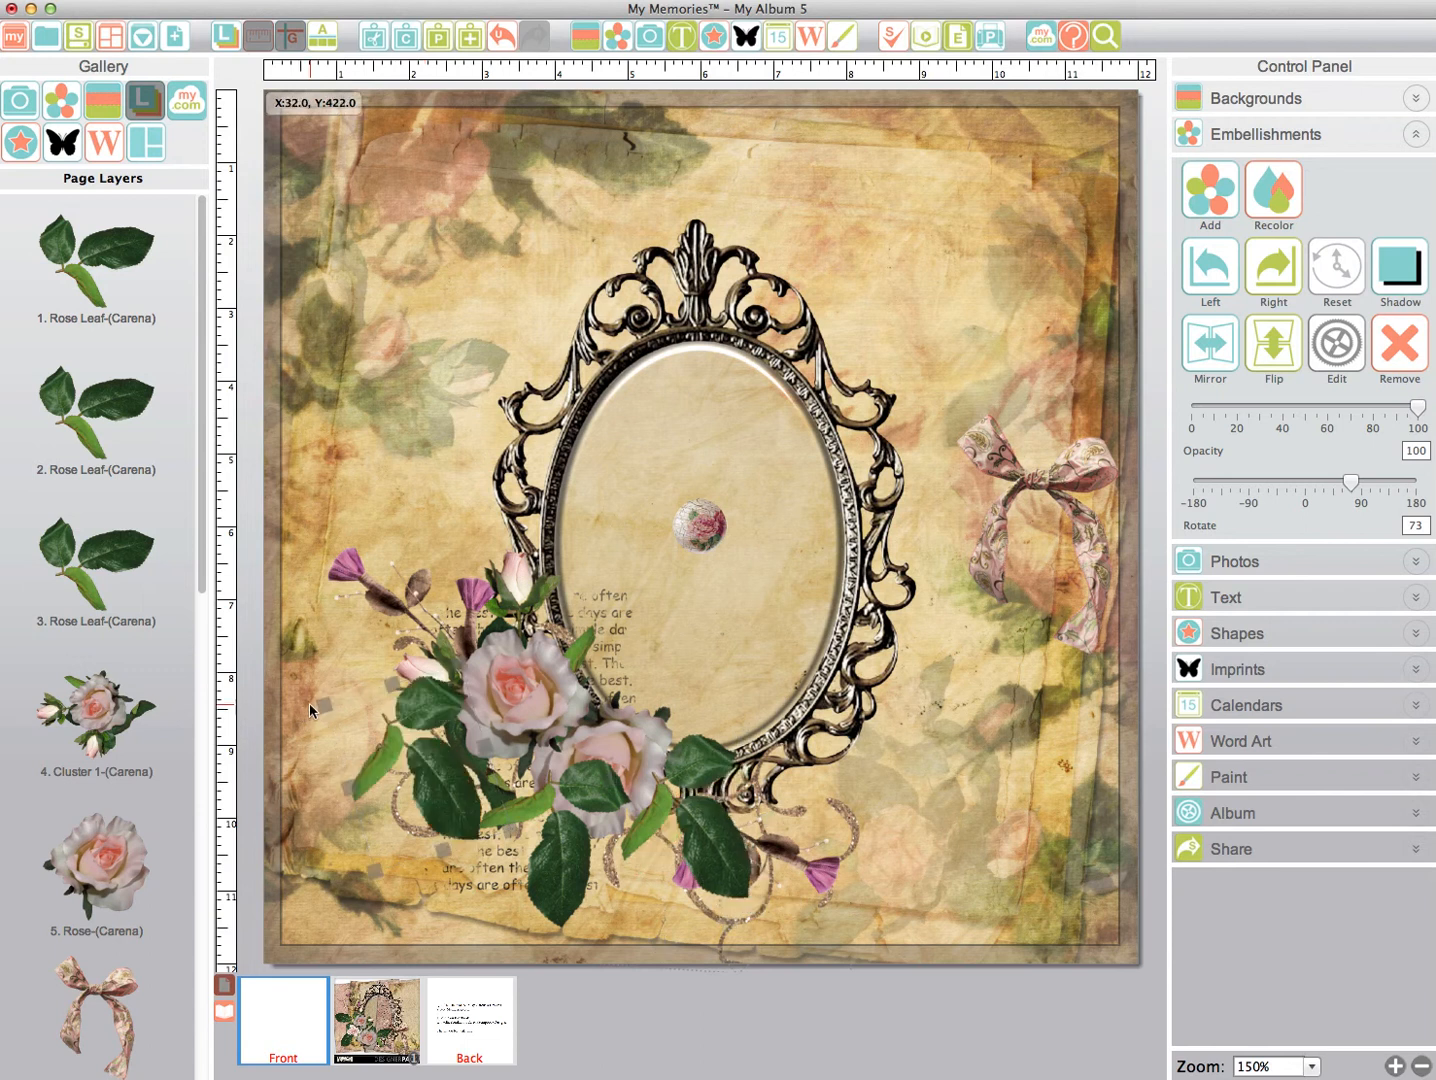
left_click_drag(312, 702, 481, 682)
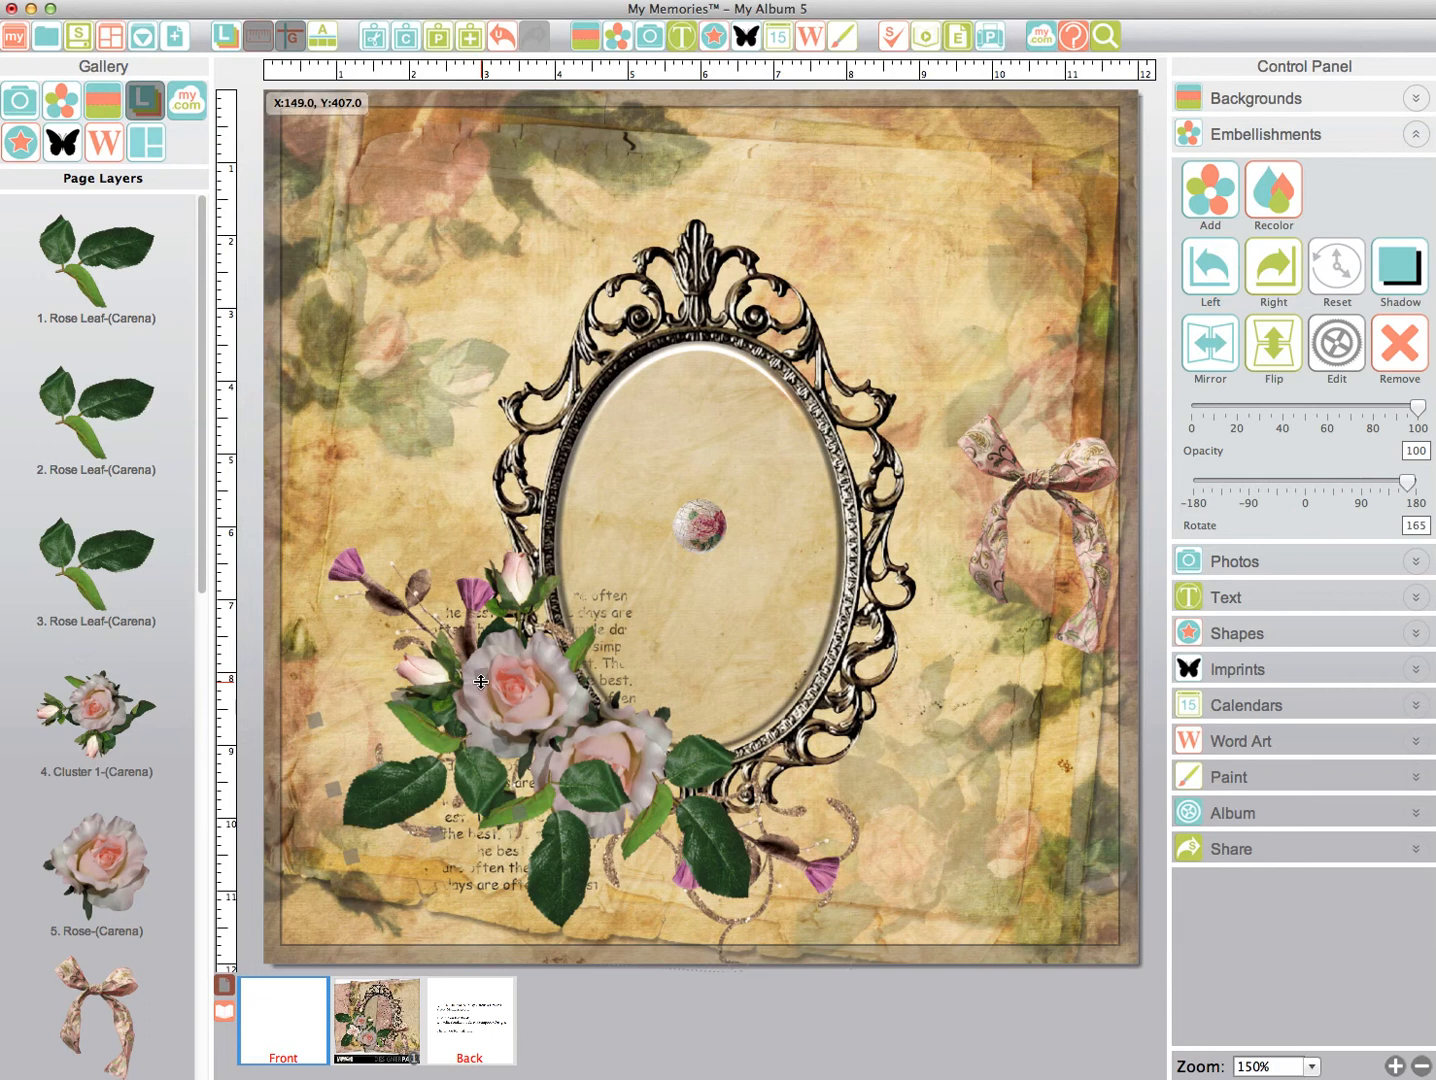
- Paste a fourth rose leaf, rotate it to about -100 degrees, and place it at the upper left of the rose cluster
right_click(365, 660)
left_click(322, 631)
right_click(310, 625)
left_click(375, 647)
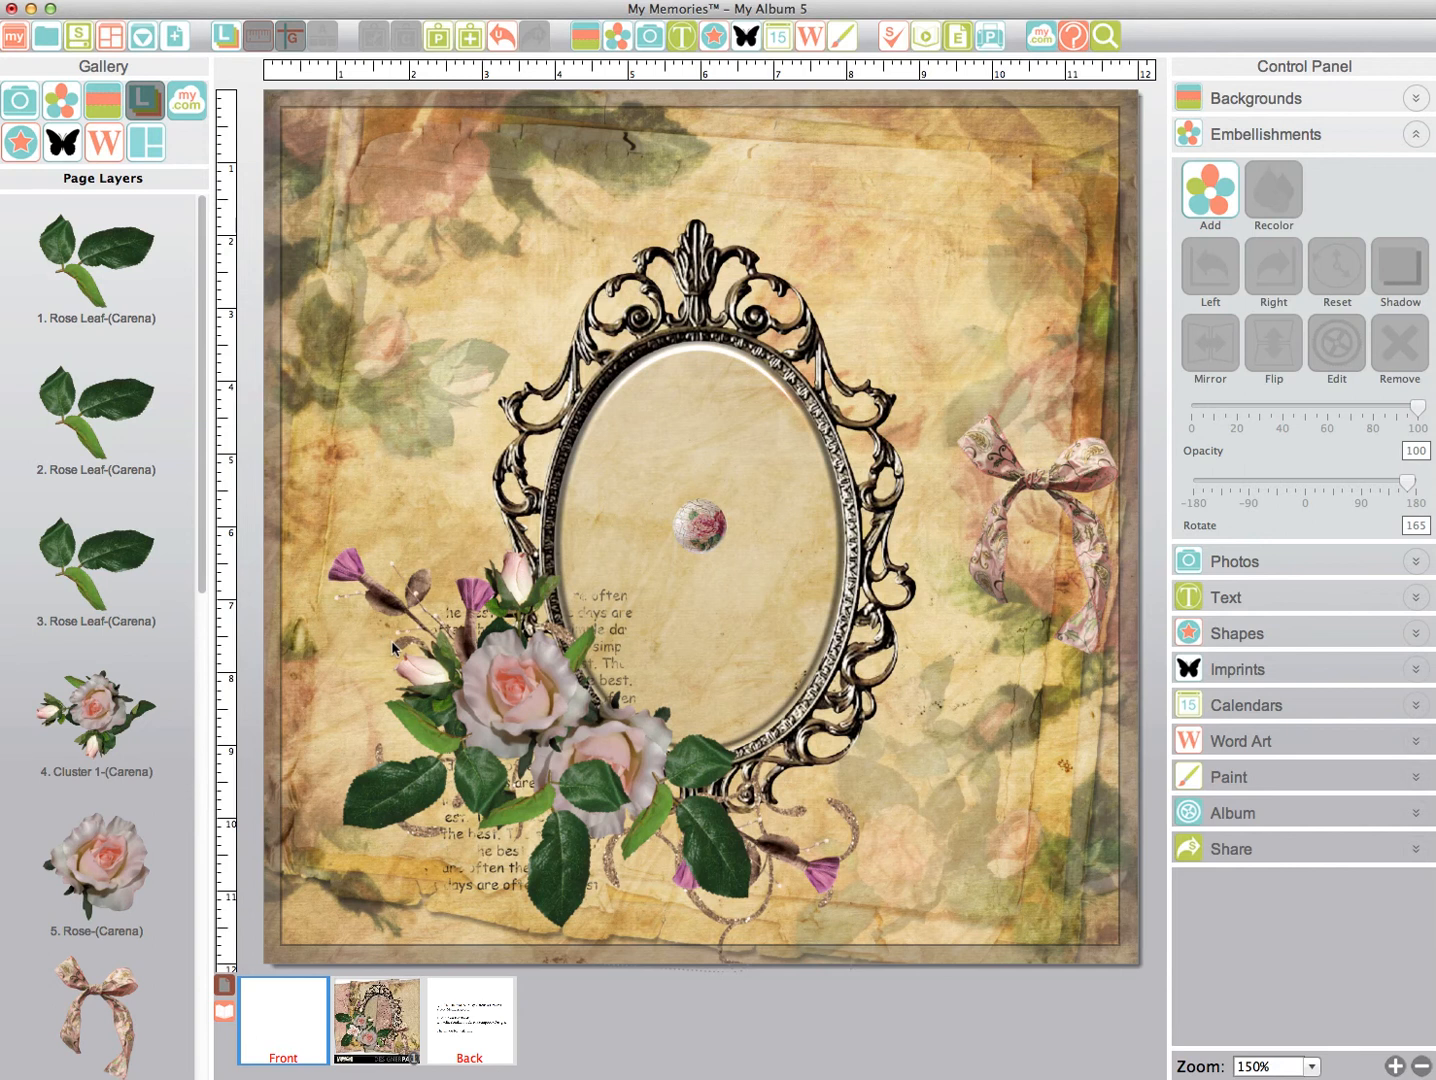
left_click_drag(669, 793, 392, 537)
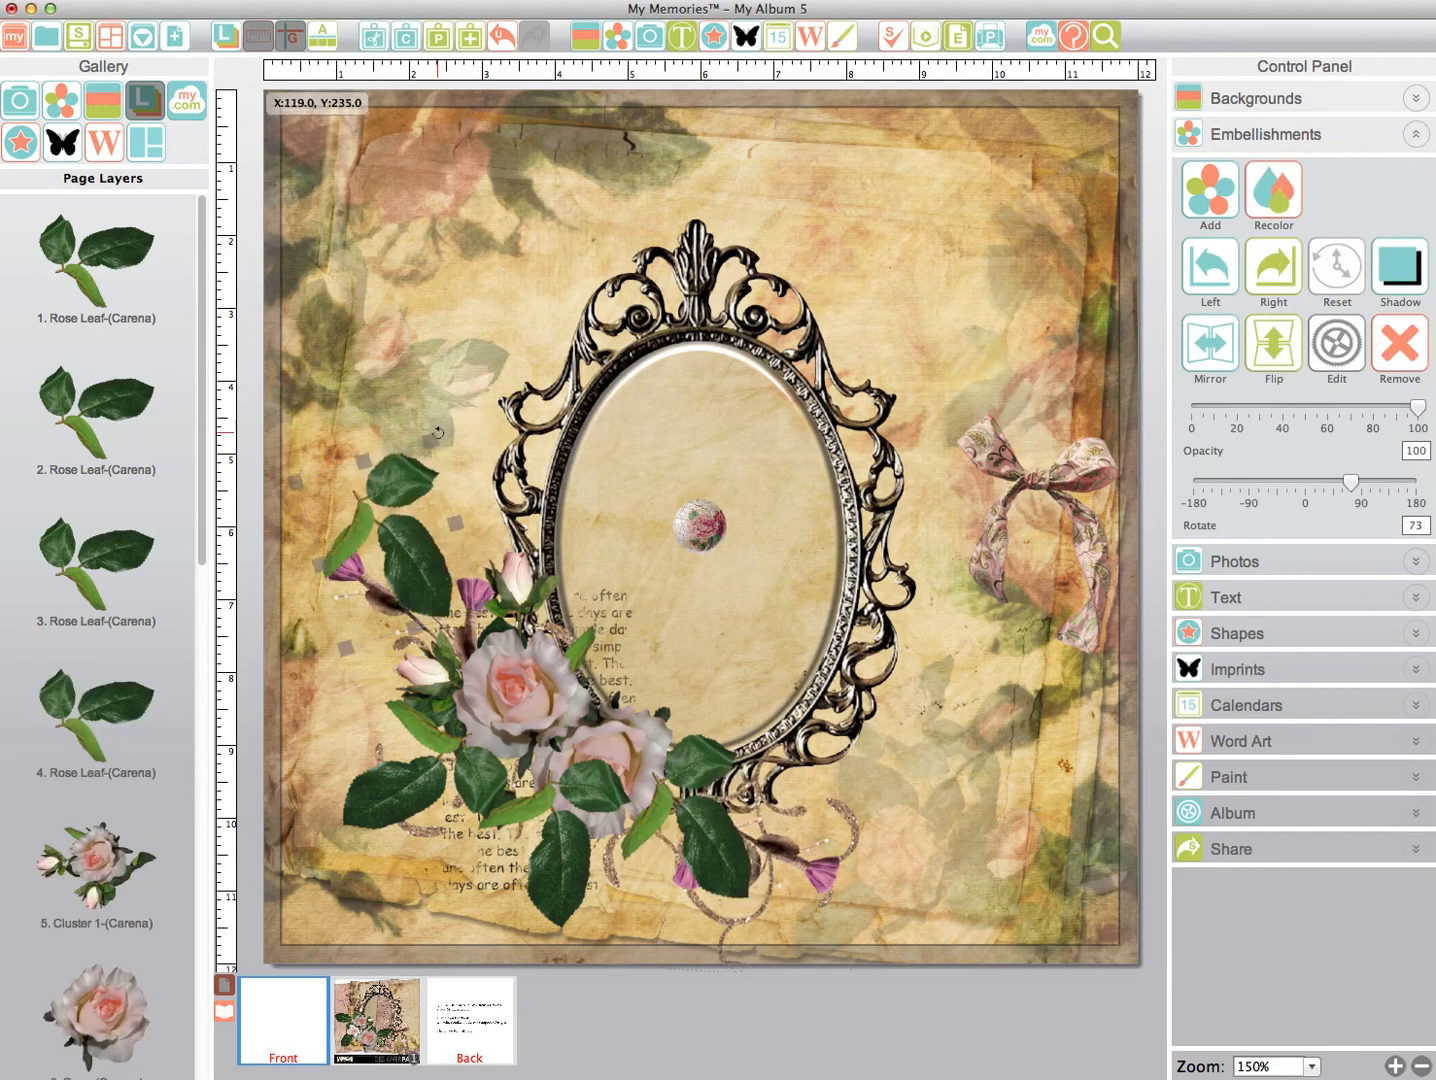
left_click_drag(438, 432, 417, 660)
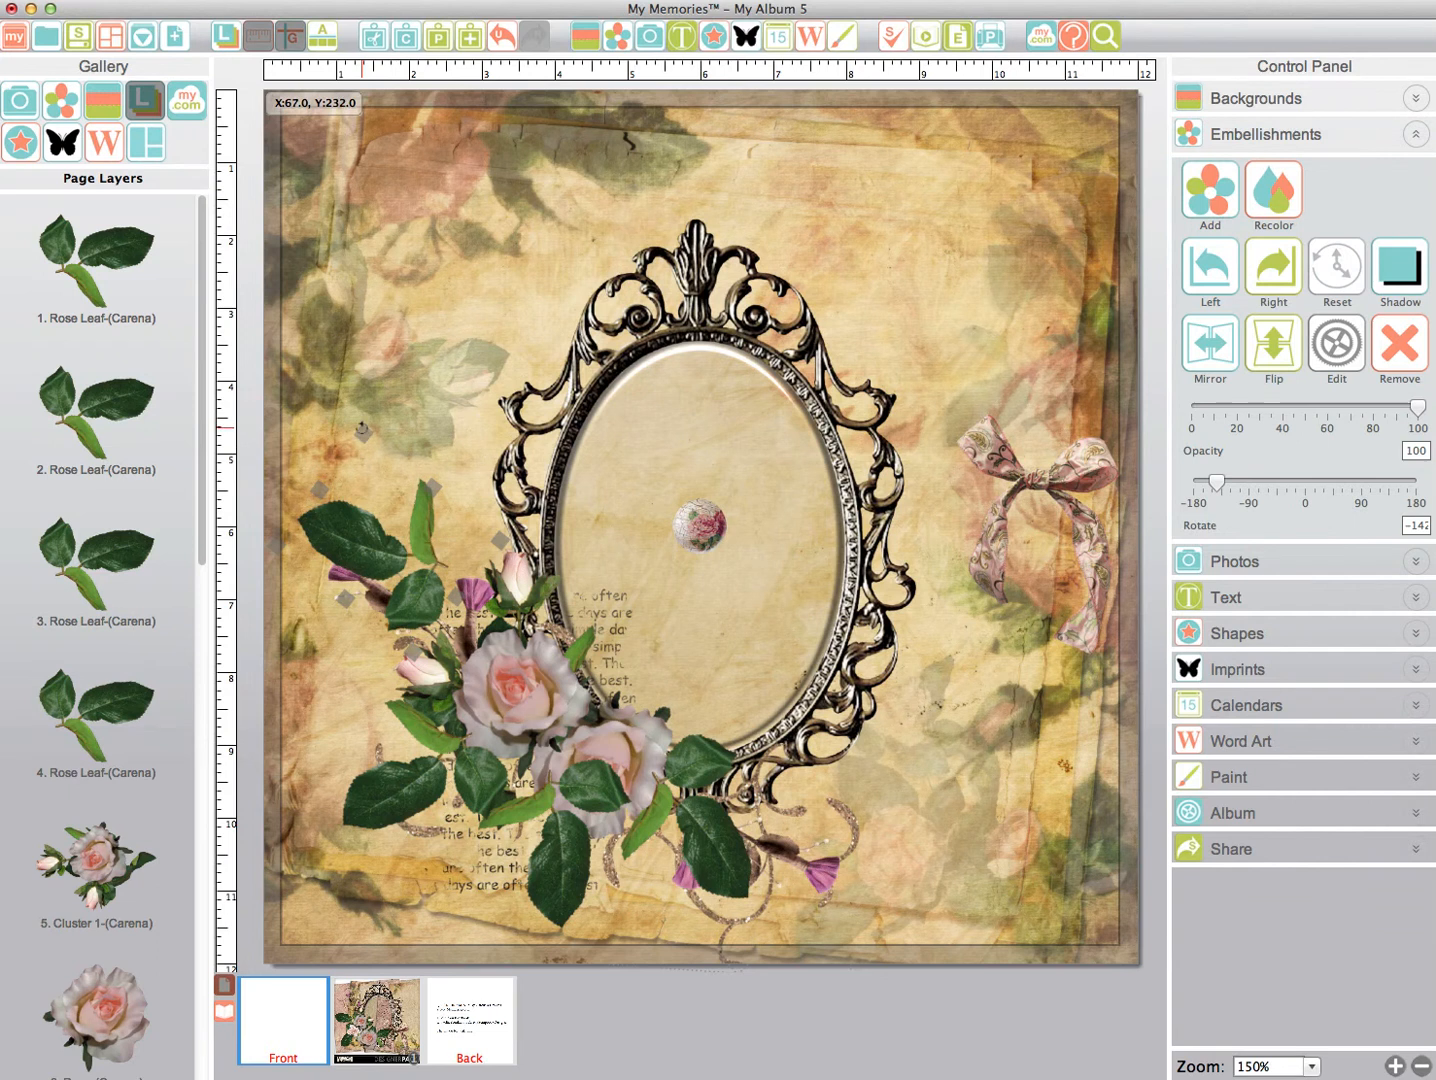
left_click_drag(362, 432, 432, 453)
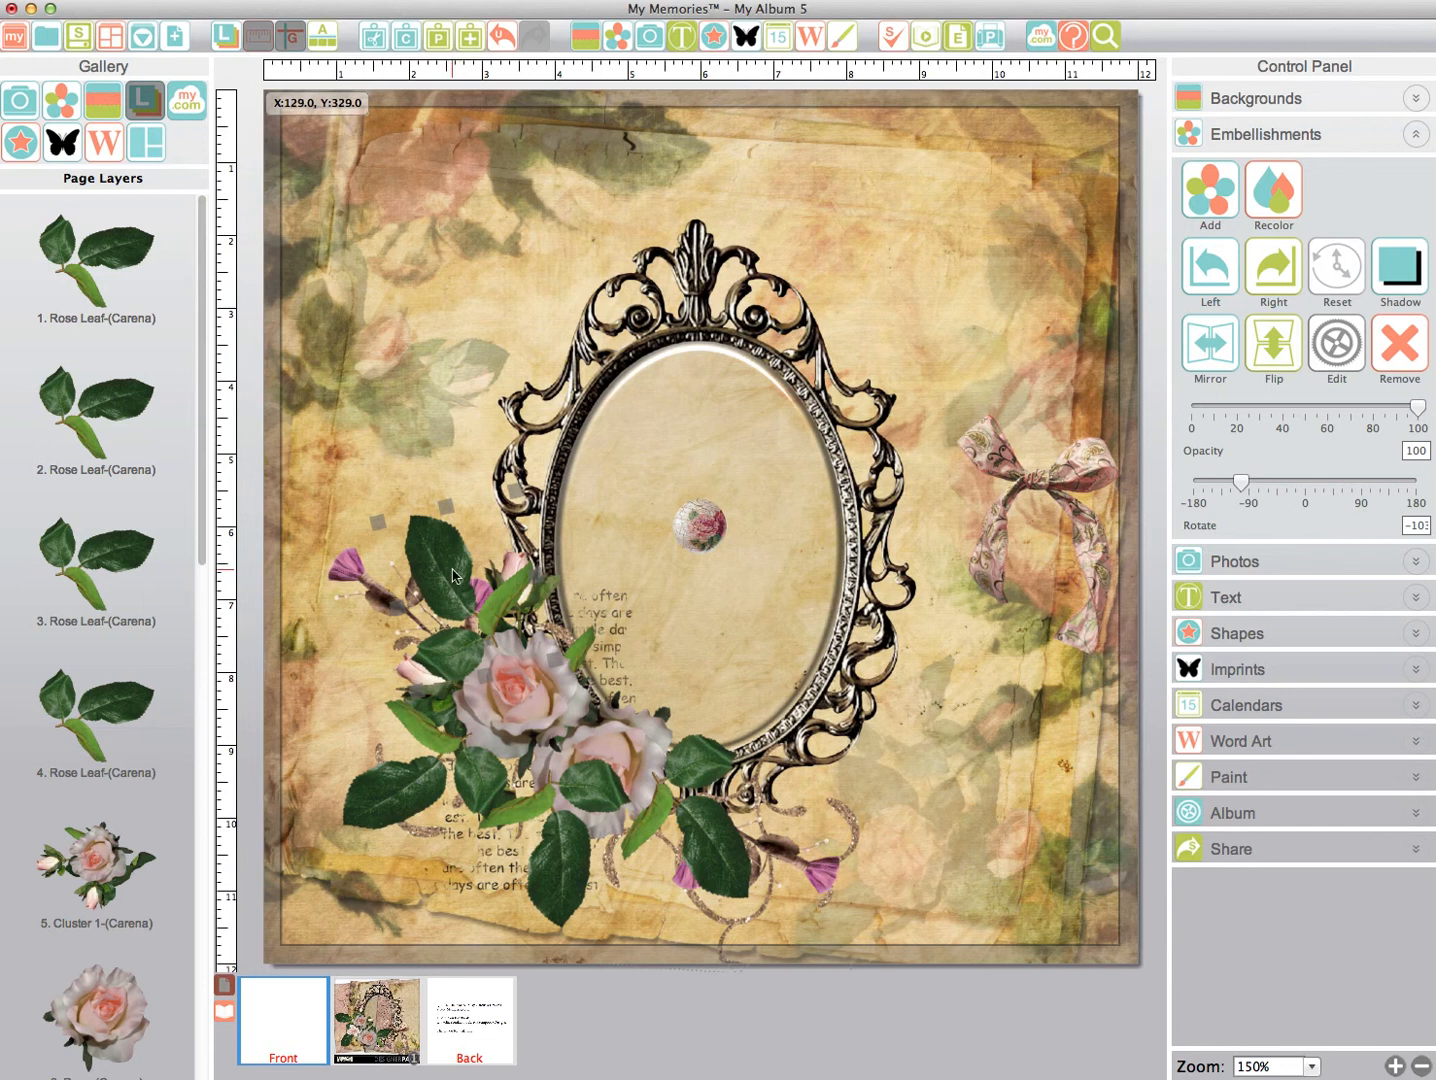
- Select all four rose leaves around the roses and group them into one object
left_click(388, 791)
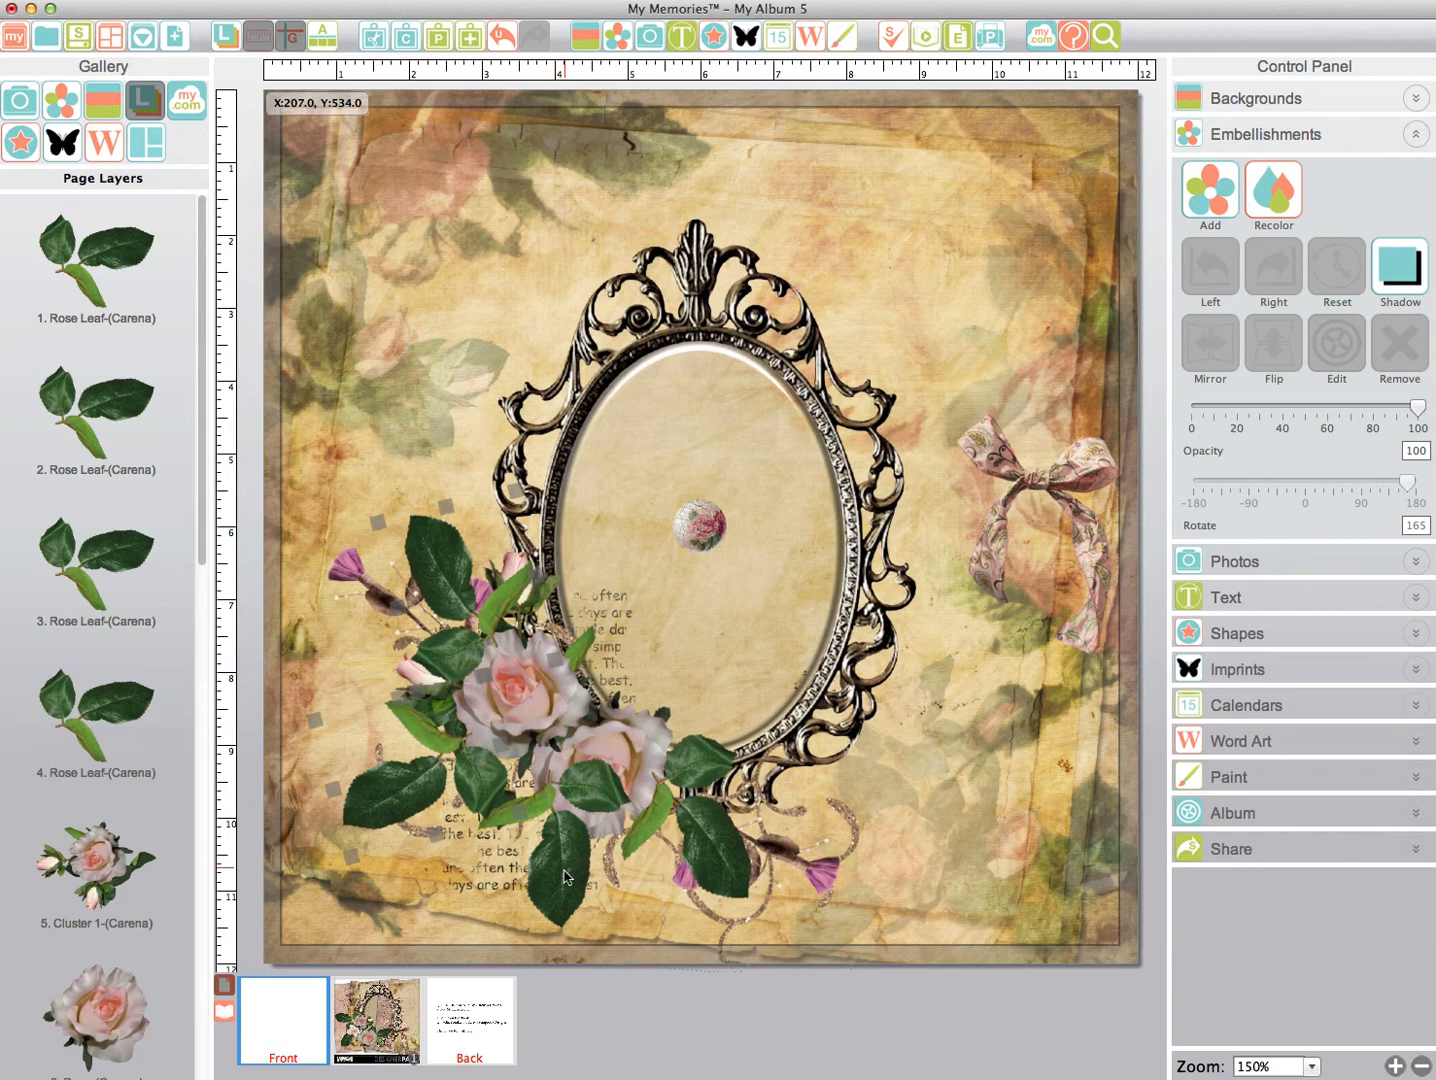
left_click_drag(698, 857, 714, 857)
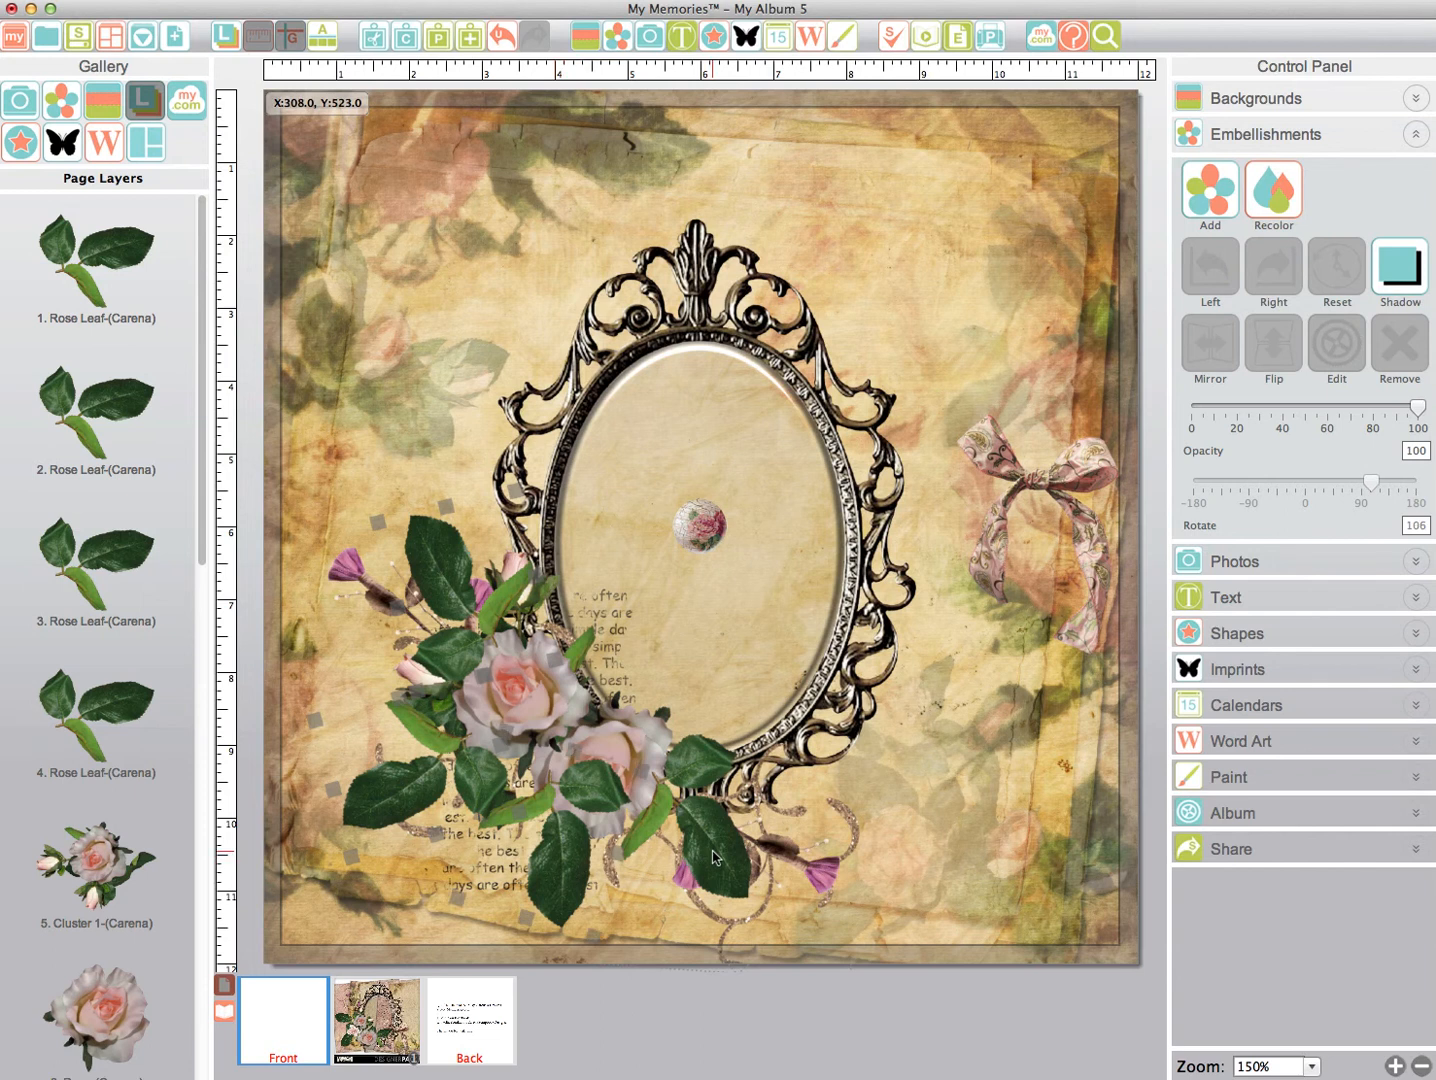
left_click(713, 857, "shift")
right_click(714, 857)
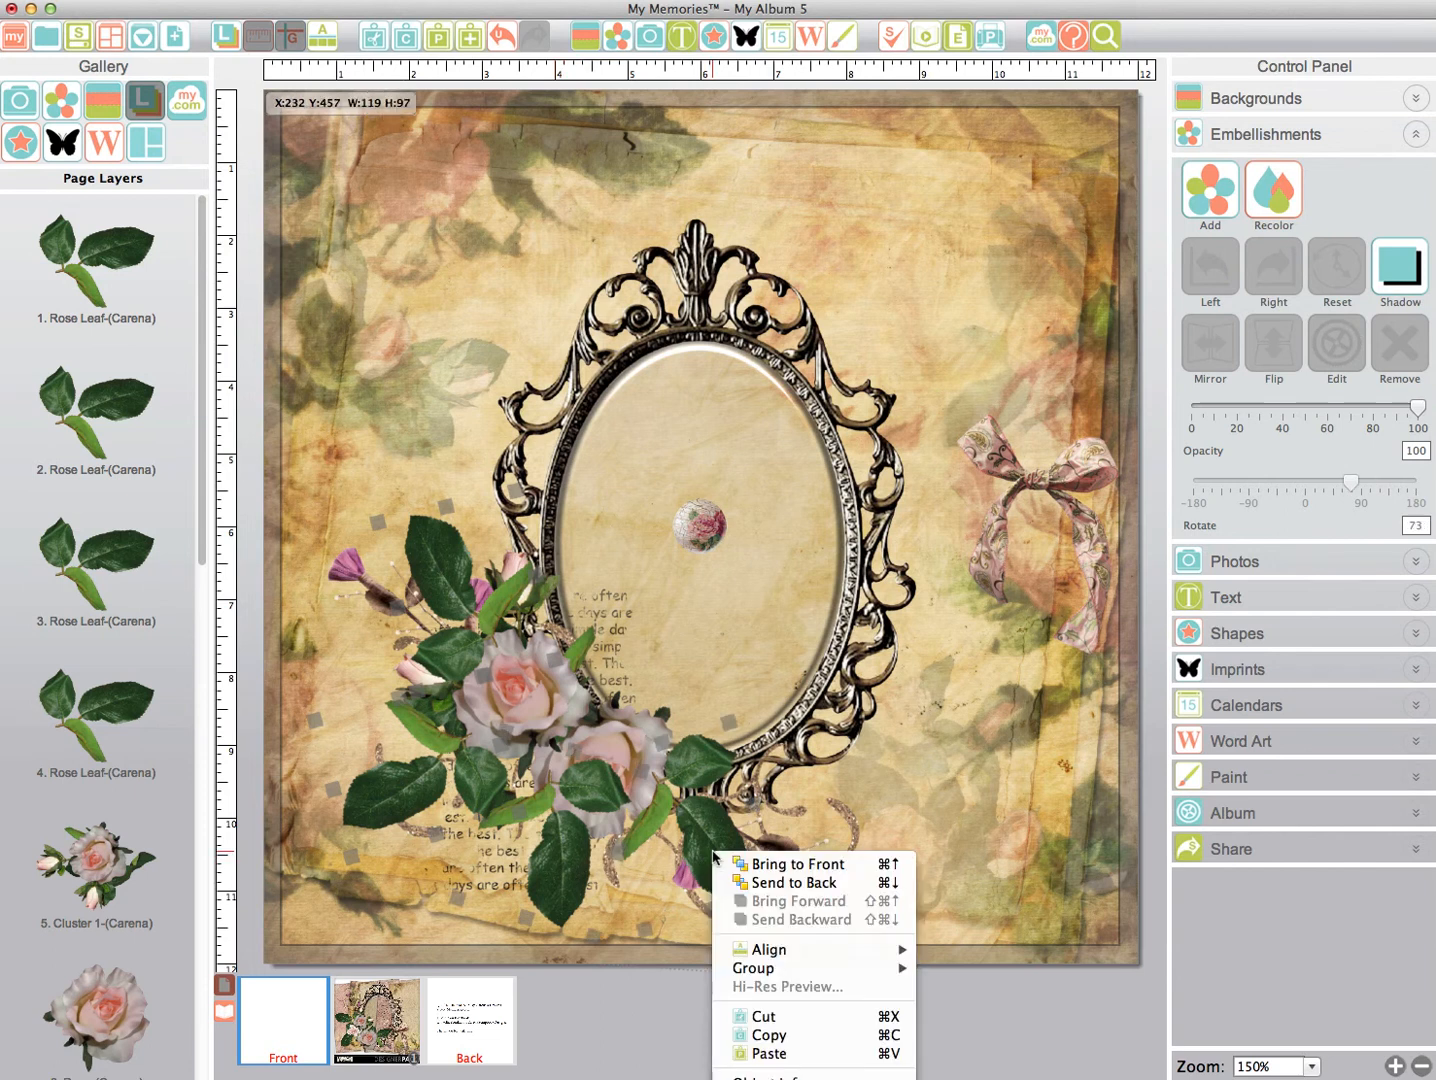
mouse_move(799, 949)
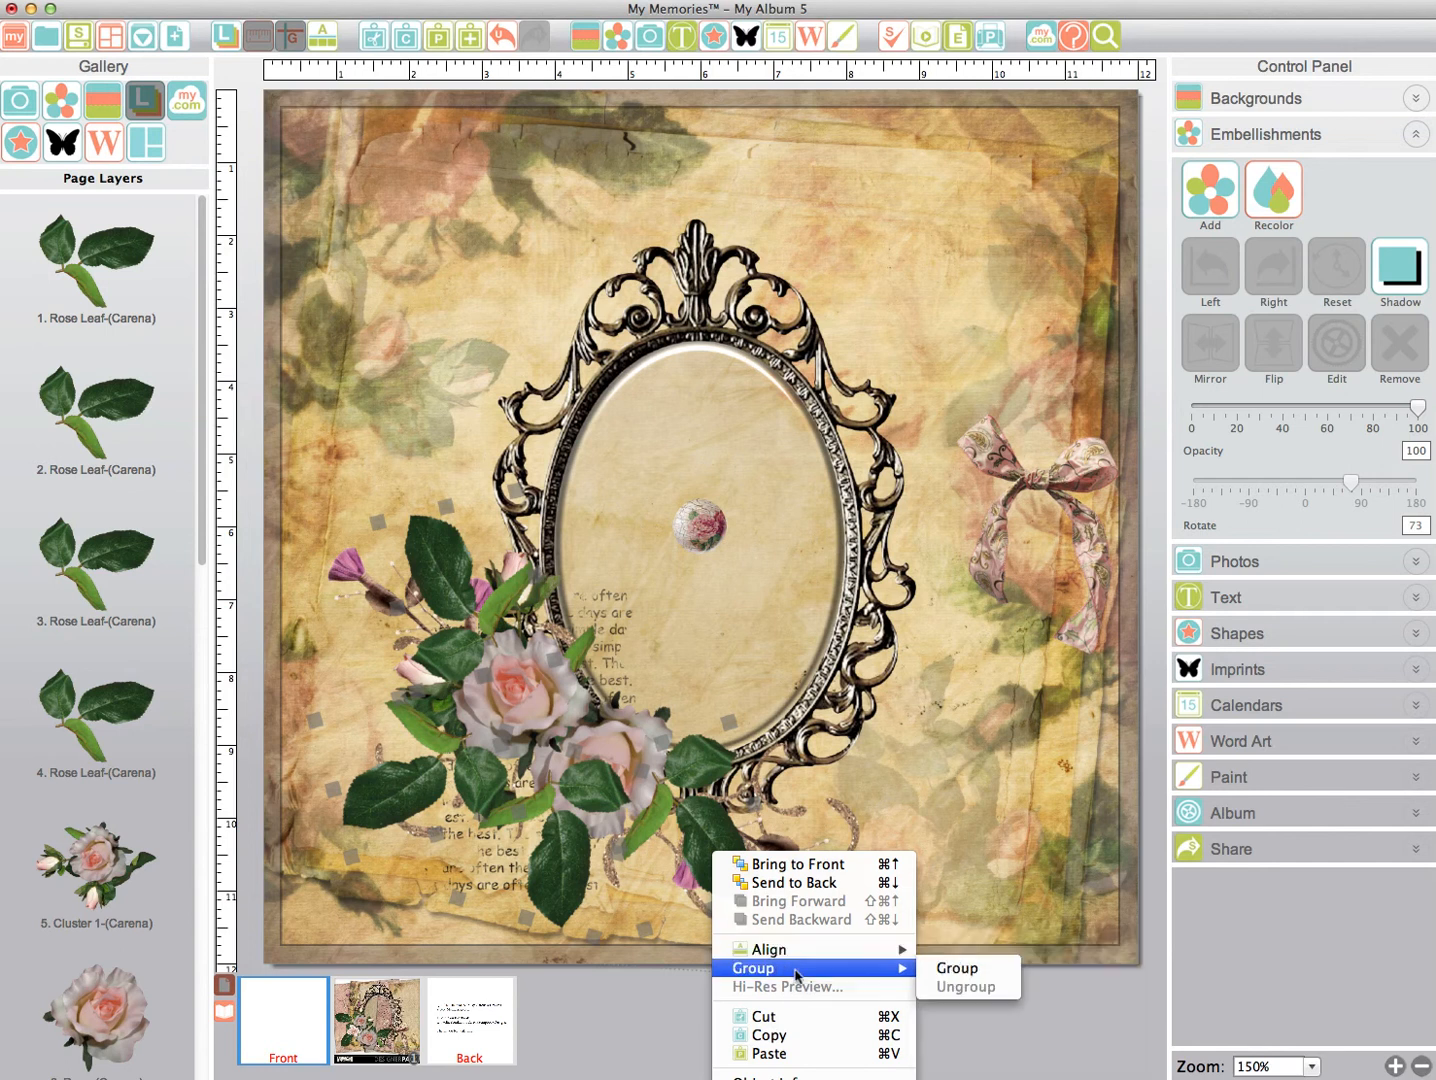
left_click(962, 966)
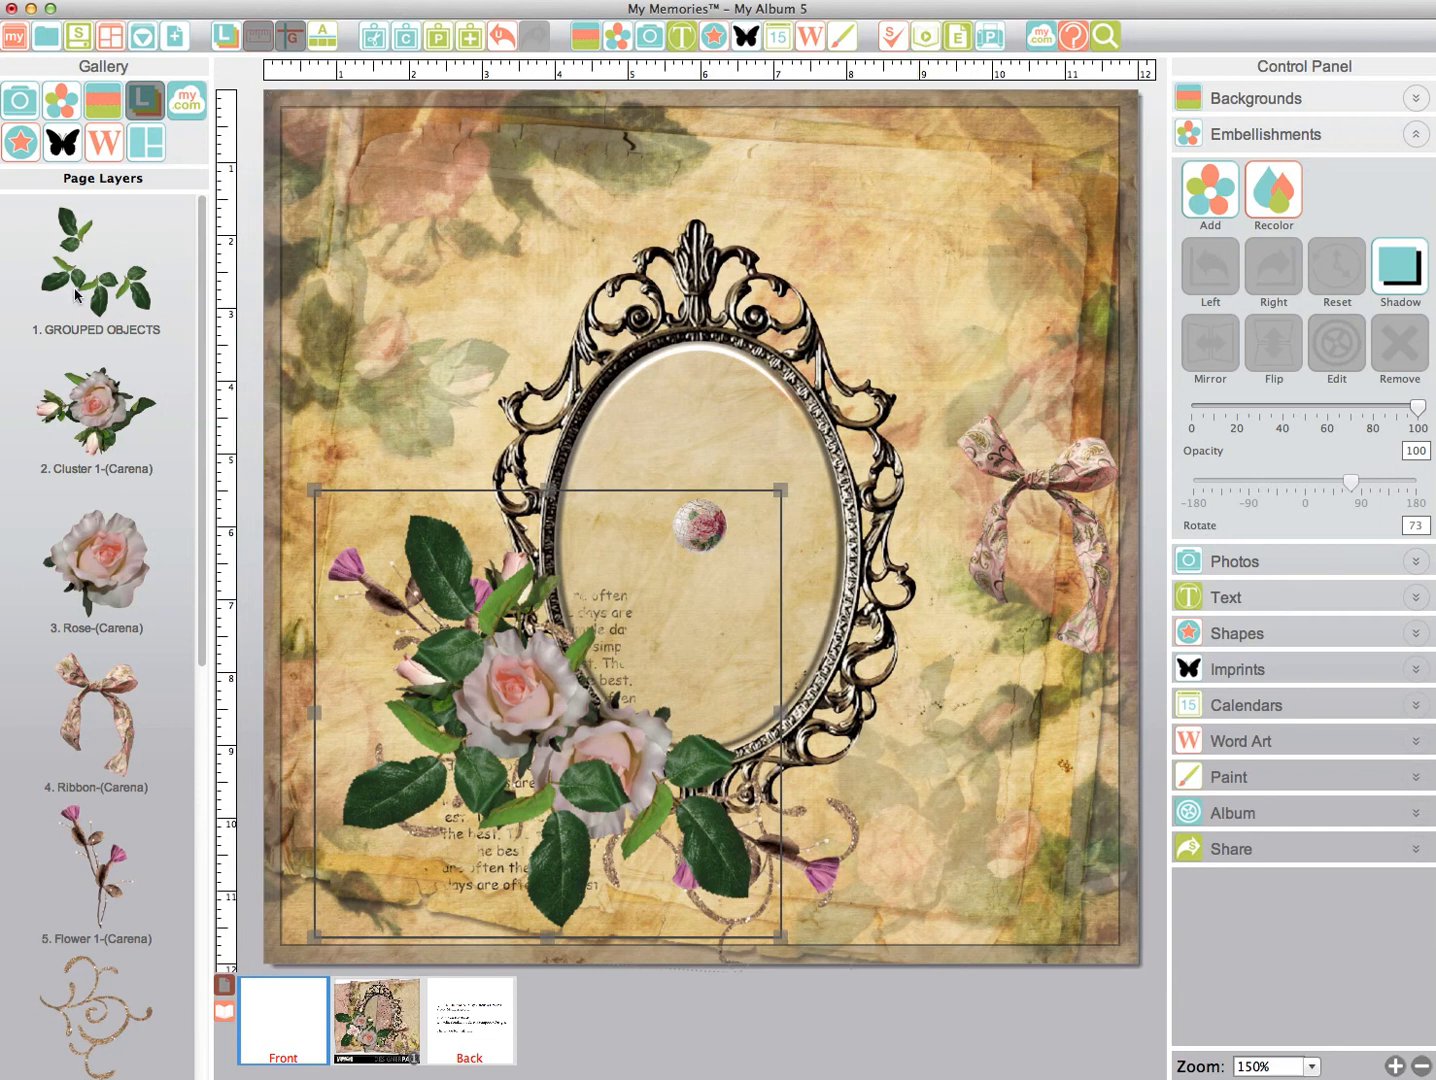
- Move the grouped leaves' layer directly beneath both flower stem layers, and bring the button's layer to the top of the stack
left_click_drag(101, 287, 124, 1027)
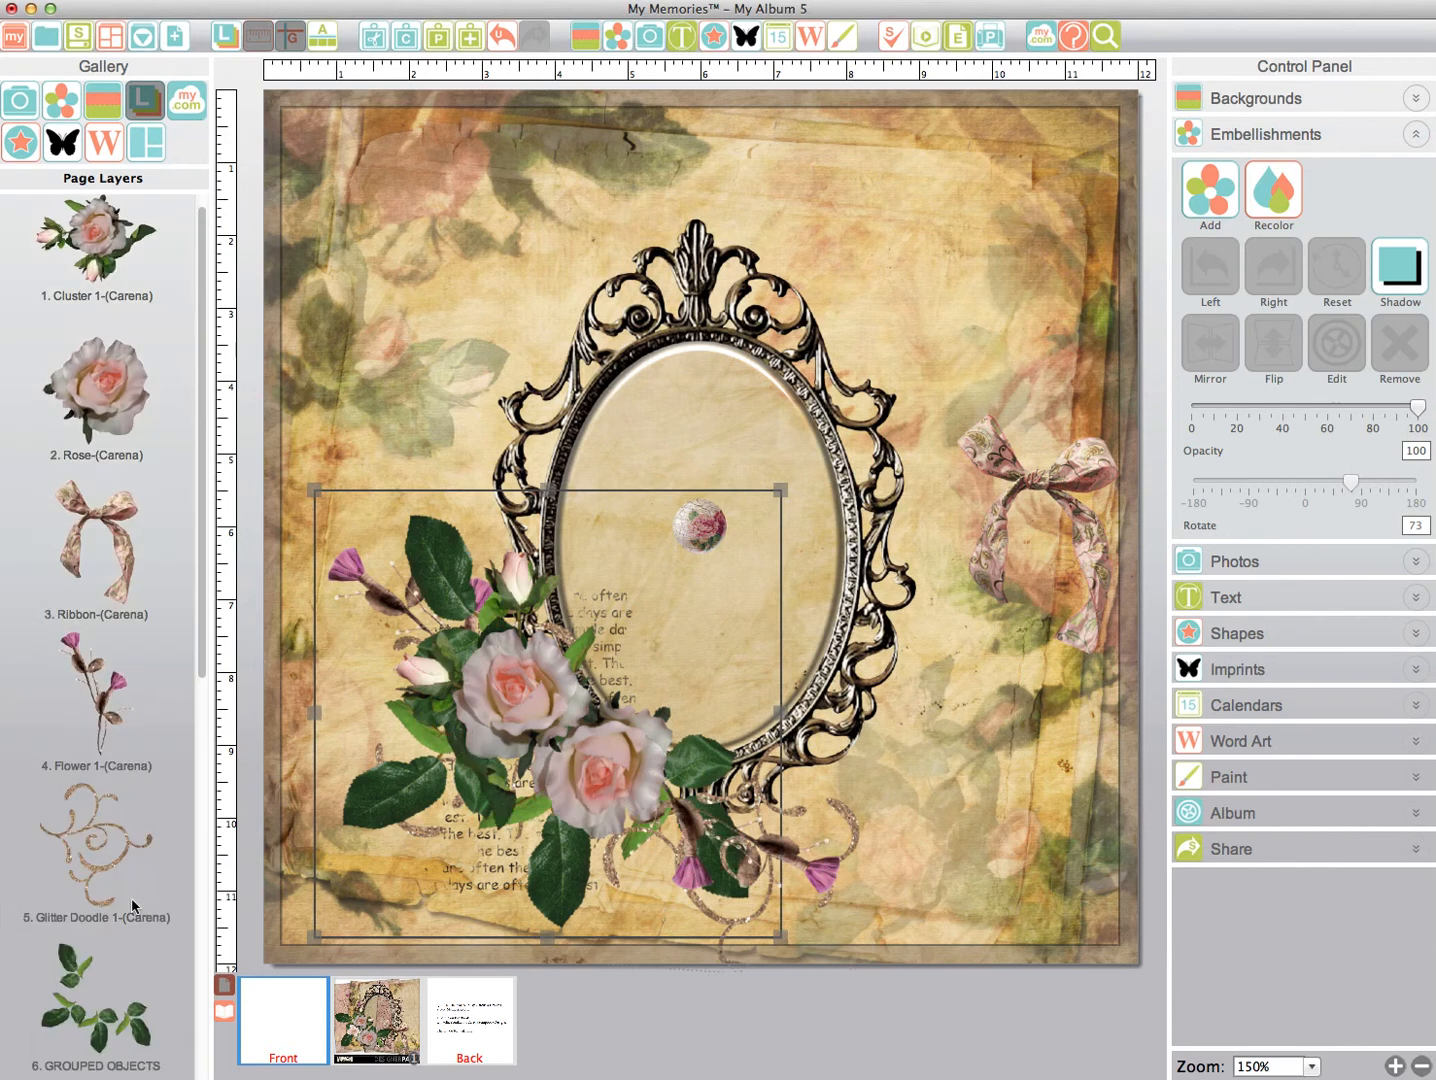
left_click_drag(206, 685, 205, 874)
mouse_move(97, 467)
left_mouse_down()
mouse_move(114, 434)
mouse_move(114, 634)
mouse_move(105, 555)
left_mouse_up()
mouse_move(100, 820)
left_mouse_down()
mouse_move(112, 420)
mouse_move(112, 474)
mouse_move(187, 497)
mouse_move(202, 545)
mouse_move(205, 773)
mouse_move(212, 561)
mouse_move(217, 745)
left_mouse_up()
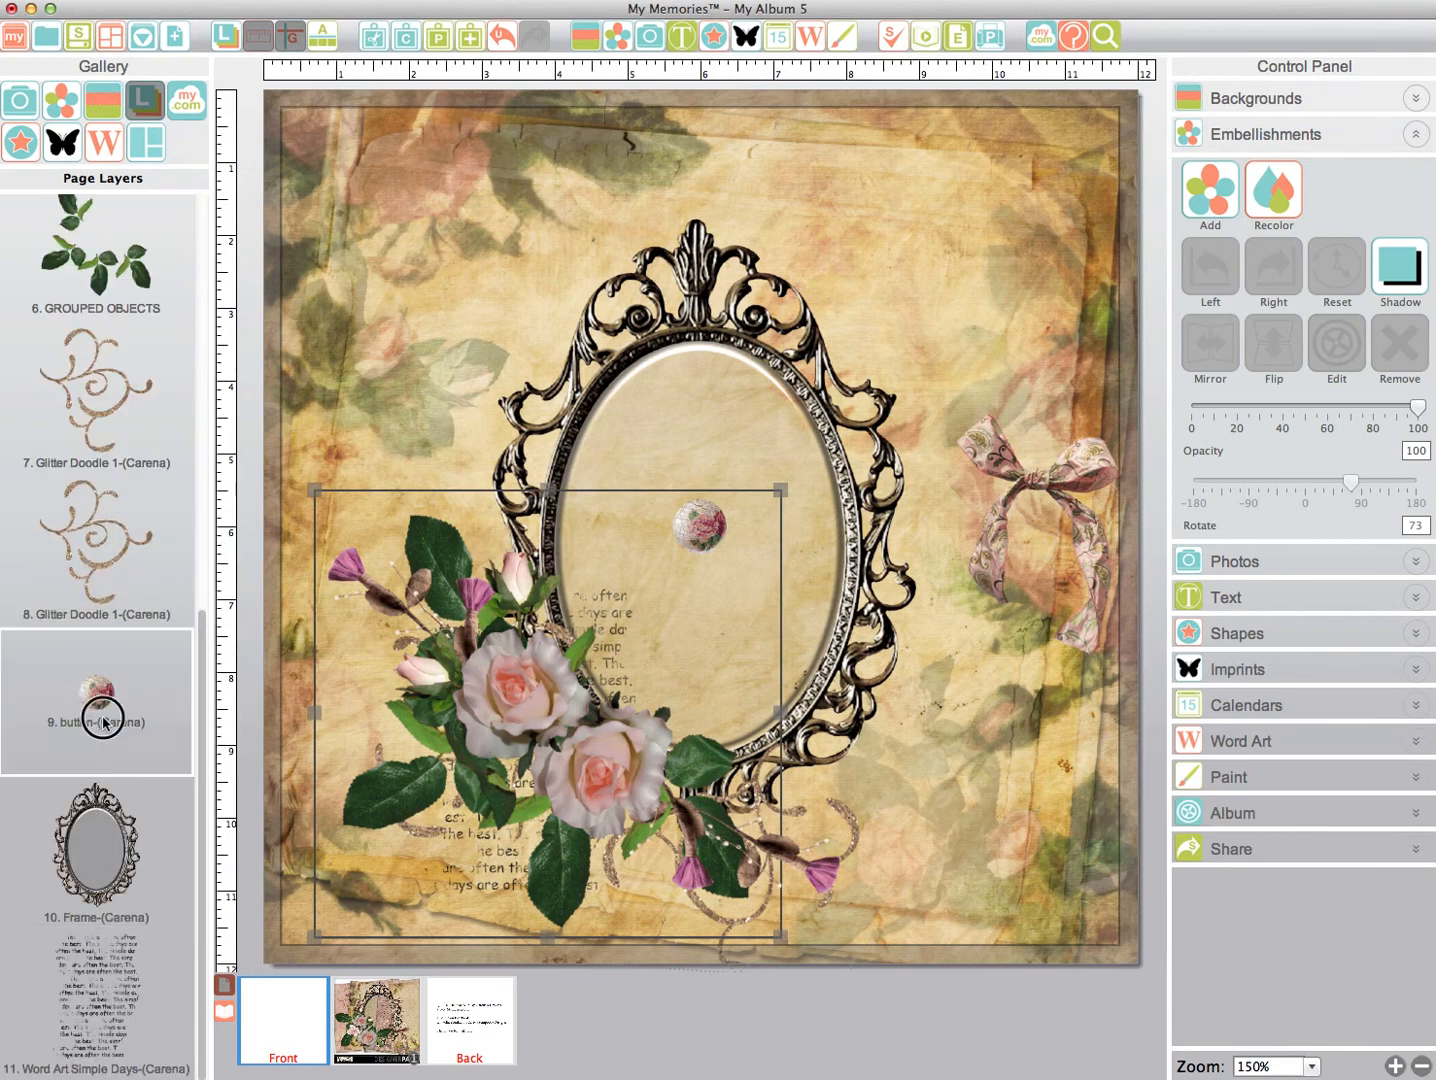
left_click_drag(127, 706, 135, 197)
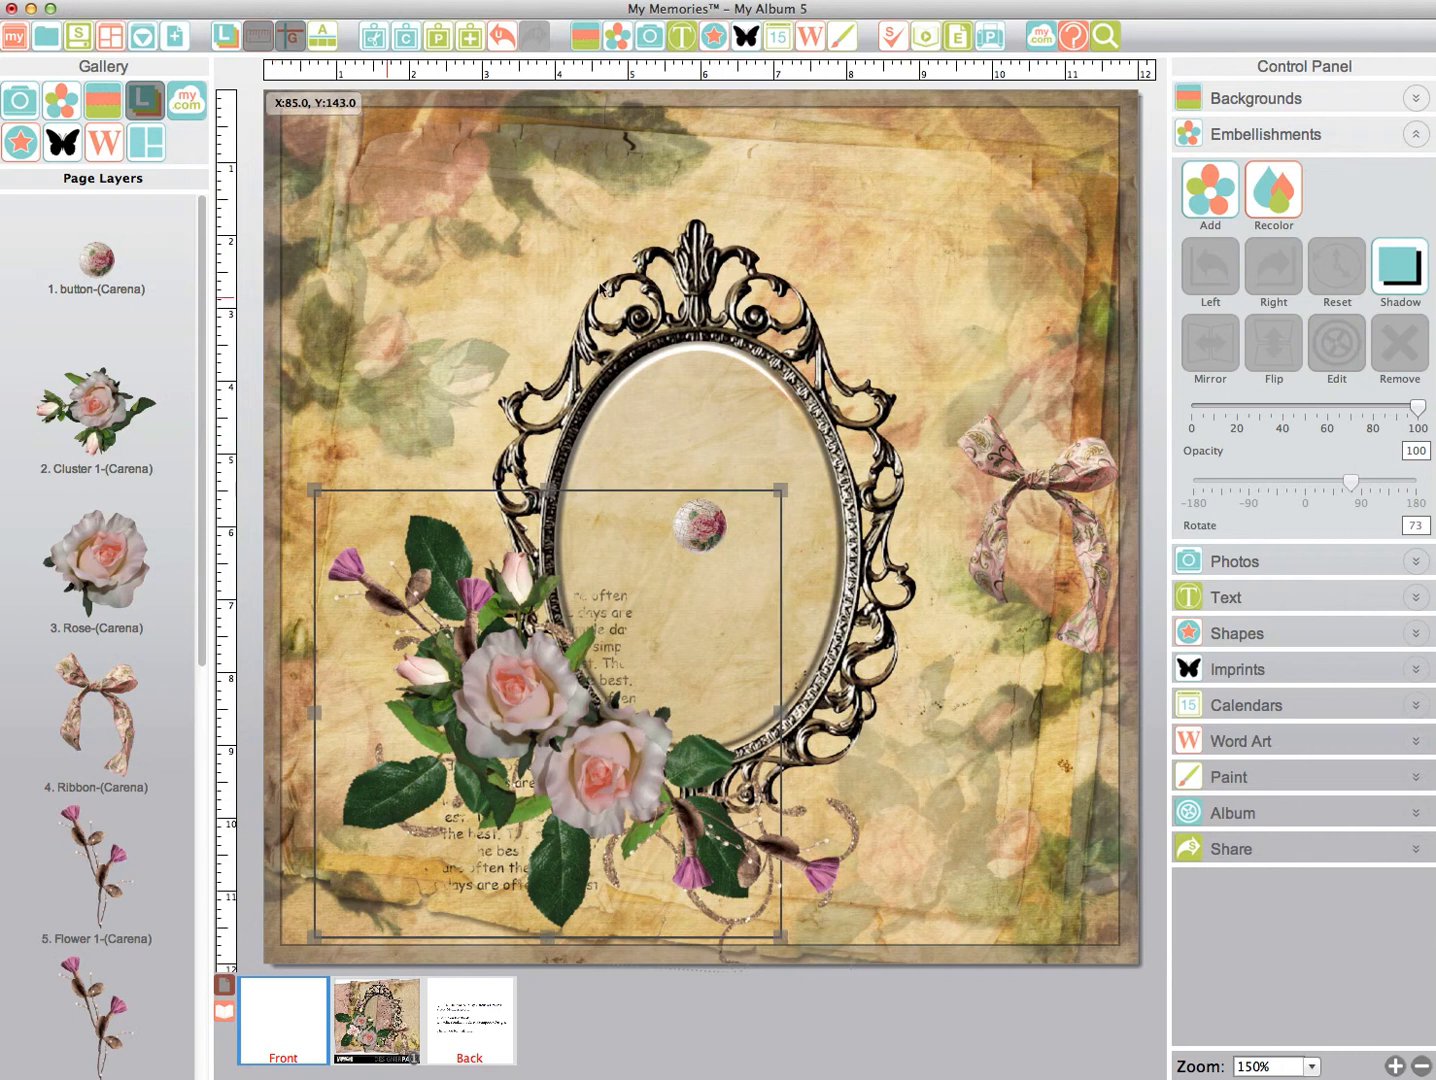
left_click(975, 272)
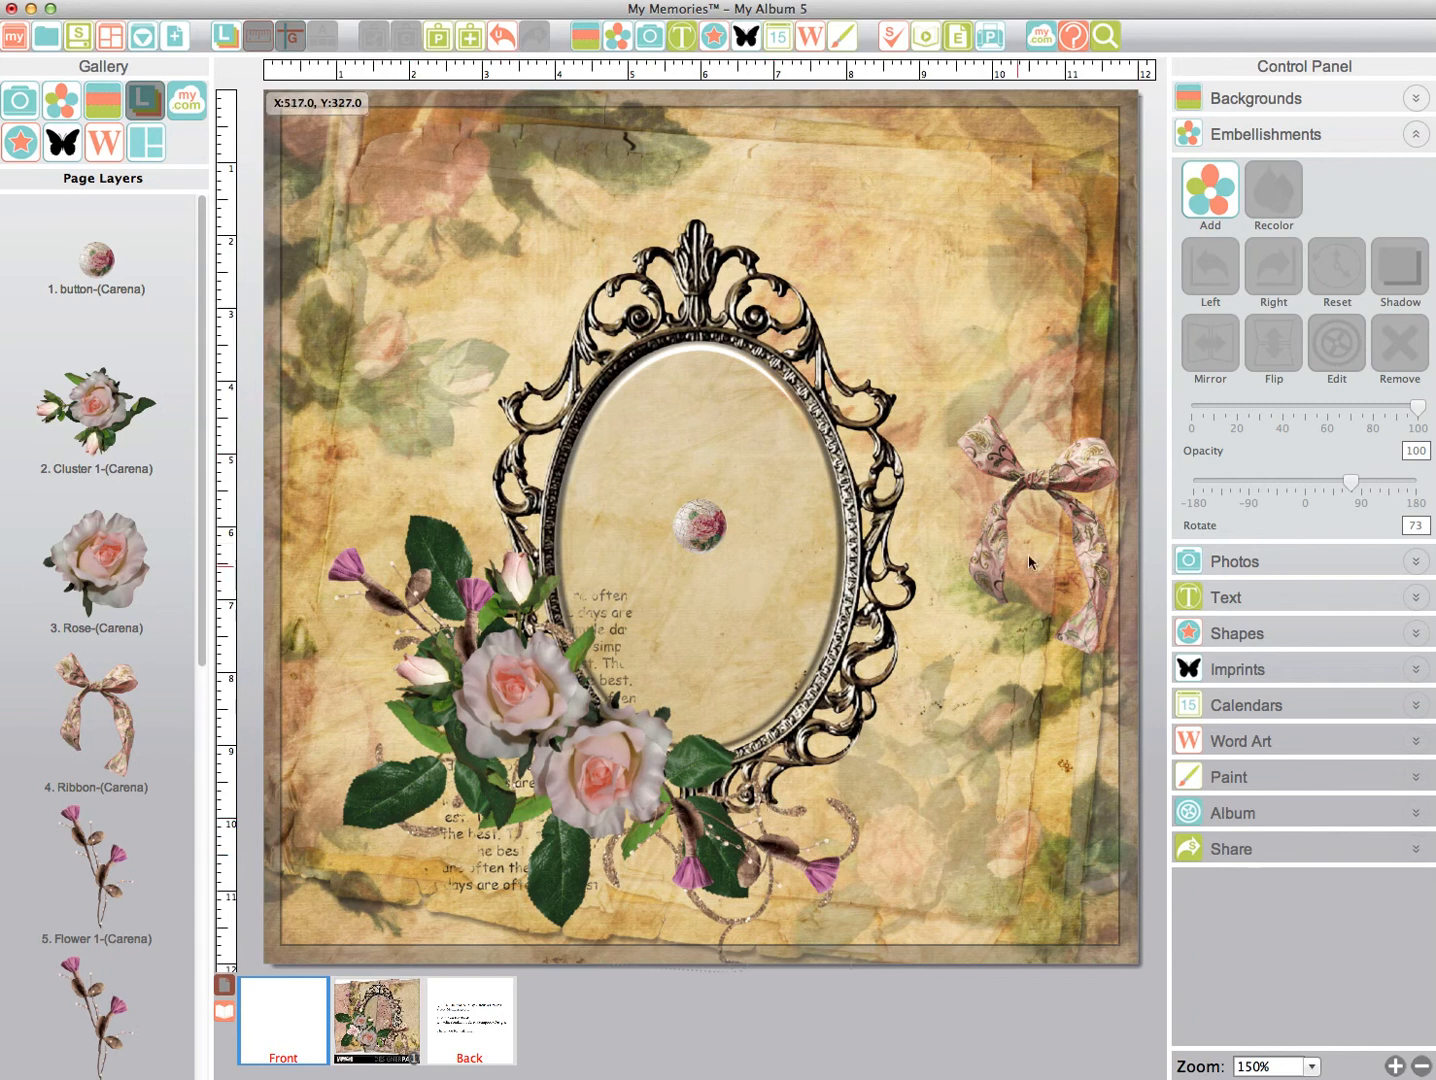
- Place the ribbon bow on the frame's bottom edge beside the single rose and rotate it to -23 degrees
left_click_drag(1087, 474, 808, 740)
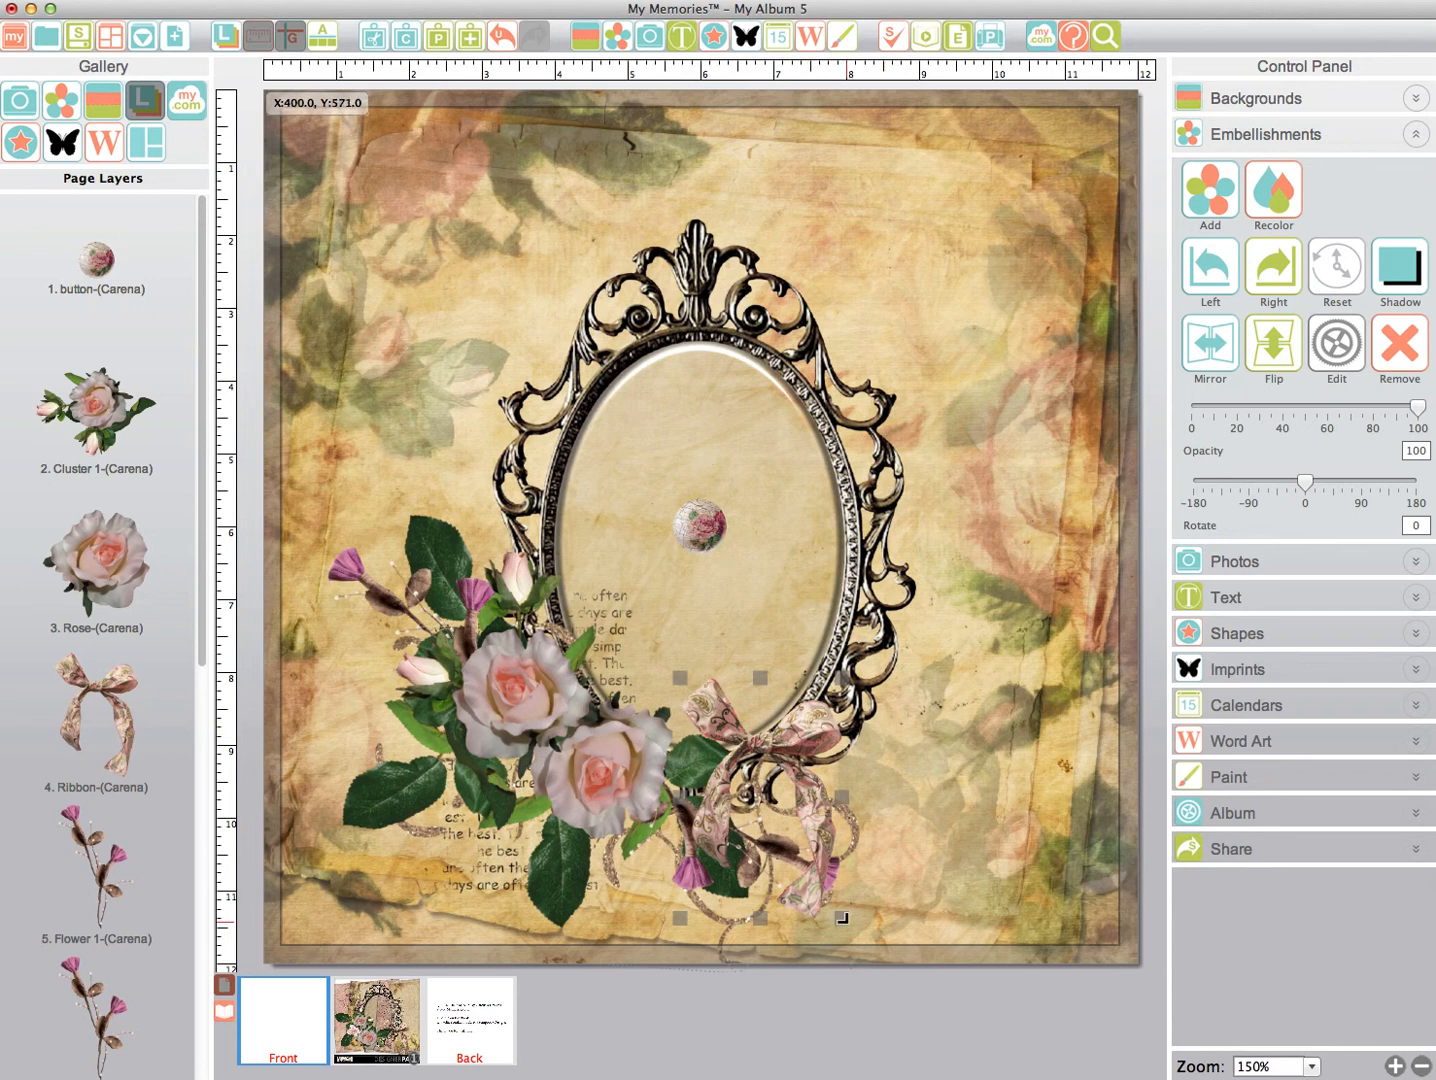
left_click_drag(843, 917, 885, 878)
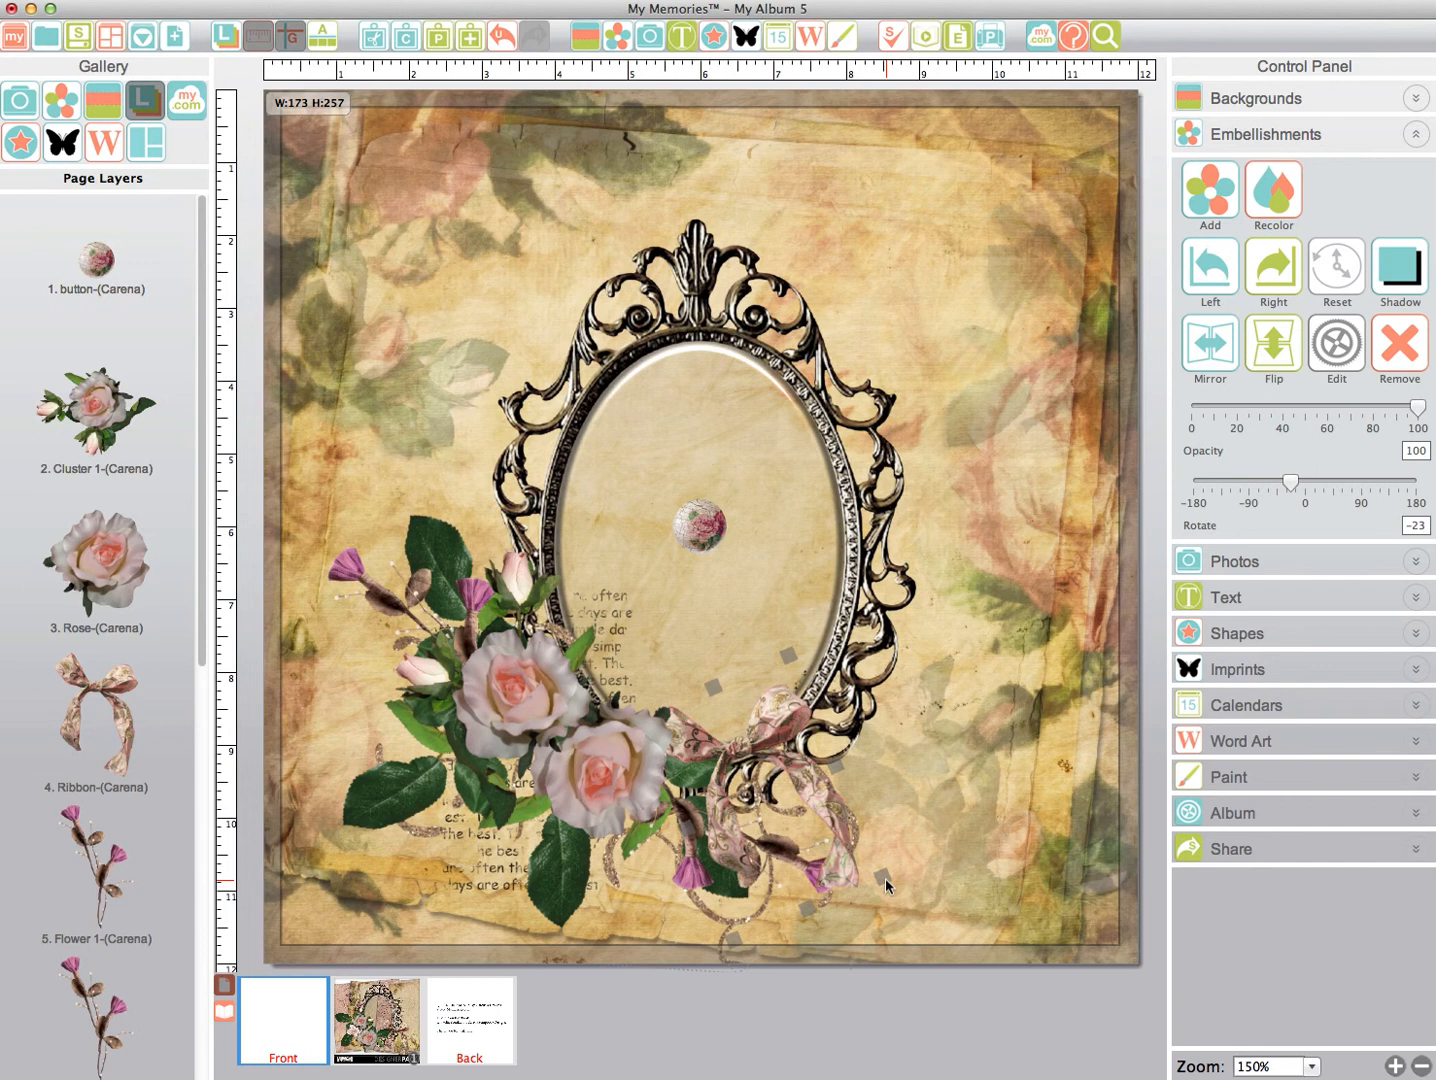
- Shrink the rose button in the middle of the frame and move it to the page's upper-right corner
left_click(704, 528)
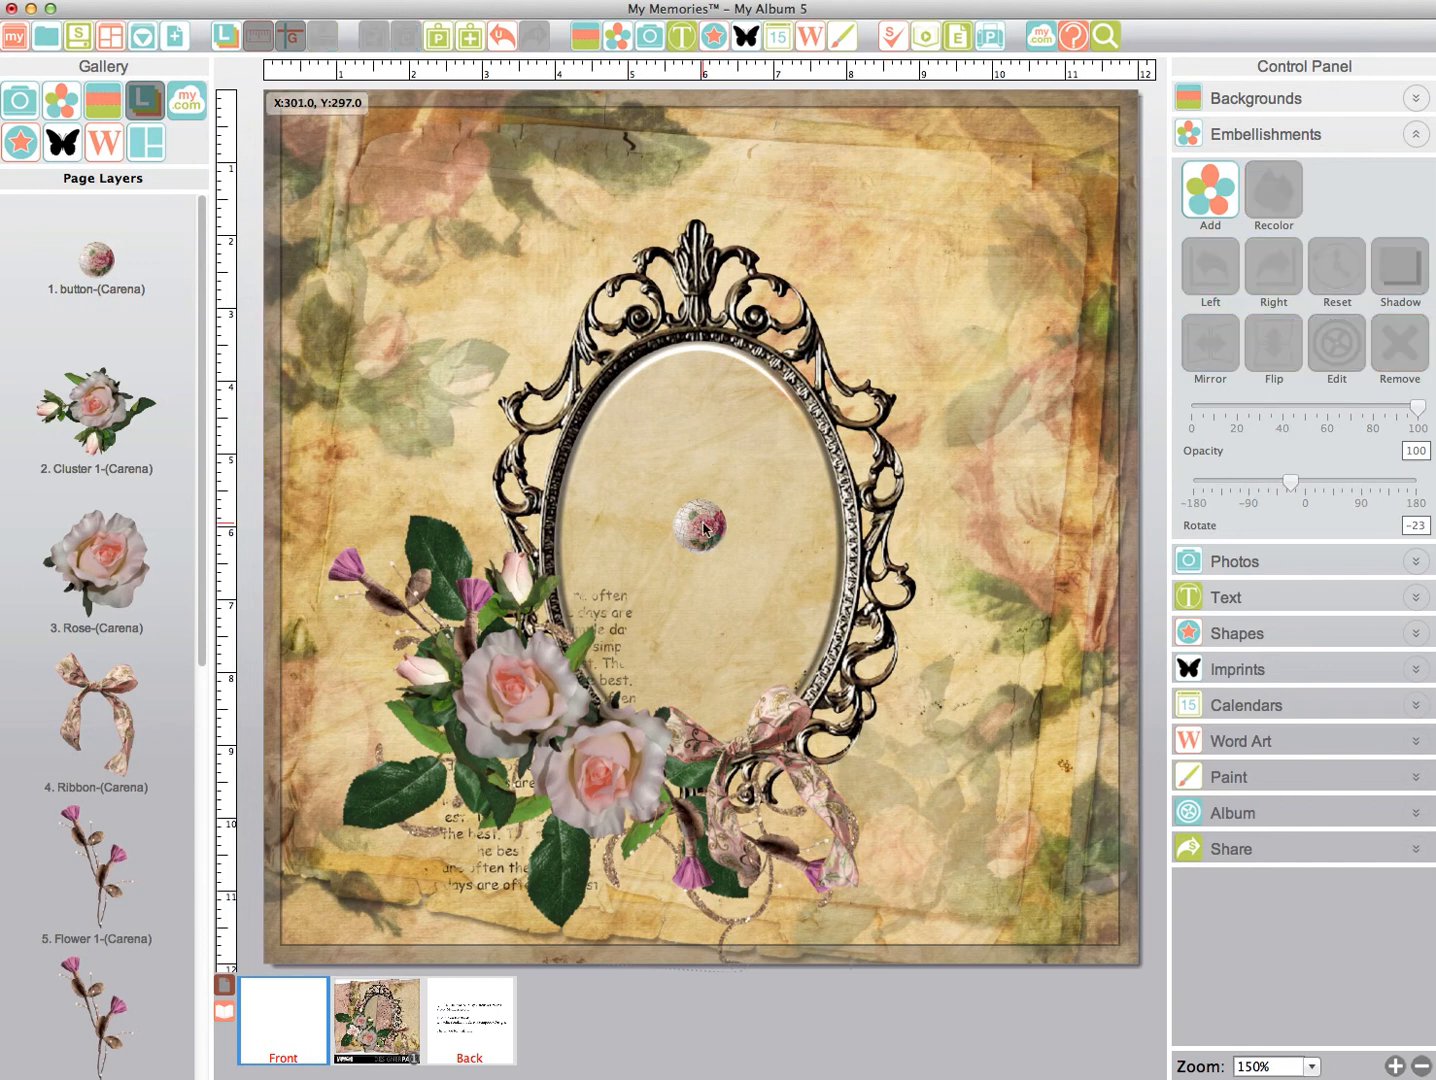
left_click(704, 528)
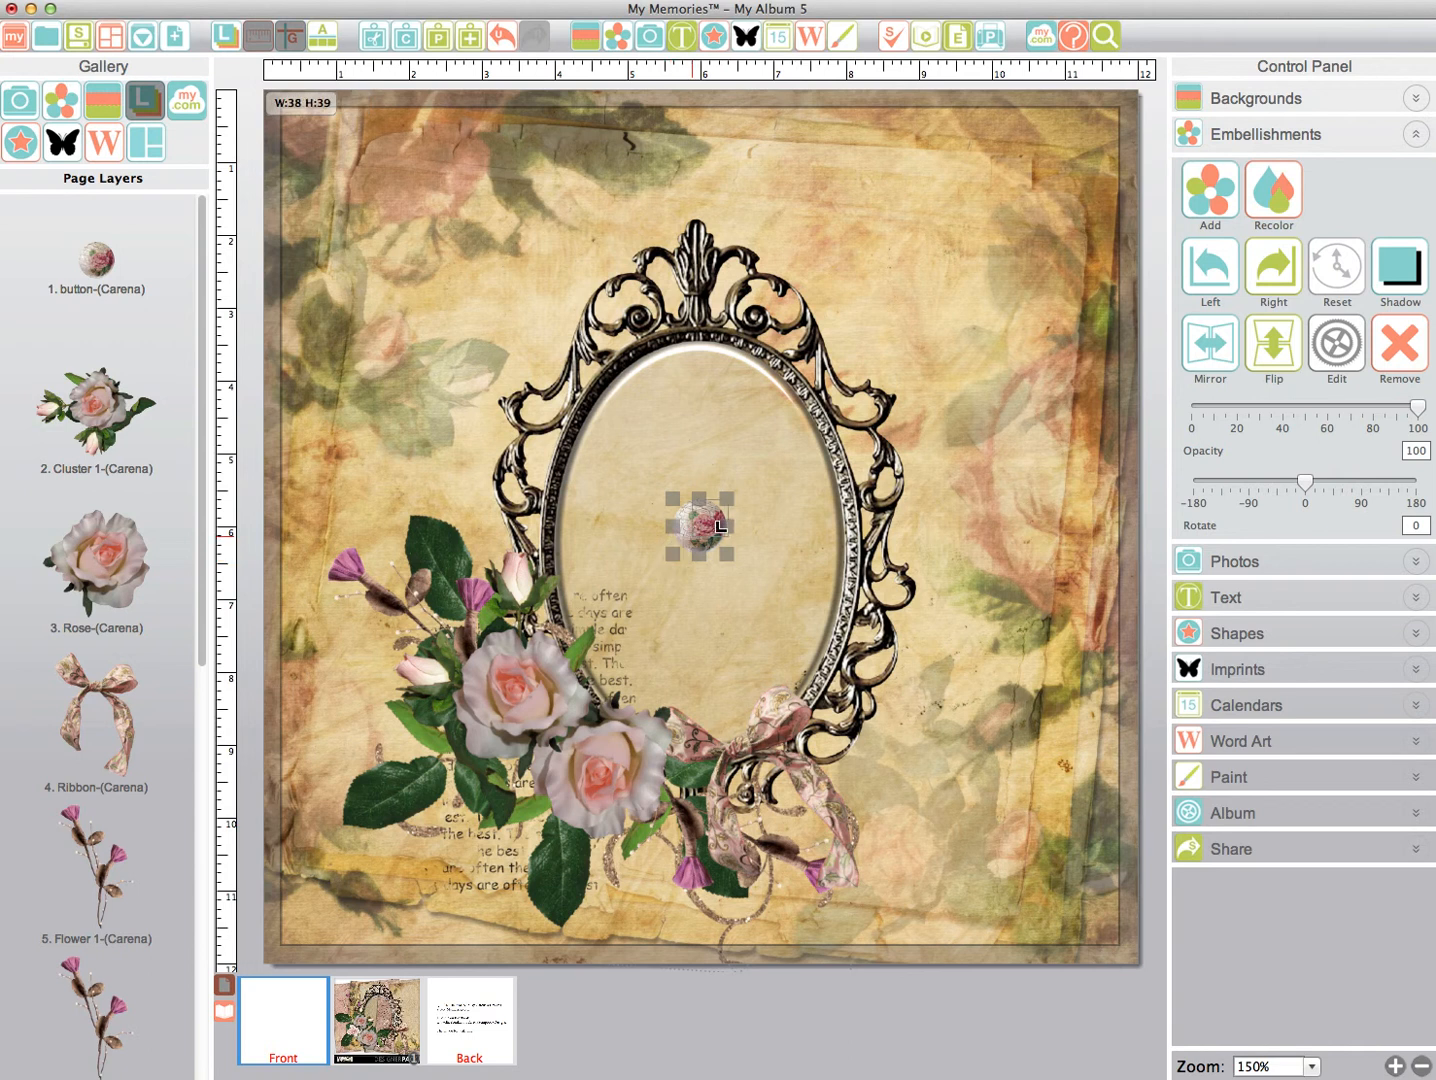
left_click_drag(721, 528, 716, 534)
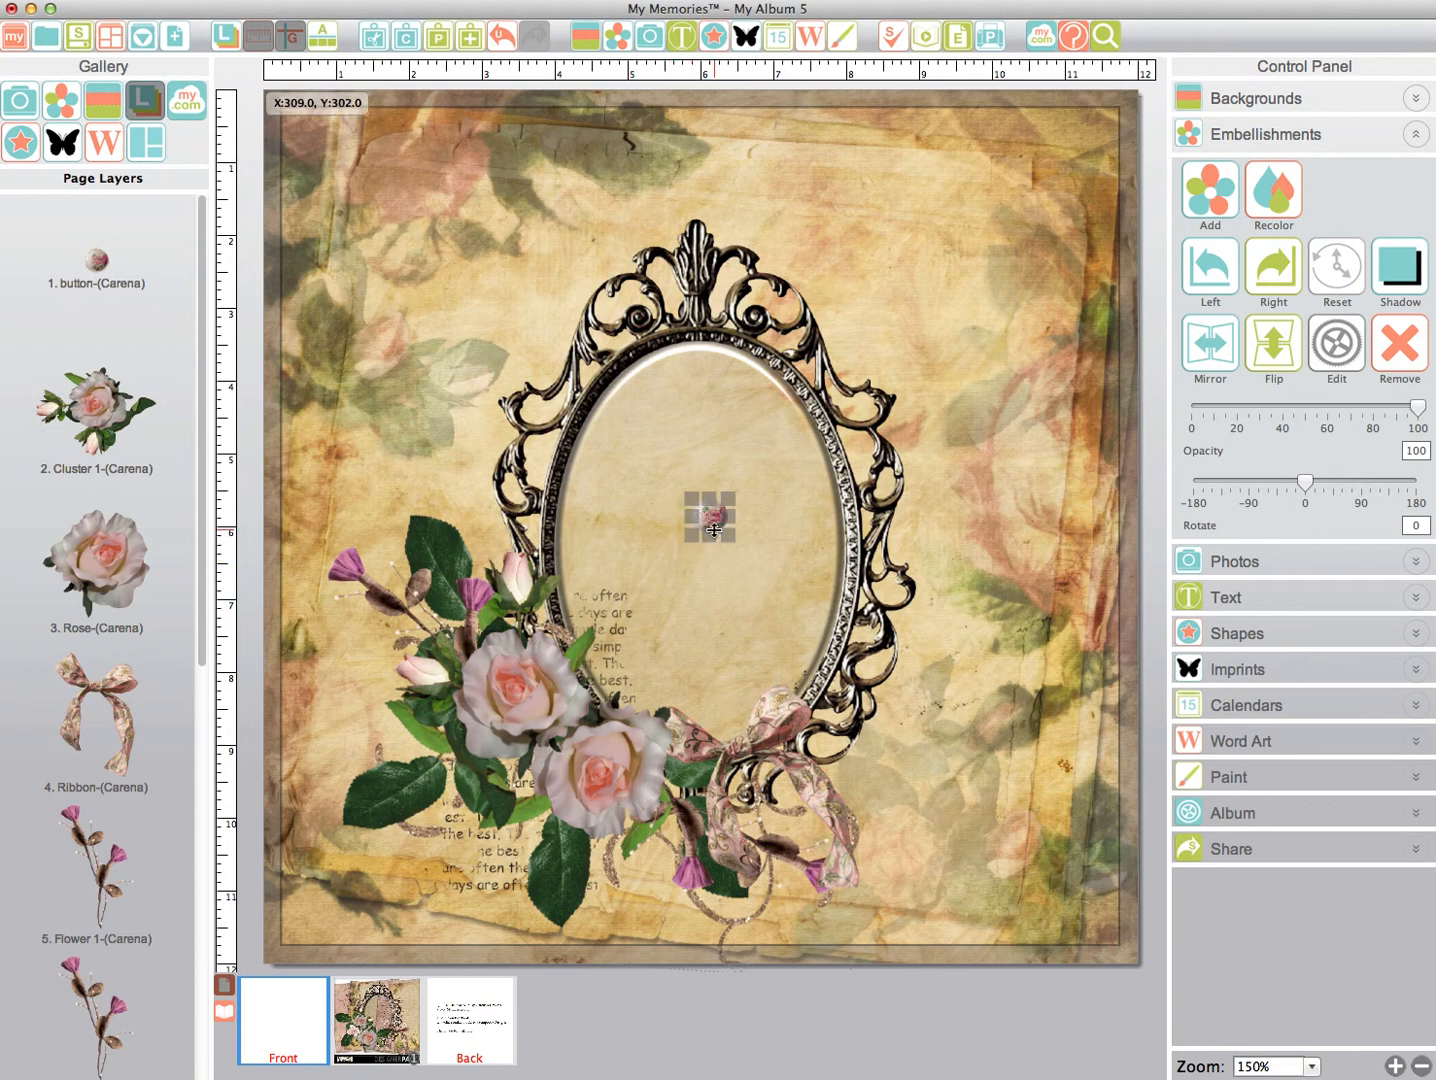
- Duplicate the small button and place the copy directly beneath the original in the page's upper-right corner
right_click(1090, 140)
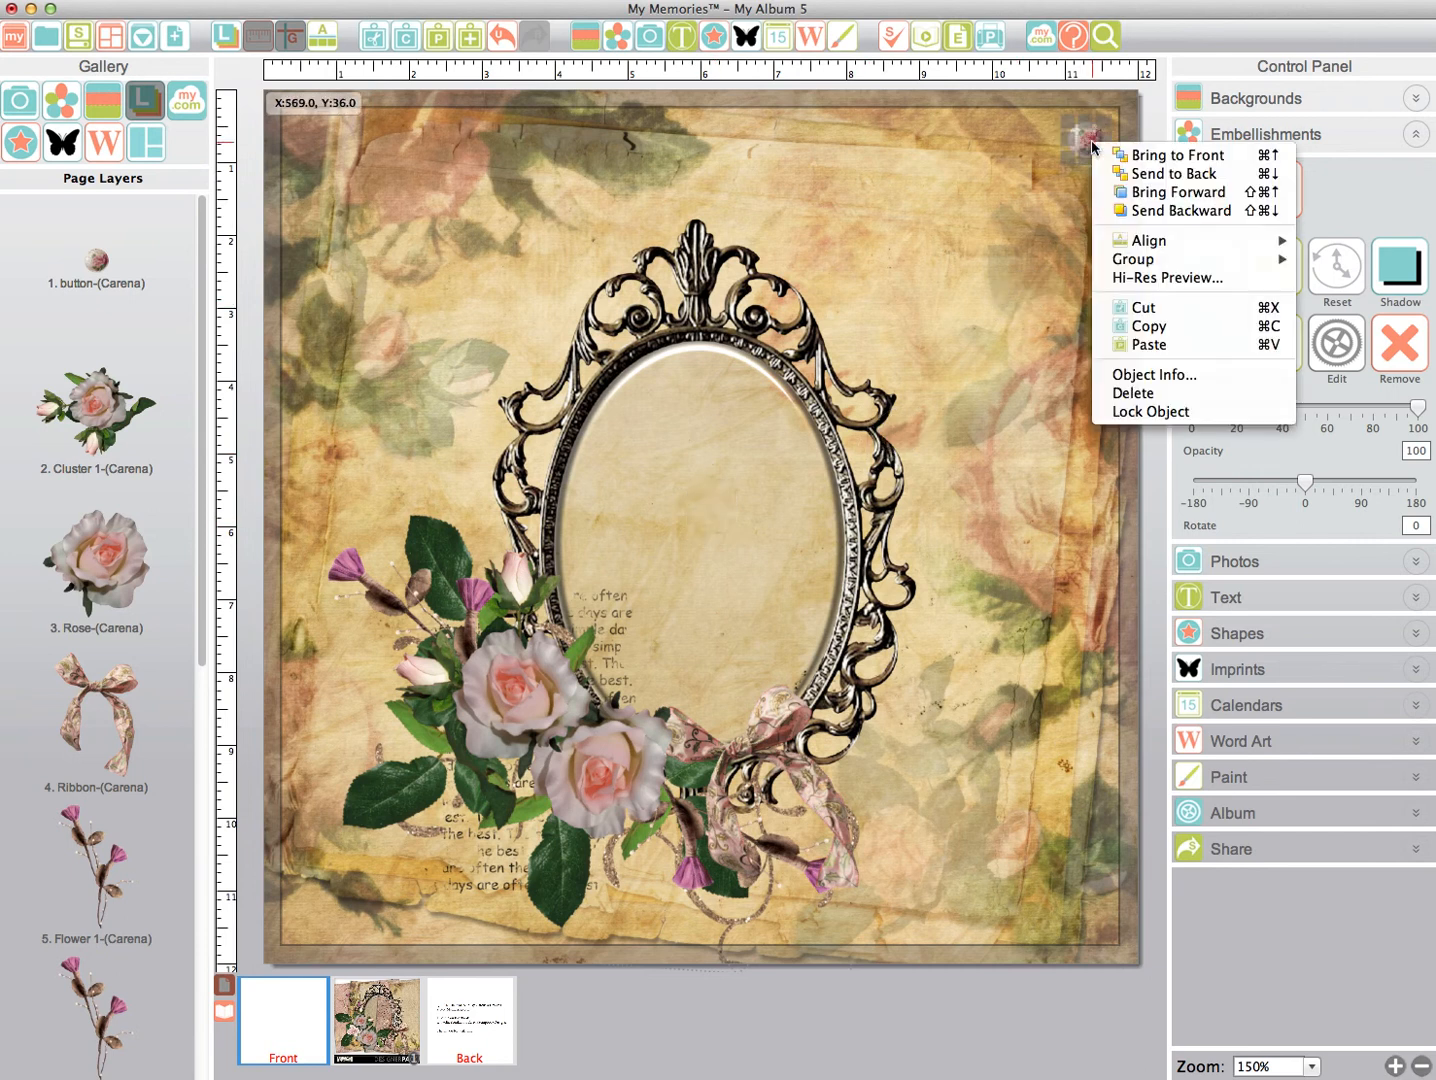
left_click(1148, 326)
right_click(993, 209)
left_click(1050, 221)
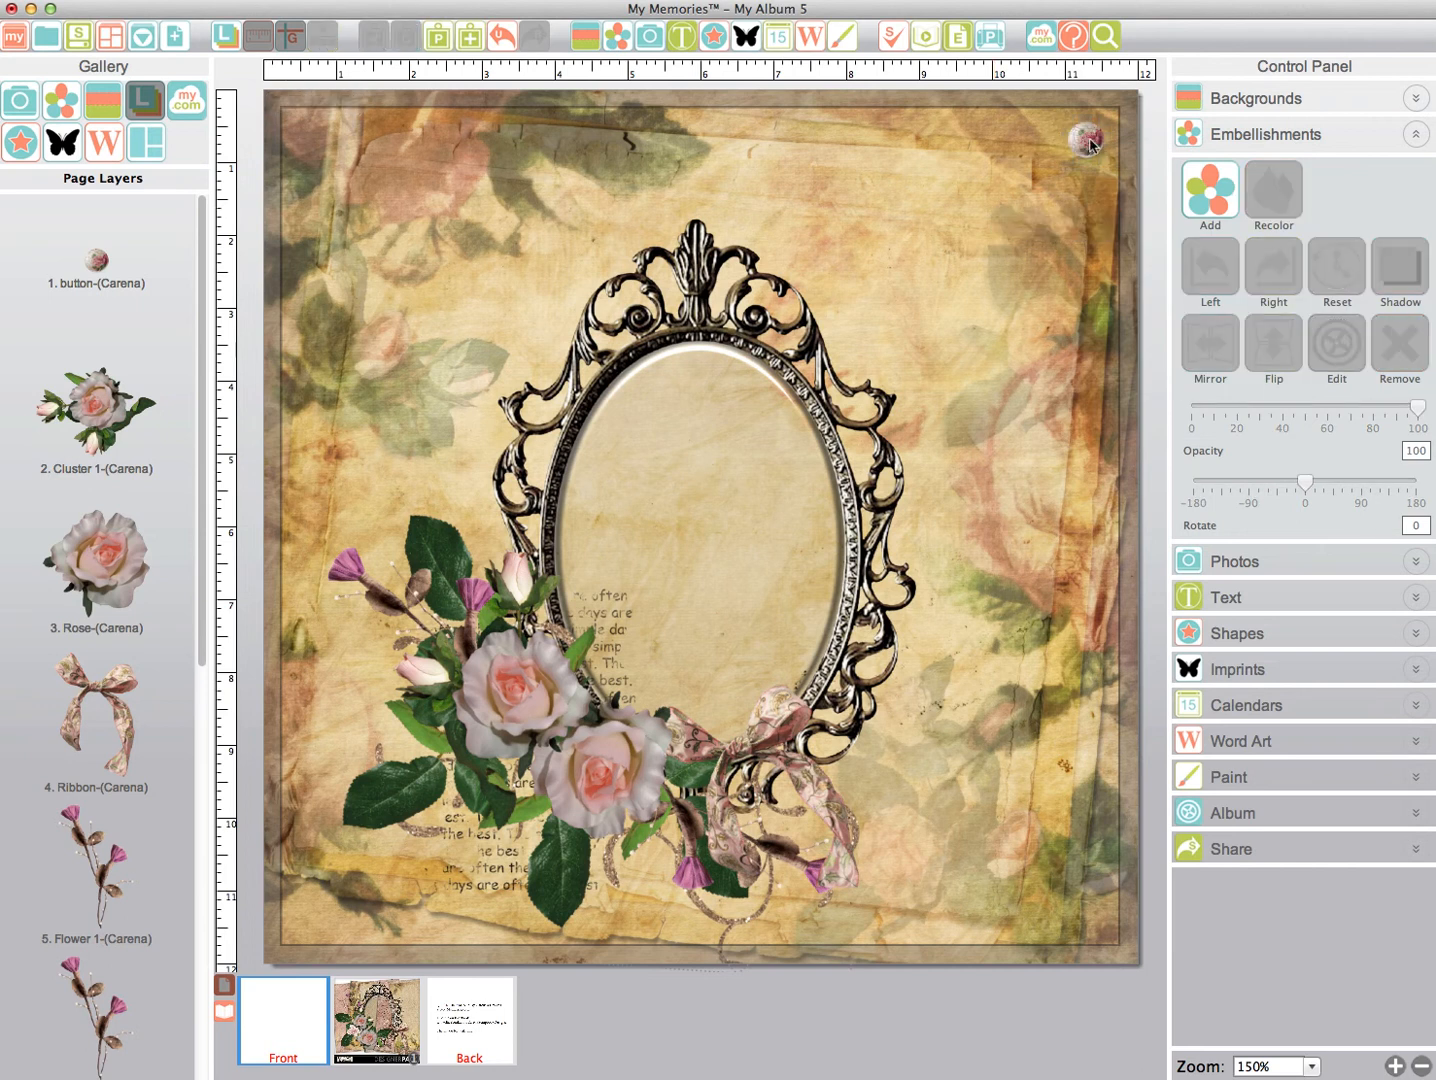
left_click_drag(1090, 143, 1092, 199)
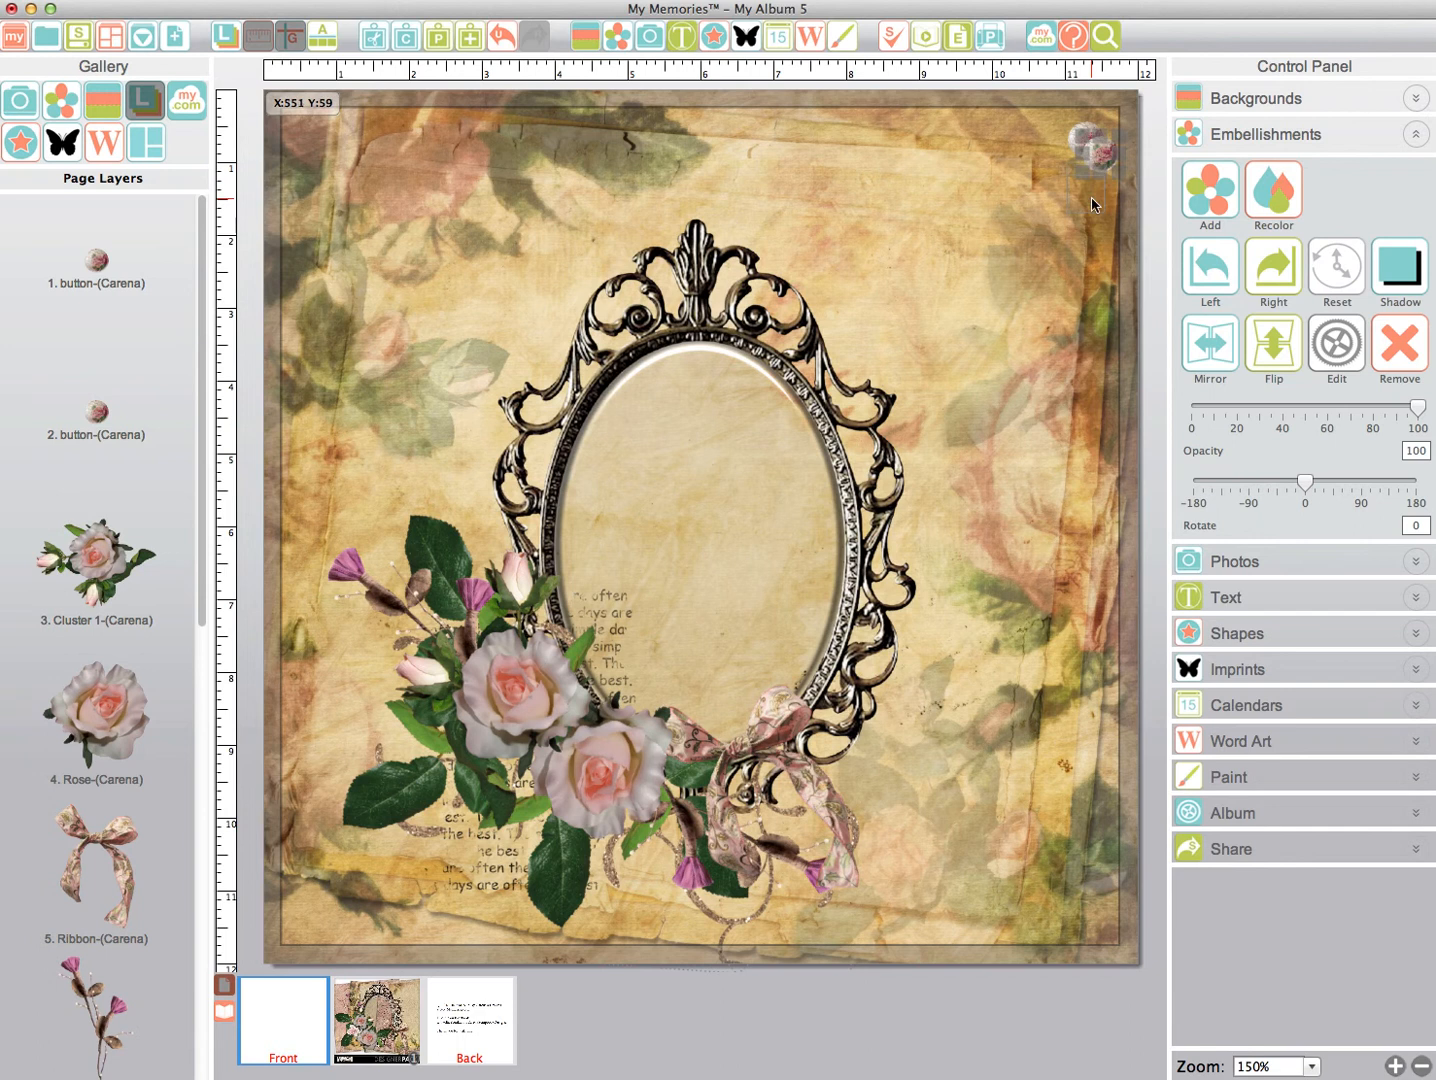
- Paste a third button and place it beneath the second one to continue the vertical row
right_click(1090, 197)
mouse_move(1155, 305)
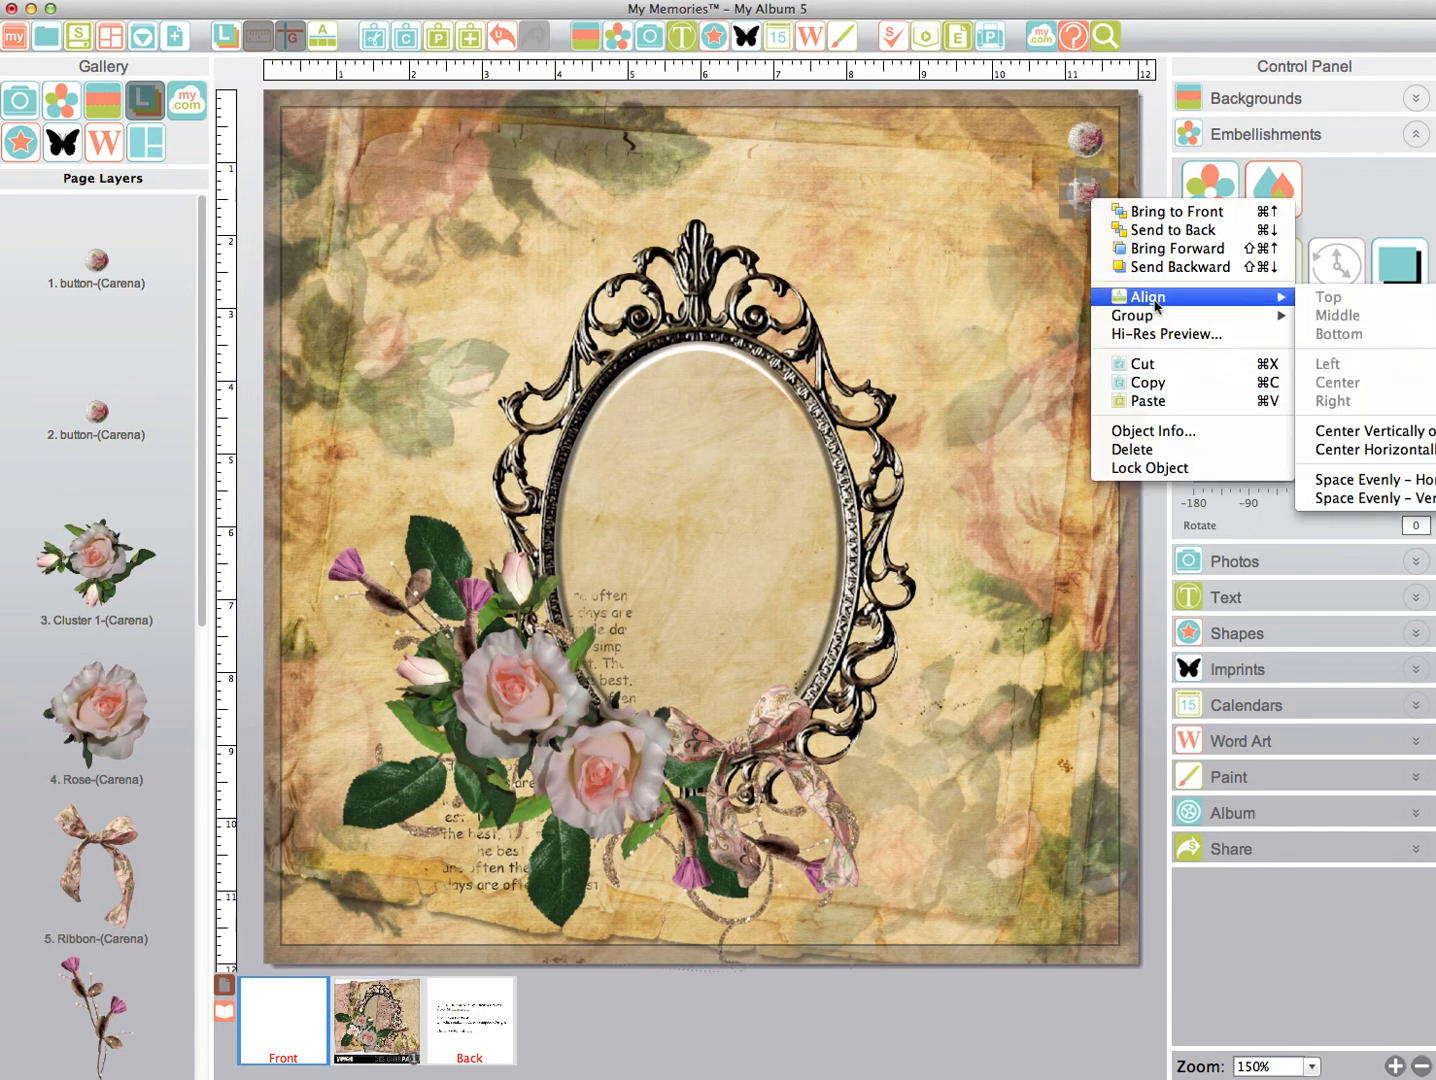
left_click(1167, 400)
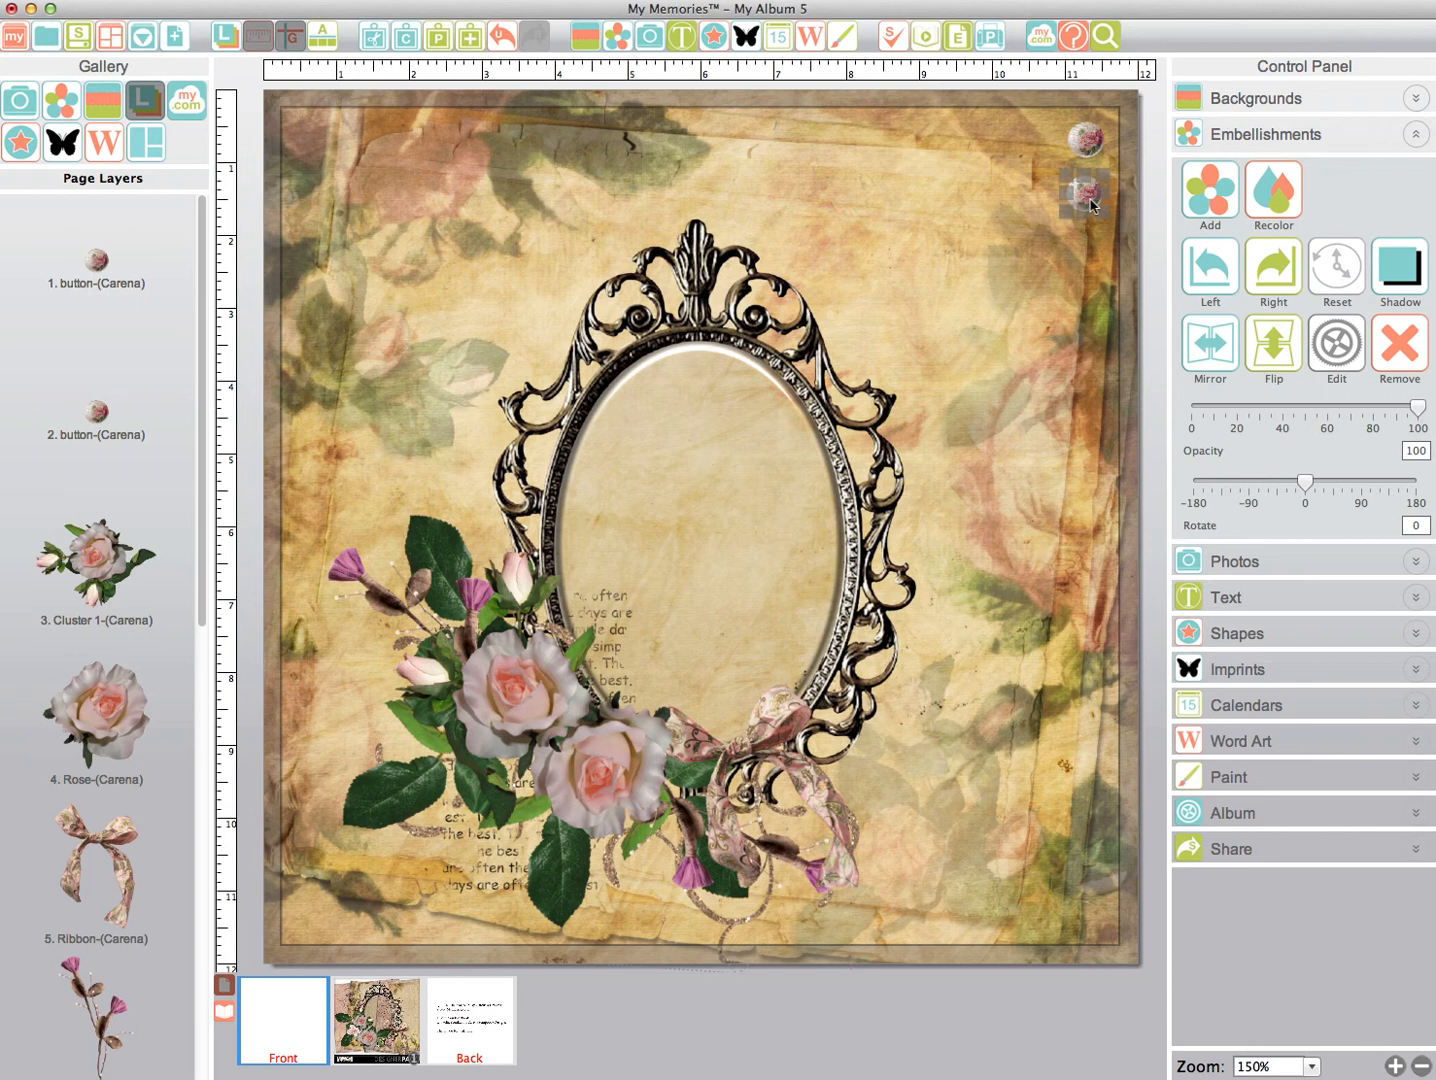
left_click_drag(1100, 157, 1085, 251)
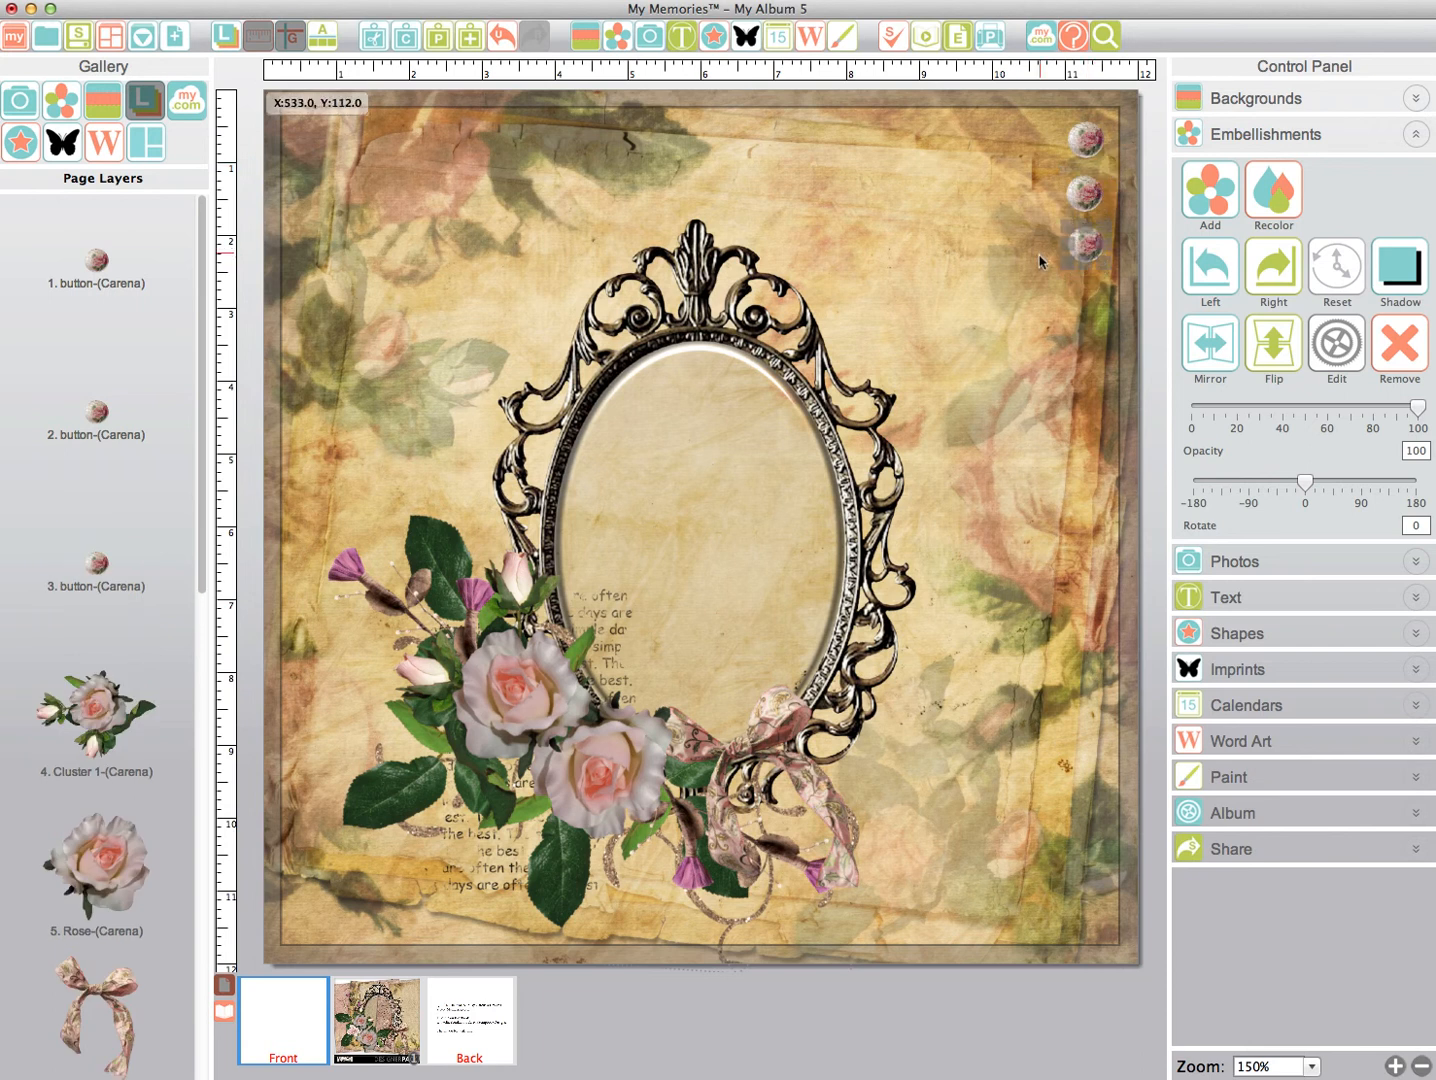
- Select all three buttons in the page's upper-right corner and align them by their centers
left_click_drag(1099, 151, 1086, 193)
left_click(1085, 300)
left_click_drag(1091, 116, 1089, 275)
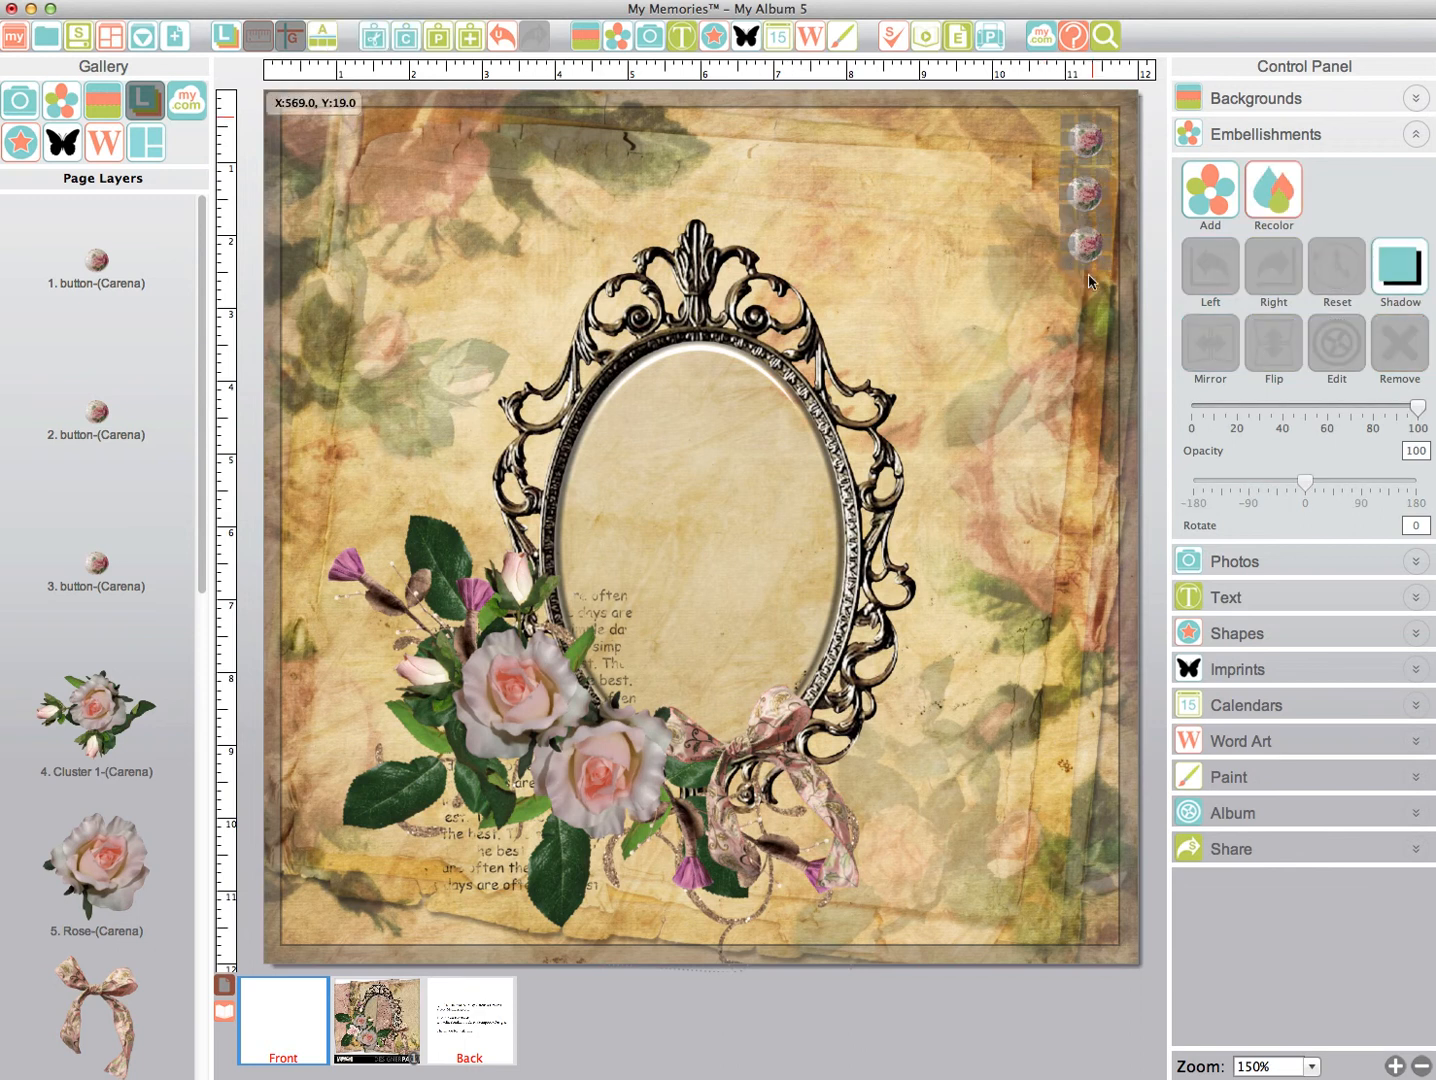
left_click(1068, 215)
left_click_drag(1089, 268, 1100, 130)
right_click(1092, 197)
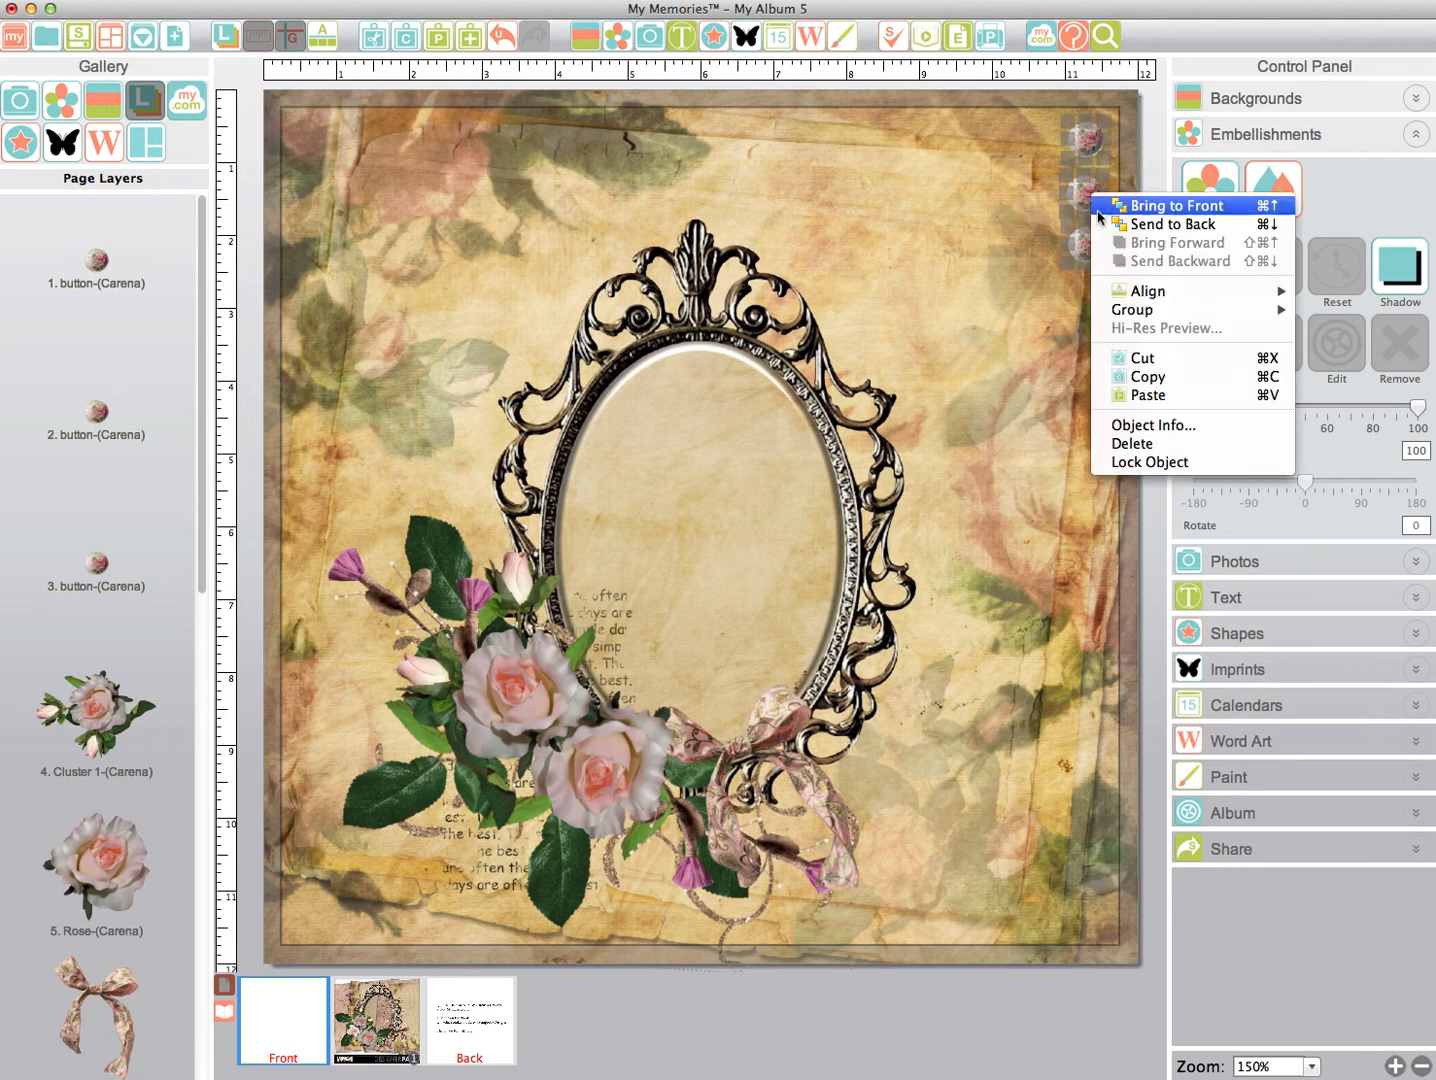
mouse_move(1140, 290)
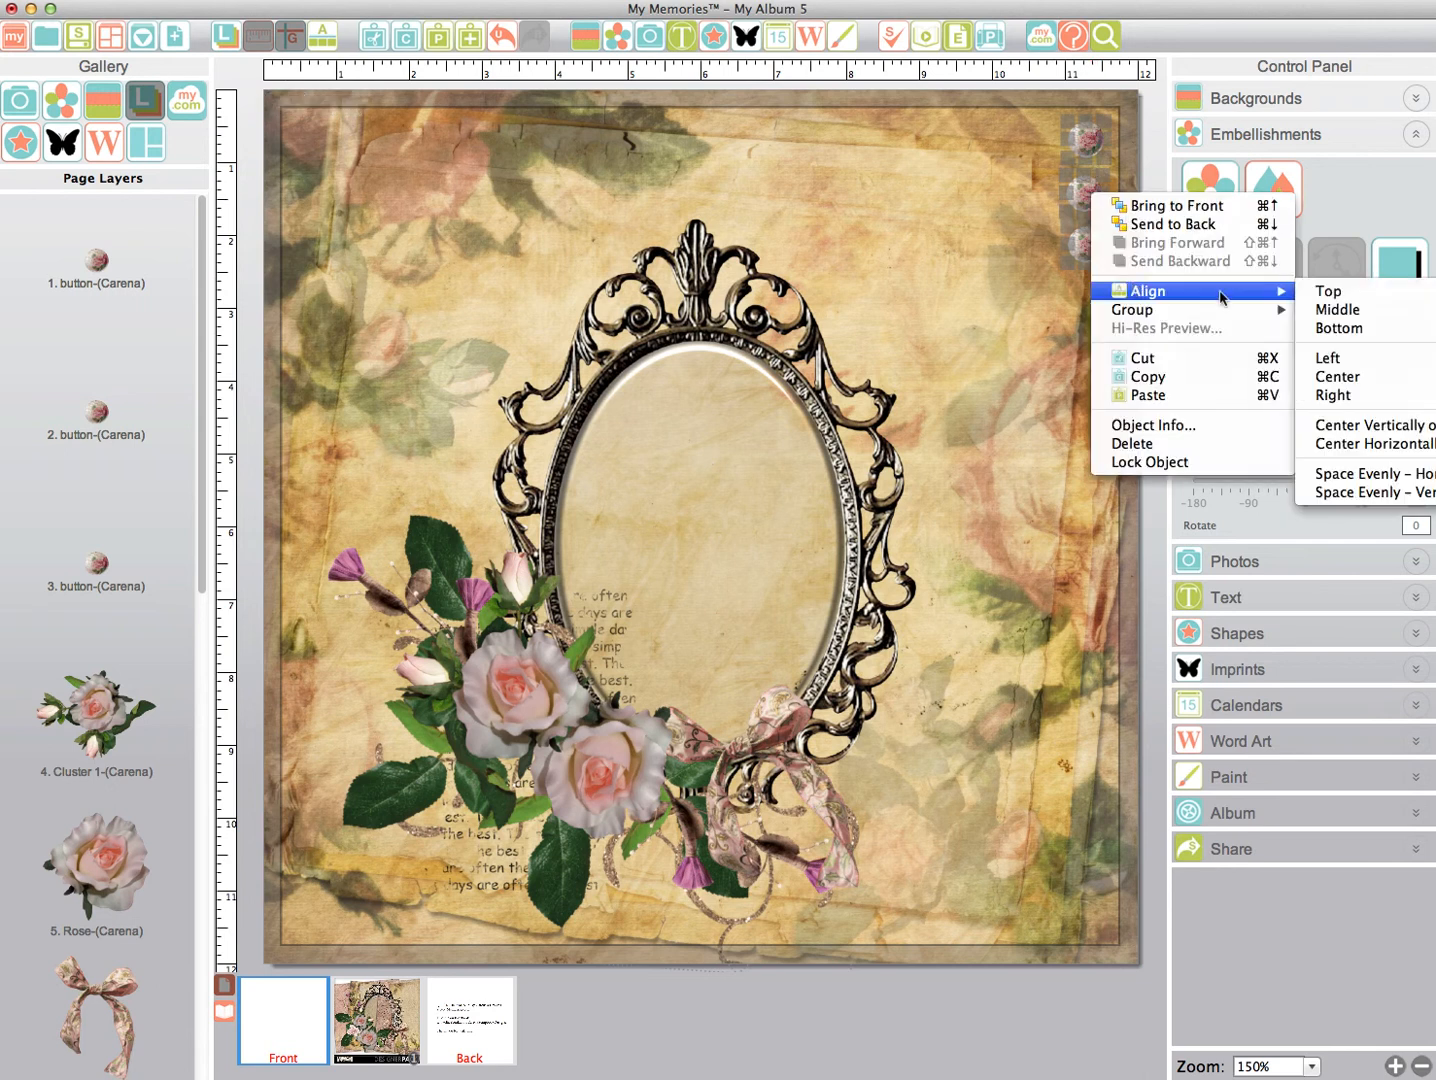
left_click(1348, 374)
- Space the three selected buttons evenly in the vertical direction and group them into one object
right_click(1092, 207)
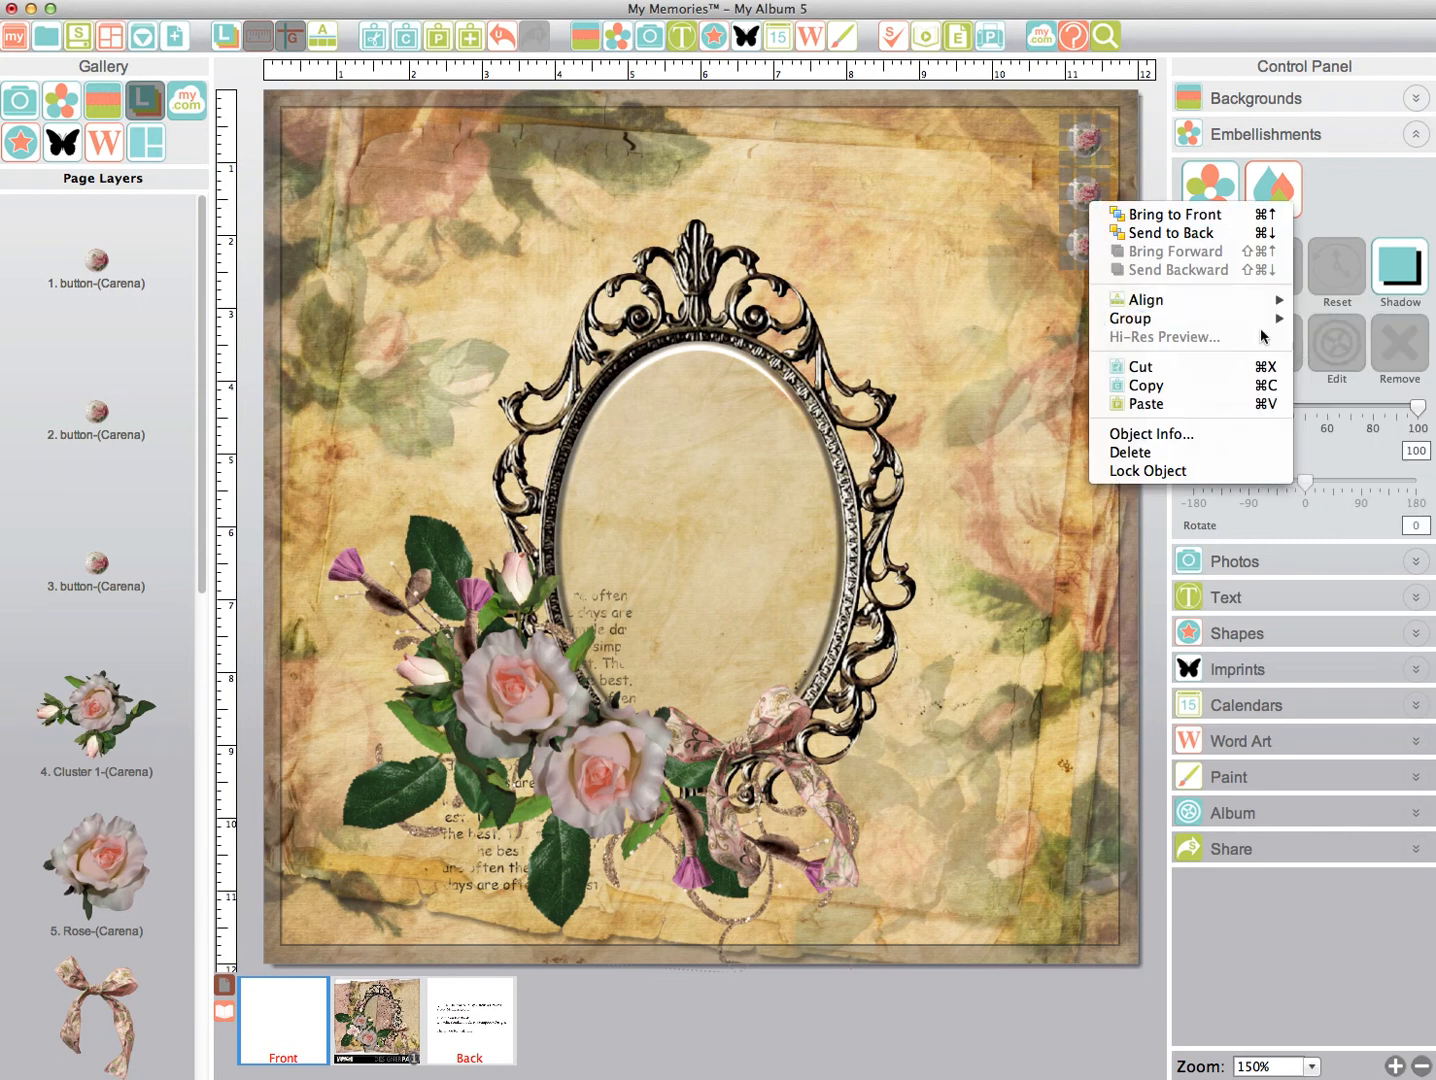
mouse_move(1246, 306)
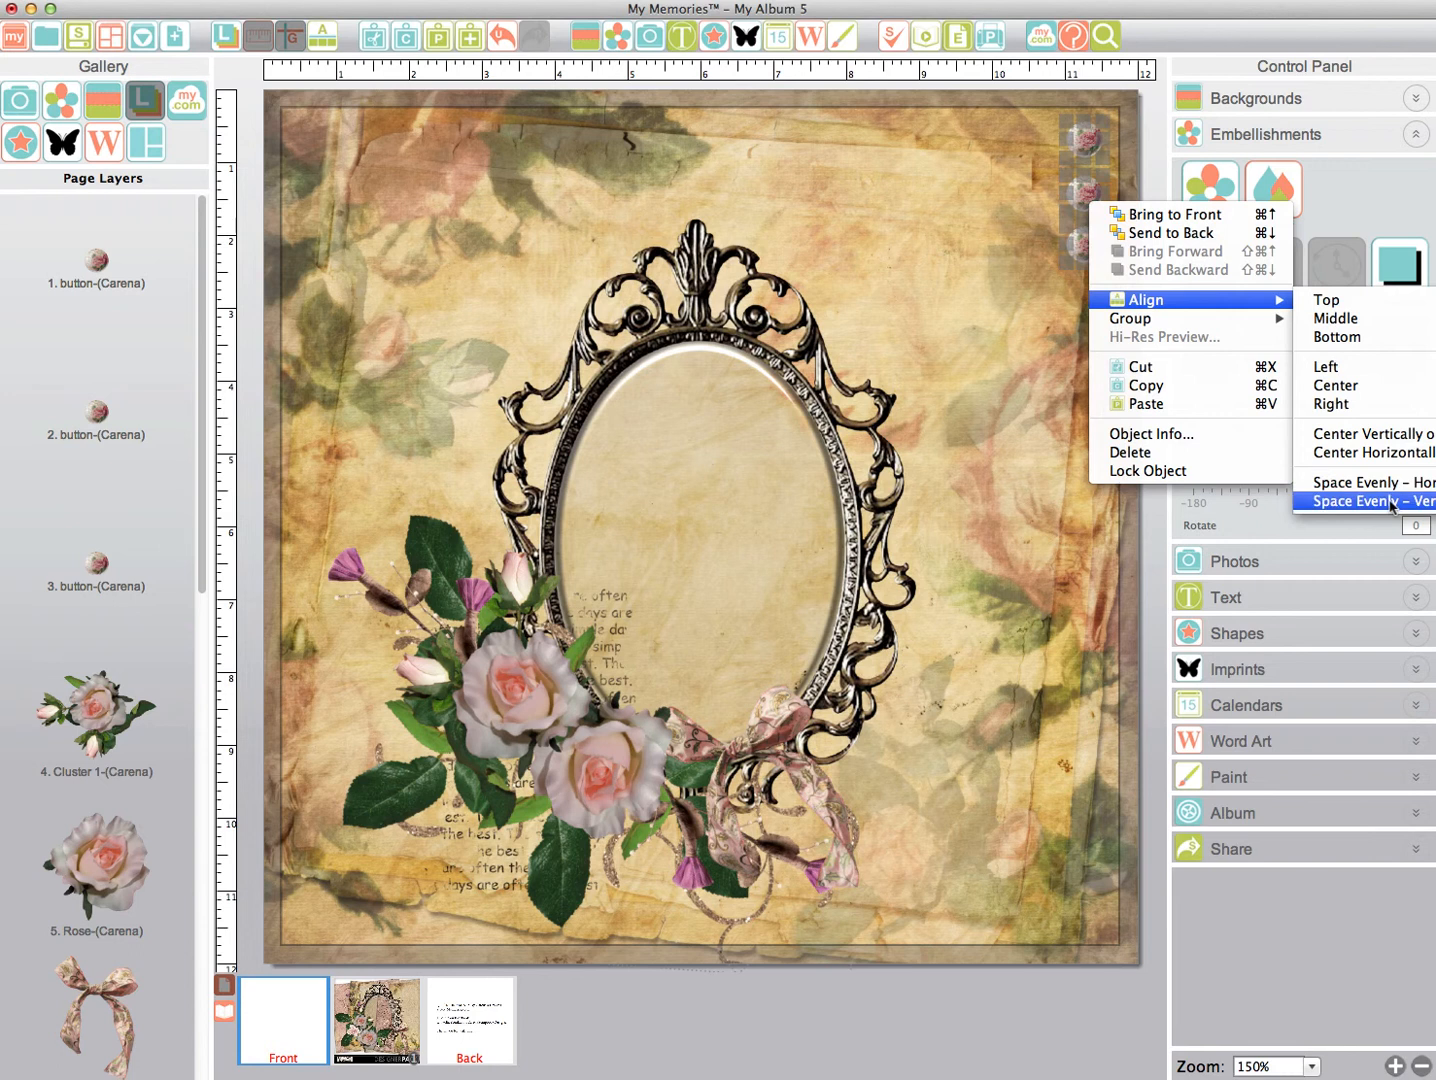
left_click(1391, 505)
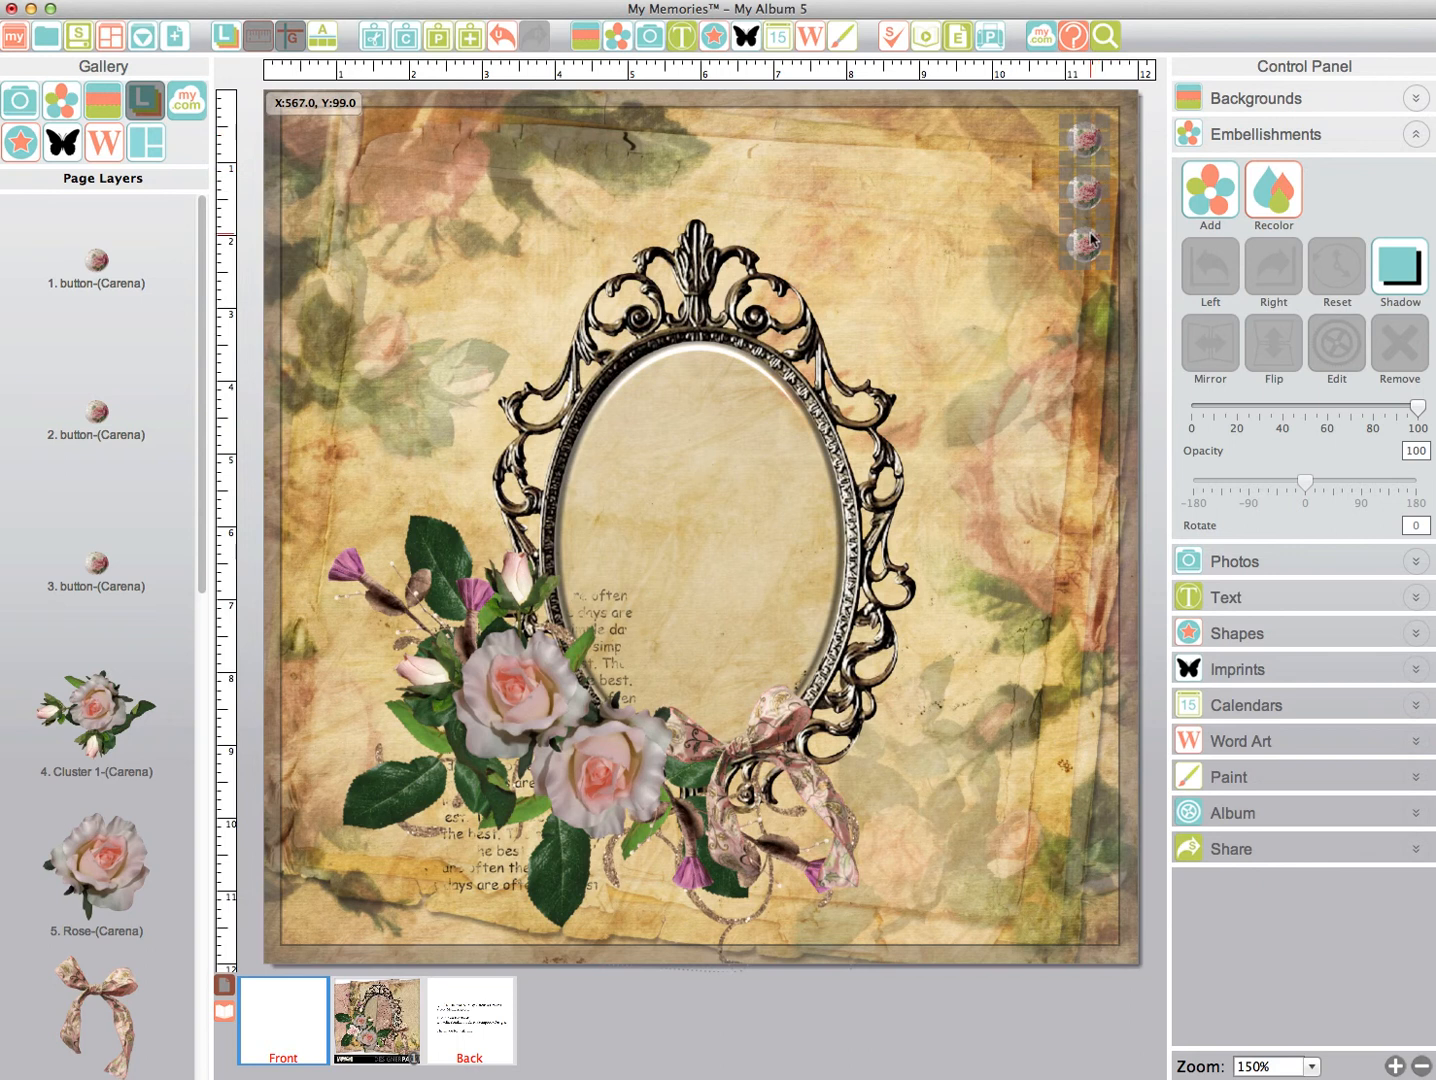
right_click(1099, 187)
mouse_move(1140, 300)
left_click(1380, 296)
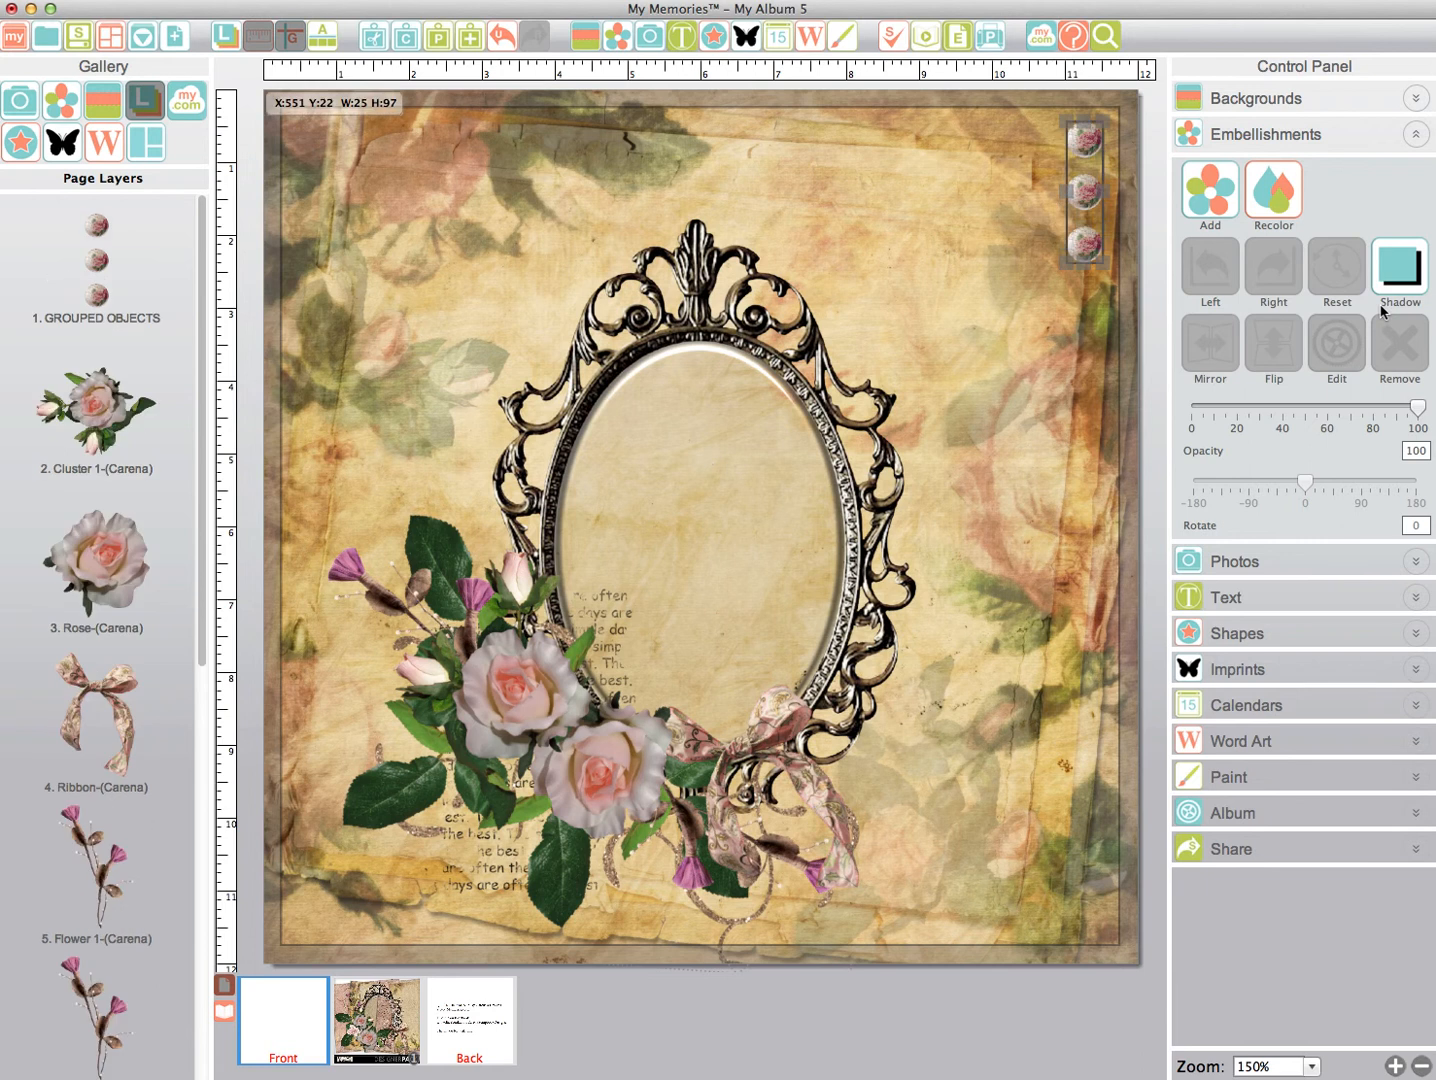
- Duplicate the button group and place the copy in the page's lower-left corner
right_click(1077, 156)
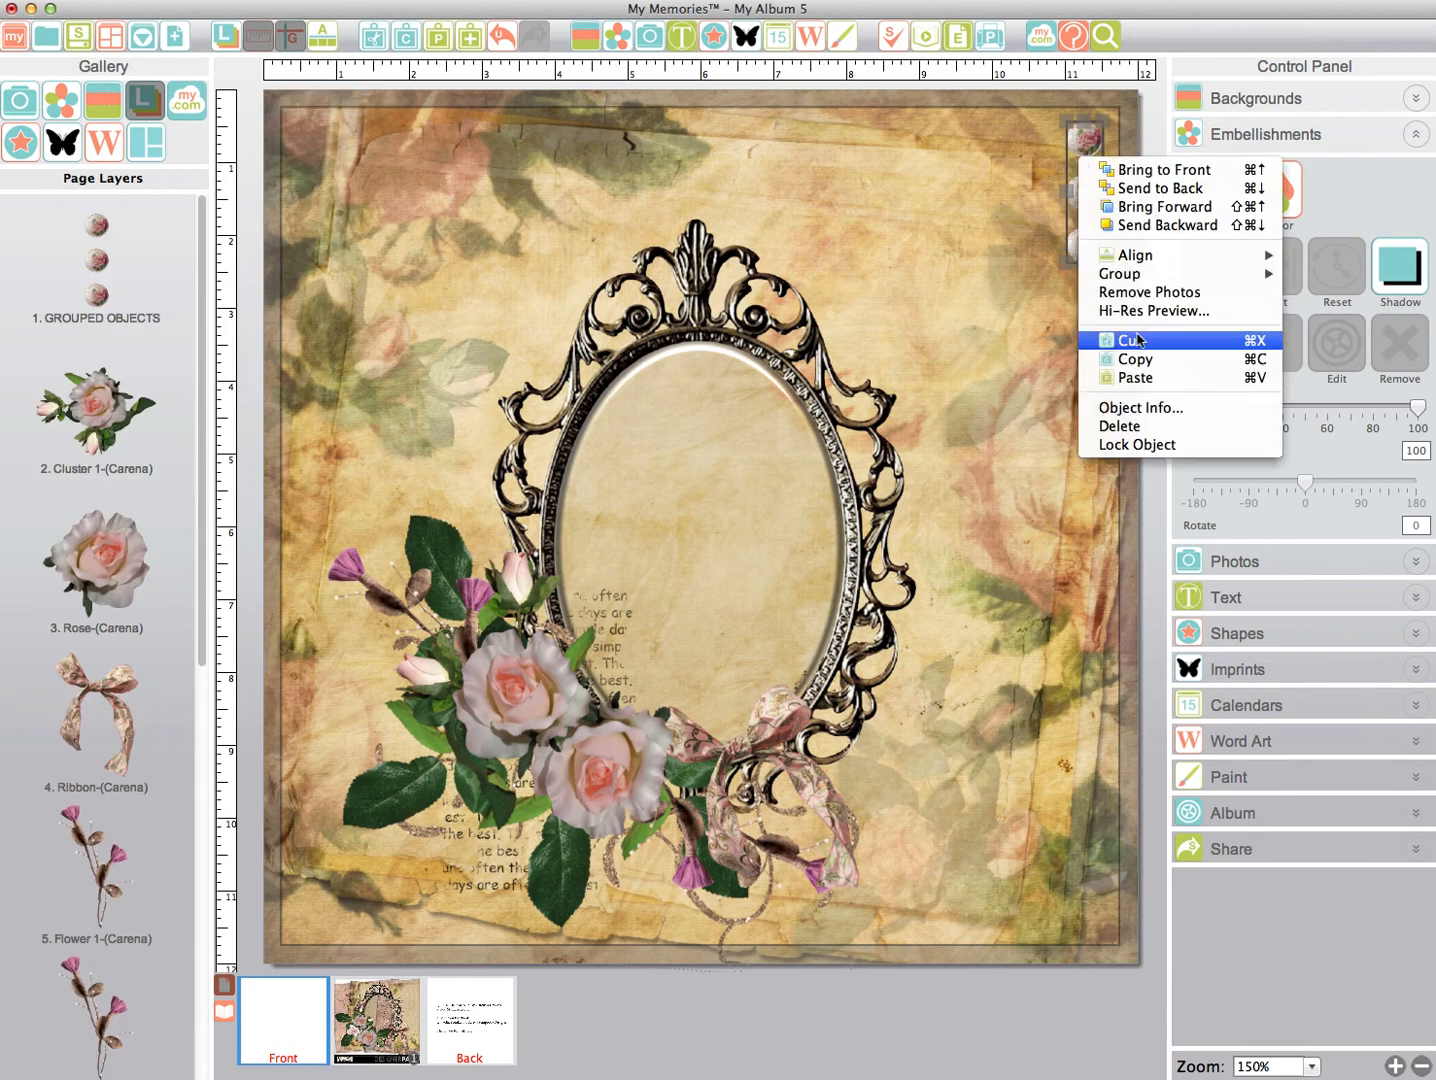
left_click(1172, 356)
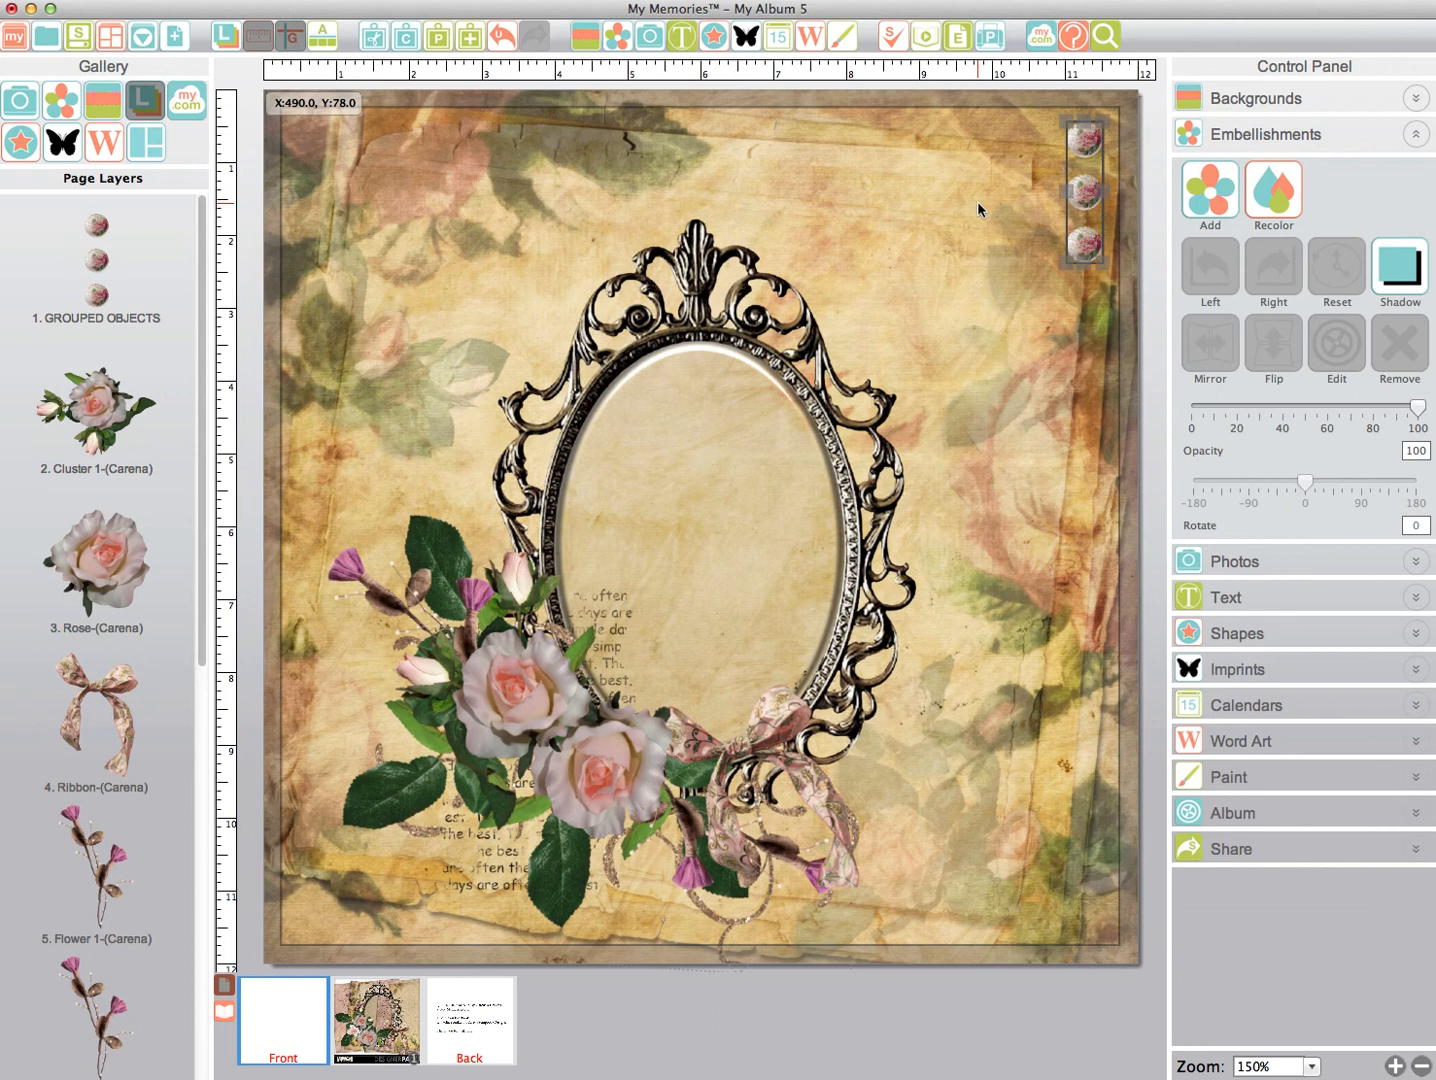
right_click(989, 212)
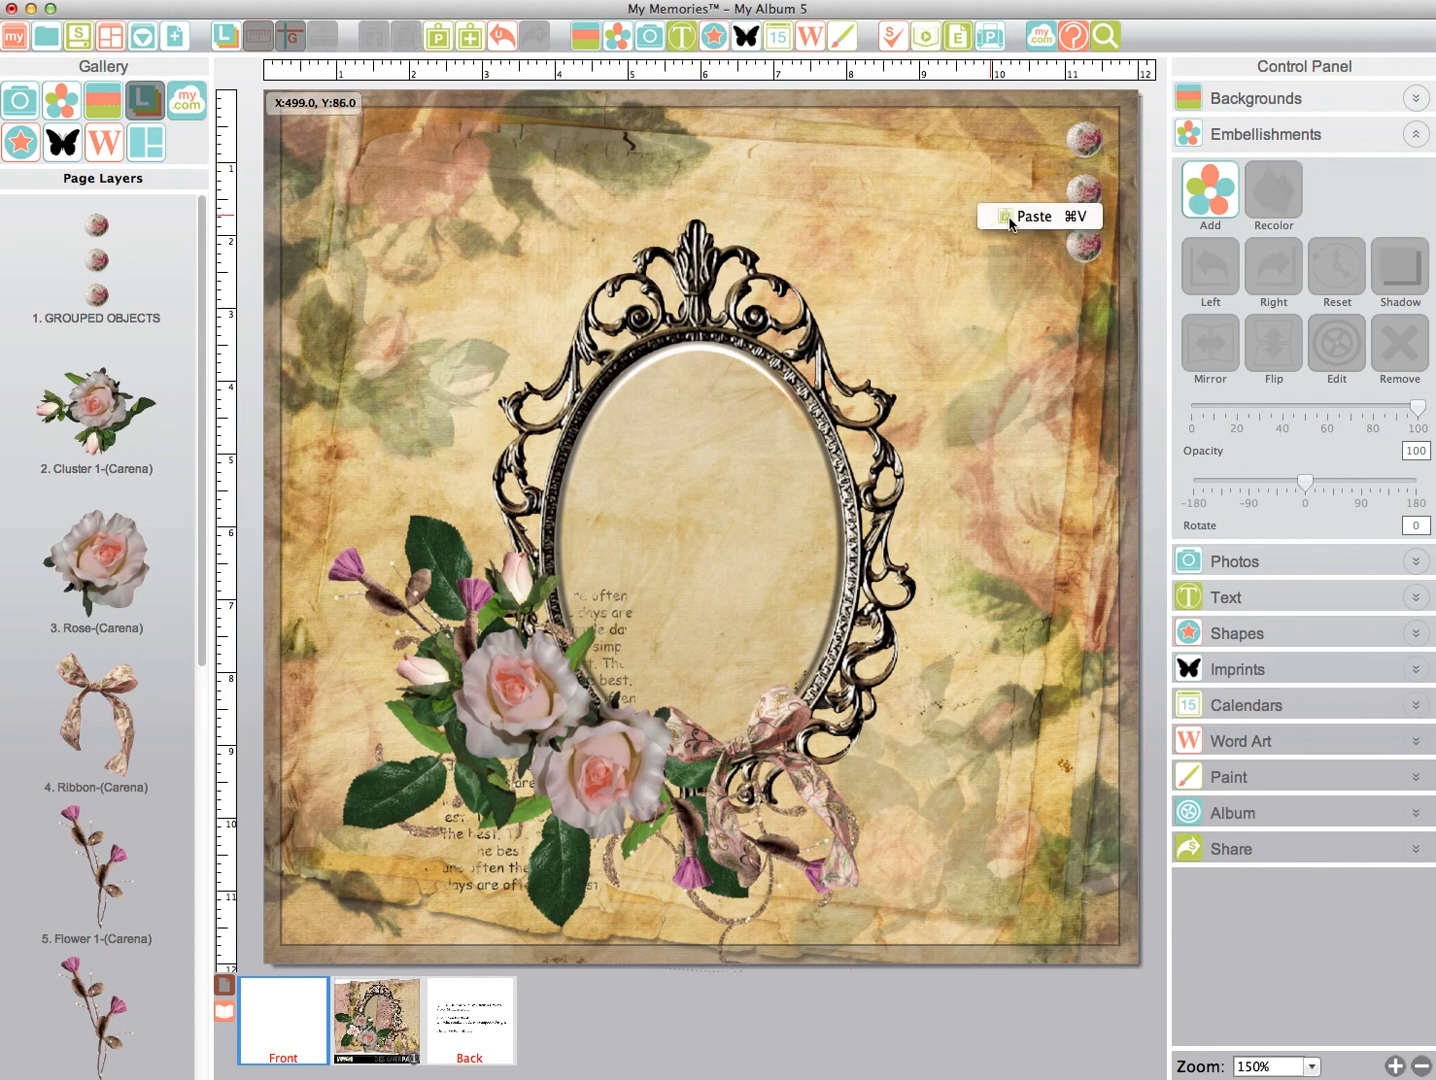
left_click(1018, 222)
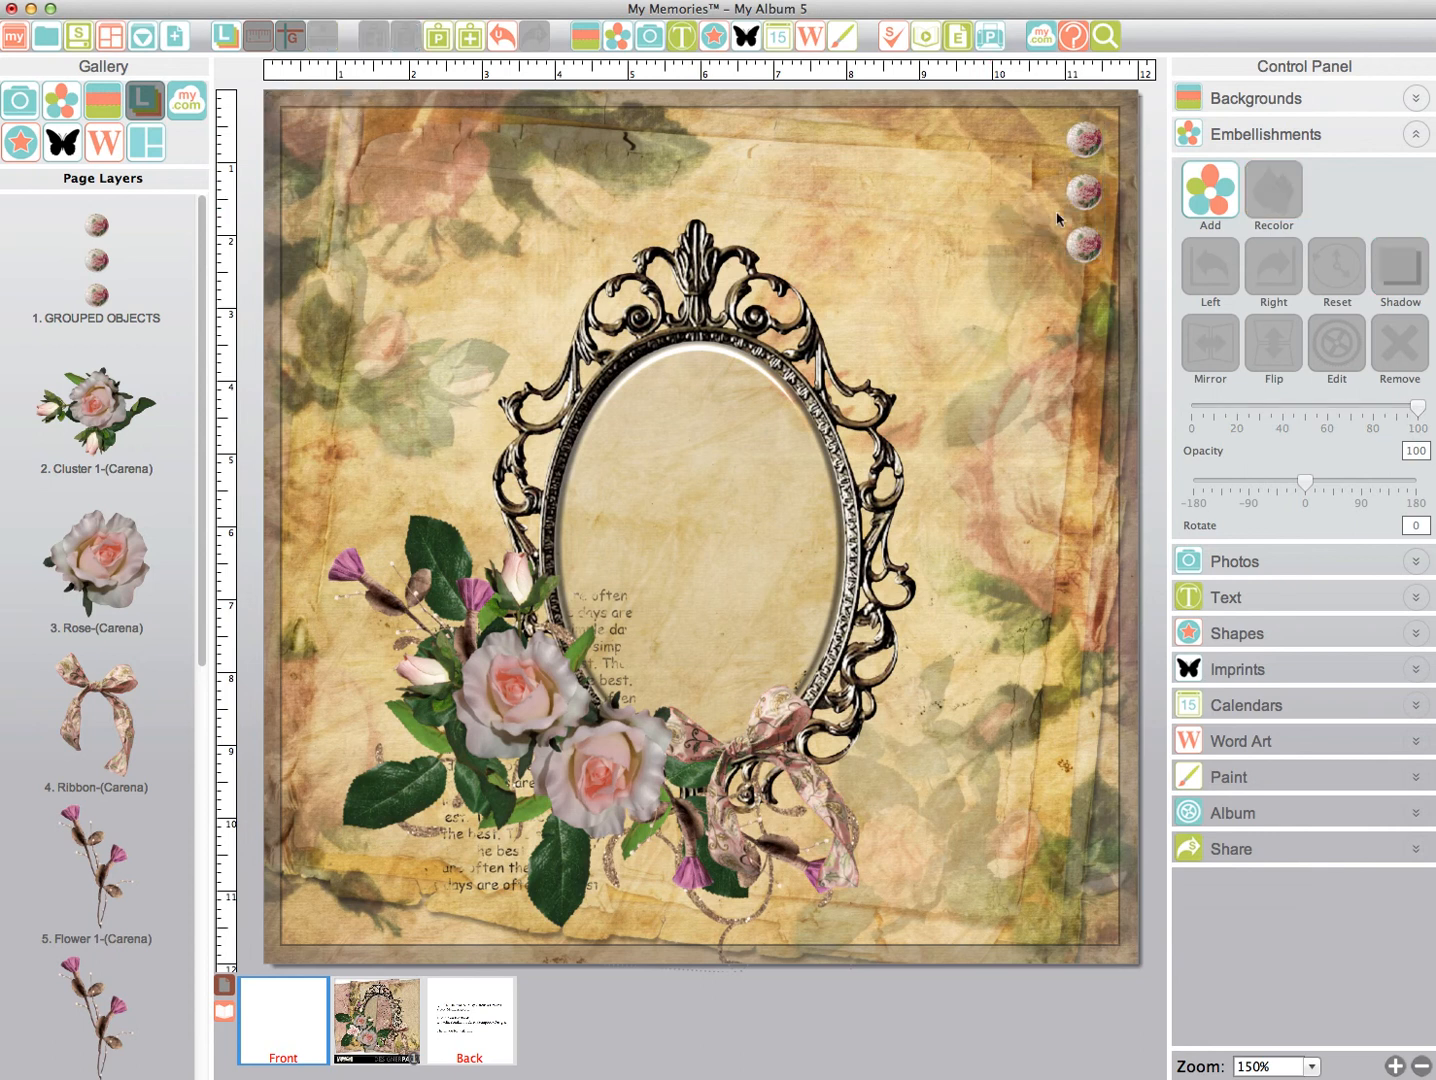
left_click_drag(1100, 205, 307, 851)
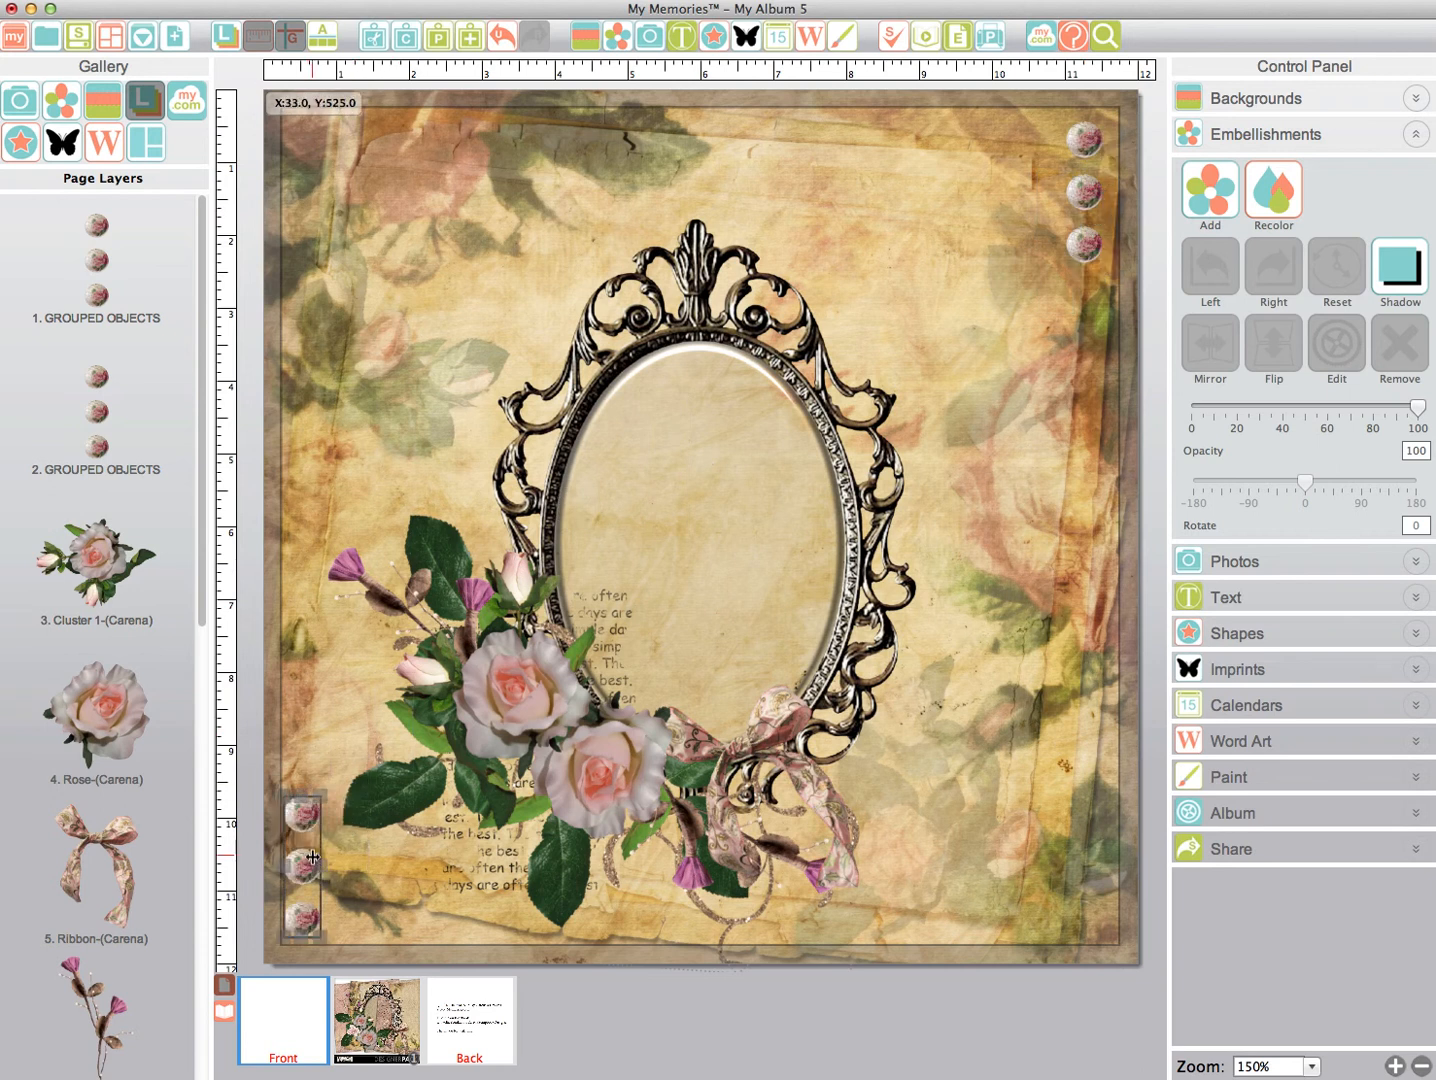
- Nudge the lower-left button group slightly to the right and leave nothing selected on the page
left_click(305, 862)
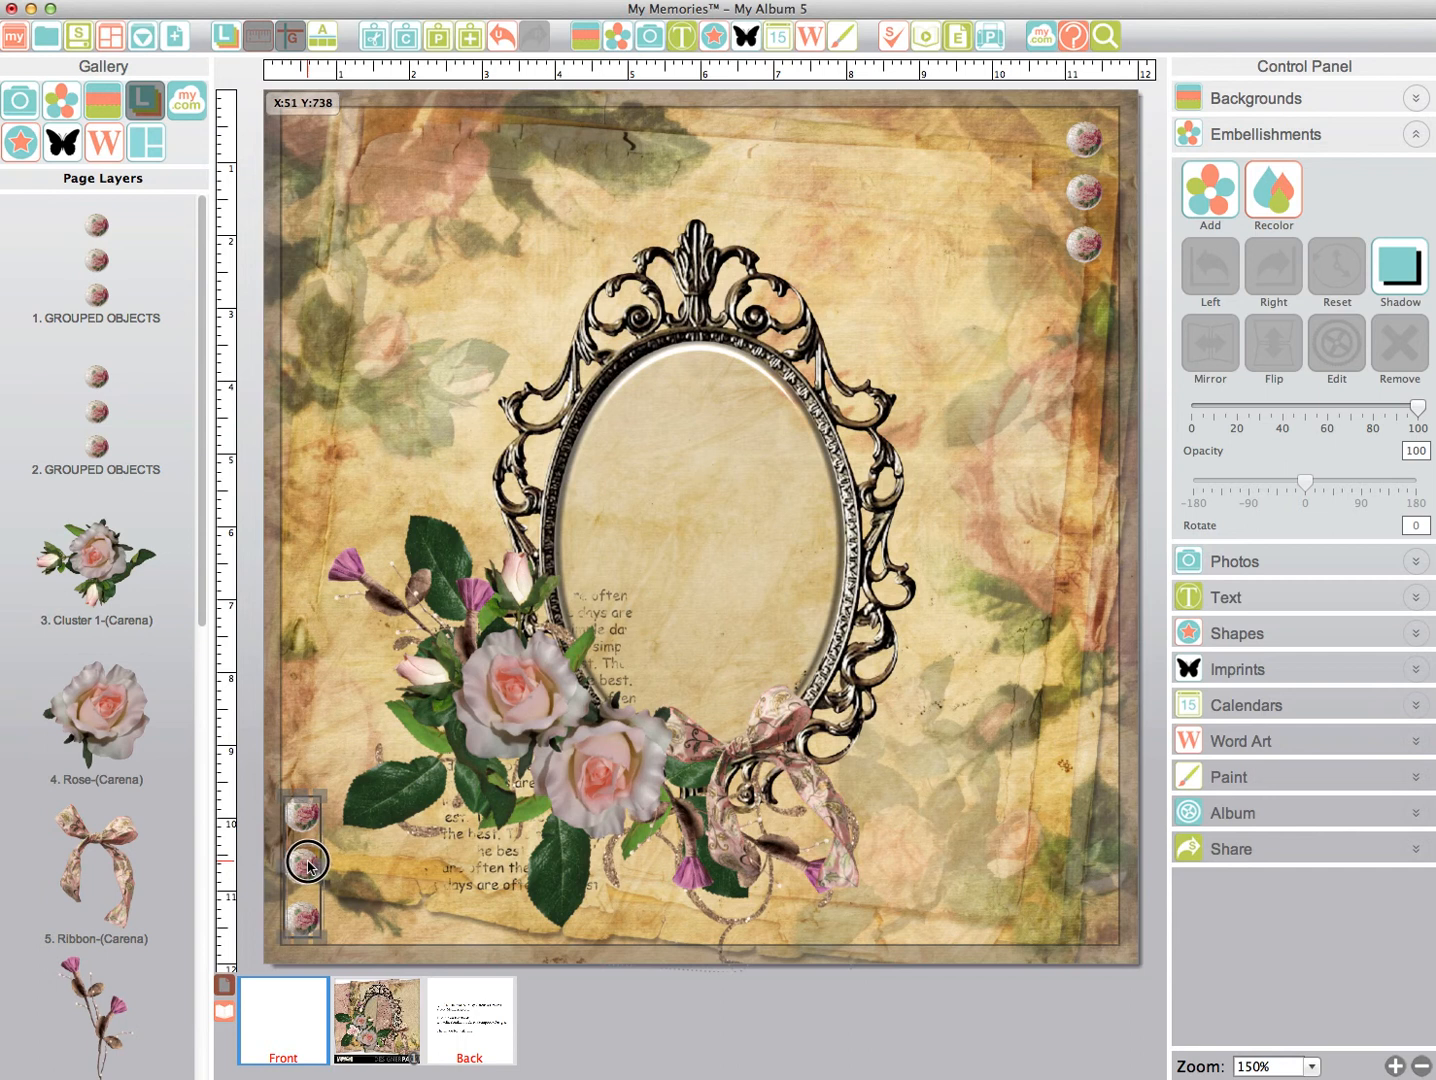
key("Right")
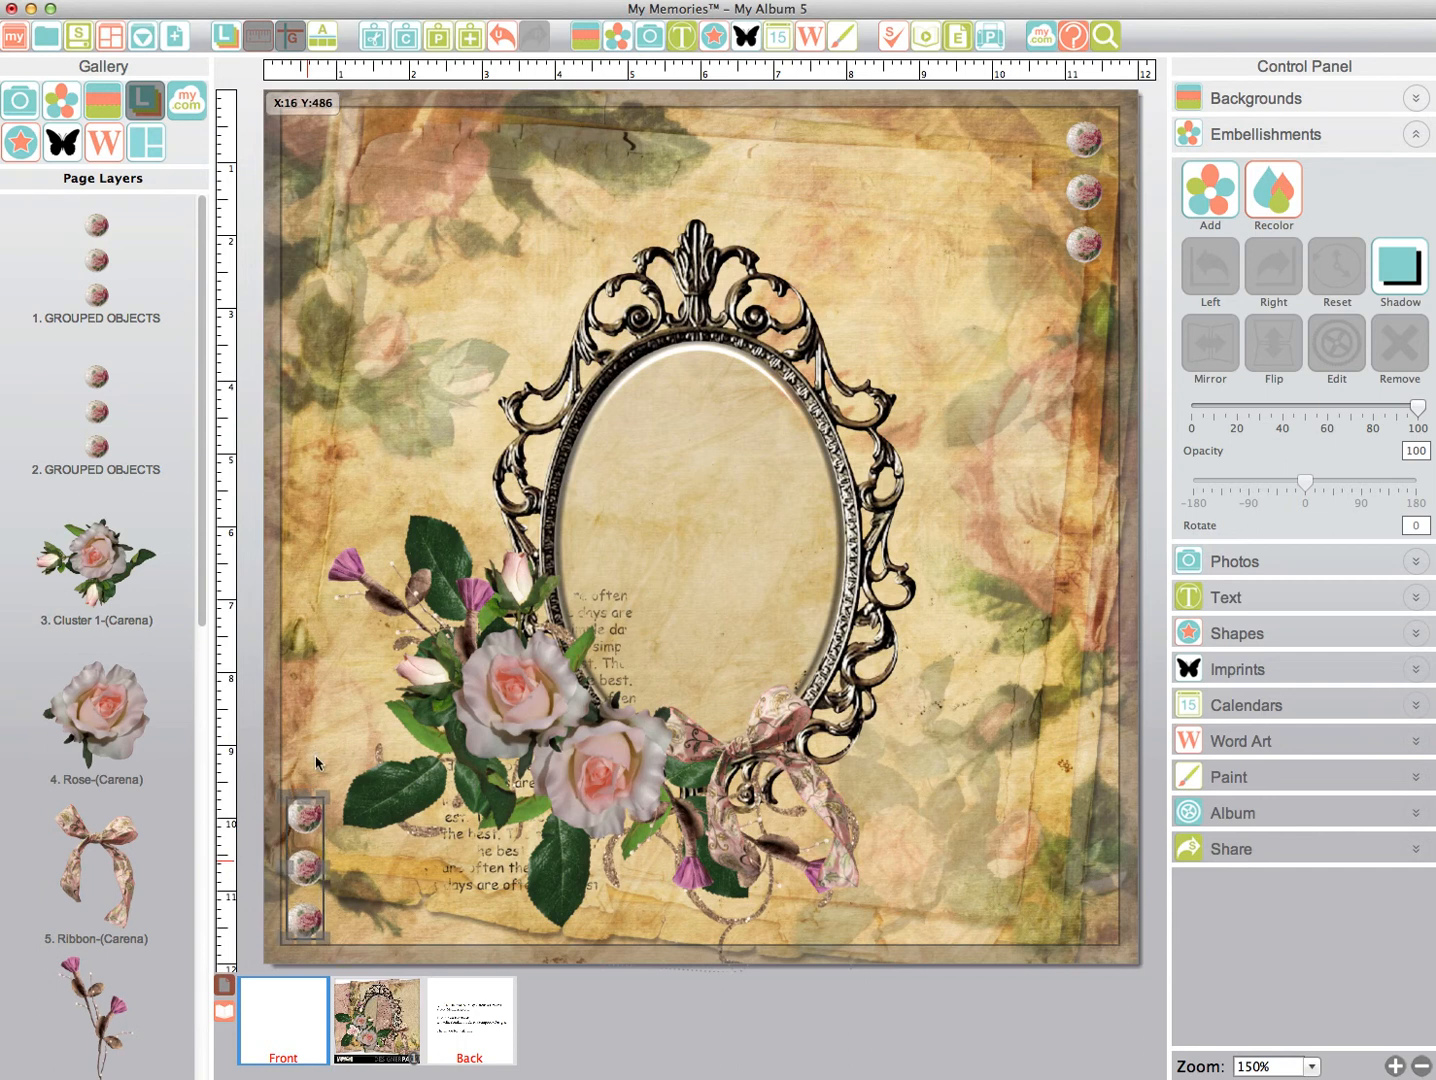
left_click(324, 748)
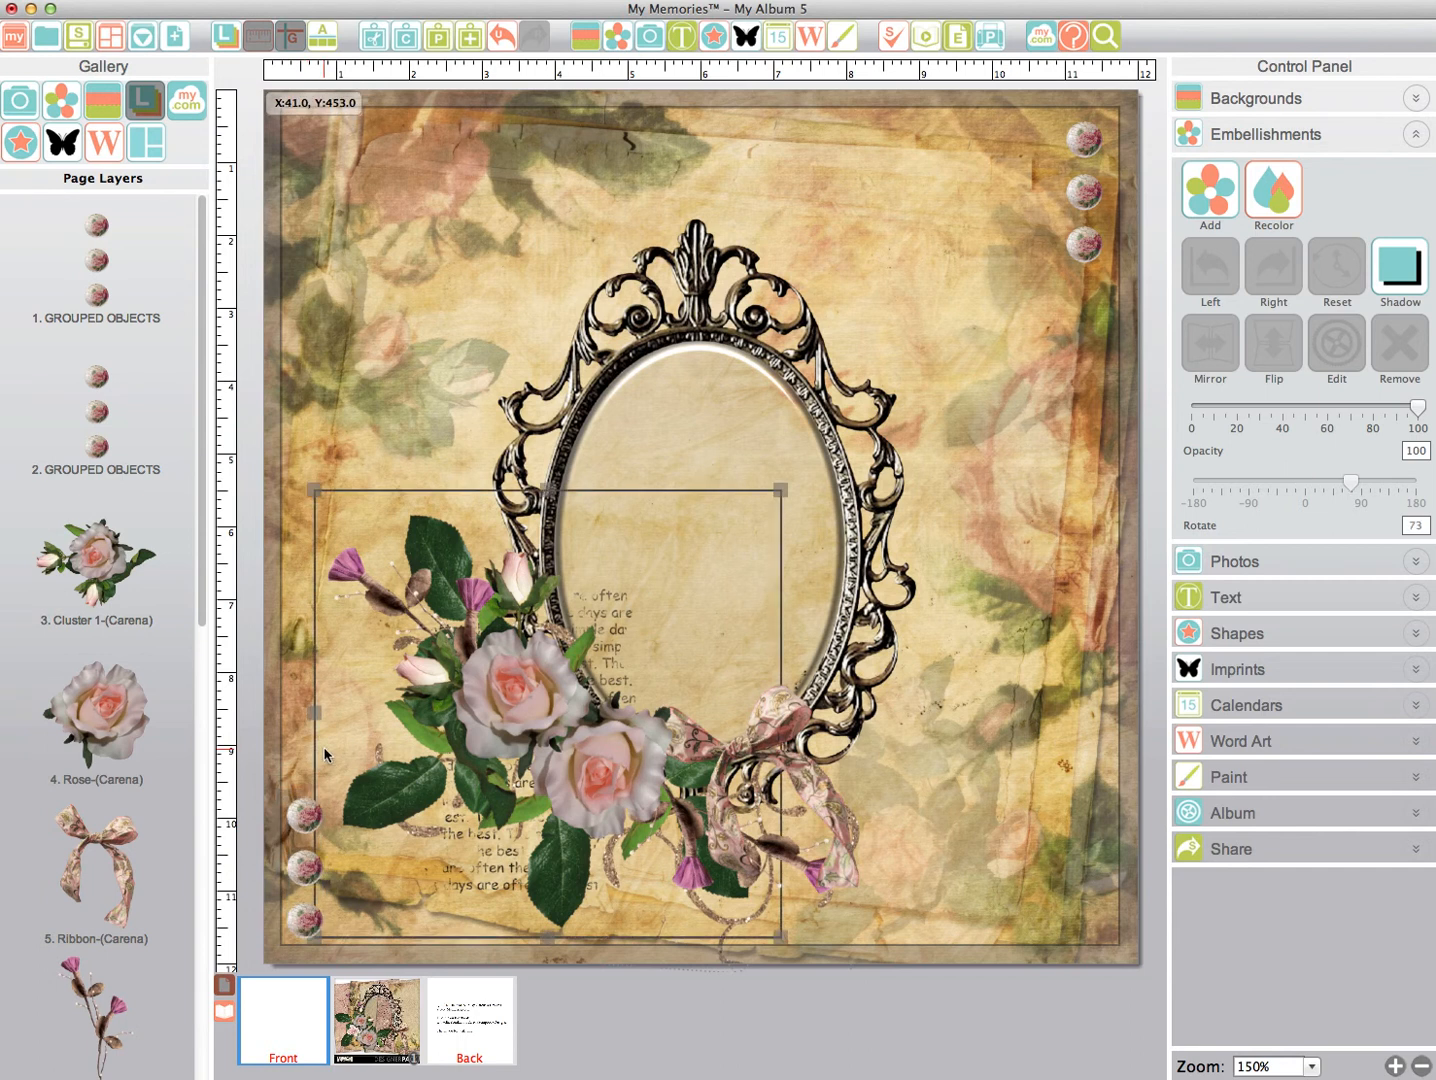
left_click(932, 281)
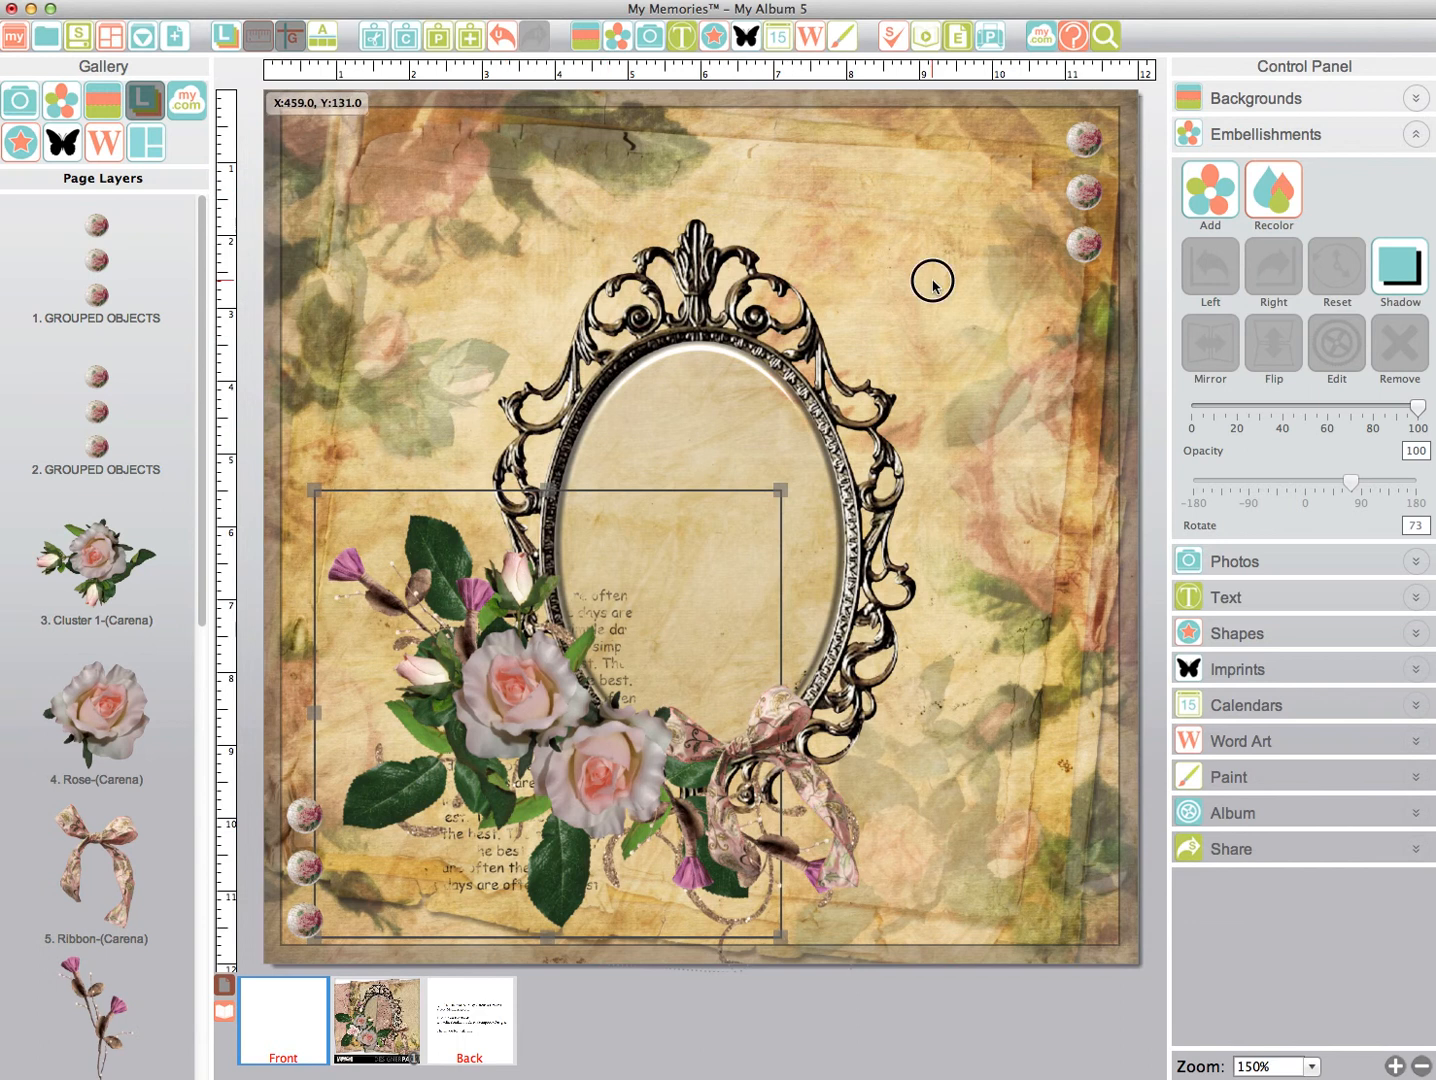
left_click(932, 285)
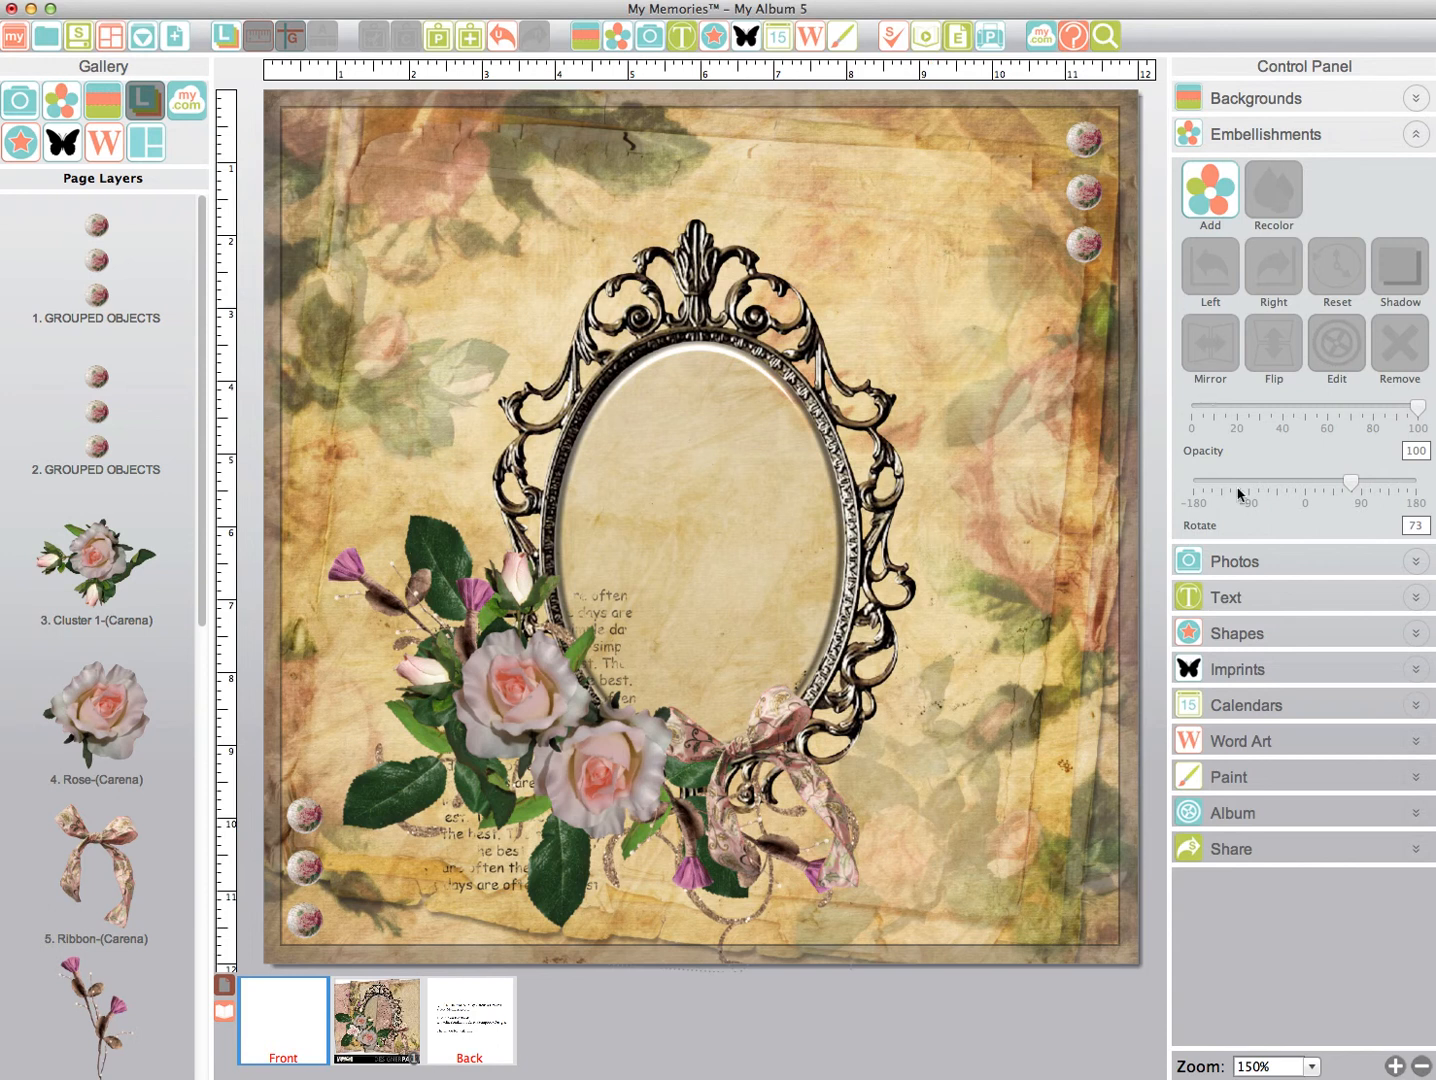
- Add a photo box over the frame's opening and change its shape to a circle
left_click(1238, 558)
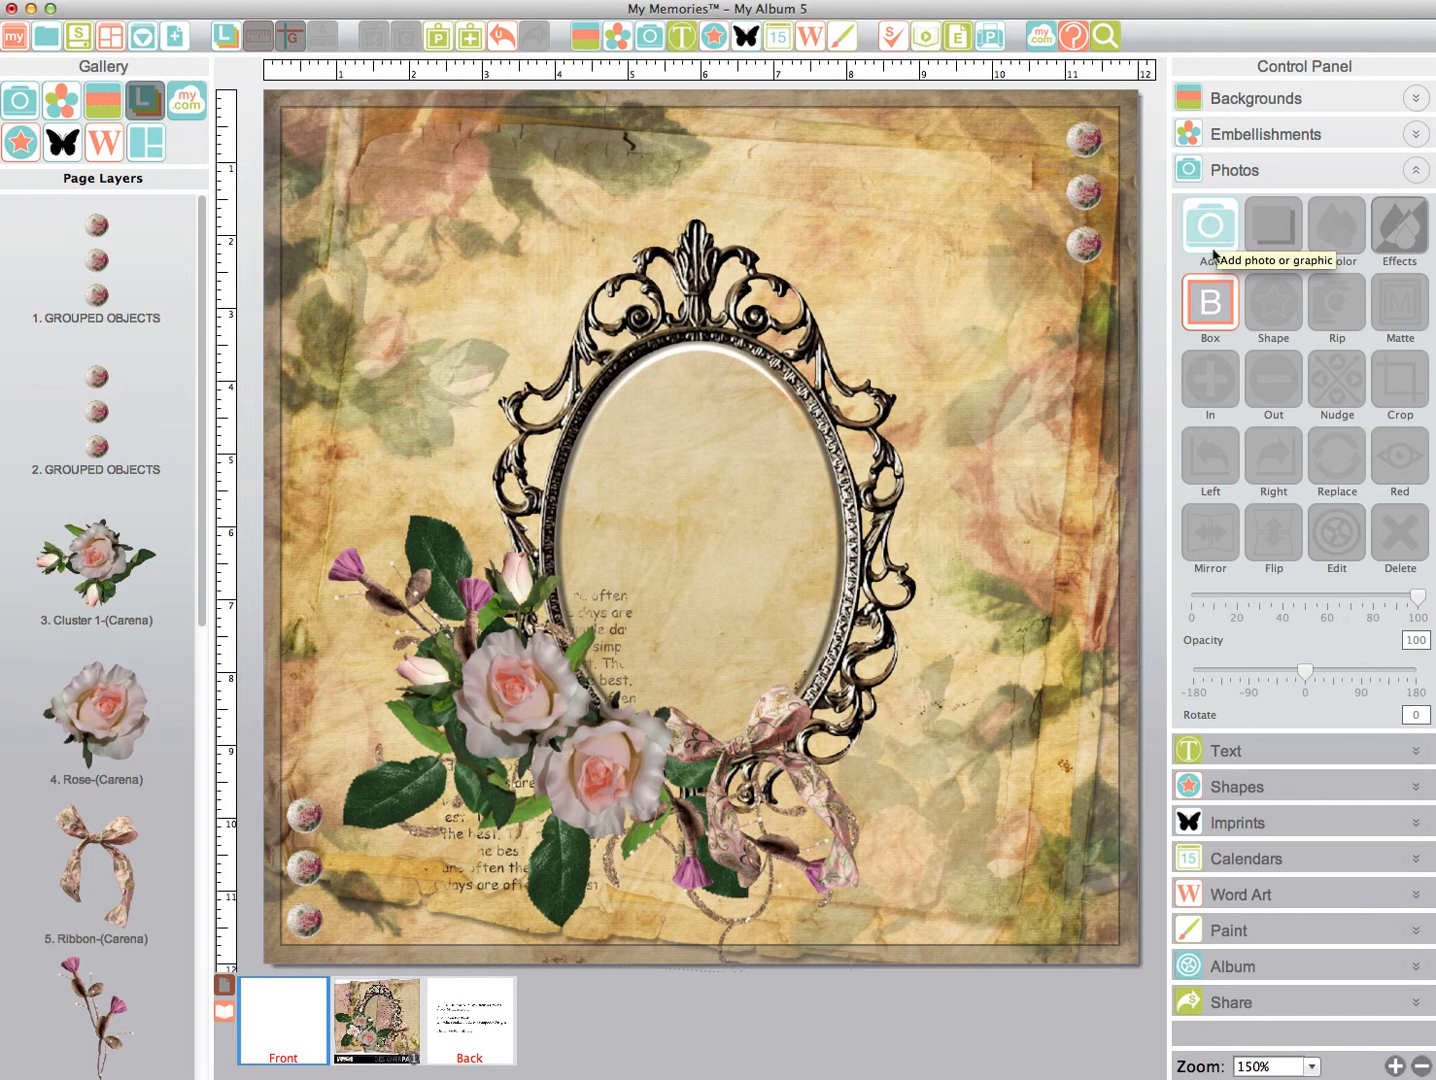
left_click(1208, 298)
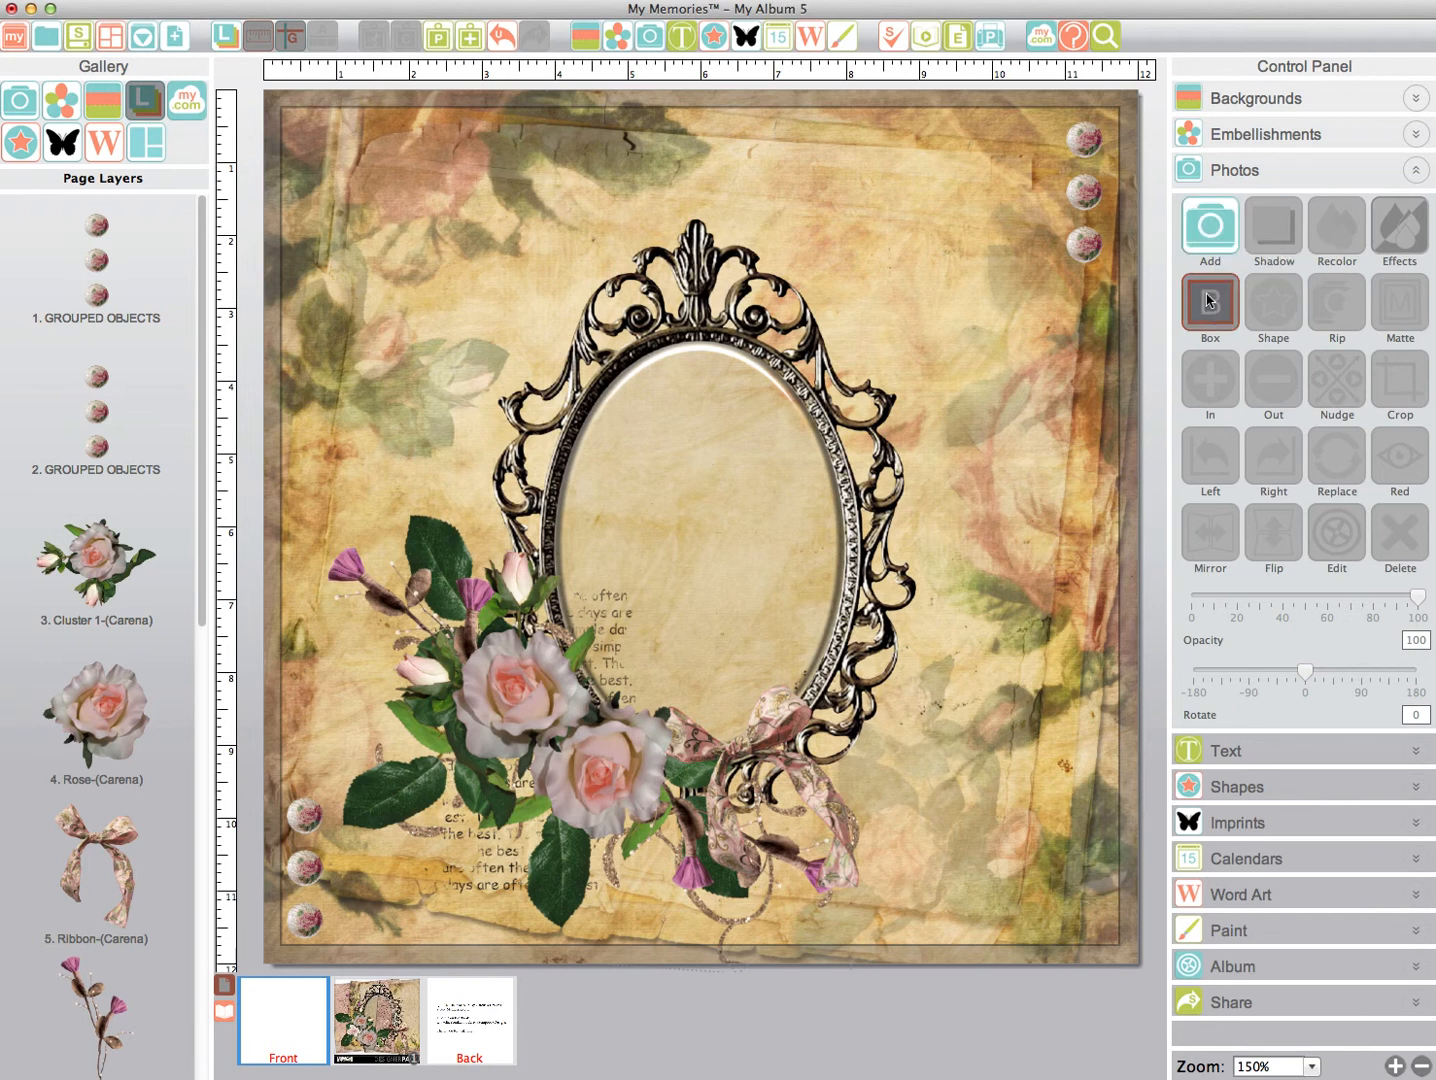
left_click(1290, 306)
left_click(750, 466)
left_click(872, 695)
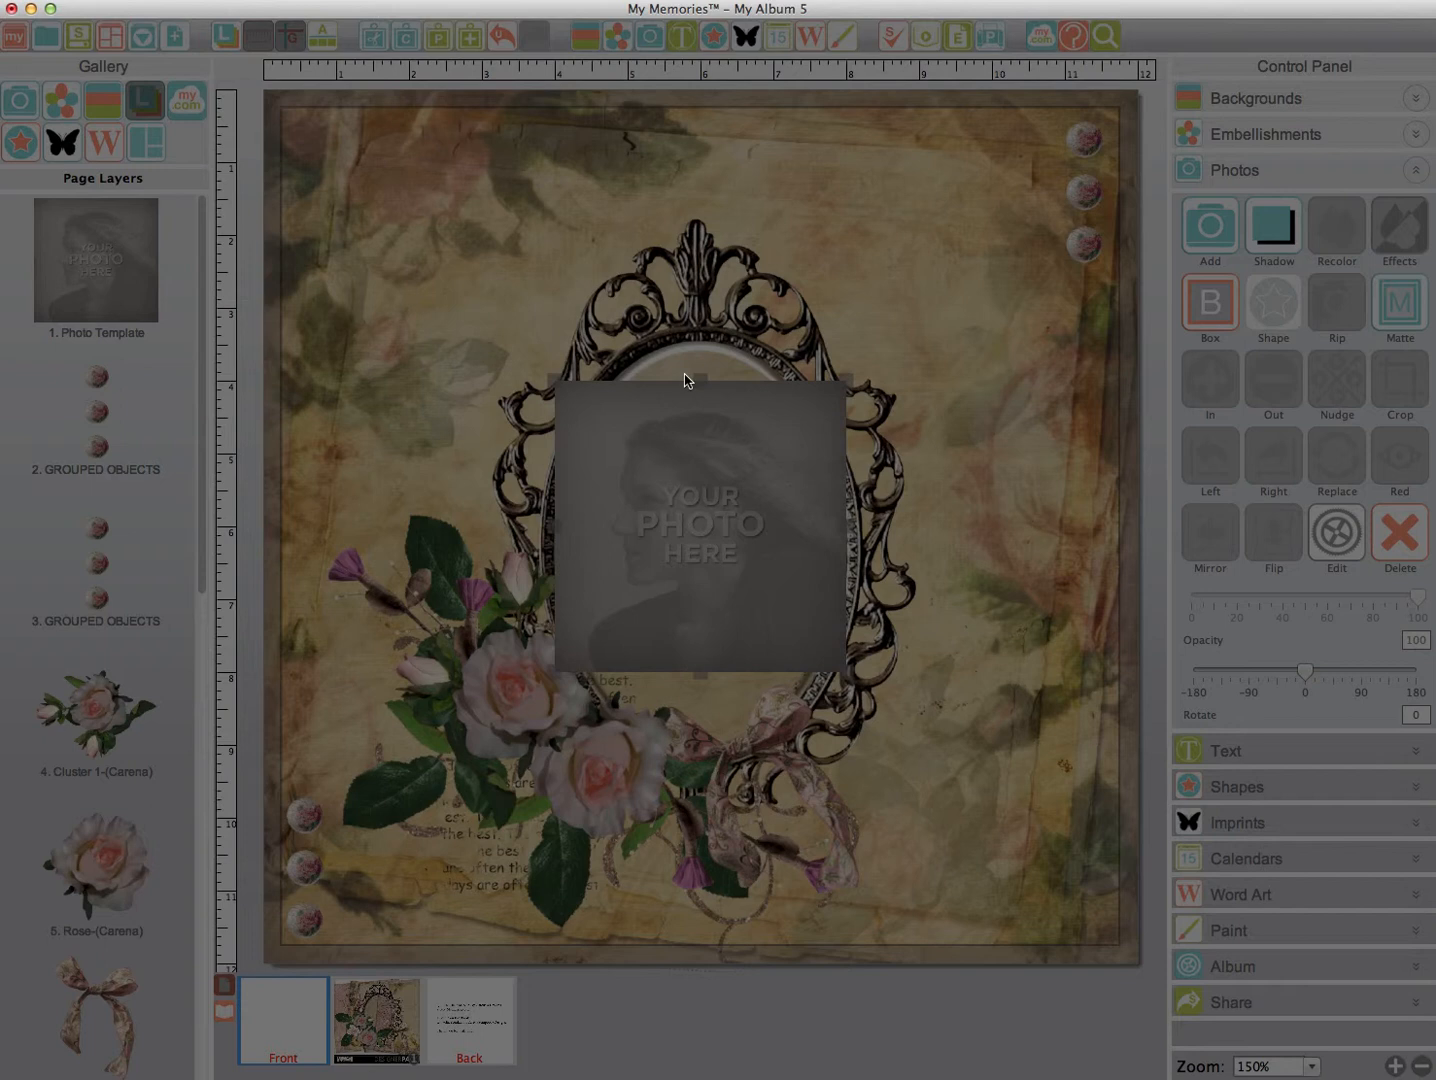
- Stretch the round photo box into an oval of about 310 by 446 that fills the frame's opening
left_click_drag(700, 386, 704, 332)
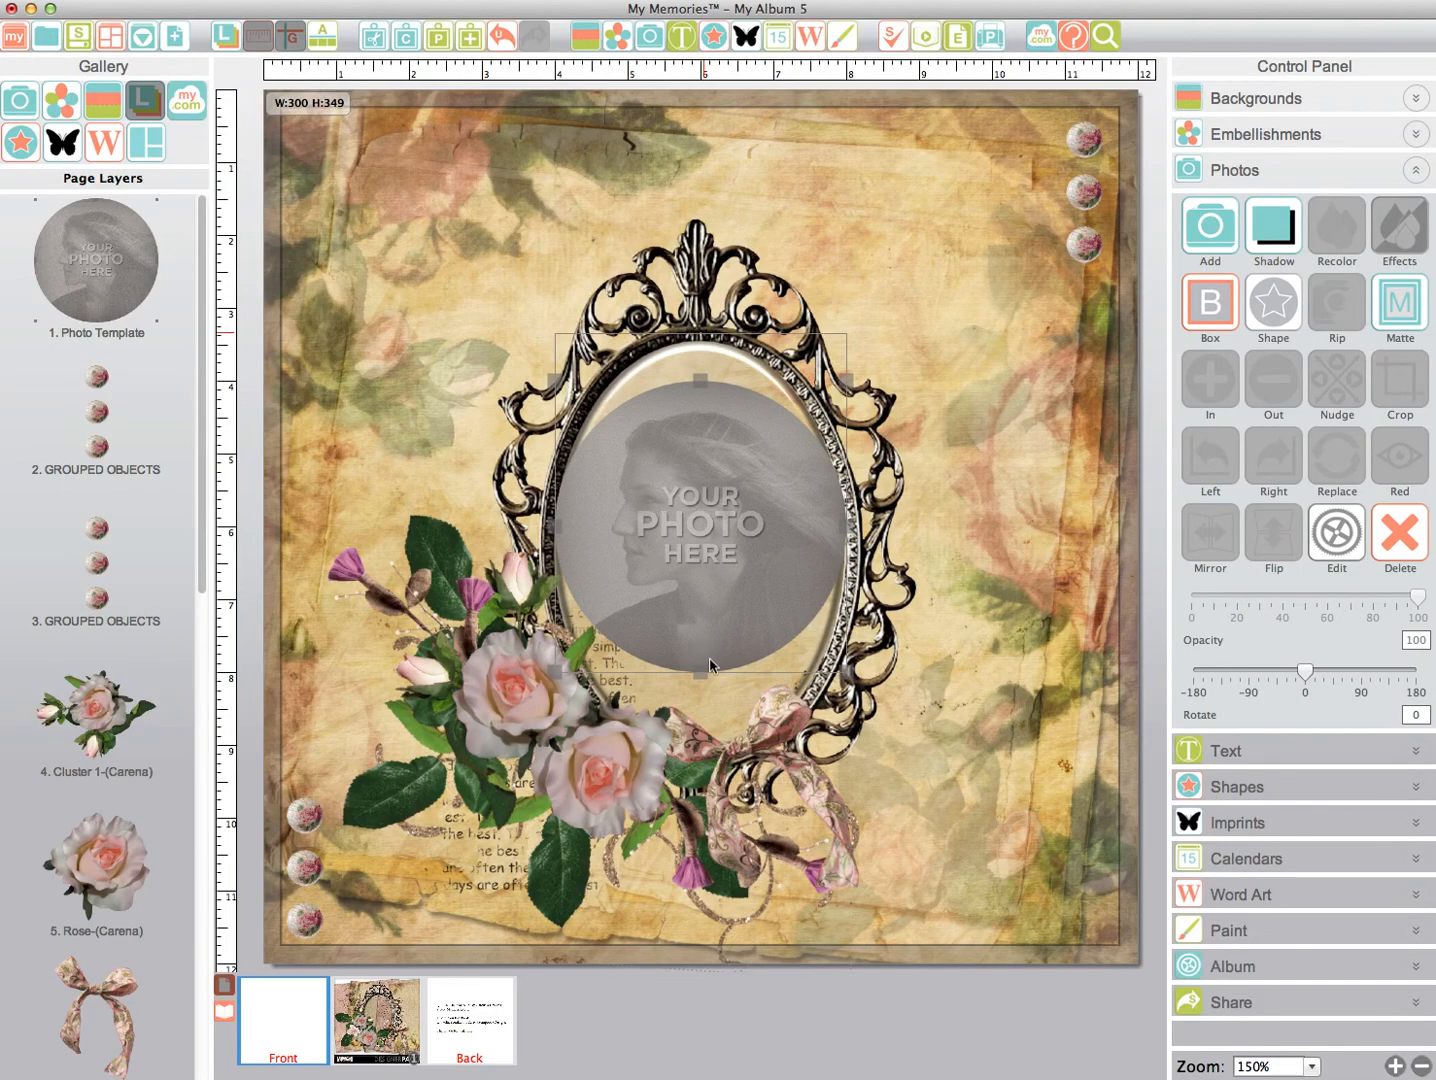
left_click_drag(703, 743, 703, 766)
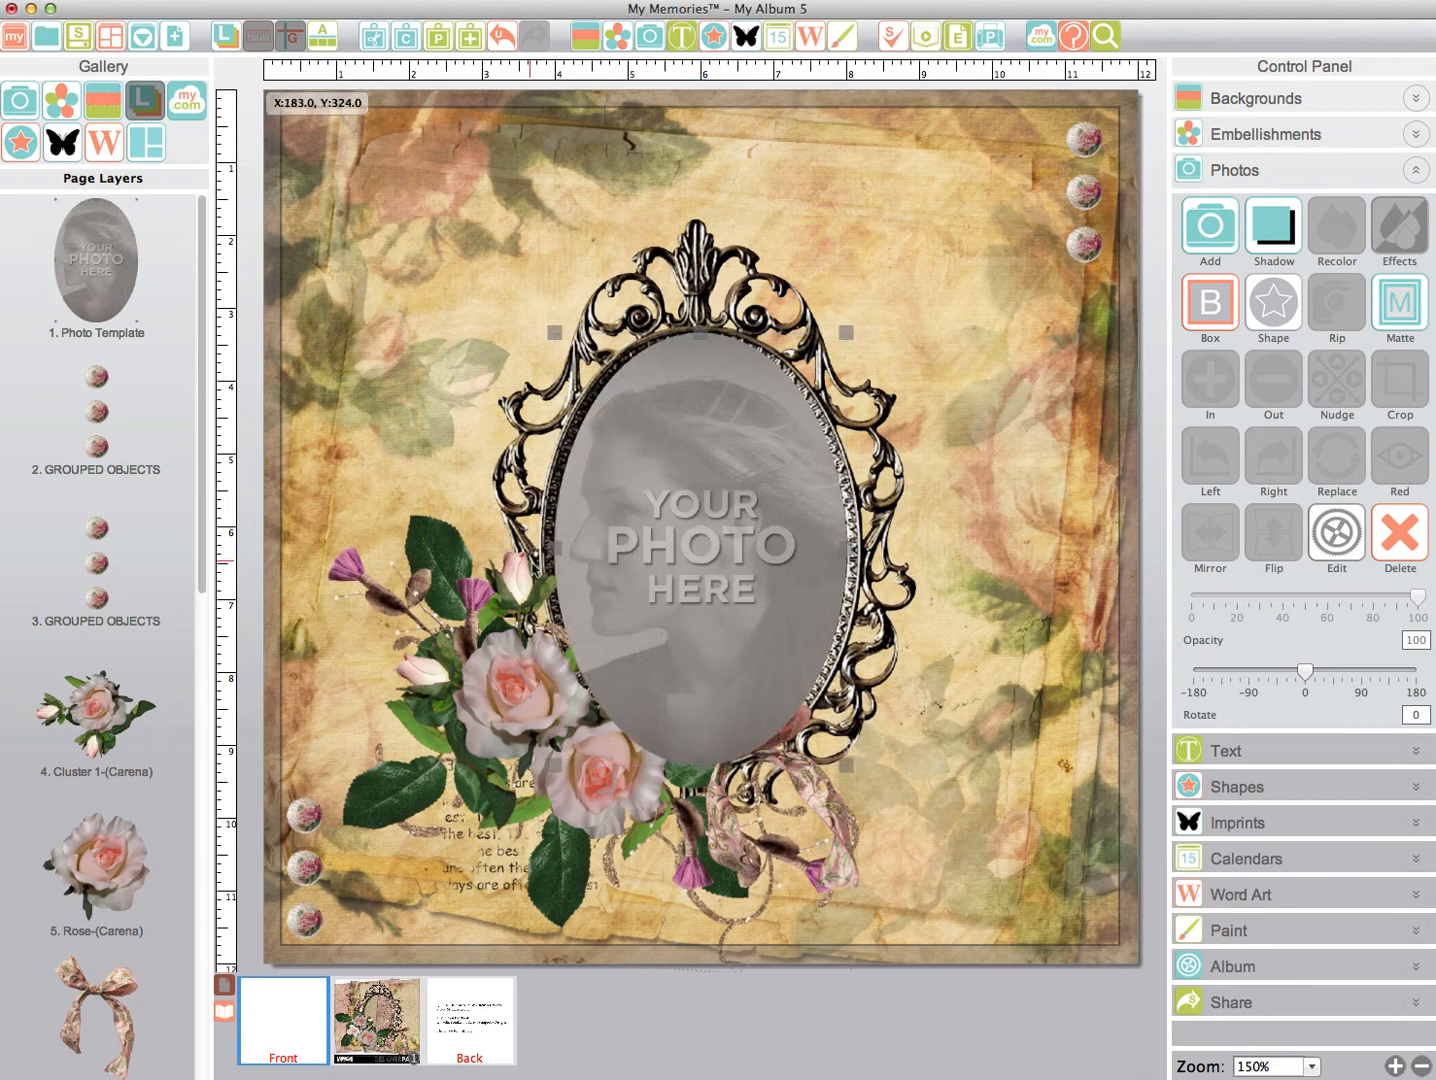
left_click_drag(553, 553, 547, 553)
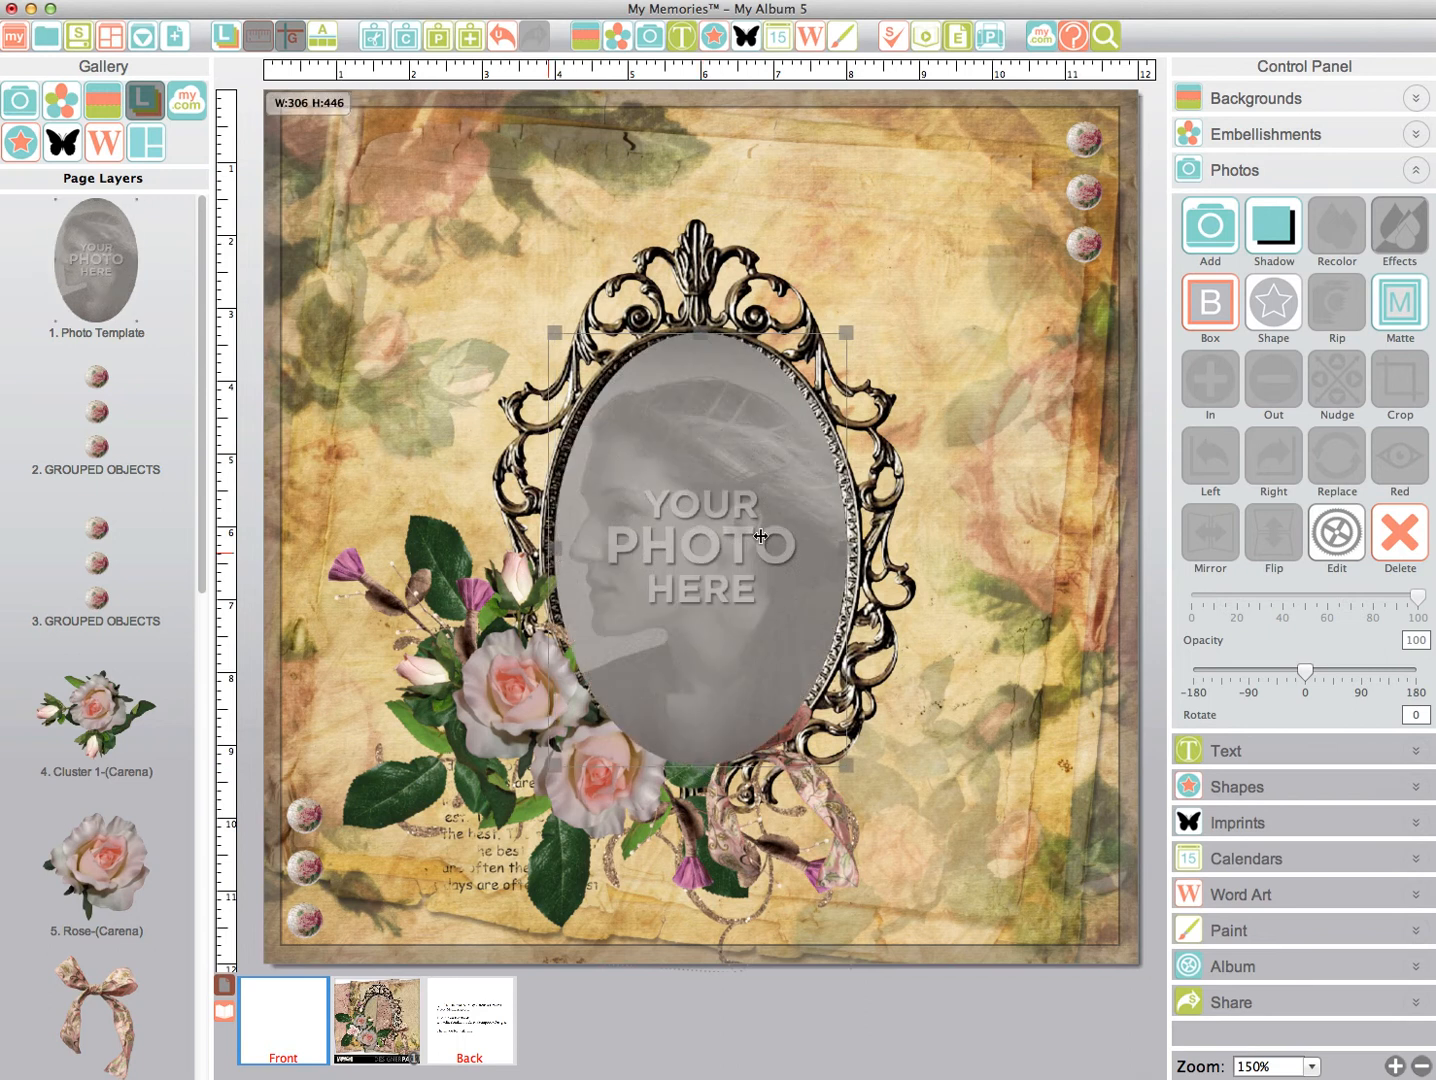
left_click_drag(846, 550, 851, 551)
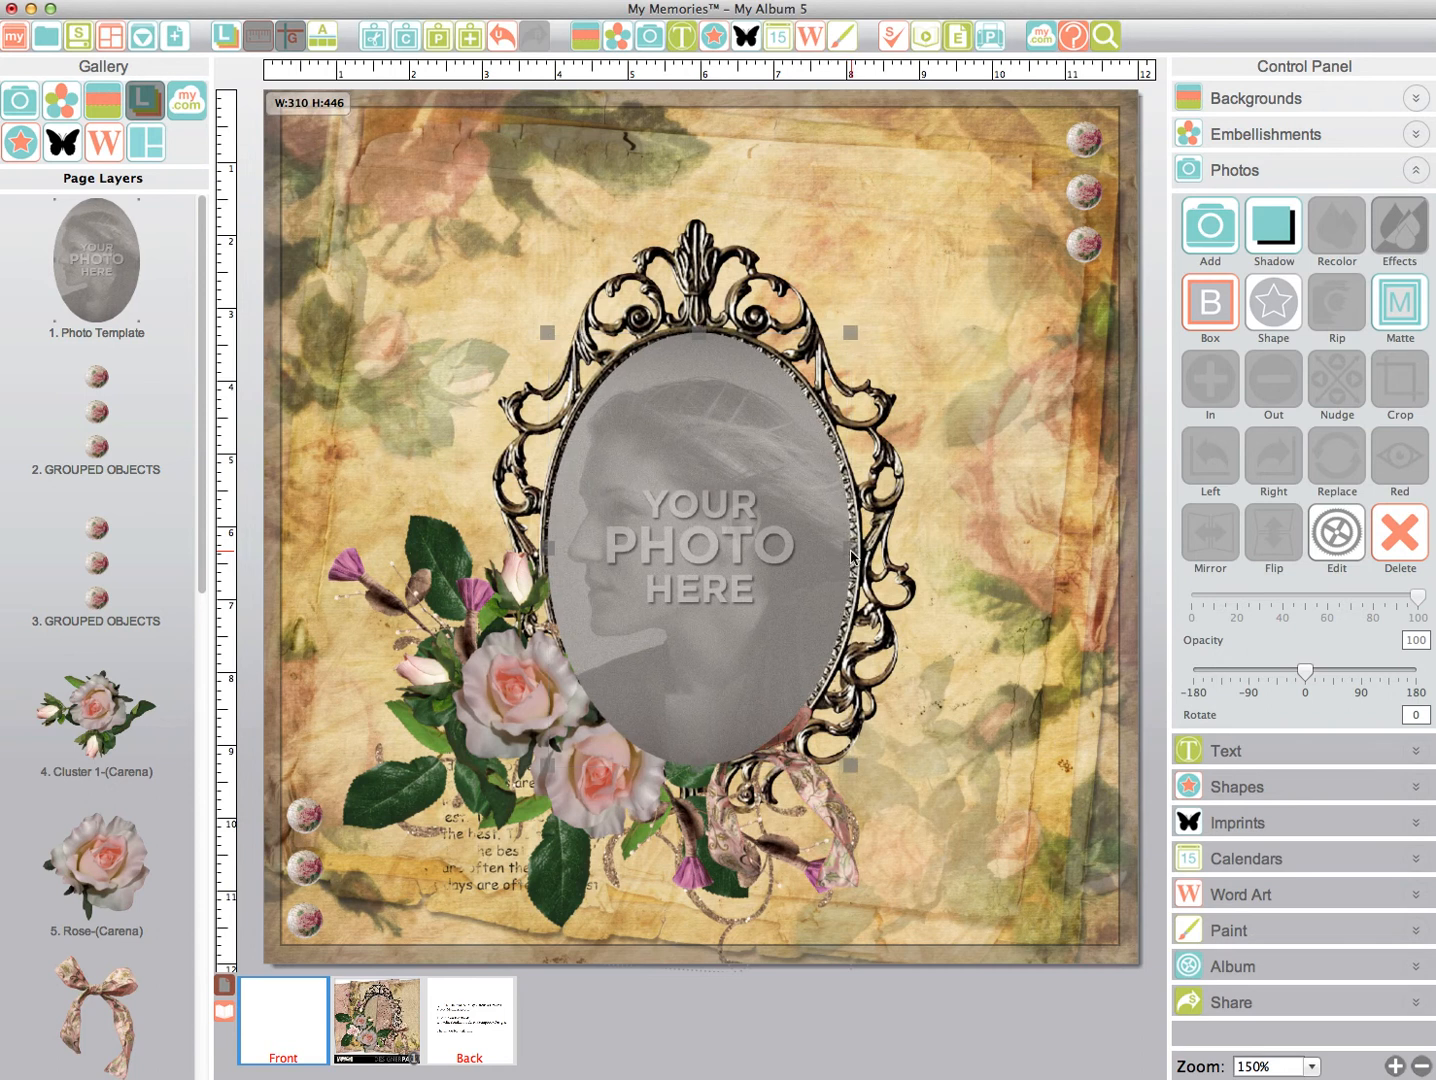
- Fill the oval photo box with the "IMG_4173 Hand Coloured" portrait and accept its default crop
double_click(723, 532)
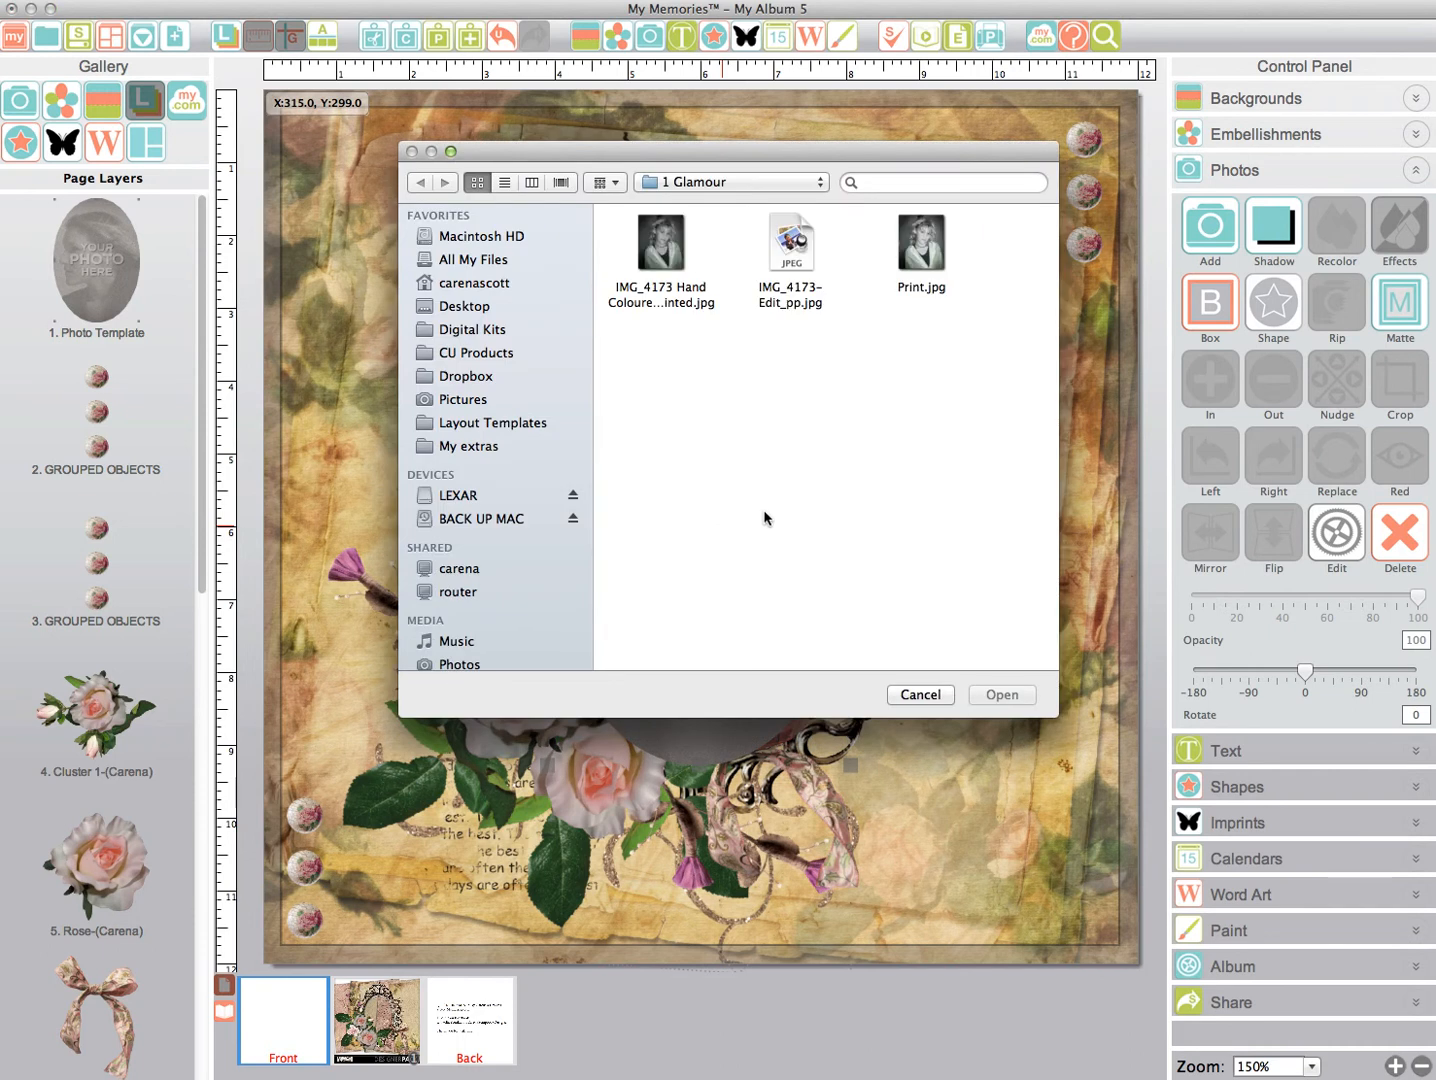
left_click(661, 245)
left_click(1002, 697)
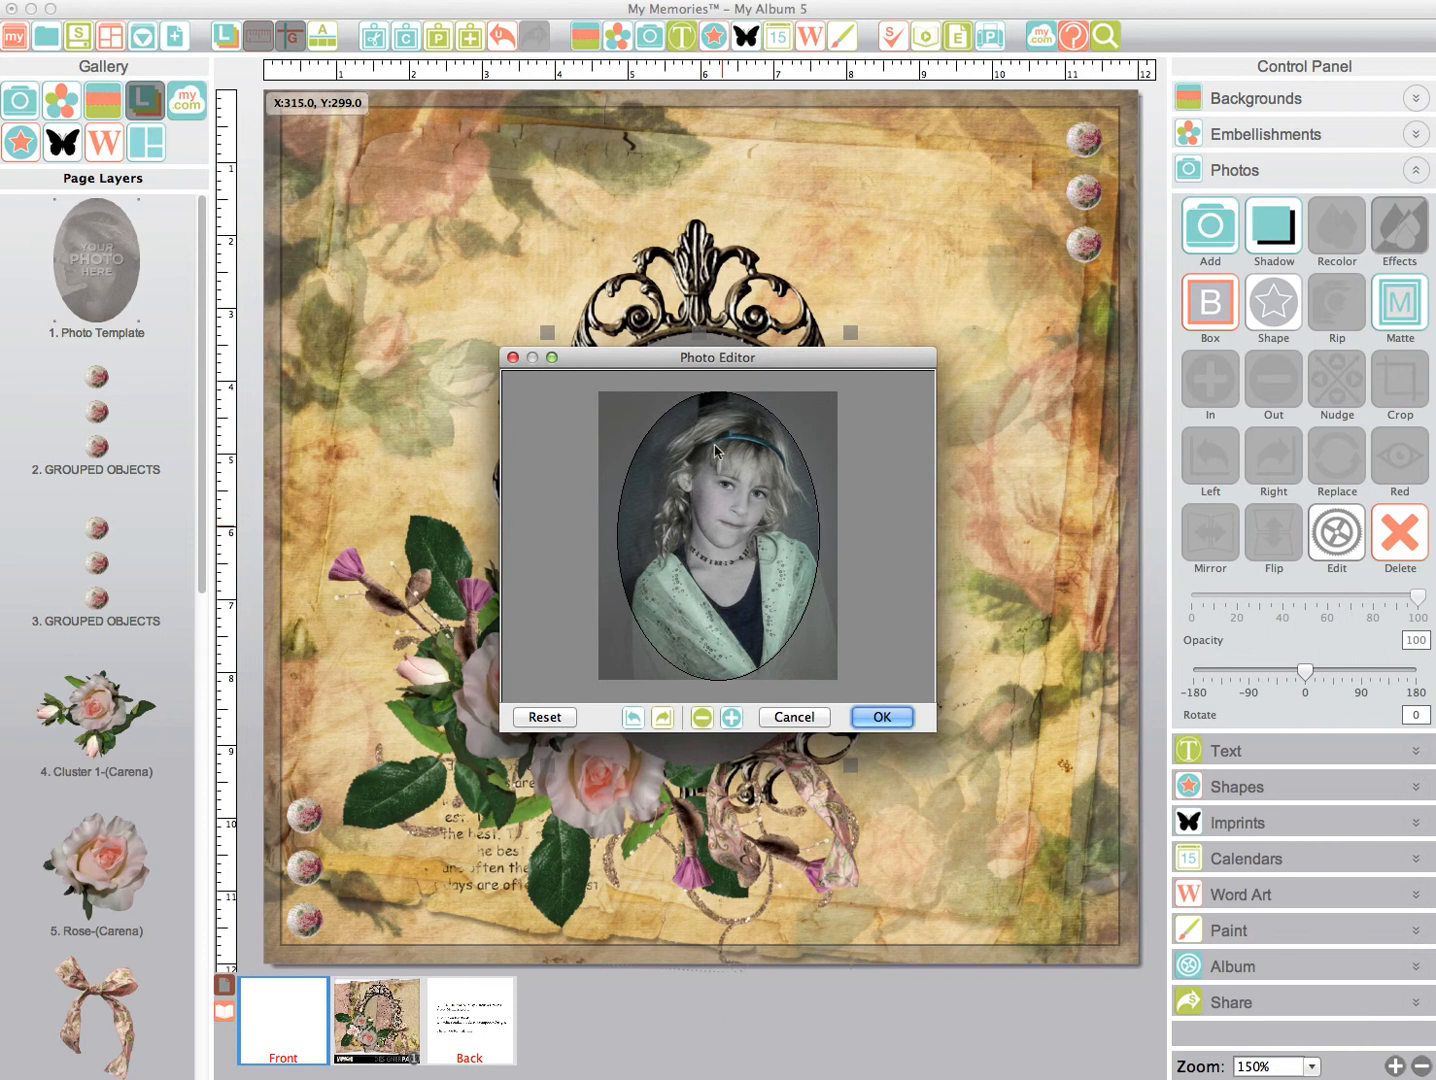
left_click(877, 718)
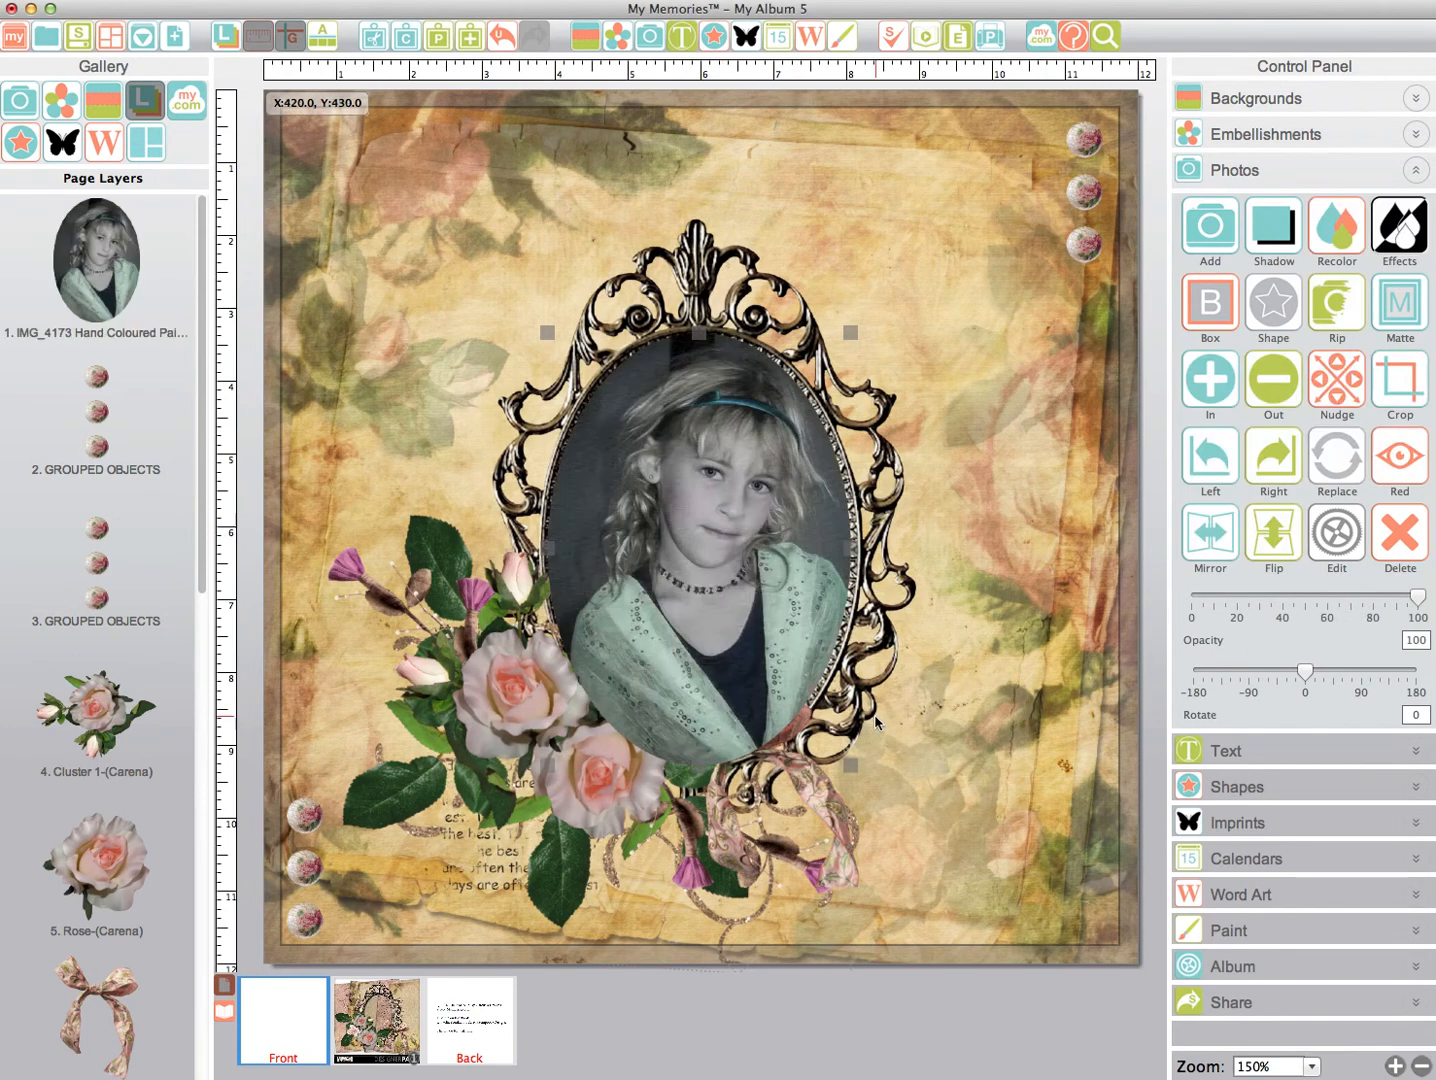
- Reorder the page layers so the portrait photo sits directly beneath the ornate frame
left_click_drag(125, 290, 66, 1060)
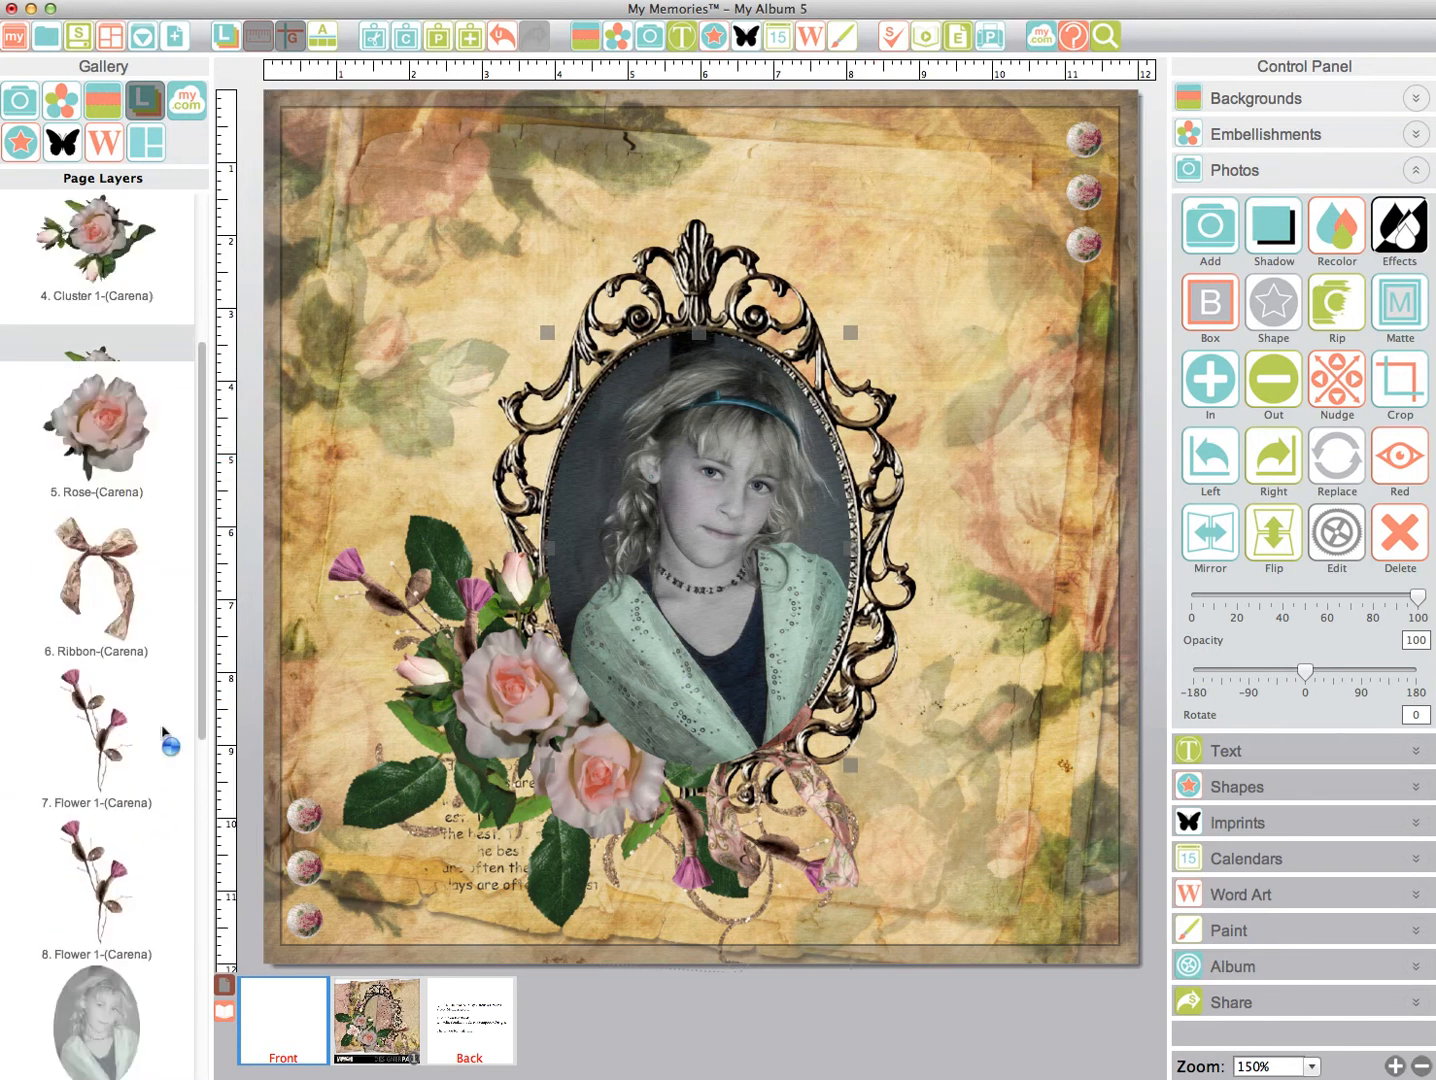
left_click_drag(200, 715, 206, 991)
left_click_drag(113, 414, 92, 1000)
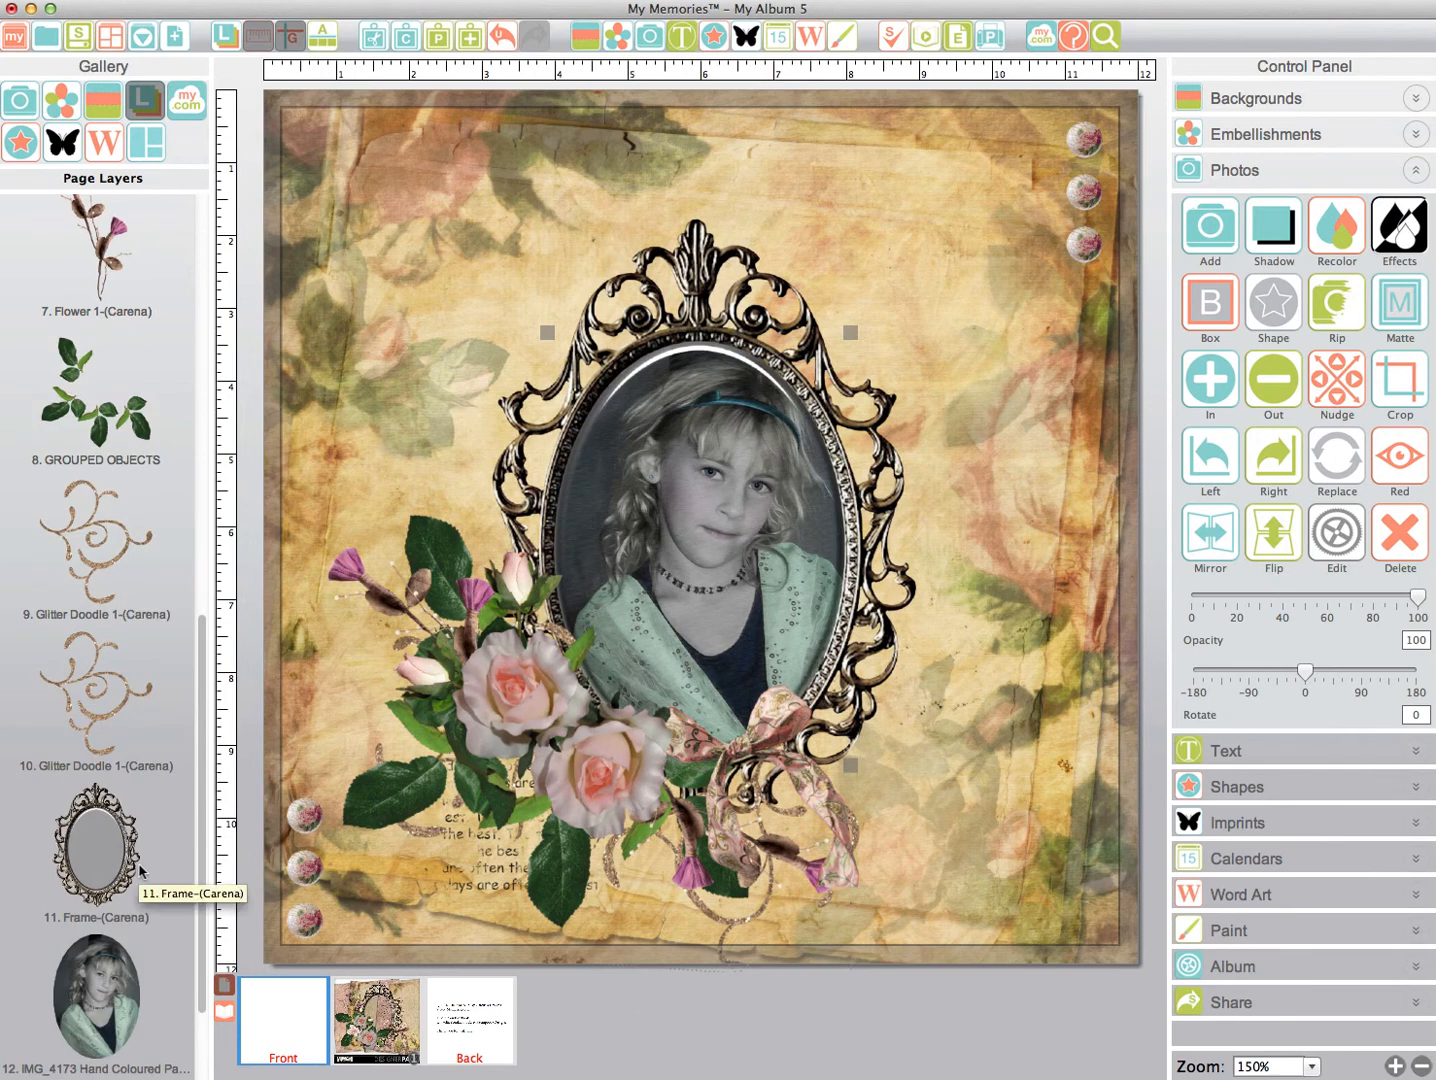
left_click(108, 960)
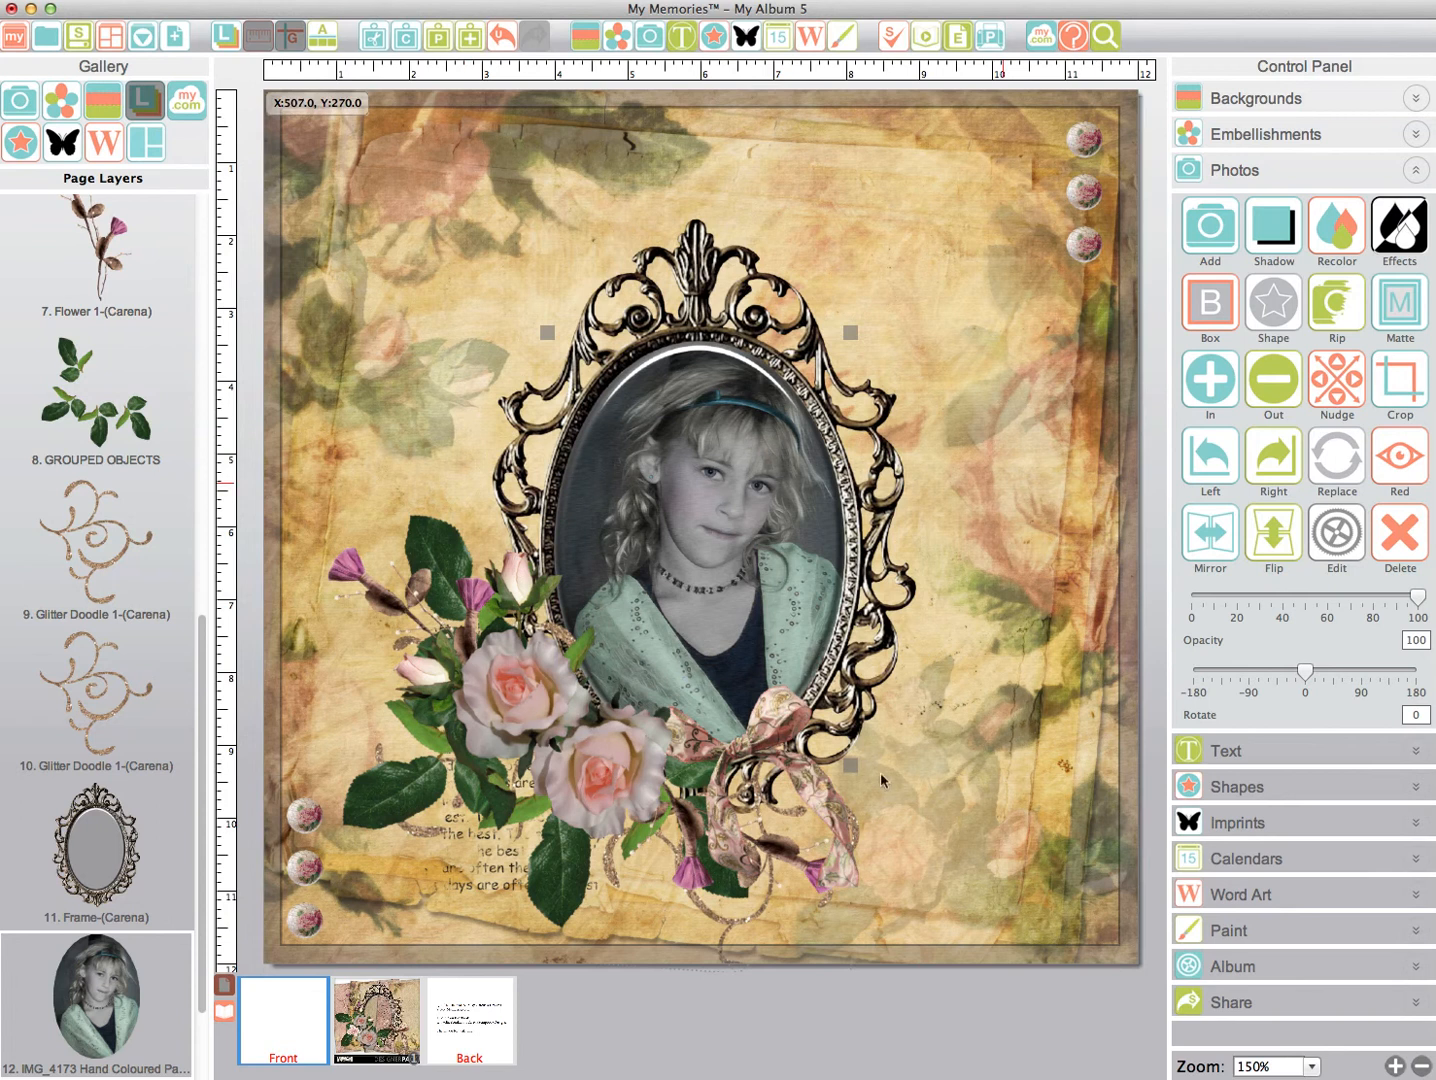
- Move the ribbon bow slightly down on the frame's lower edge and leave nothing selected
left_click(752, 745)
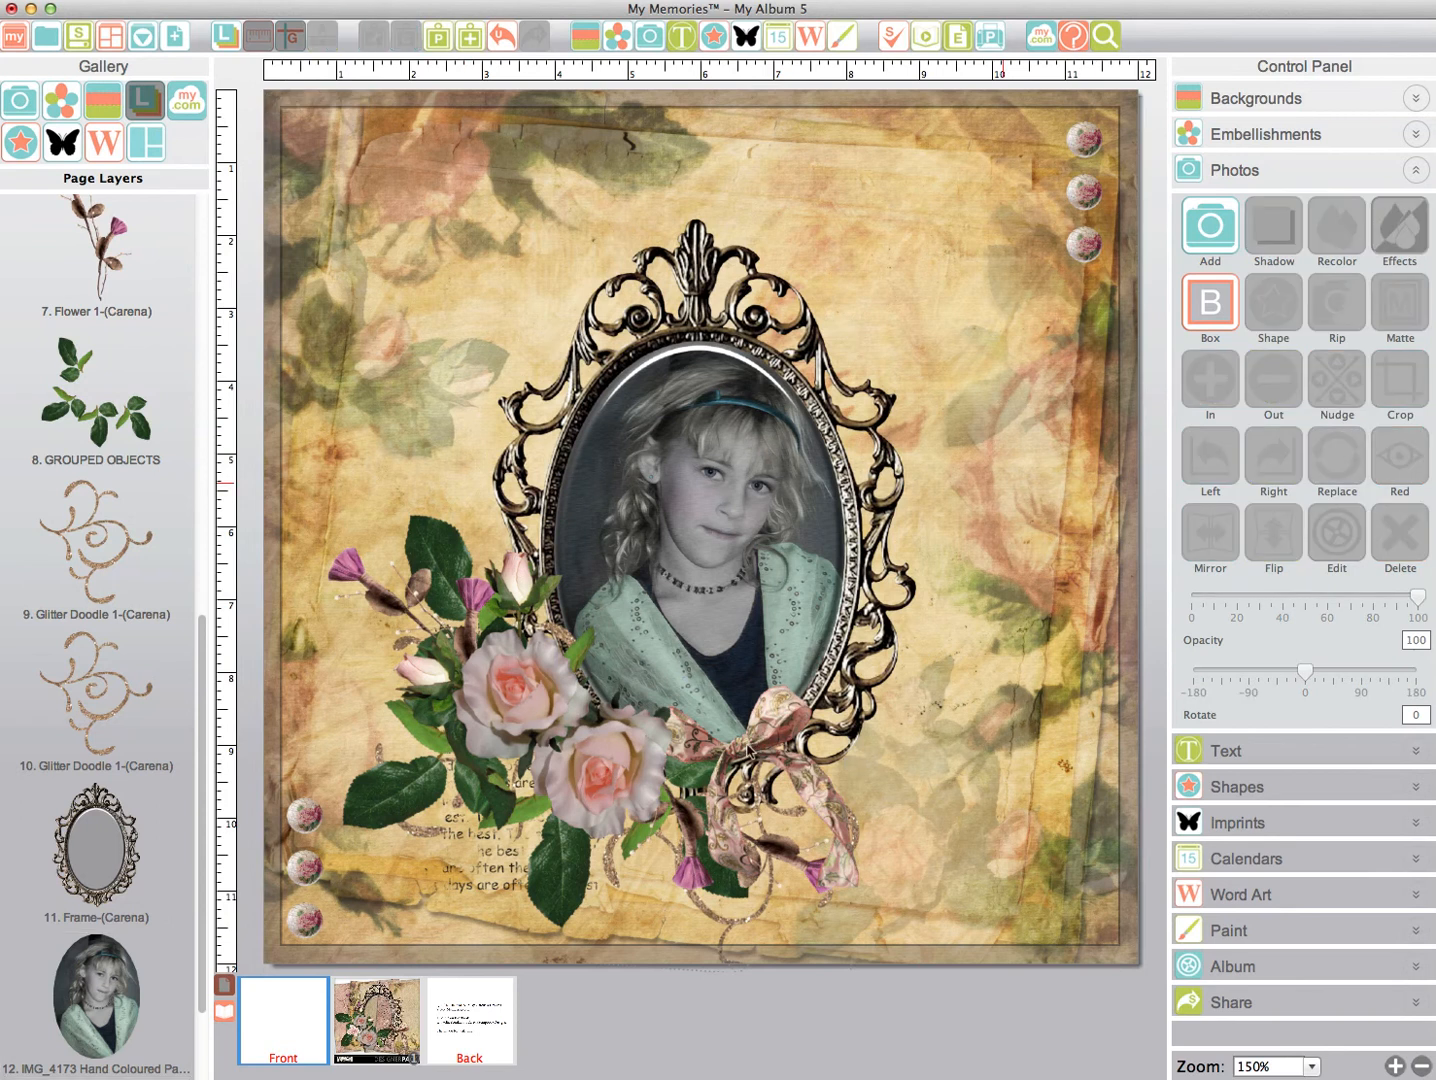
left_click(836, 845)
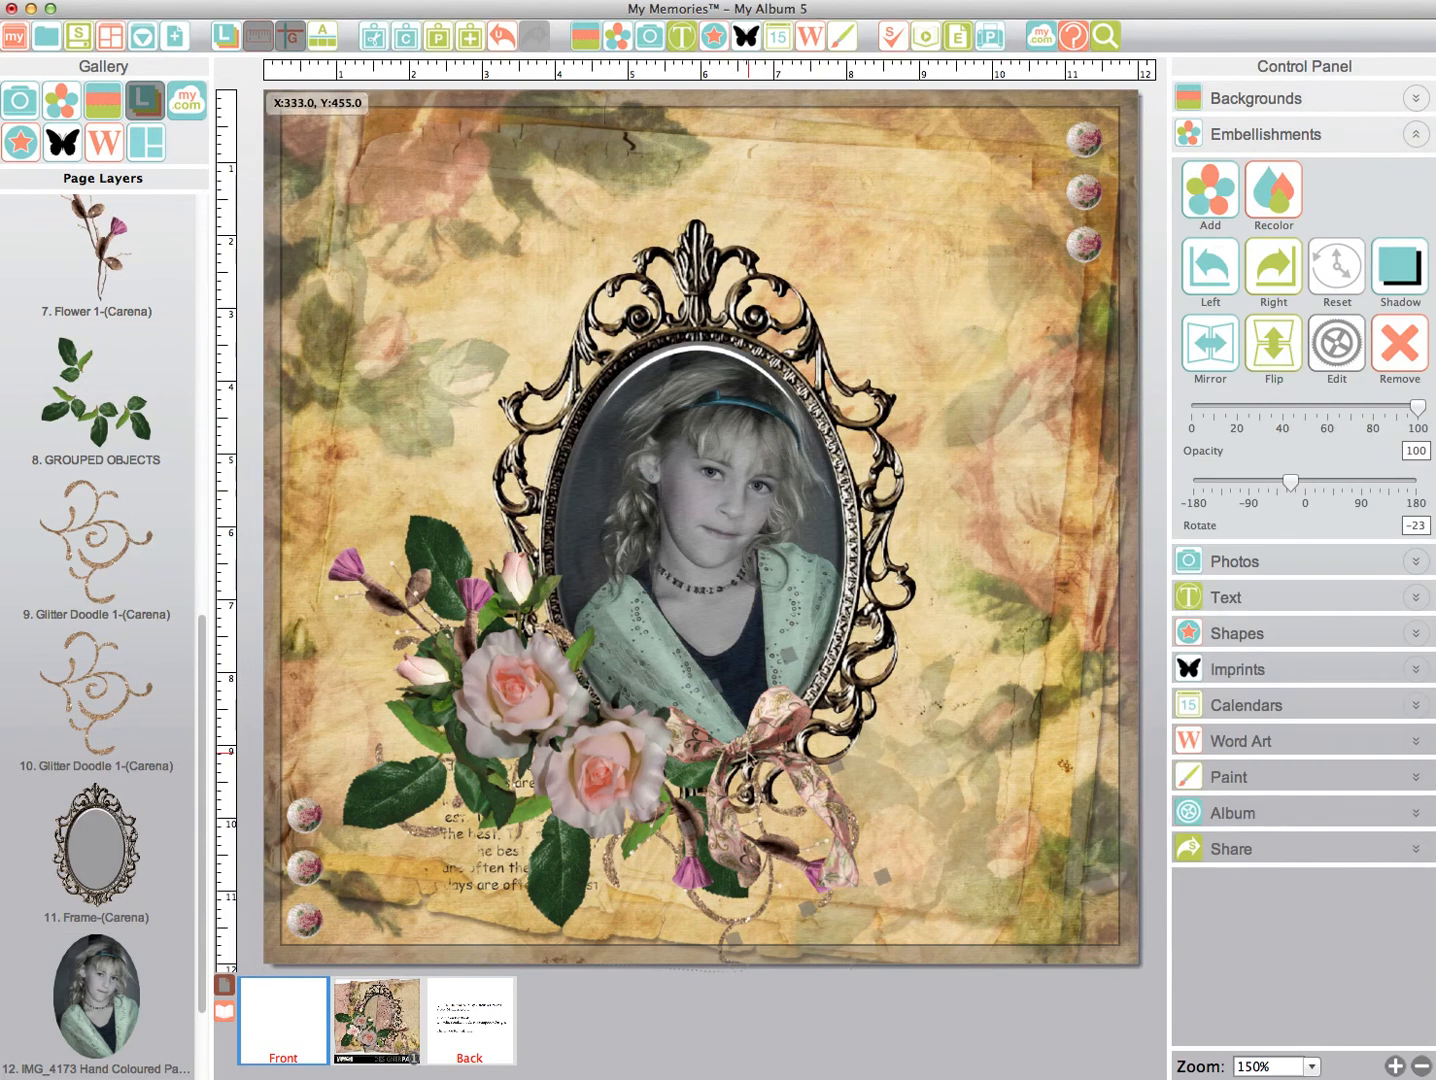
left_click_drag(750, 757, 750, 764)
left_click(936, 791)
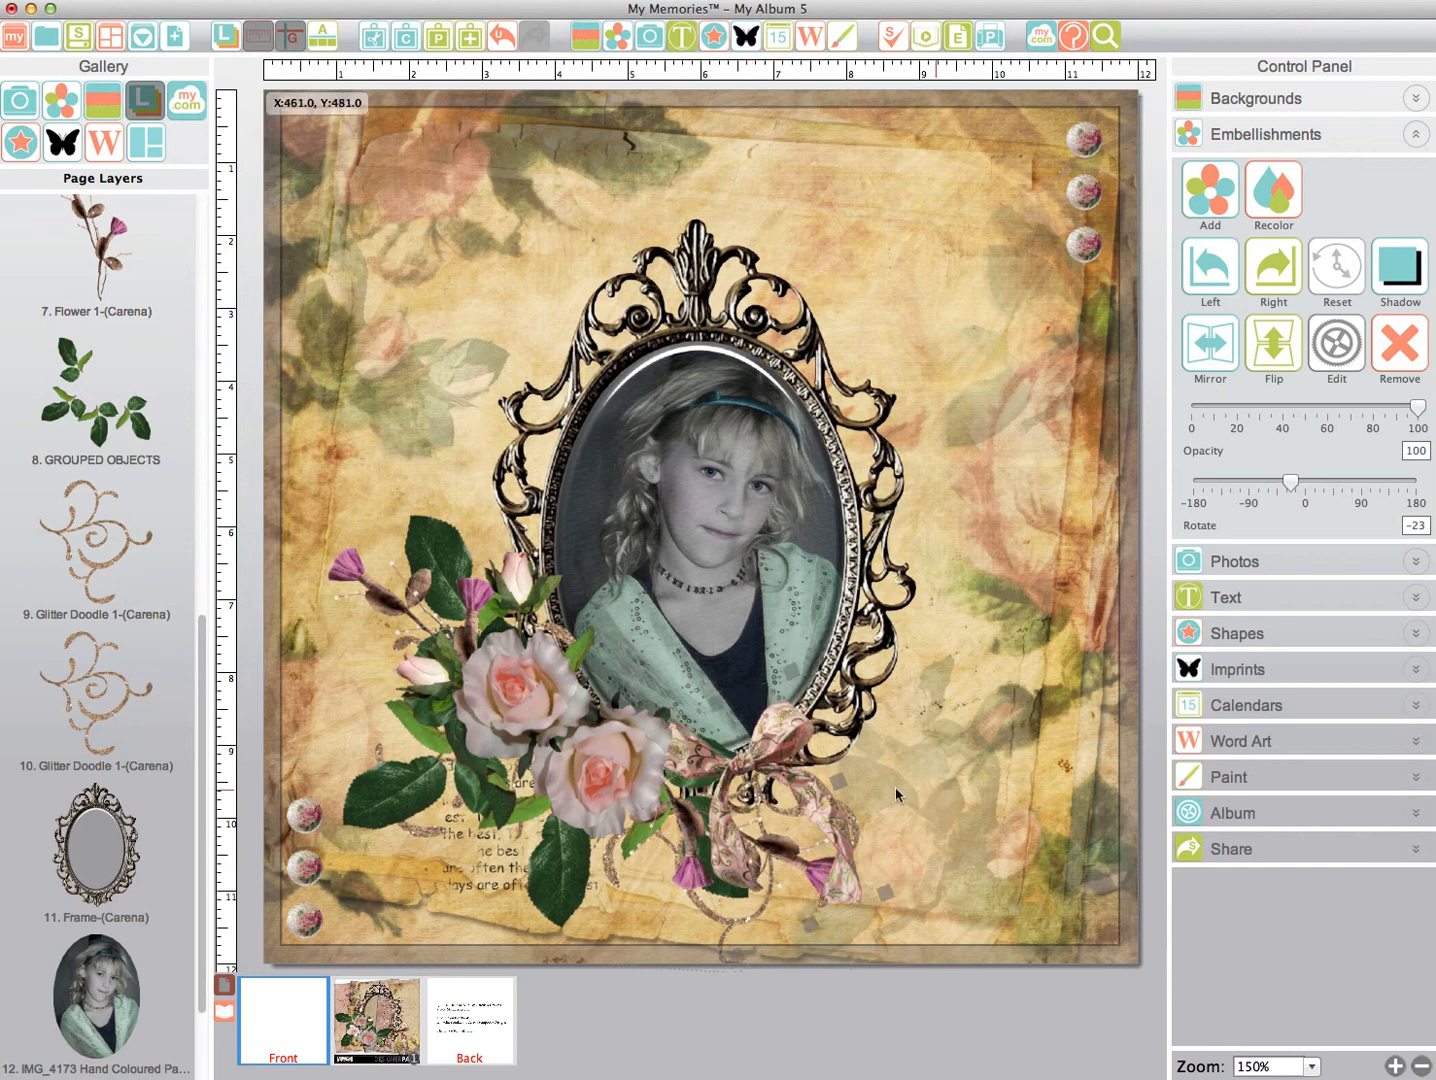
left_click(917, 727)
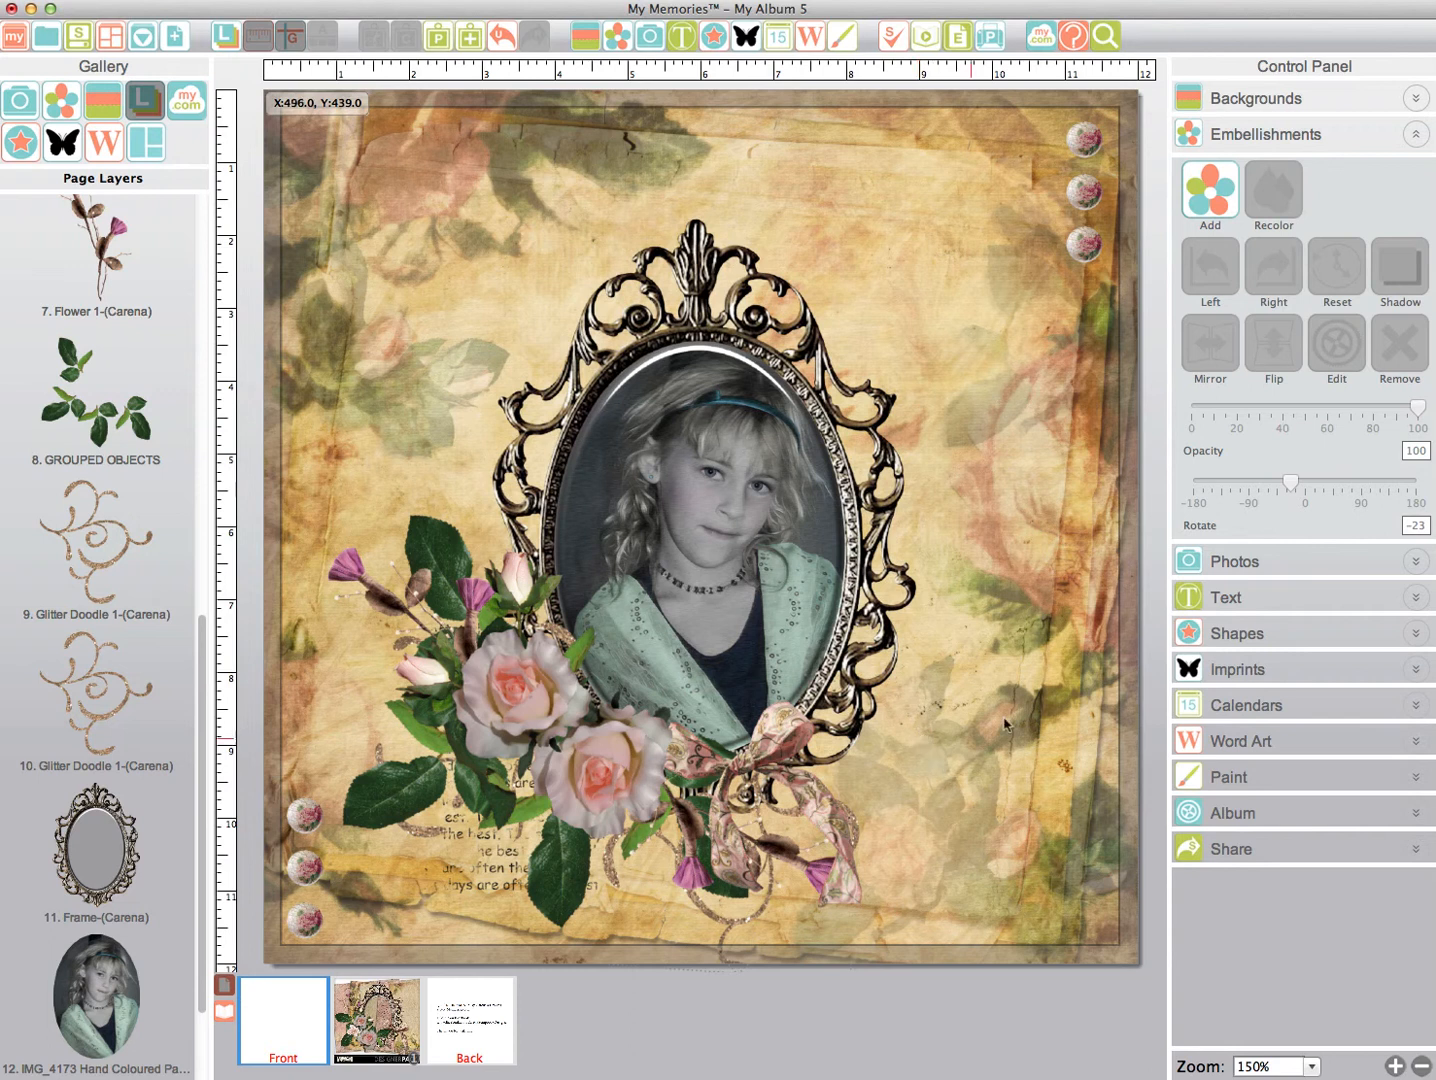
- Set the ornate frame's shadow to 82% opacity with a blur of 4
double_click(710, 262)
left_click(595, 404)
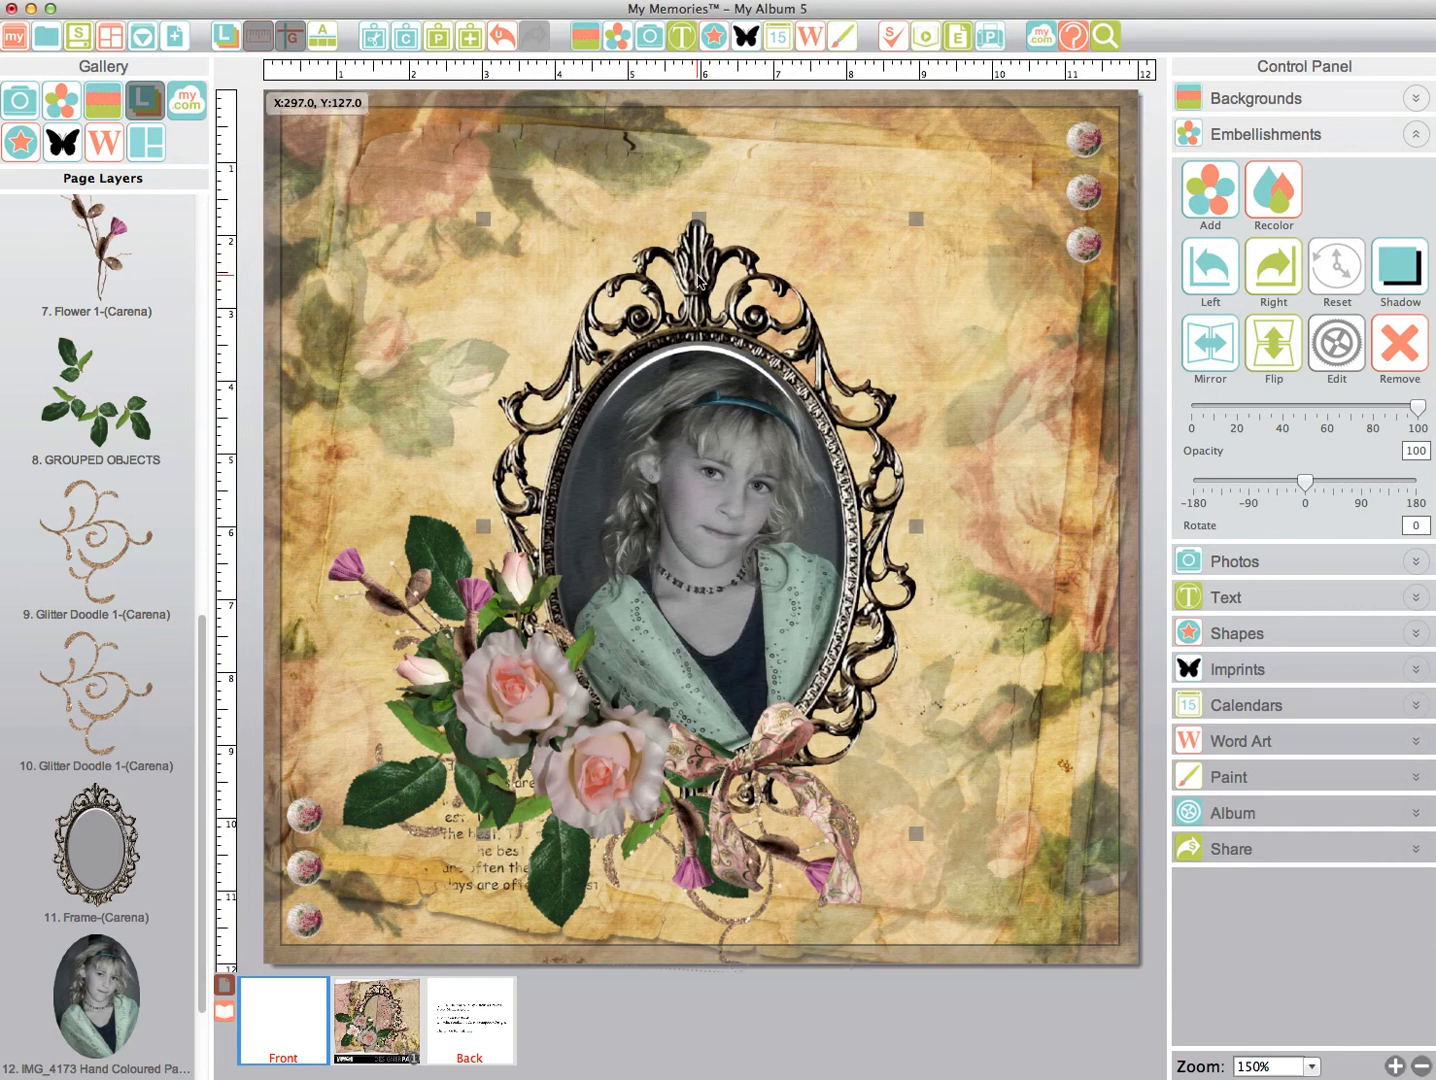
left_click(1414, 263)
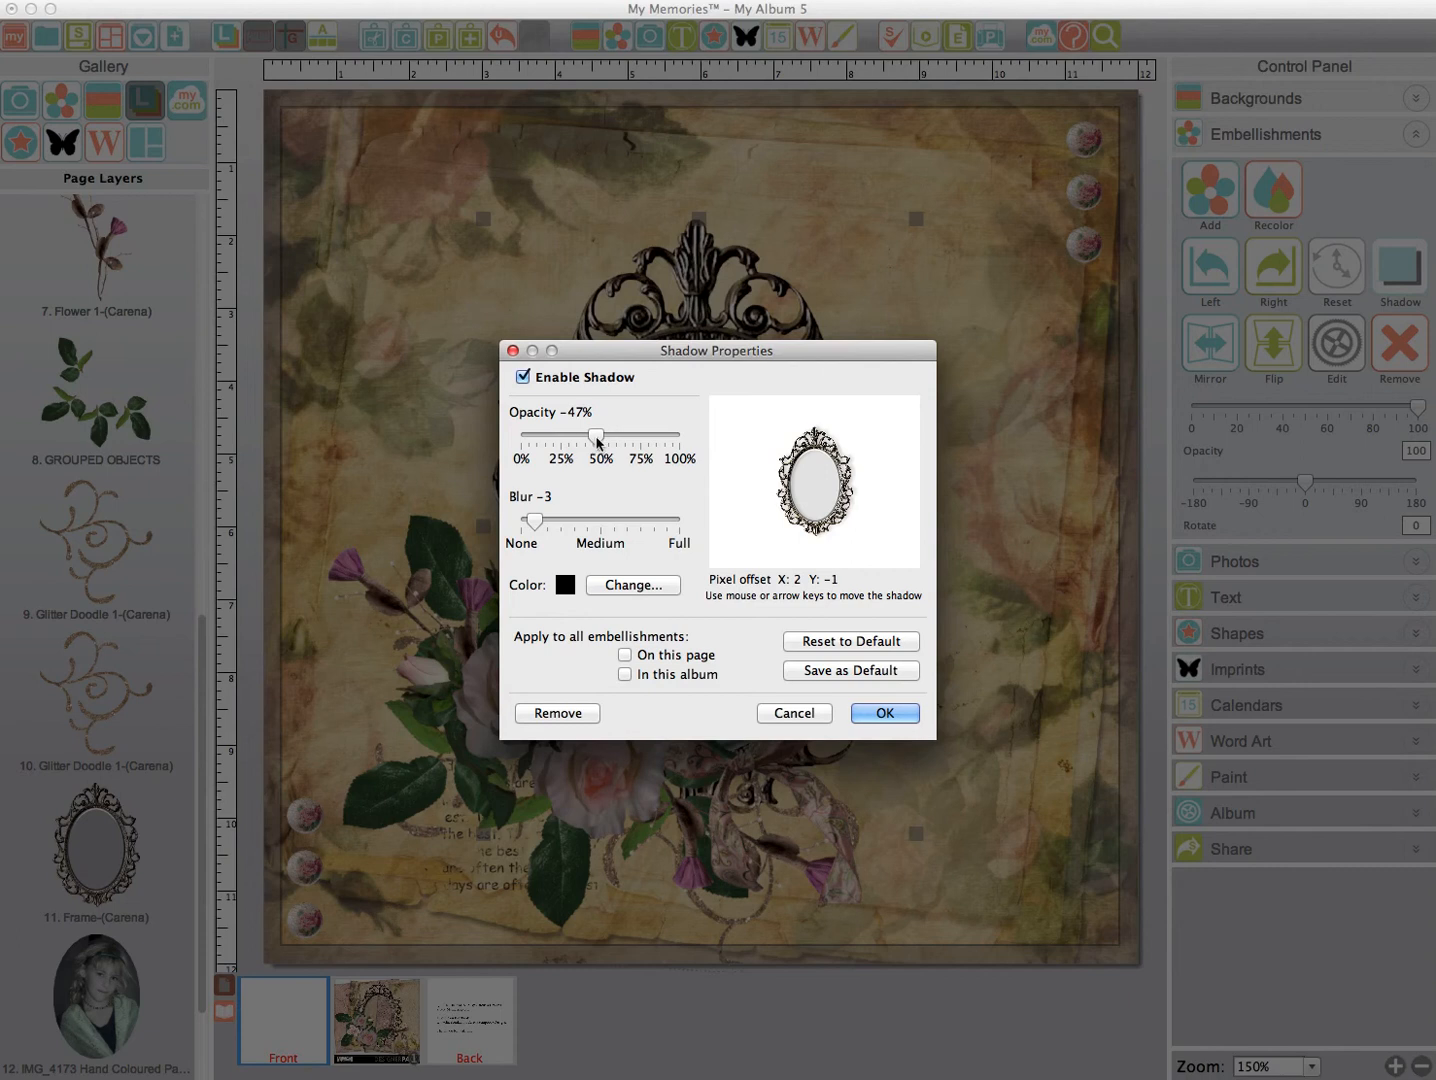
left_click_drag(597, 441, 658, 446)
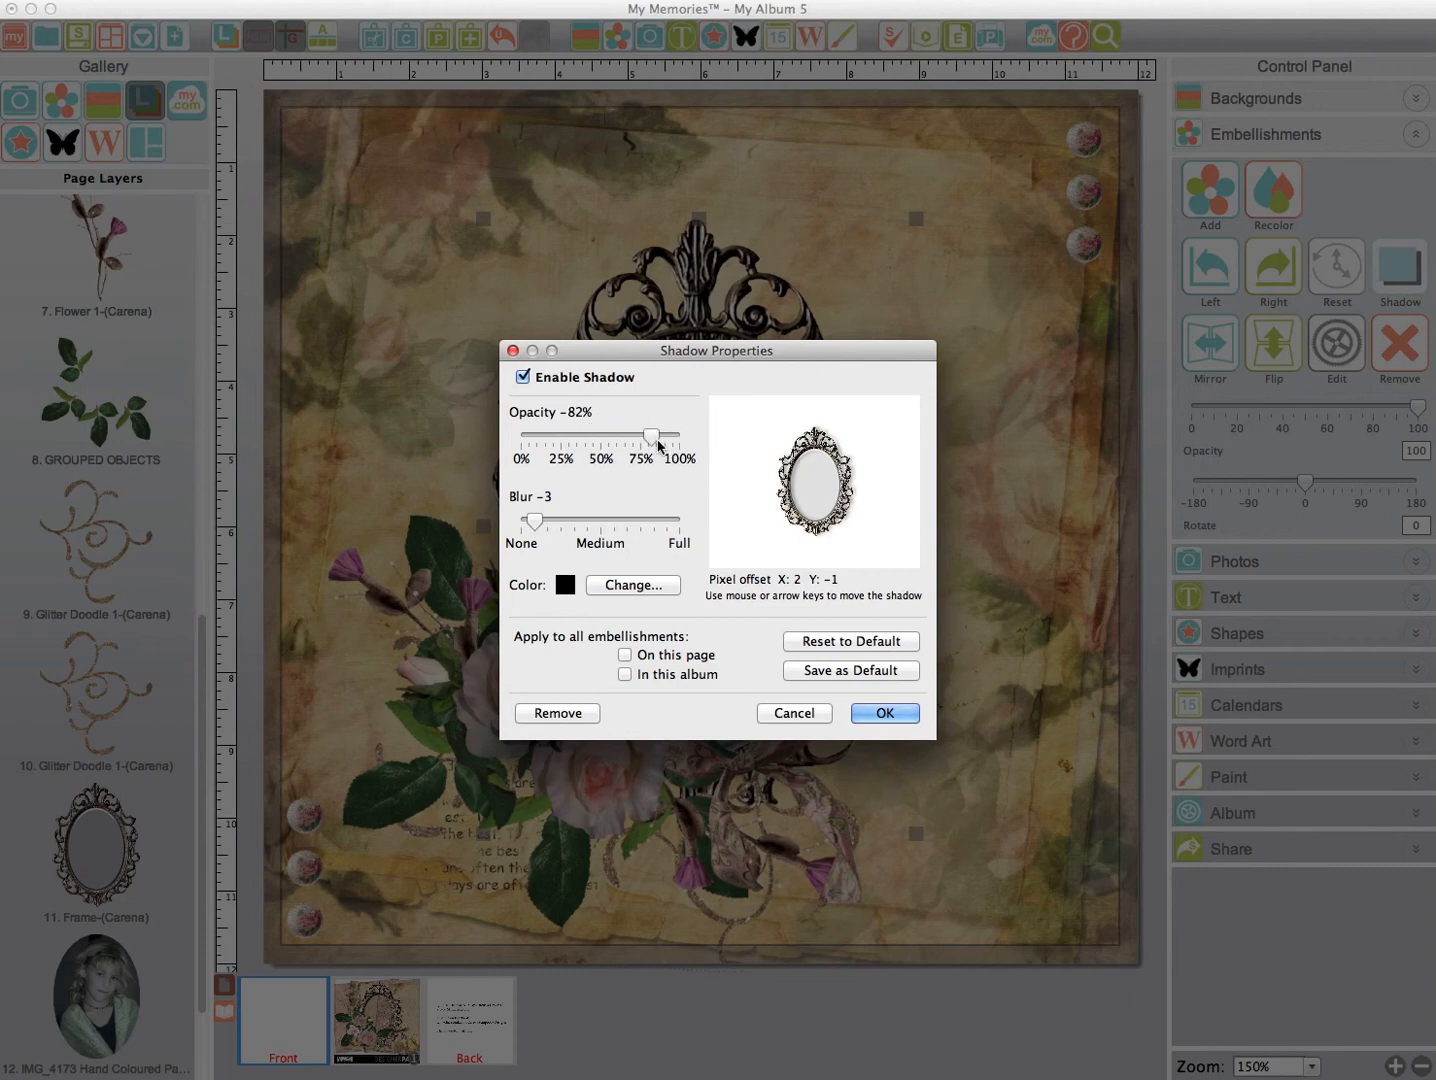
left_click_drag(534, 520, 541, 523)
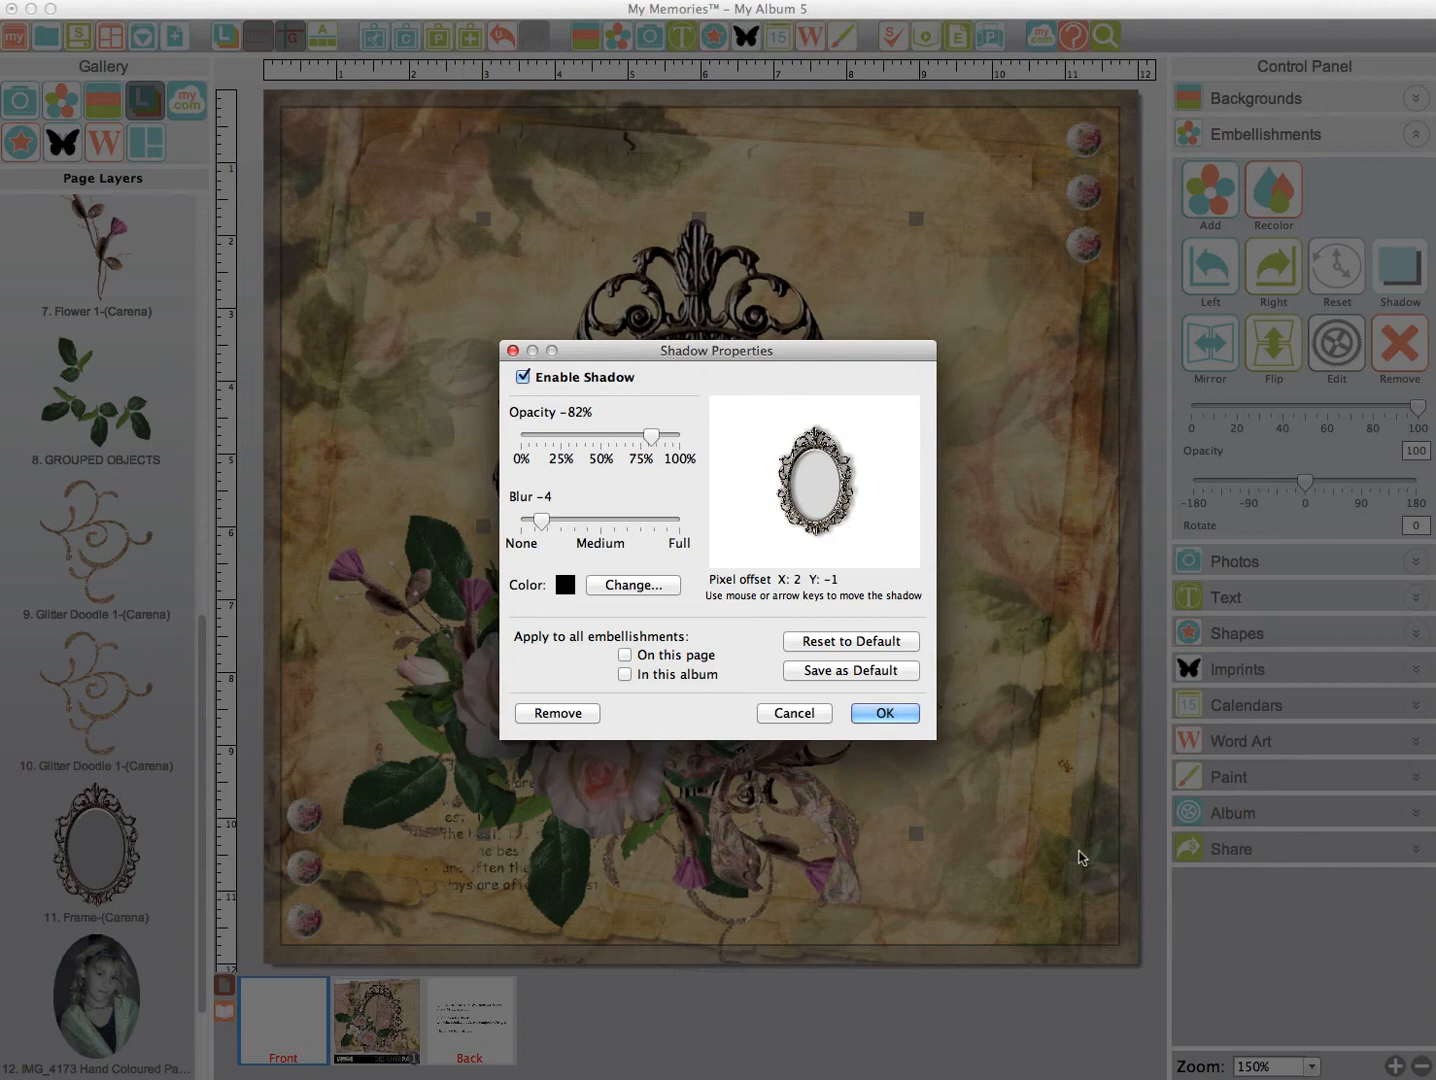
left_click(903, 716)
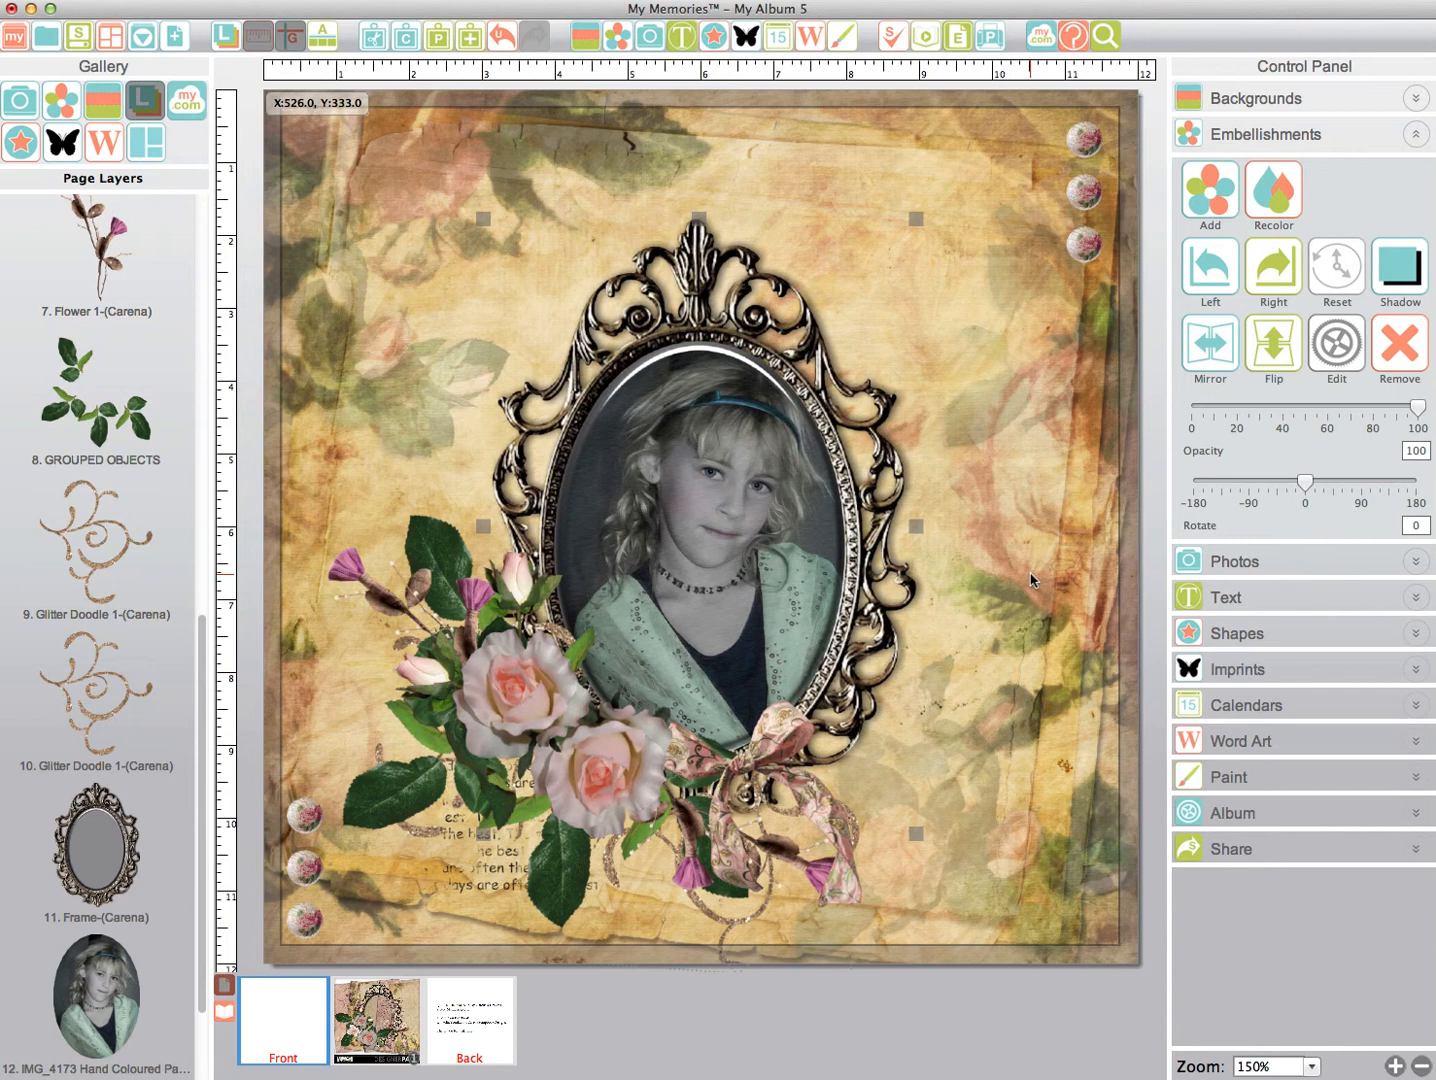
left_click(982, 511)
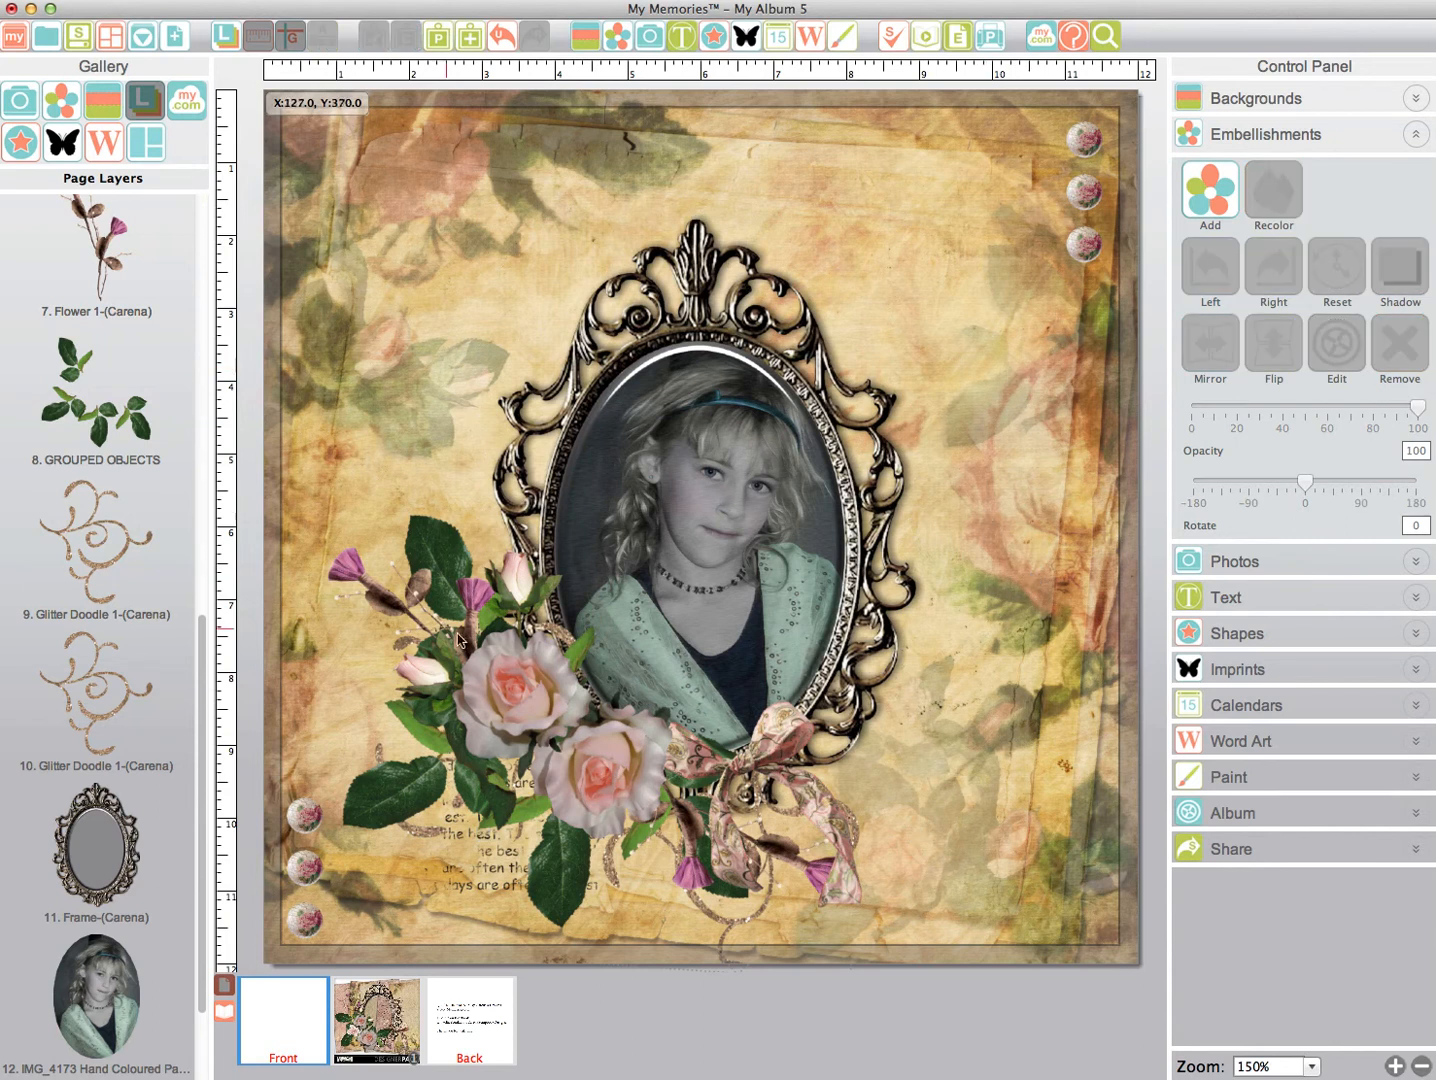
- Set the rose cluster's shadow to 64% opacity with a blur of 3
double_click(521, 688)
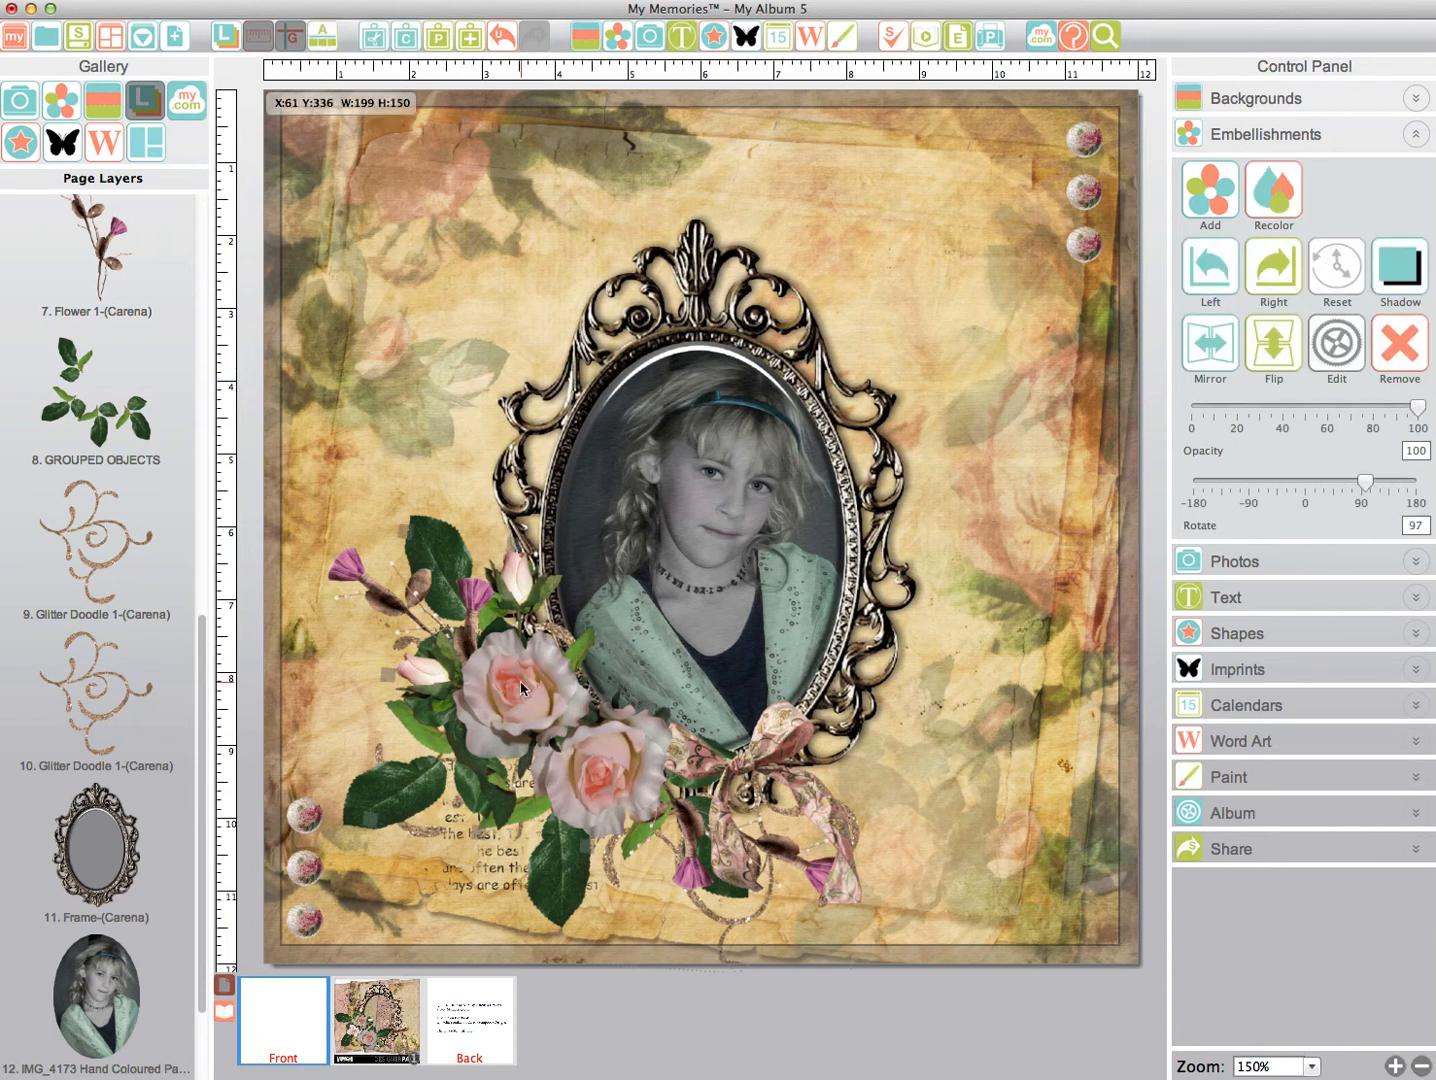
left_click(590, 405)
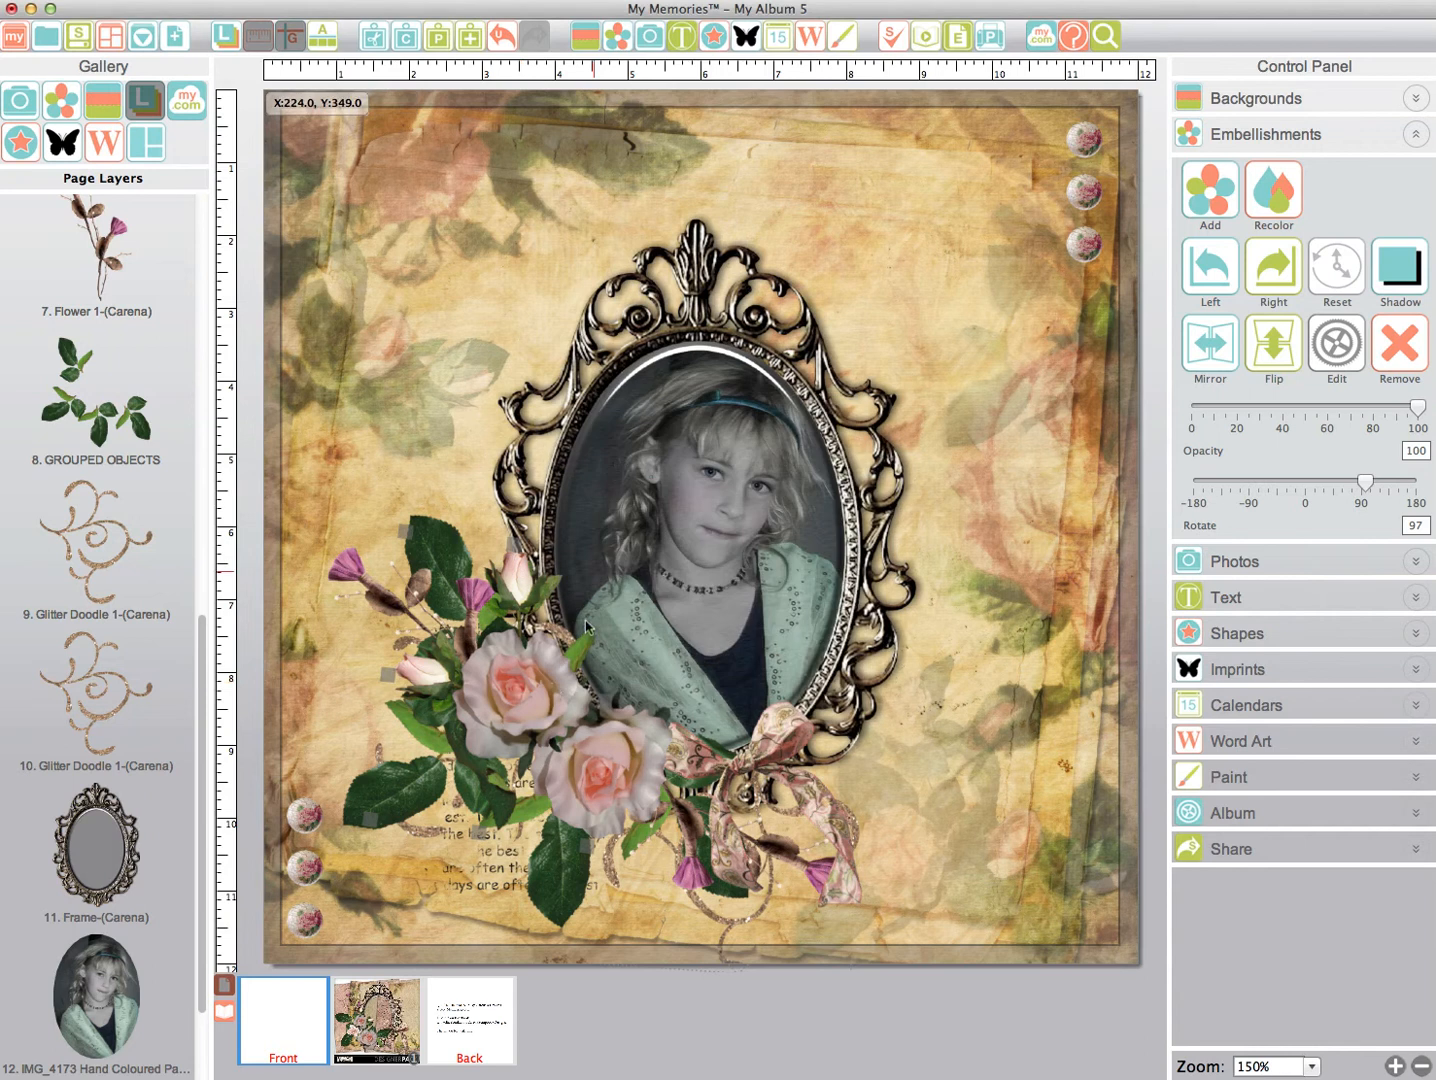
left_click(1399, 279)
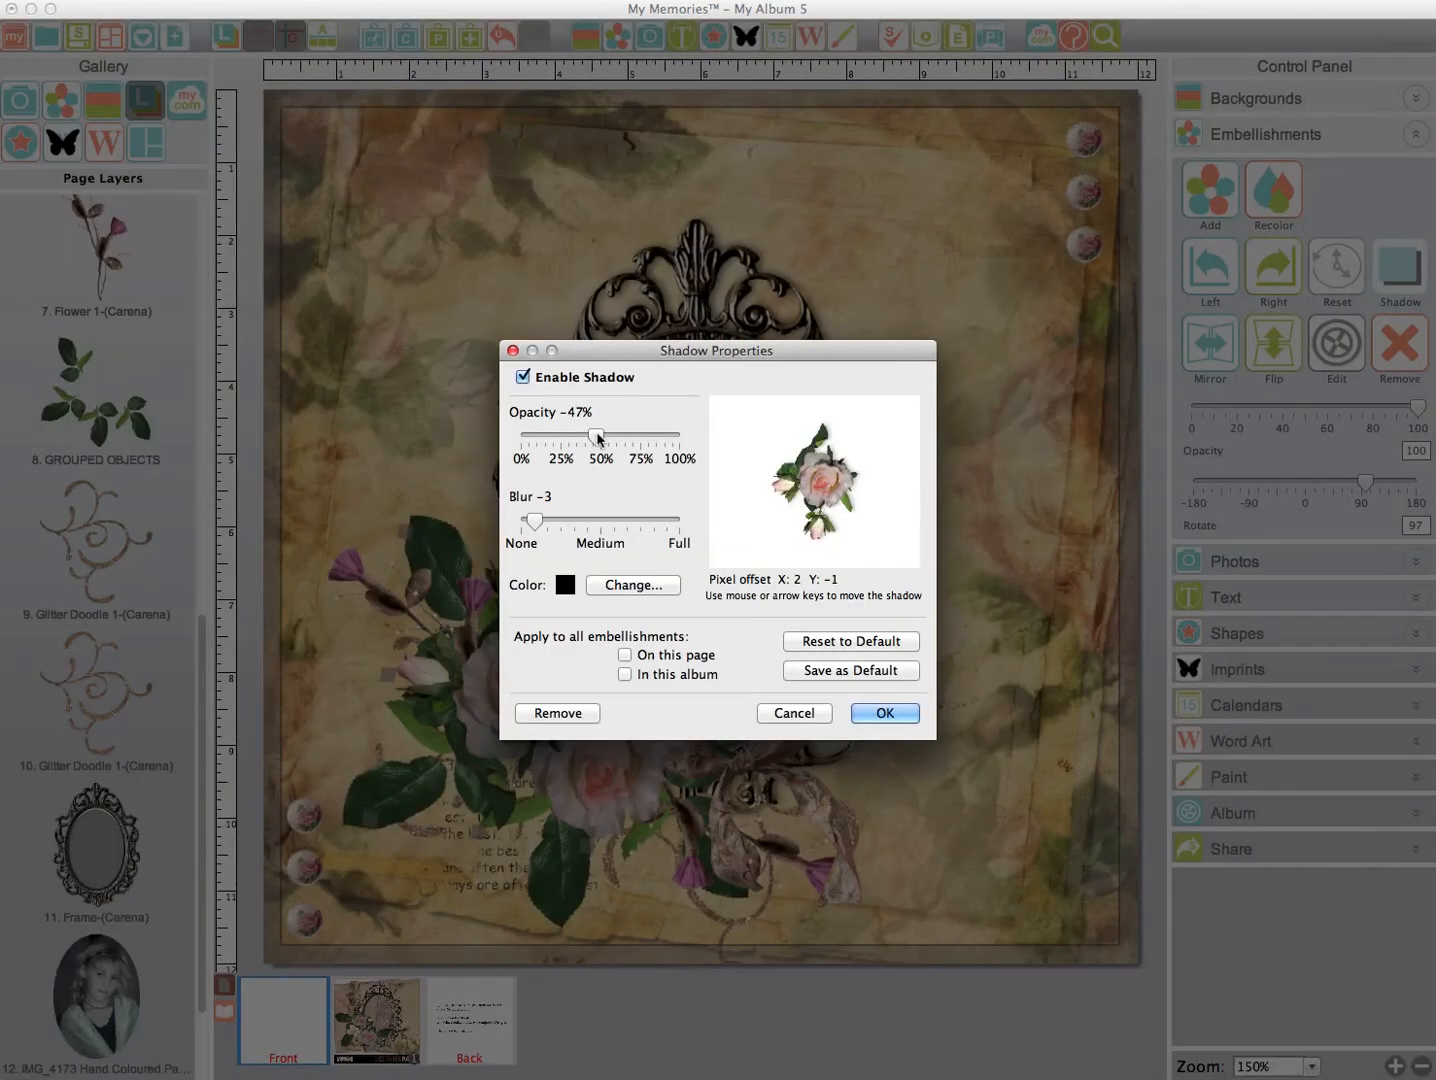
left_click_drag(598, 438, 626, 438)
left_click_drag(535, 521, 599, 531)
left_click(539, 522)
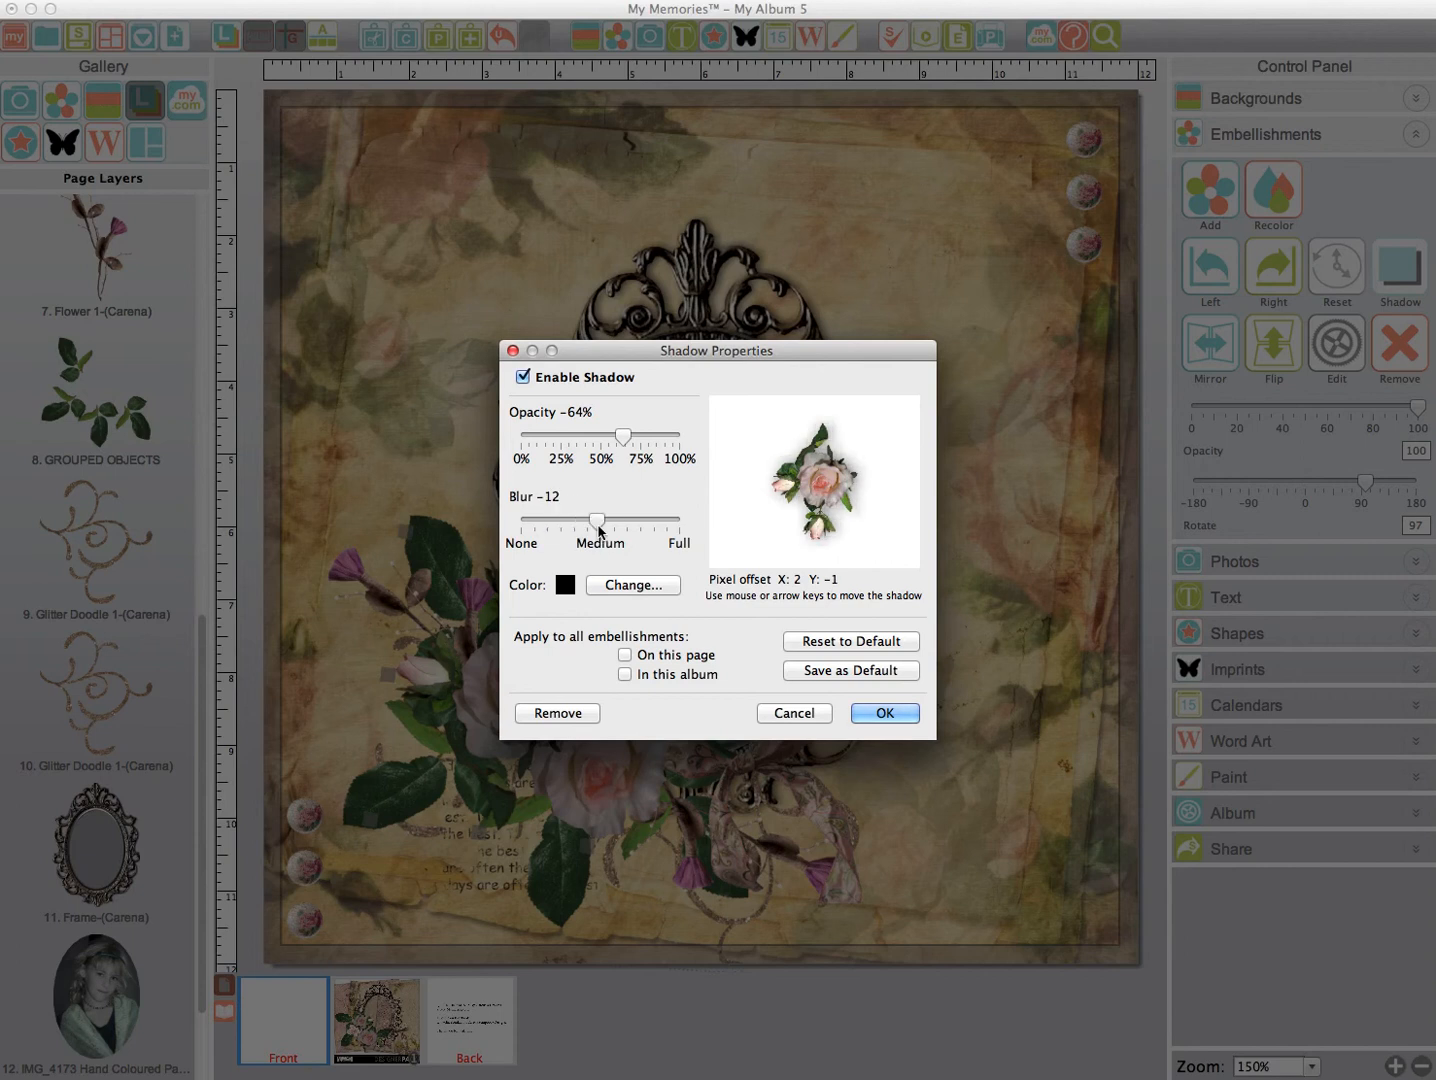
left_click_drag(598, 527, 535, 527)
left_click(537, 527)
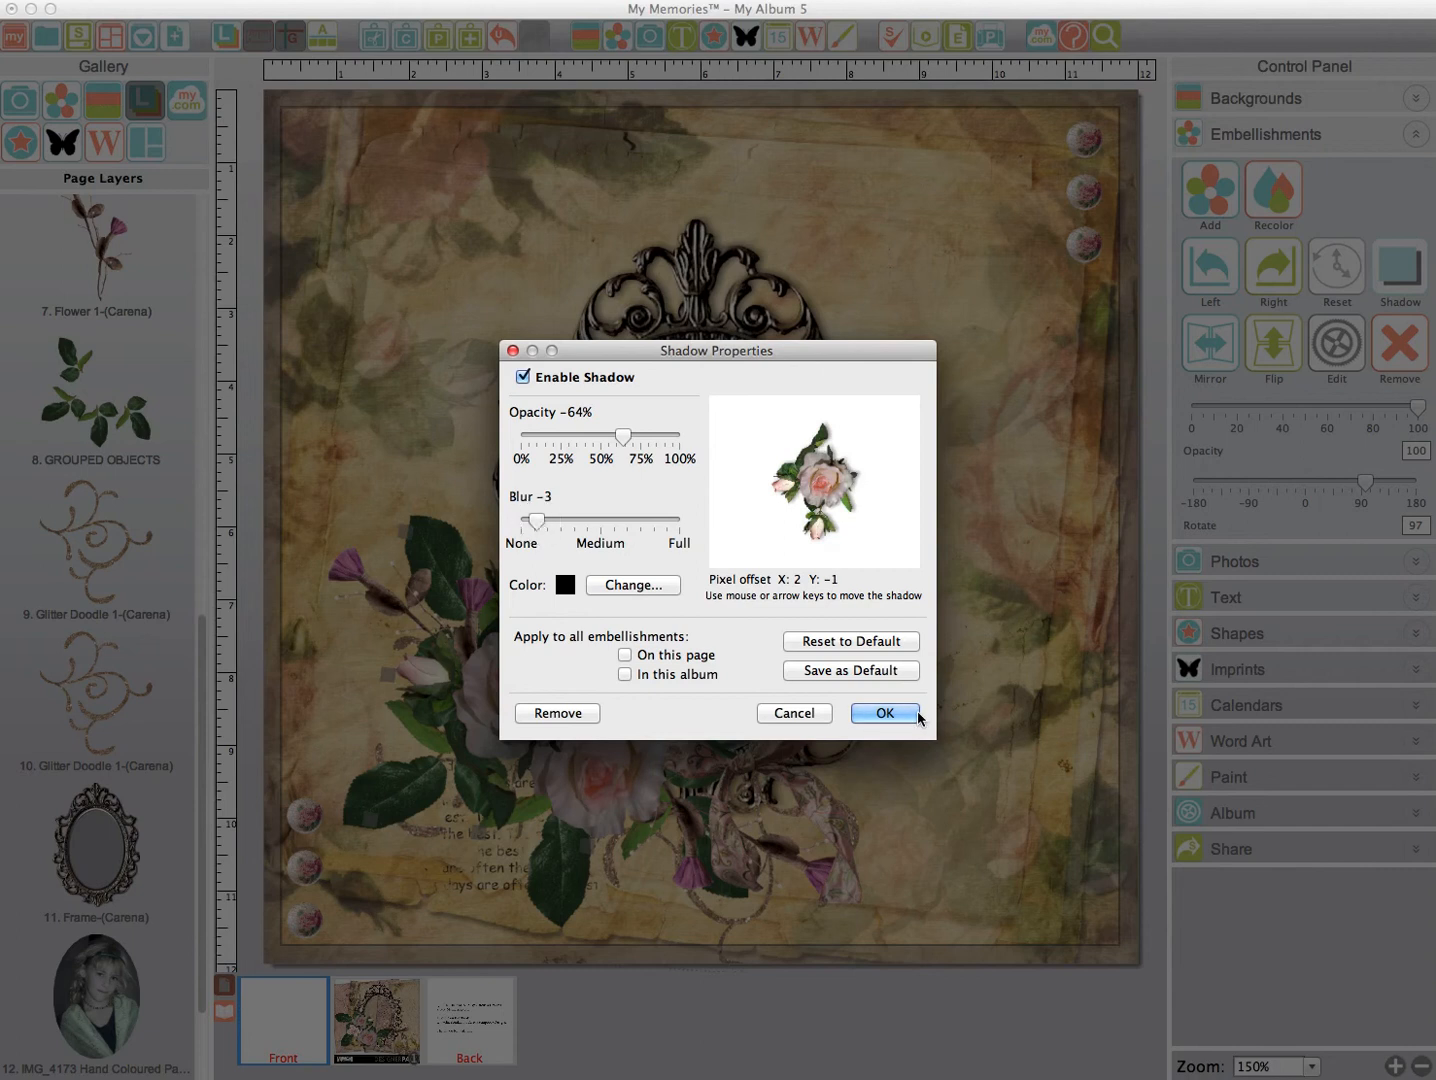
- Apply the rose cluster's shadow settings to all embellishments on this page
left_click(626, 657)
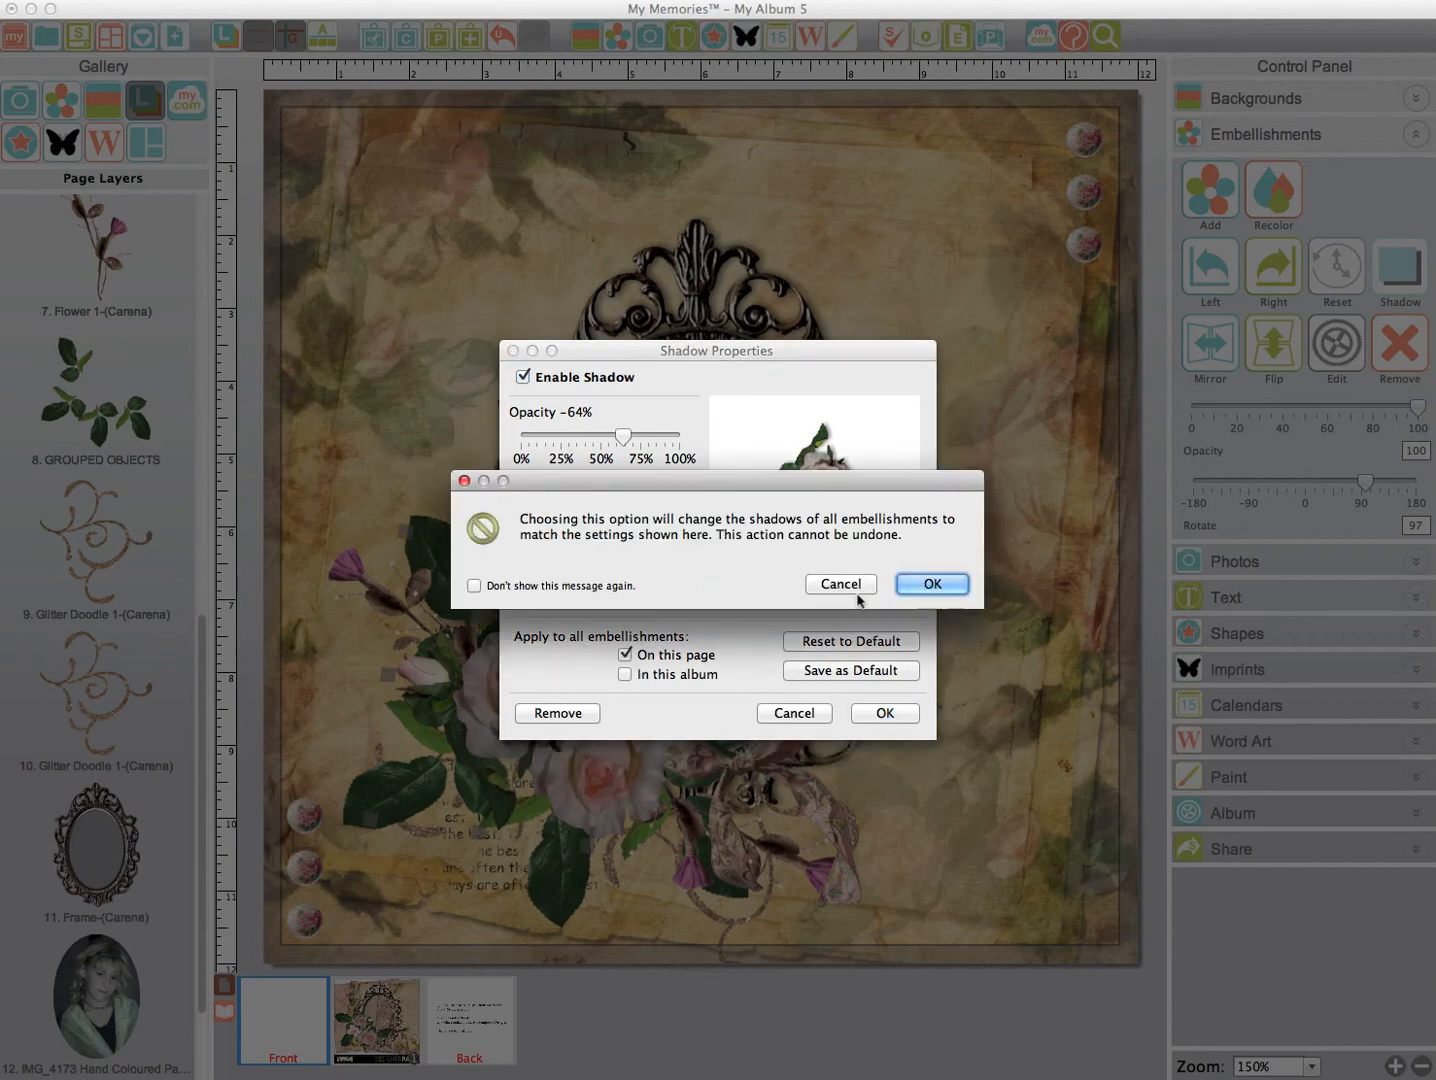
left_click(929, 586)
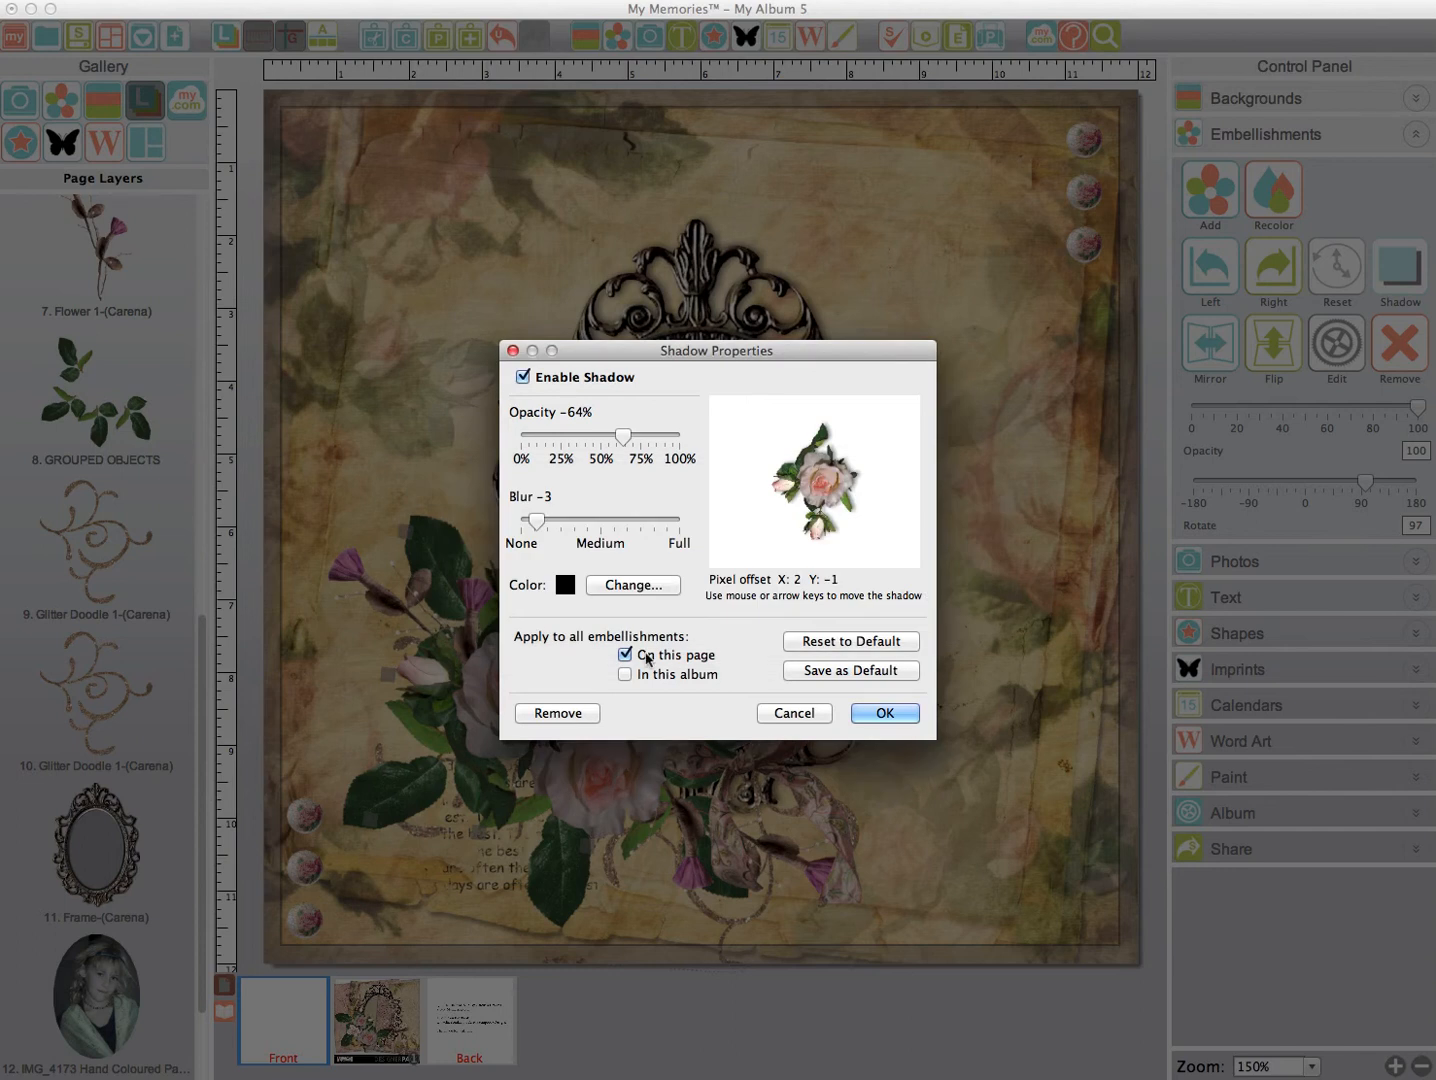
left_click(885, 713)
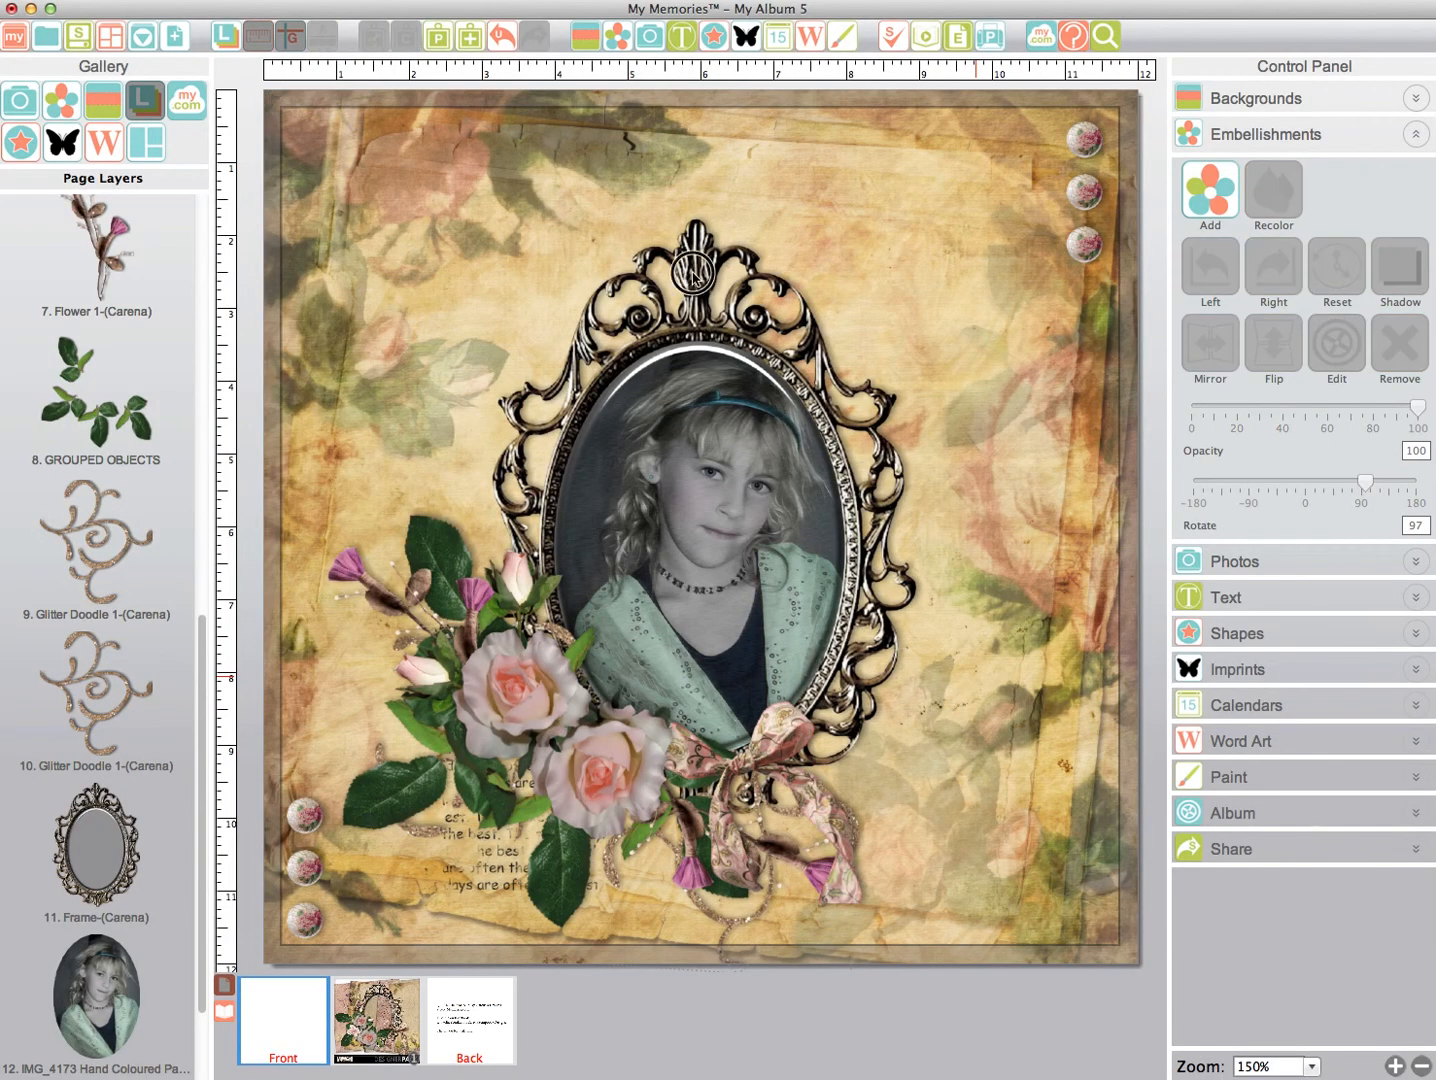
- Strengthen the ornate frame's own shadow to 86% opacity and leave nothing selected on the page
left_click(692, 278)
double_click(692, 278)
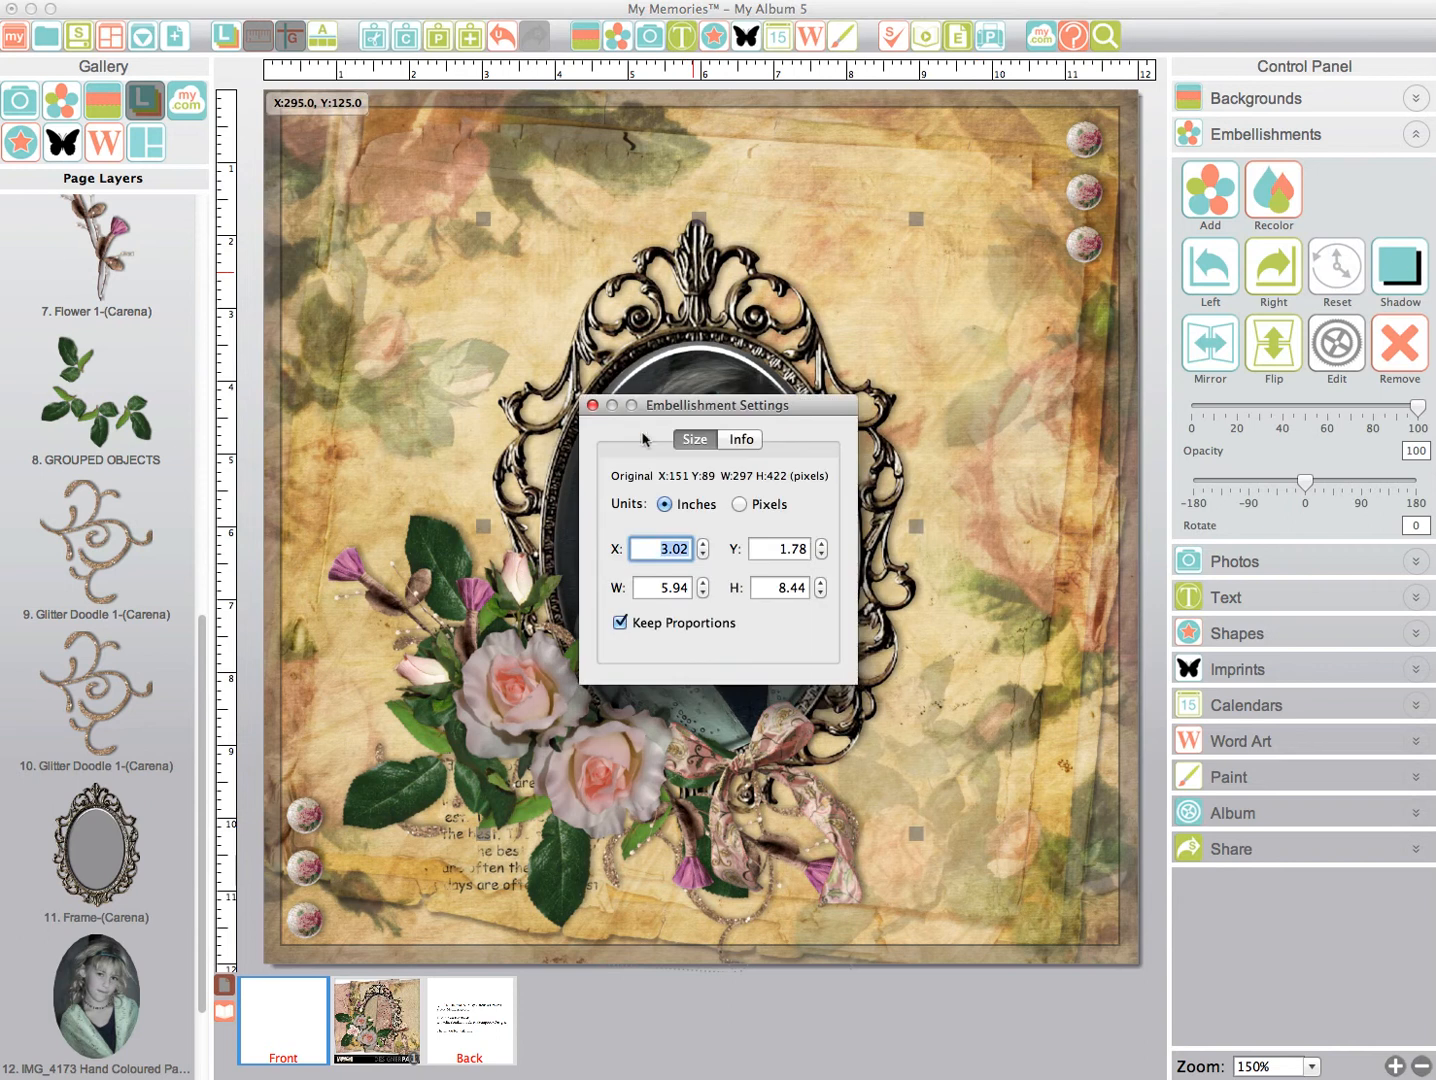
left_click(600, 408)
left_click(1396, 268)
left_click_drag(623, 437, 660, 441)
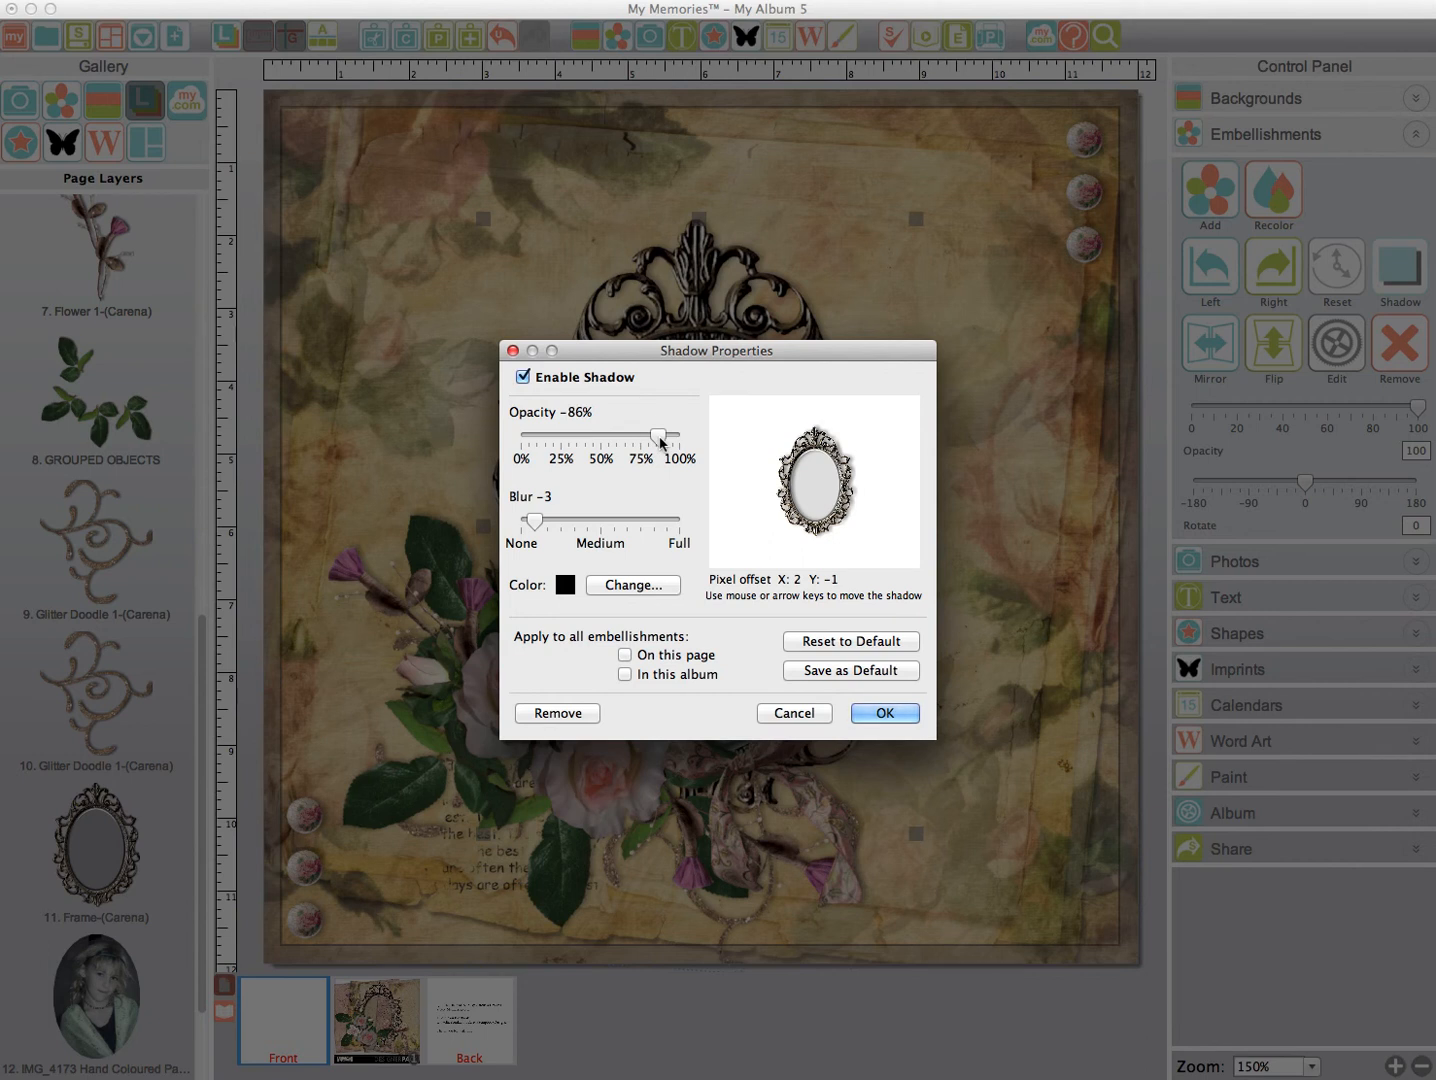
left_click(870, 713)
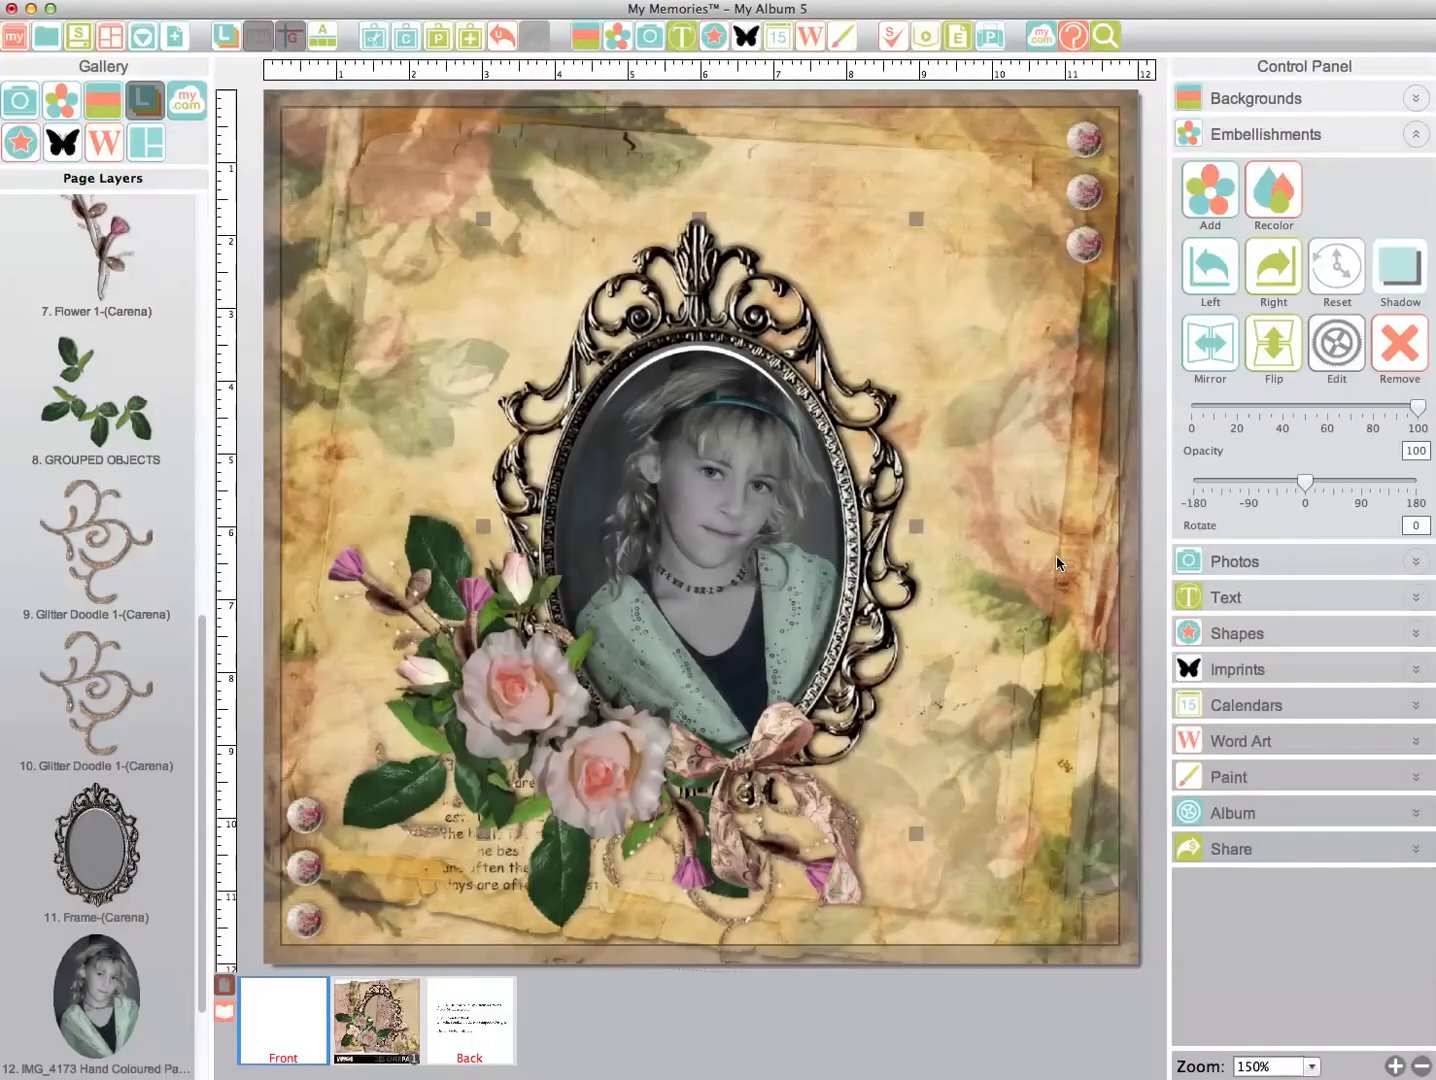
left_click(1056, 557)
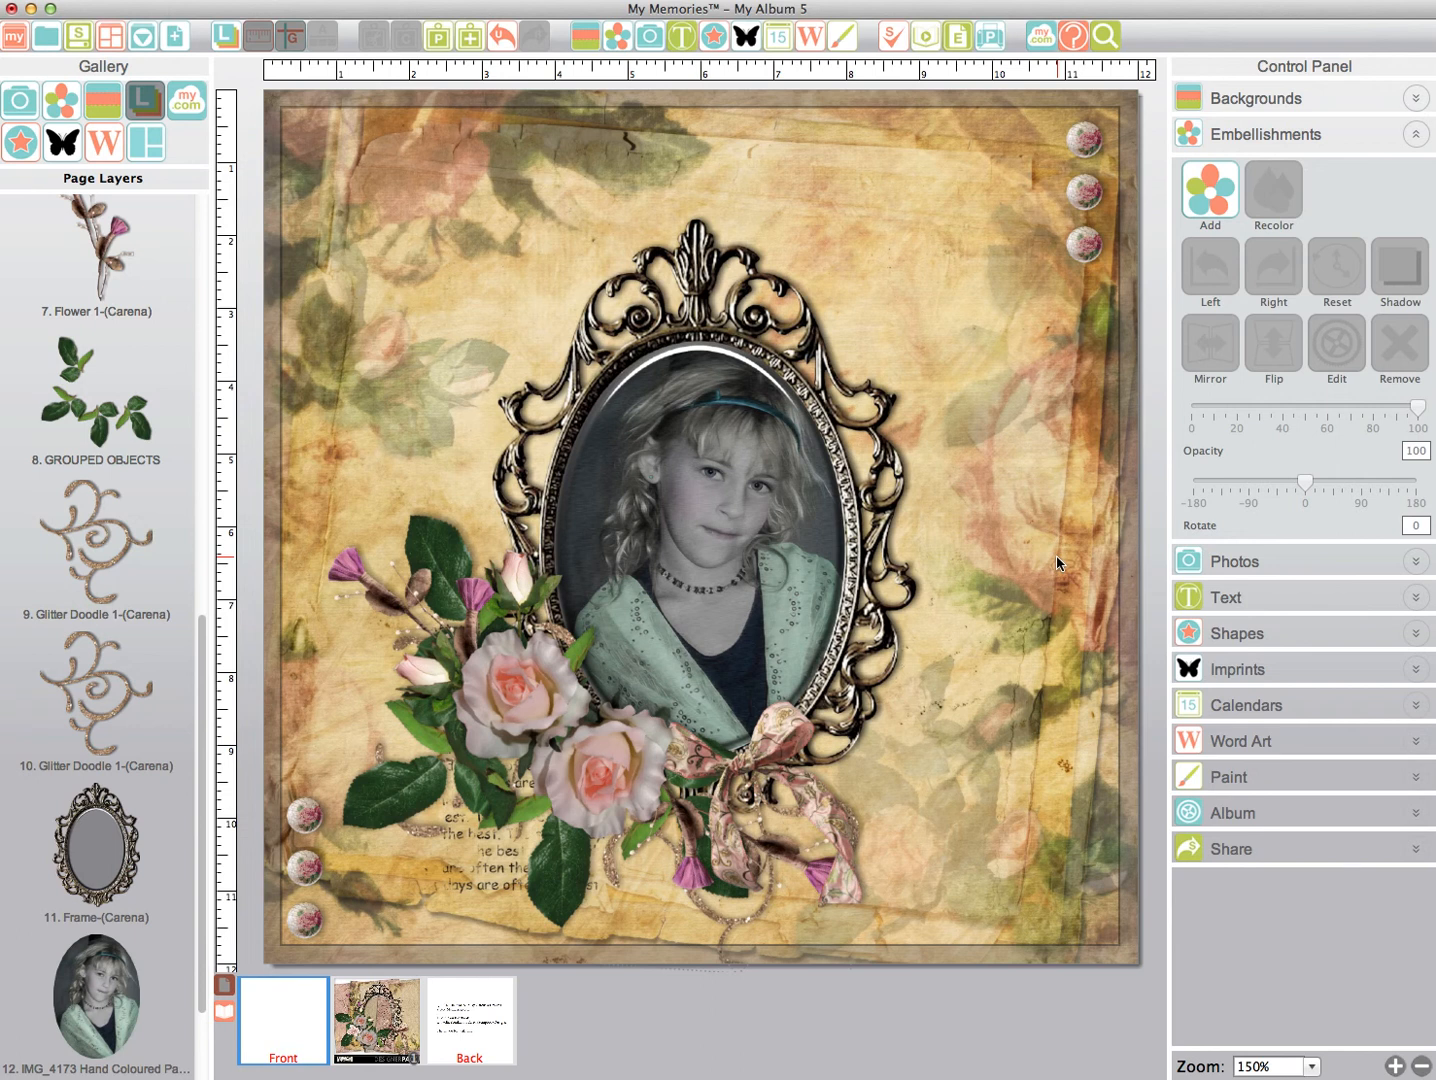
- Review the front page's layer list, page 1 and the back cover of the album
left_click_drag(205, 746, 250, 234)
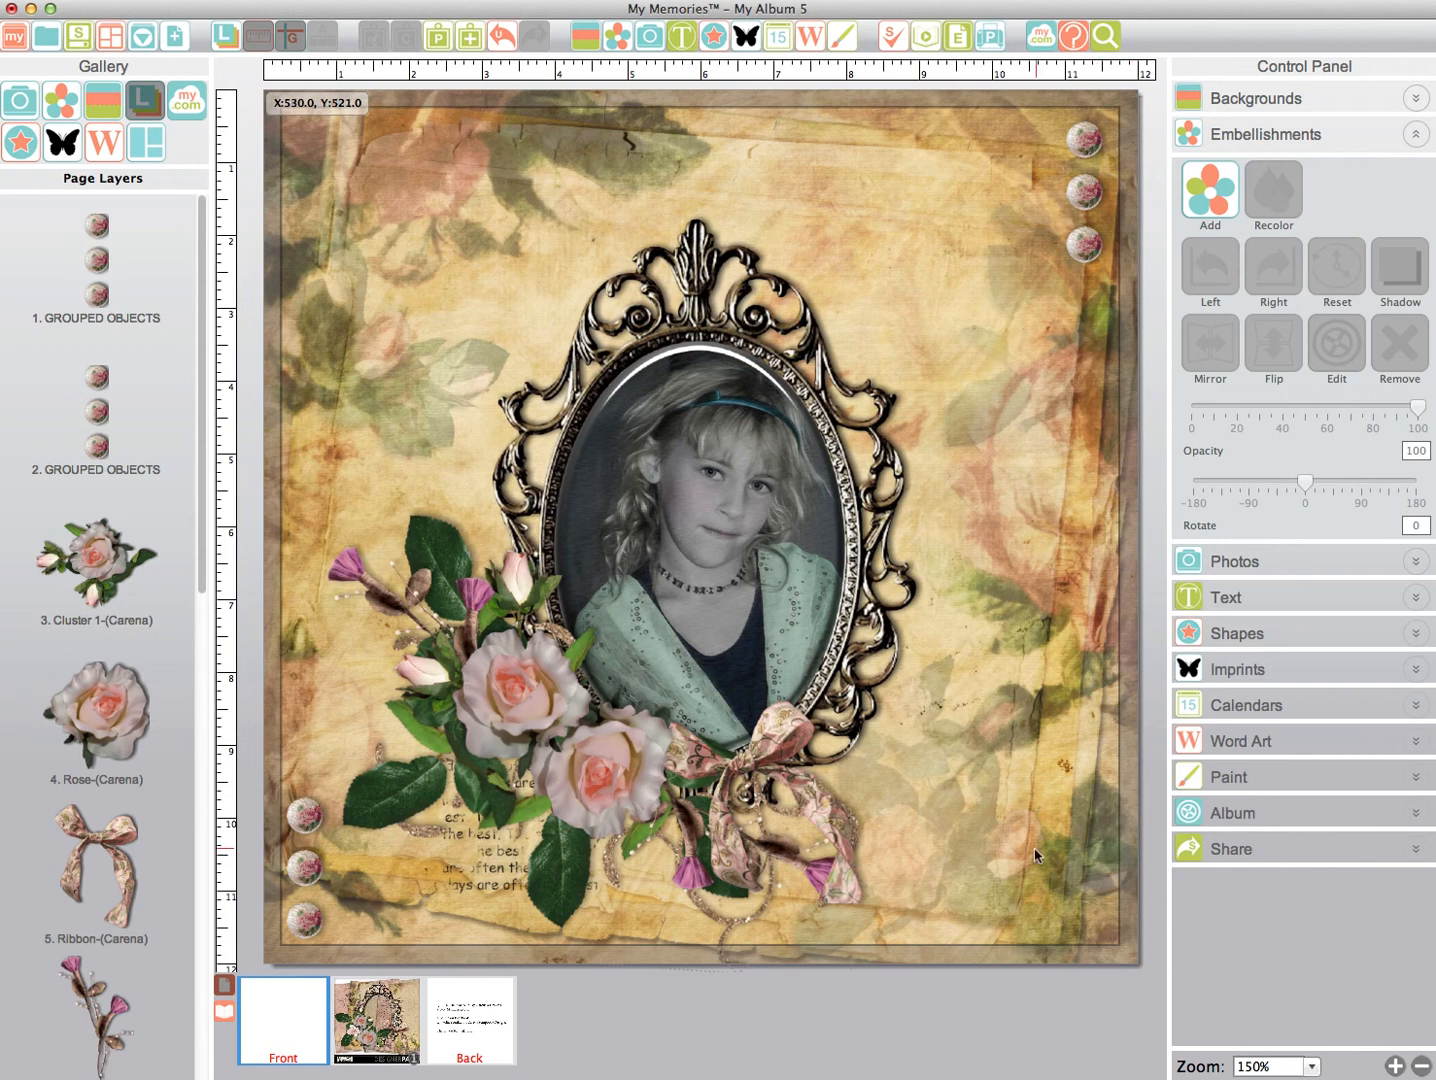
left_click(375, 1013)
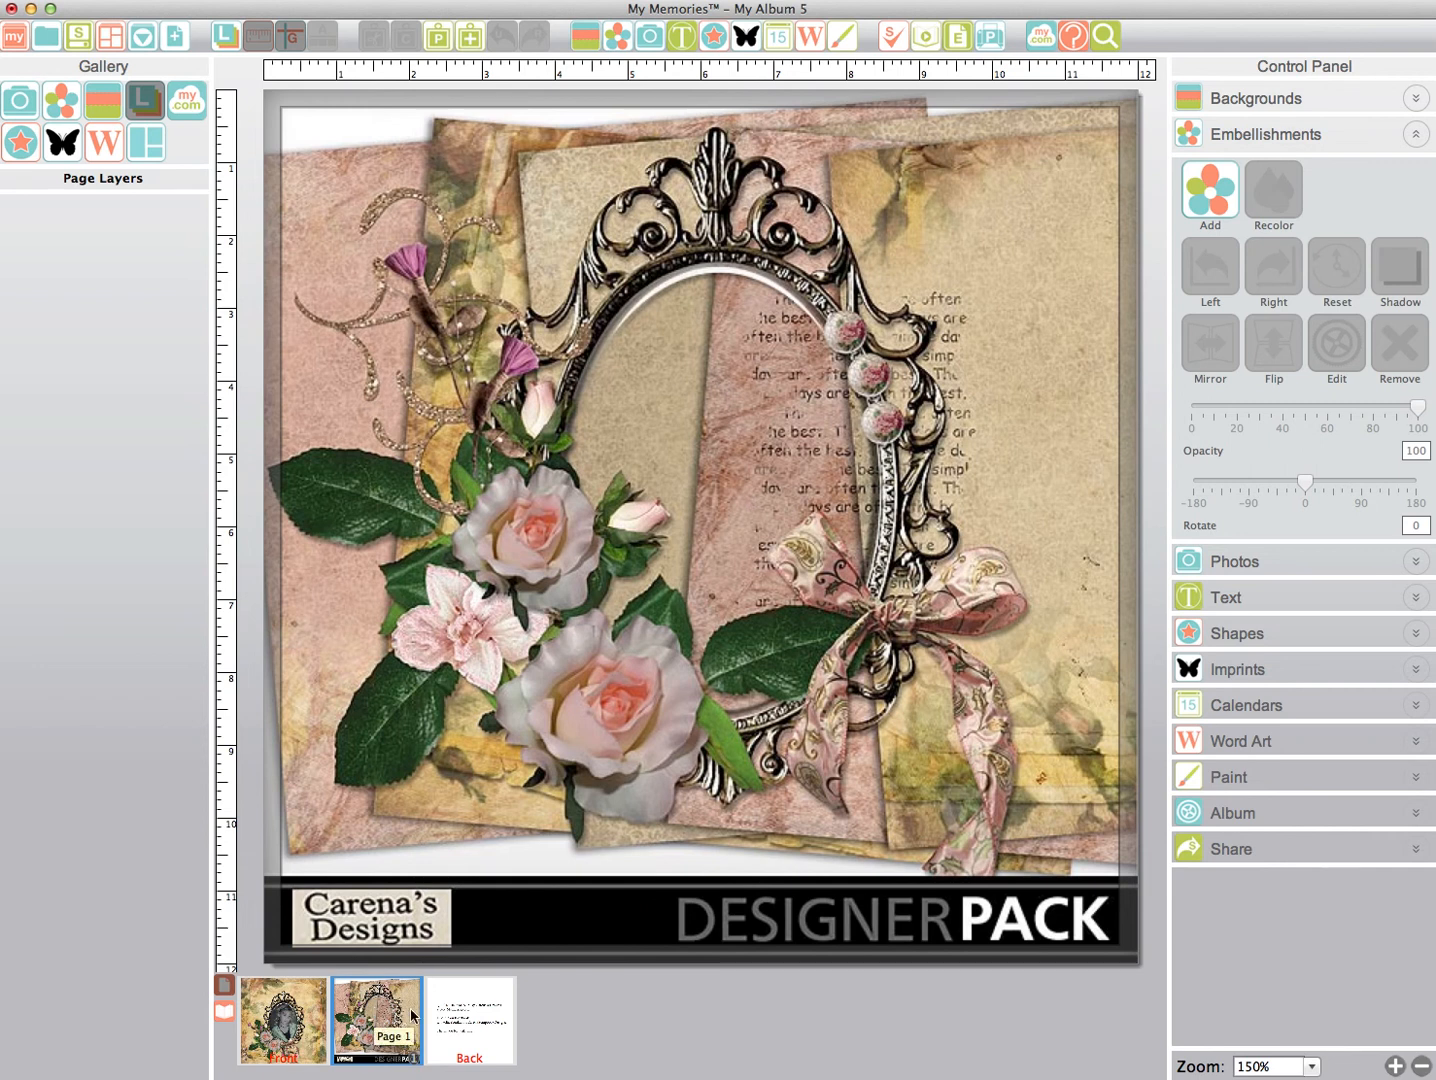
left_click(483, 1013)
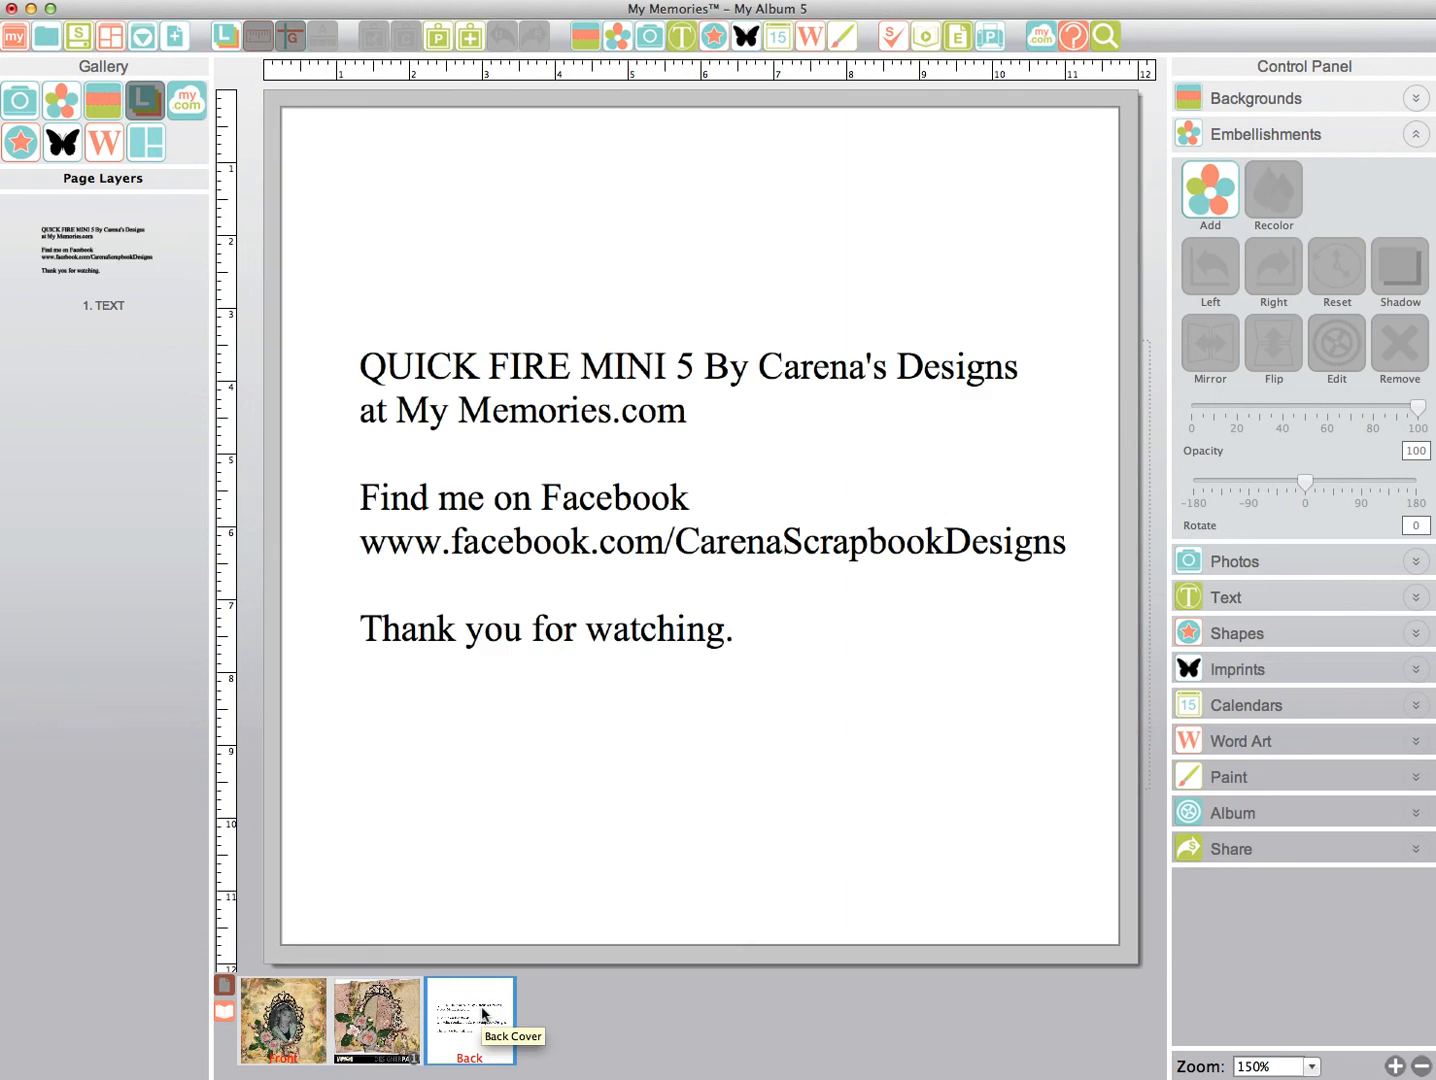